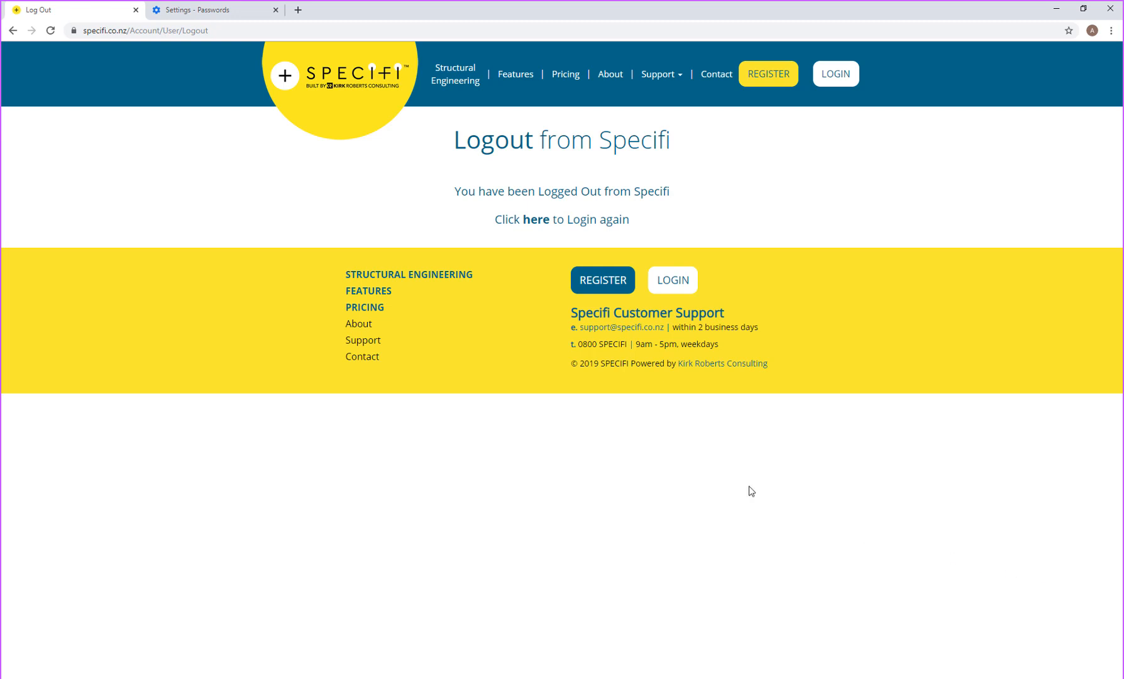
Step: Log in to Specifi with the browser's saved credentials to reach My Projects
left_click(837, 77)
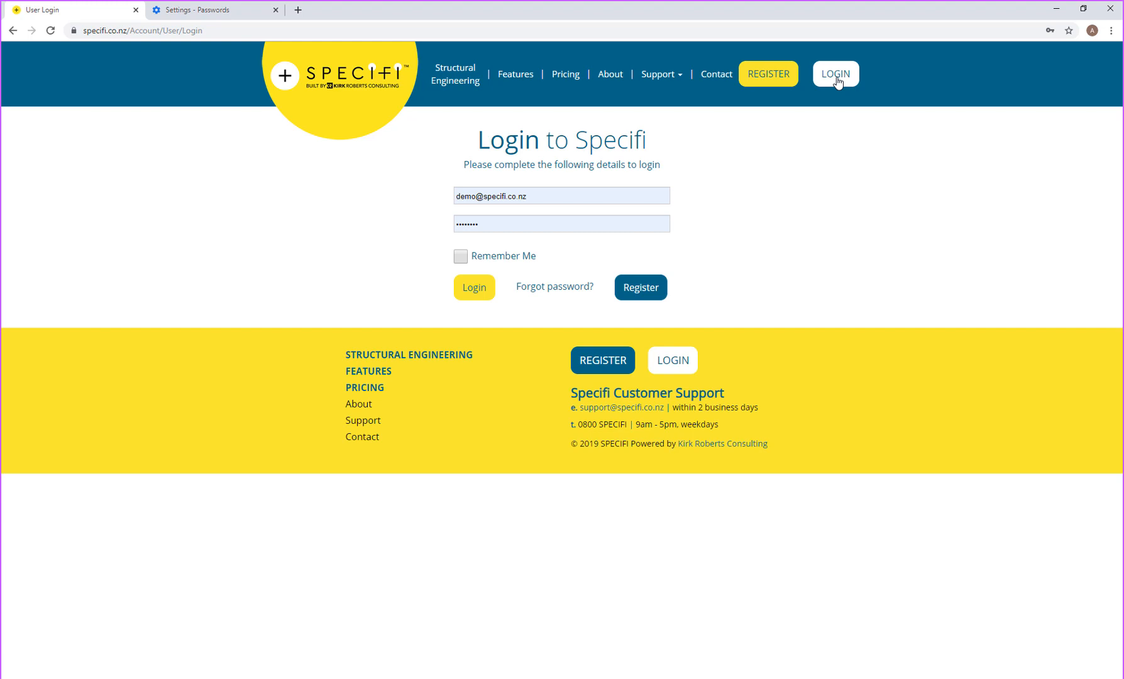
left_click(468, 289)
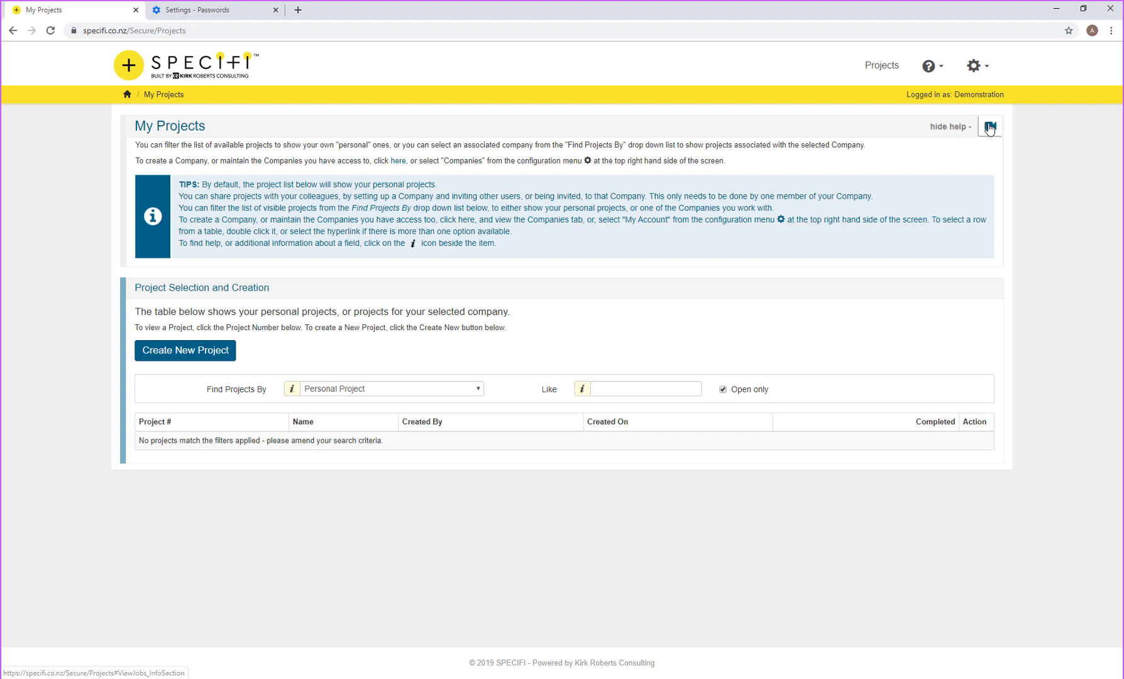
Step: Hide the help text and create a new project, starting on its Webinar Example name
left_click(951, 127)
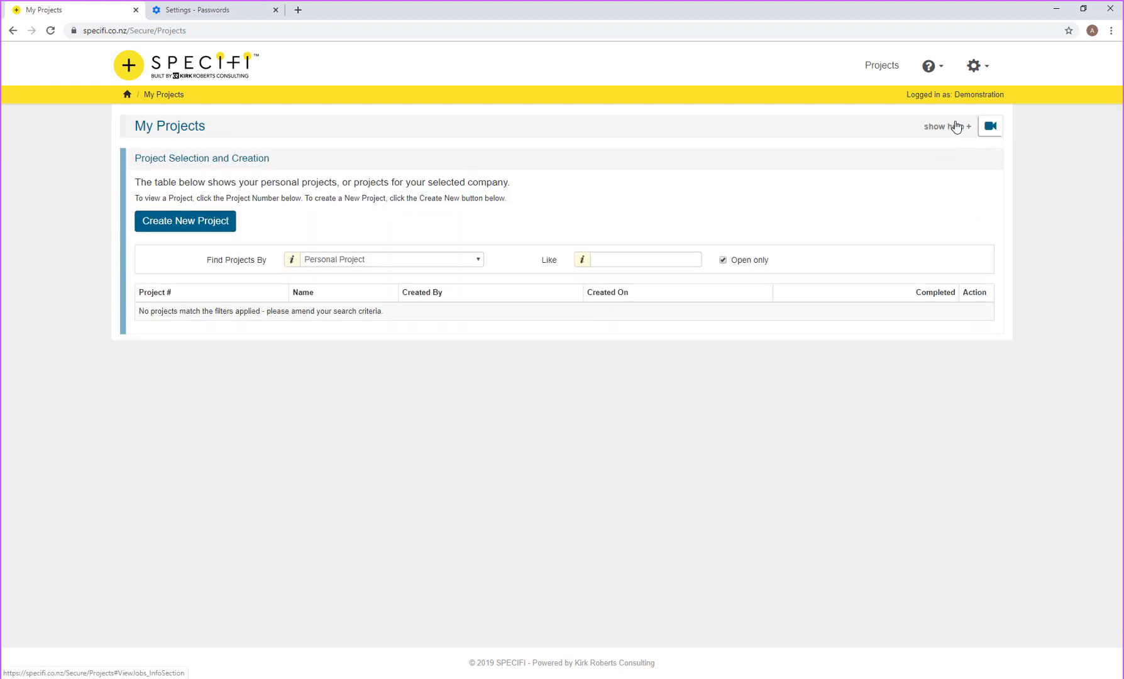
left_click(175, 227)
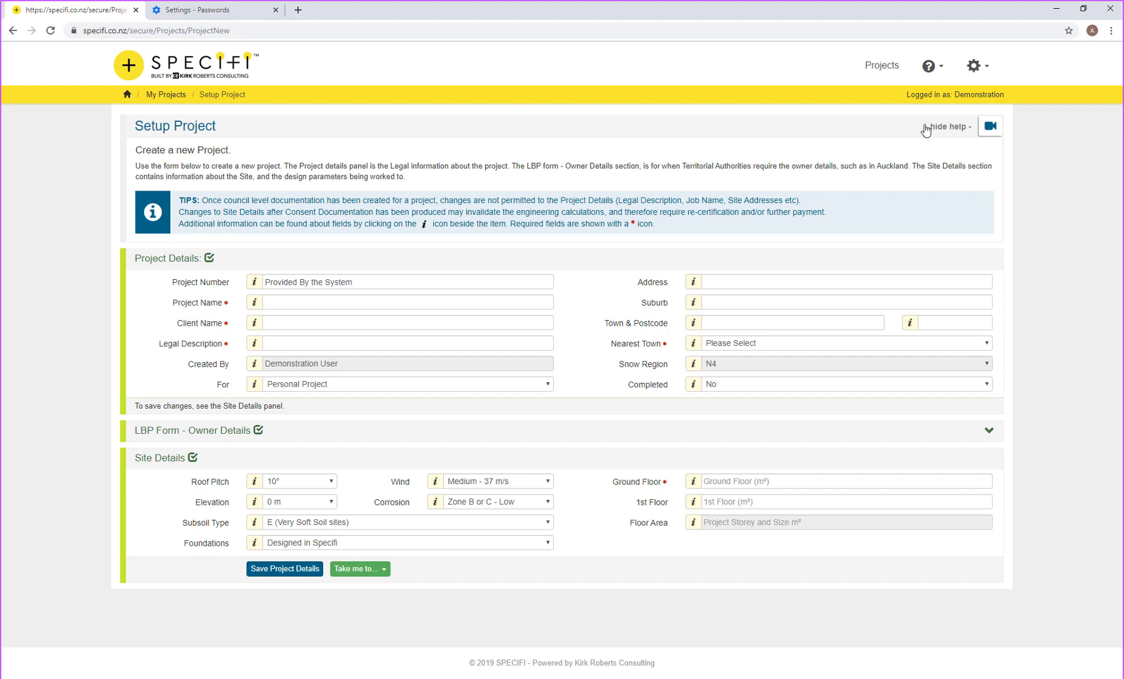
left_click(947, 128)
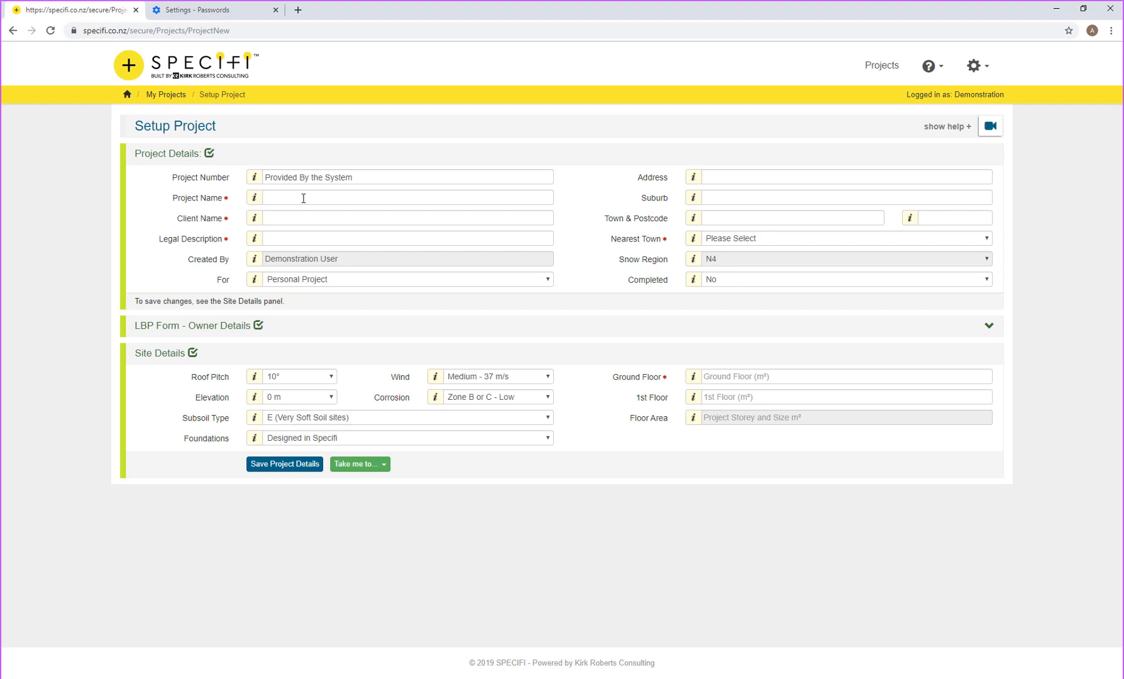
left_click(255, 200)
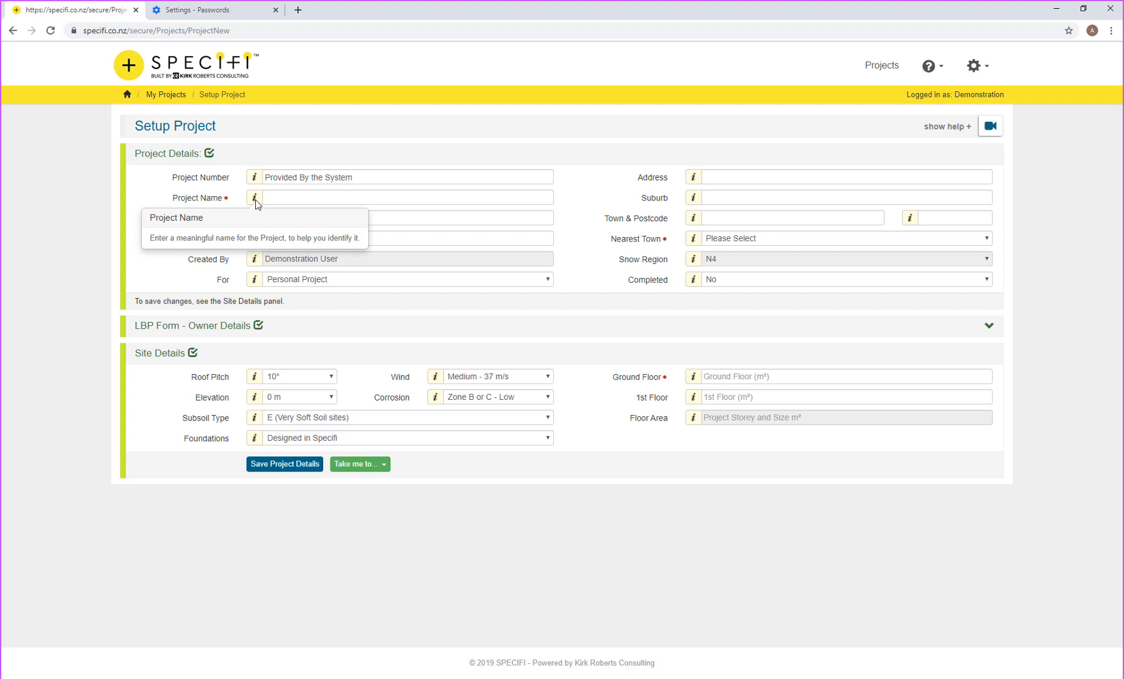
left_click(286, 197)
Step: Set project name Webinar Example, the client name, and legal description Lot 123.ABC from suggestions
left_click(287, 223)
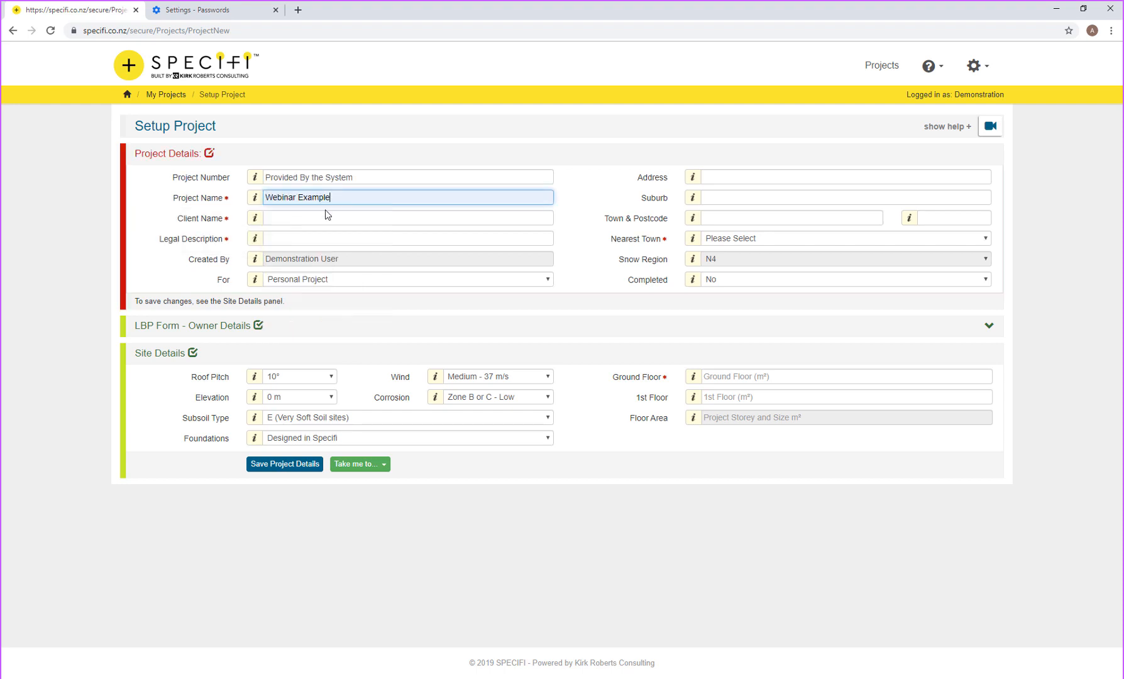
left_click(310, 218)
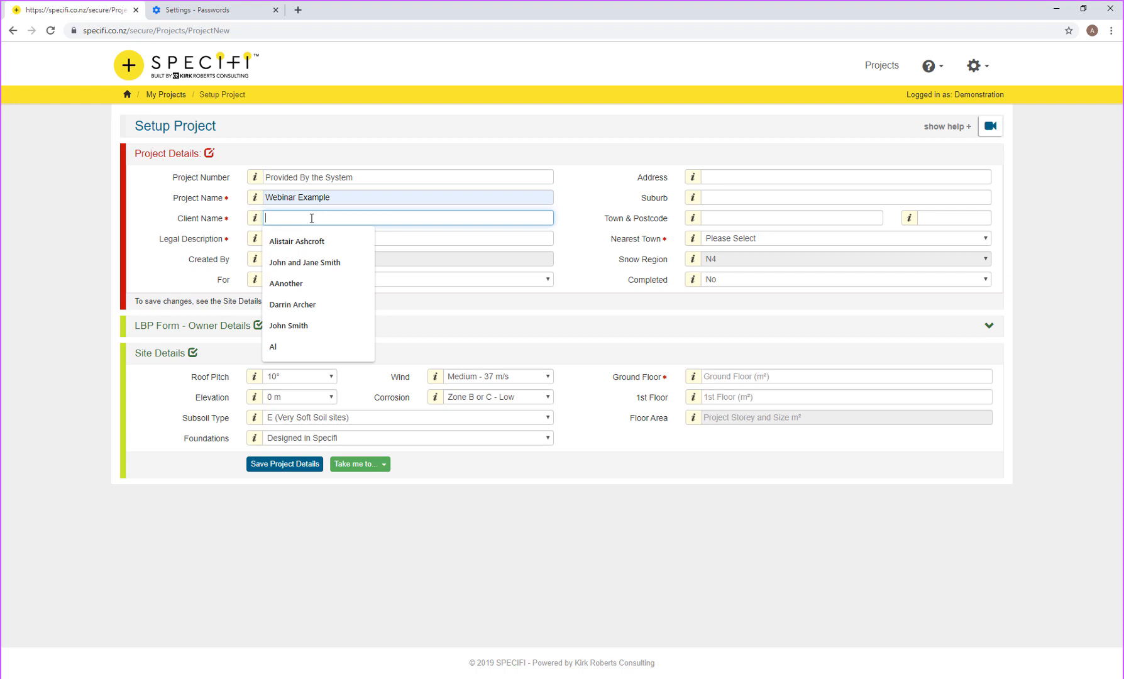
left_click(302, 262)
left_click(280, 239)
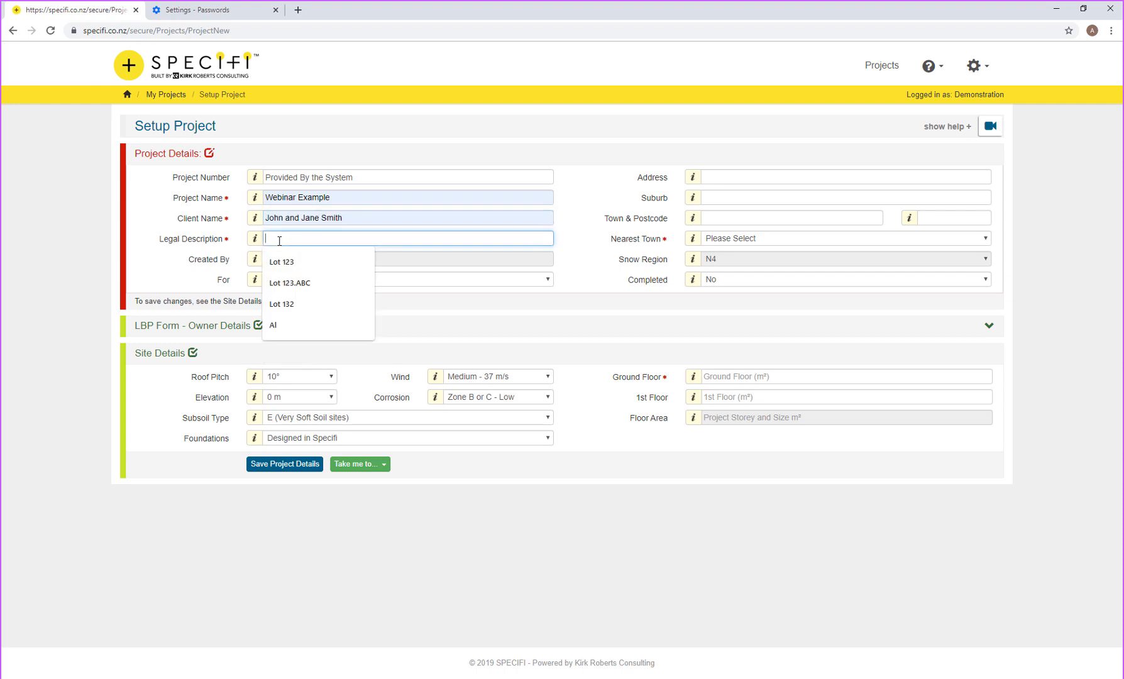
left_click(299, 283)
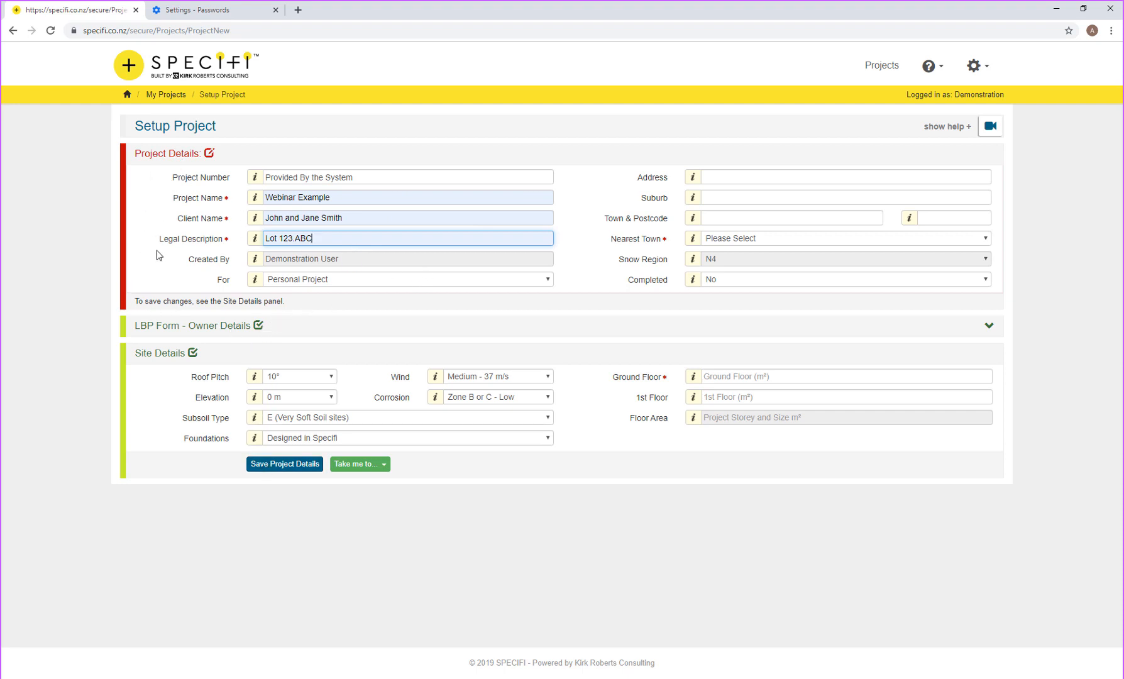
Step: Choose the saved site address, filling in nearest town Nelson, and expand Owner Details
left_click(716, 175)
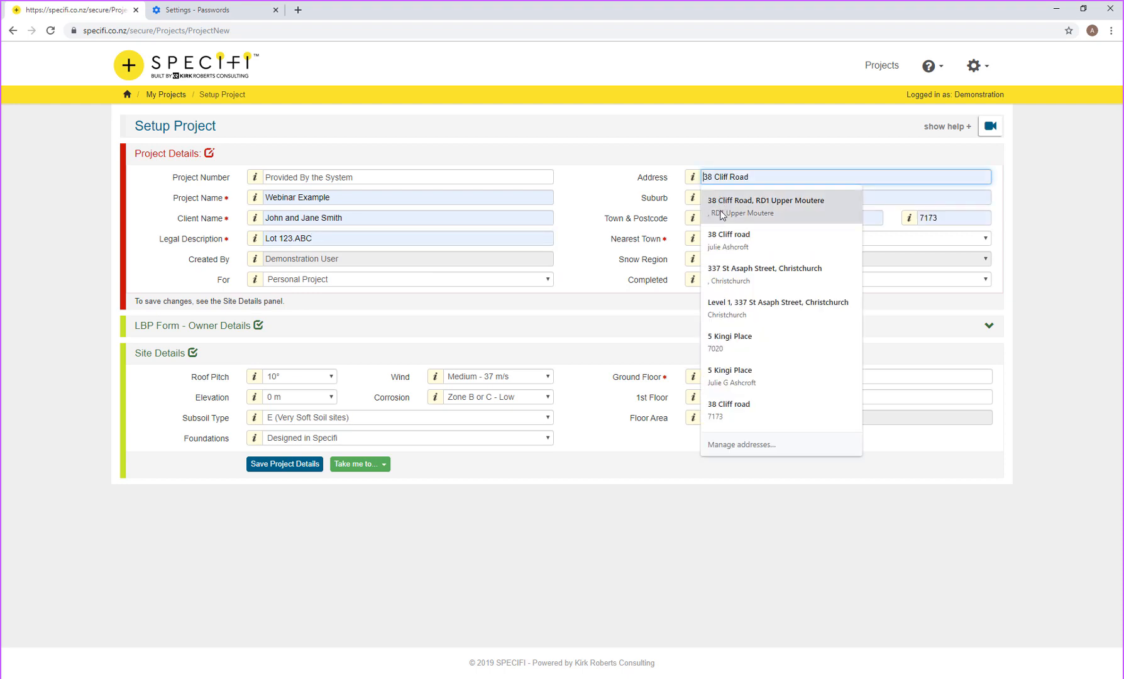
left_click(722, 207)
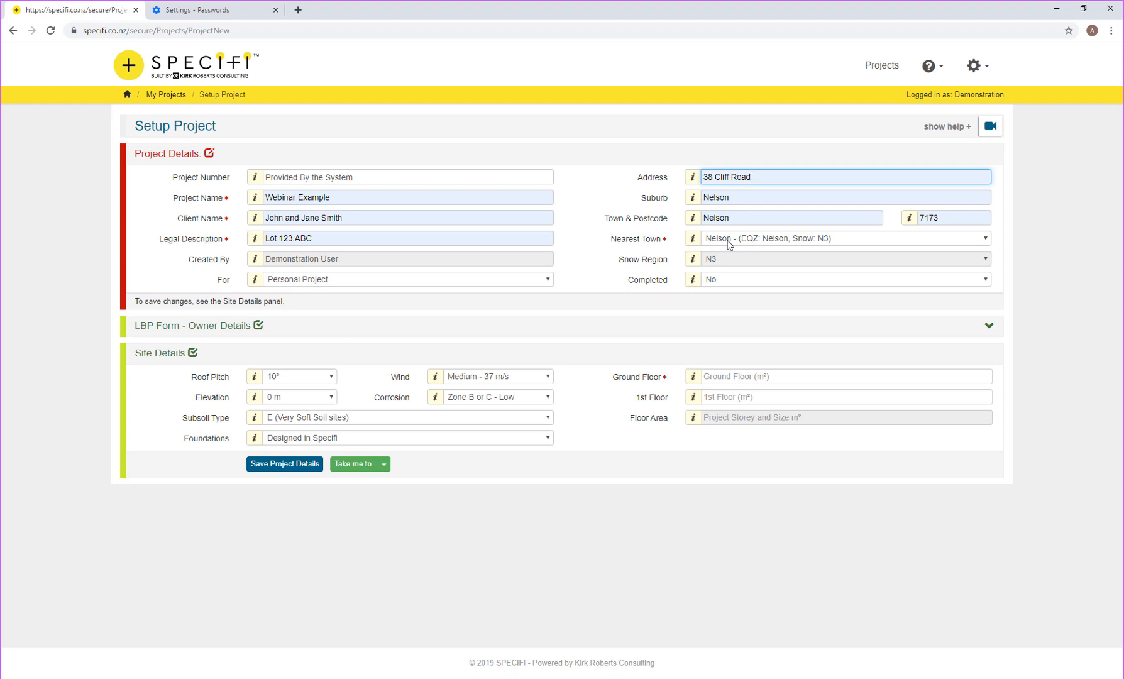
left_click(227, 334)
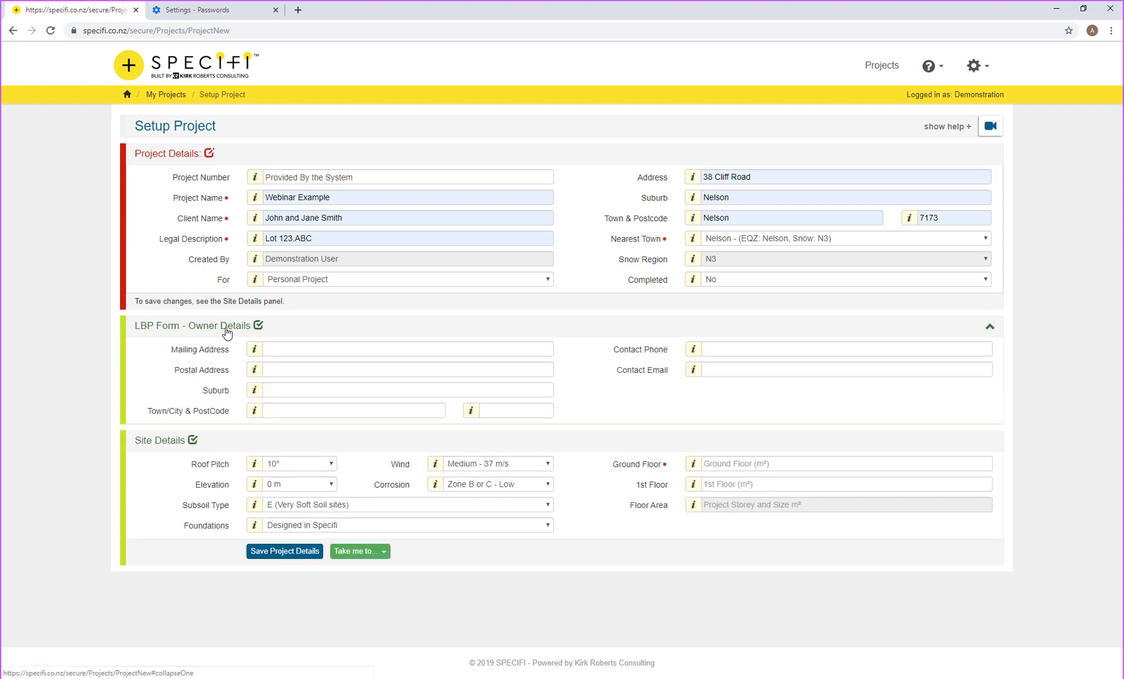
Step: Enter the owner's PO box mailing address, town Nelson and the postcode
left_click(275, 347)
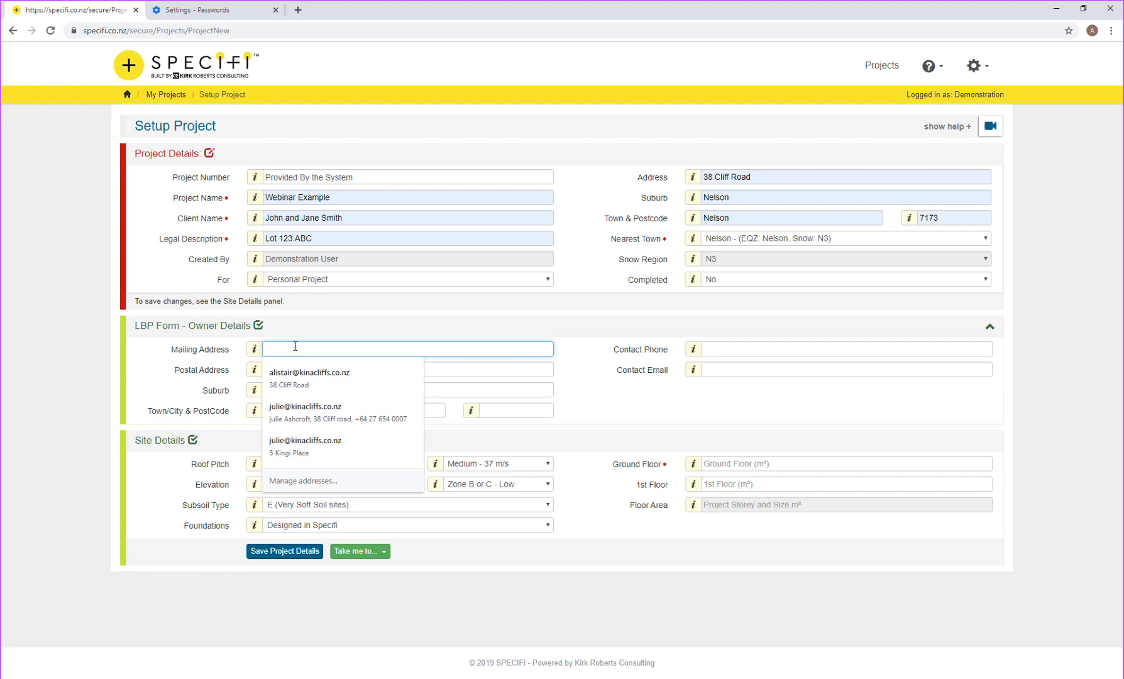
type("POB")
key("BackSpace")
type("oxc")
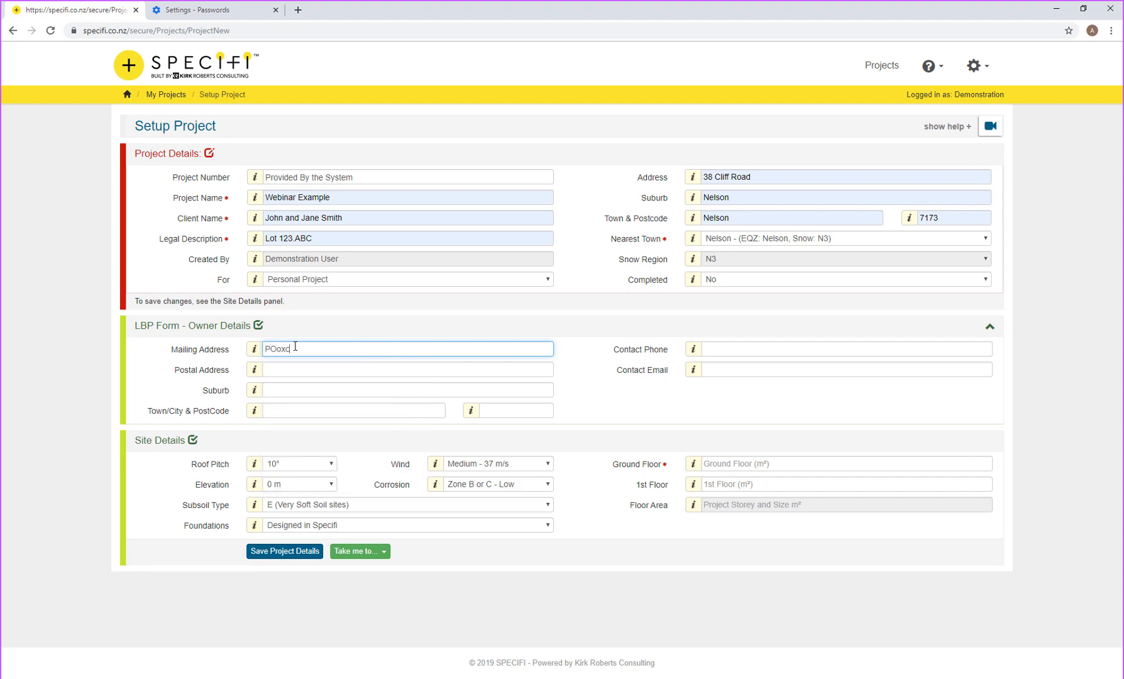
type(" Box 123")
key("Tab")
key("Tab")
key("Tab")
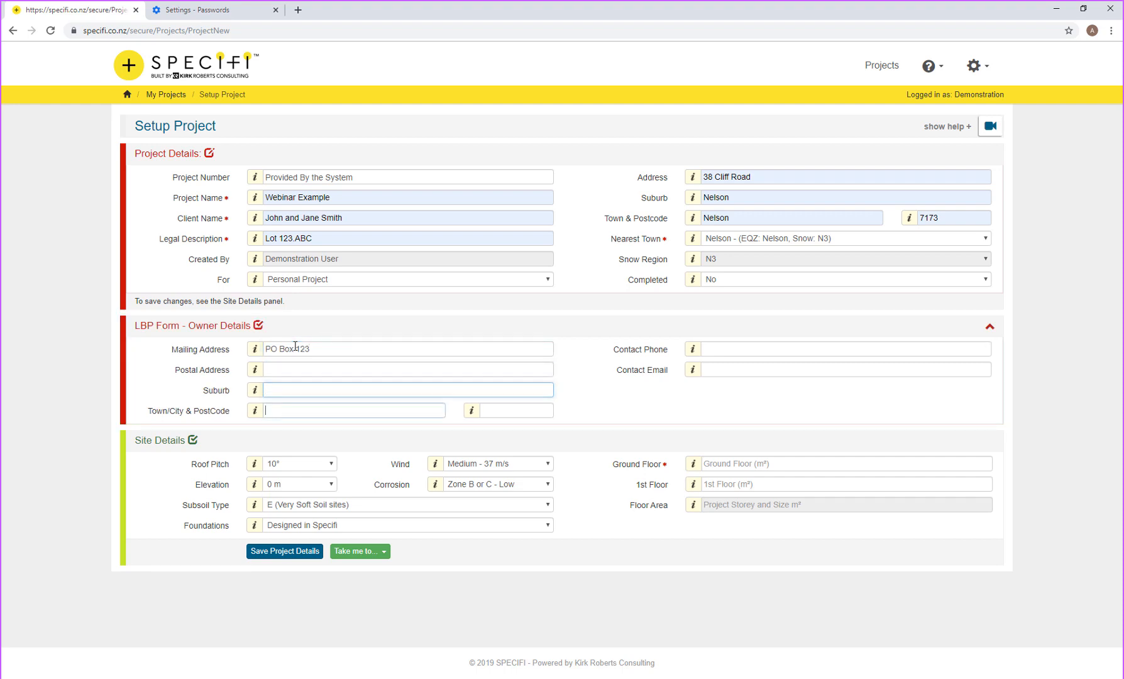
type("Nelson")
key("Tab")
type("7173")
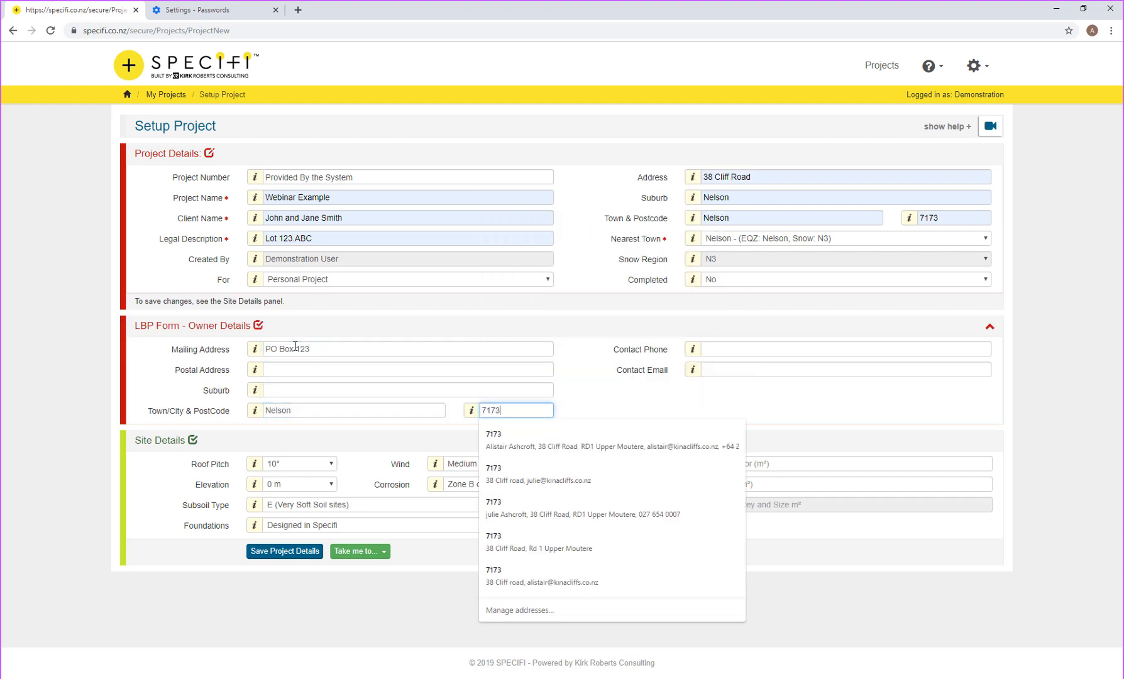
key("Tab")
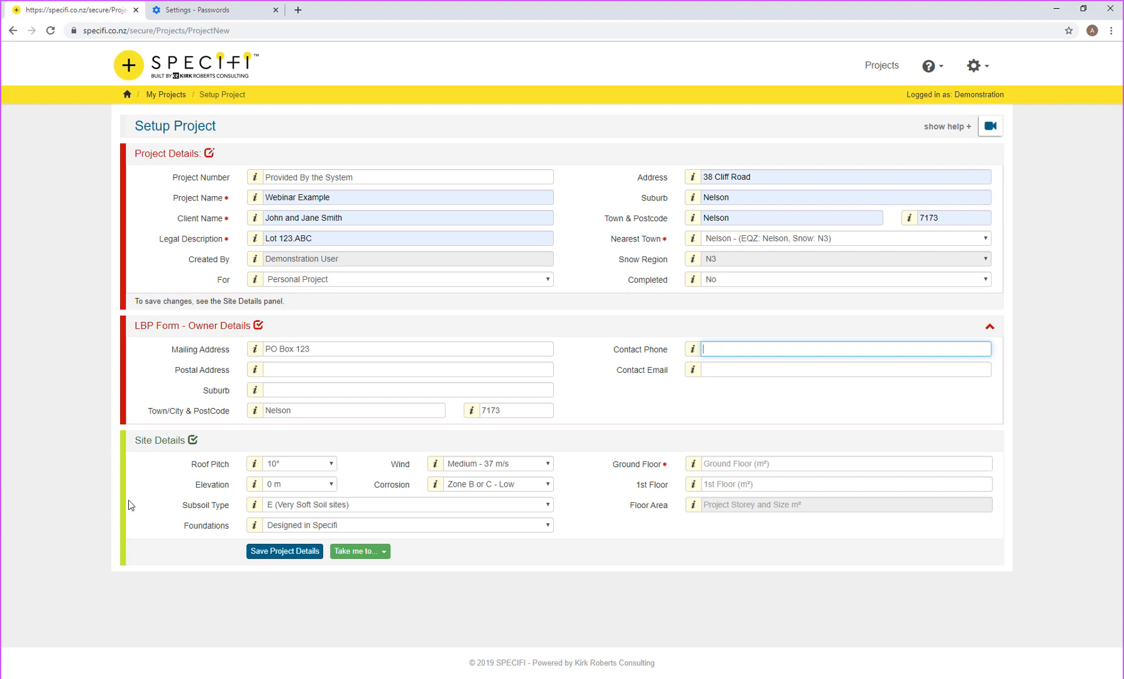
Step: Set roof pitch 15°, wind zone High 44 m/s, elevation 10 m, corrosion Zone D, subsoil E
left_click(276, 466)
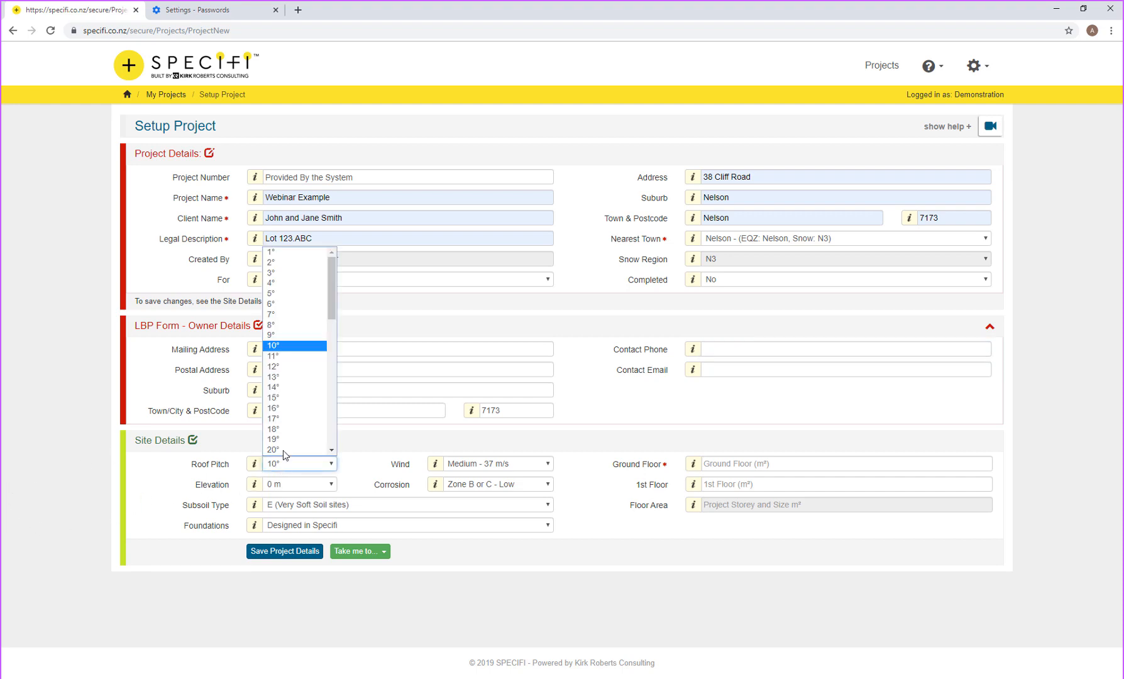
left_click(297, 400)
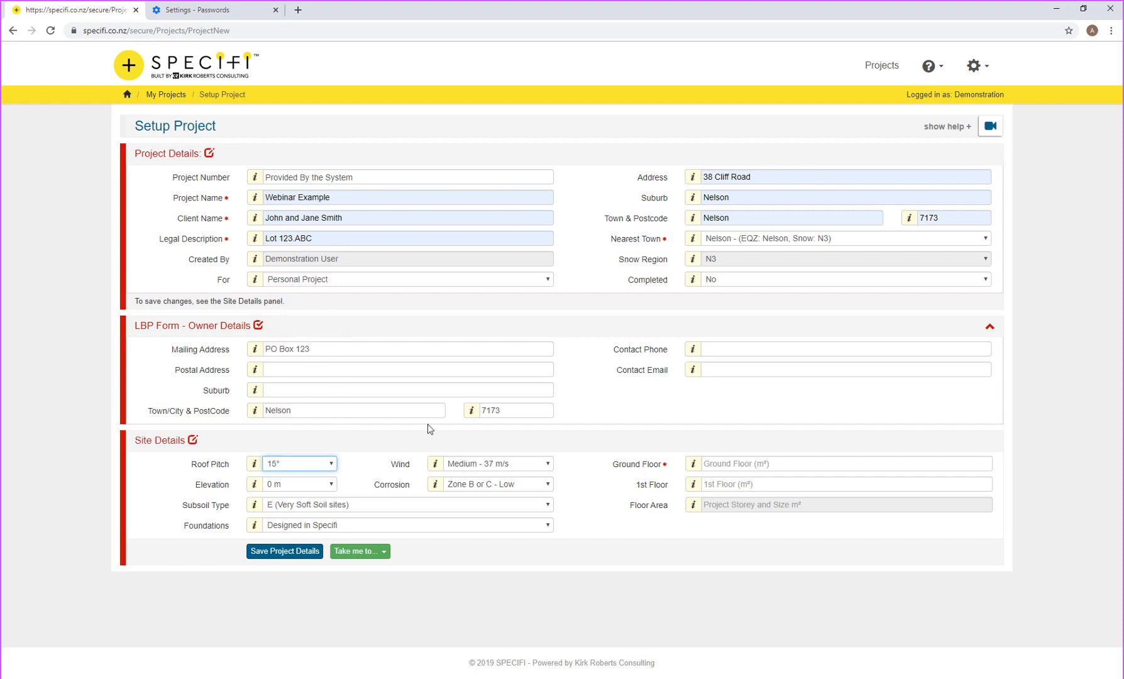
left_click(436, 466)
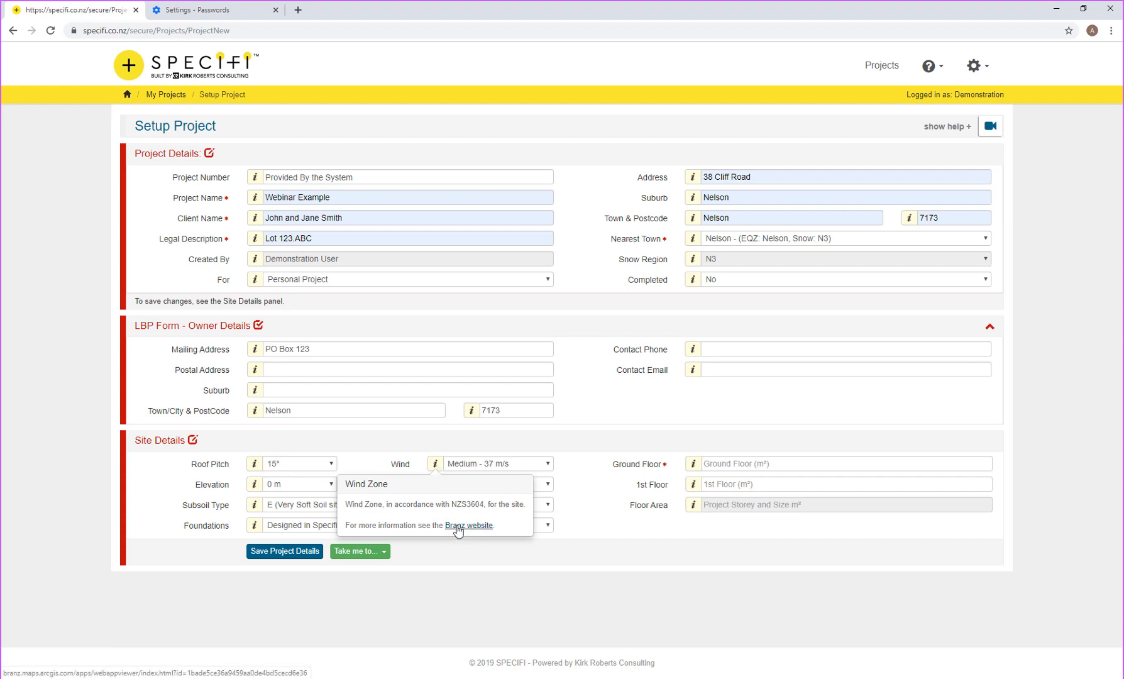
left_click(484, 464)
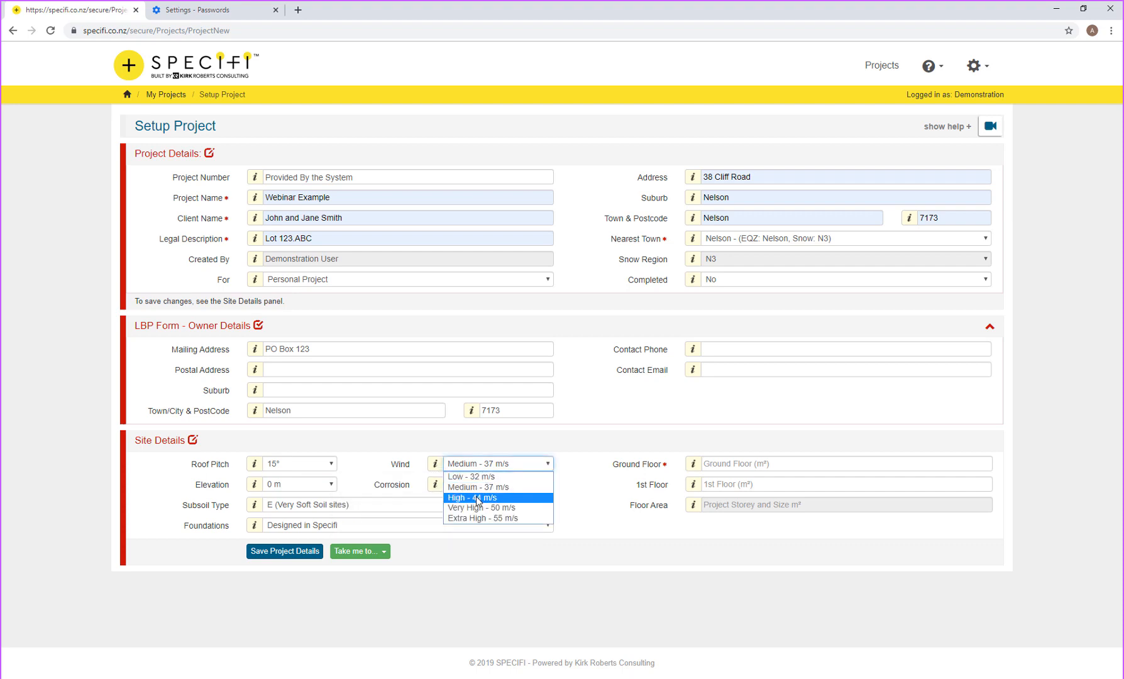
left_click(478, 498)
left_click(294, 485)
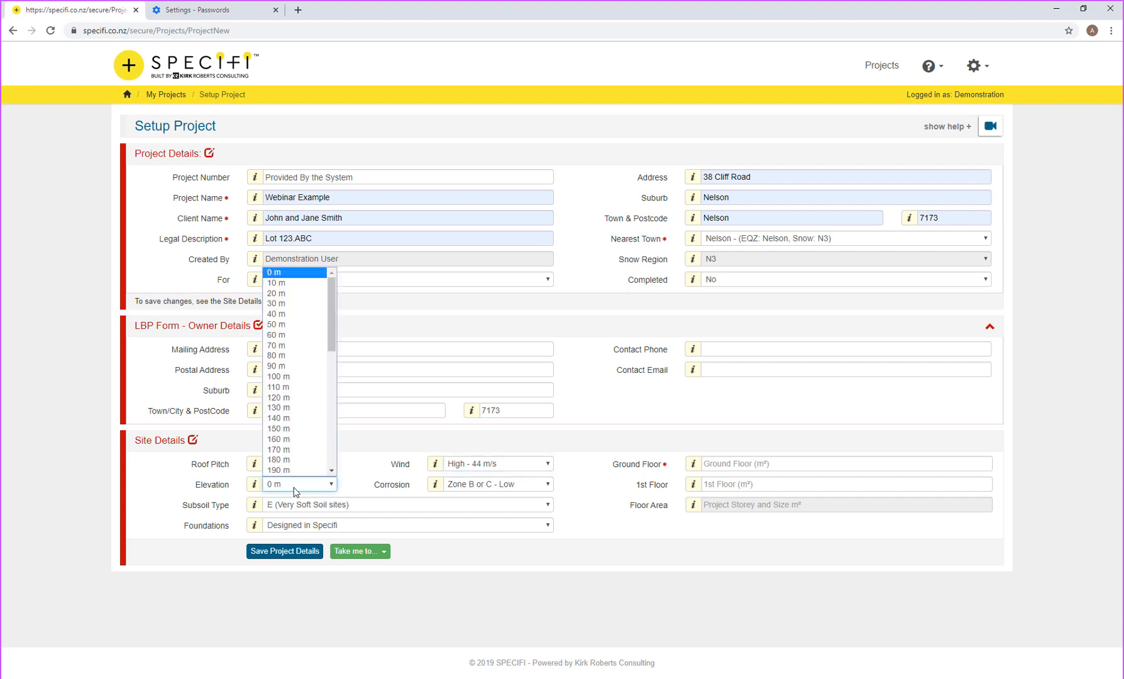
left_click(281, 283)
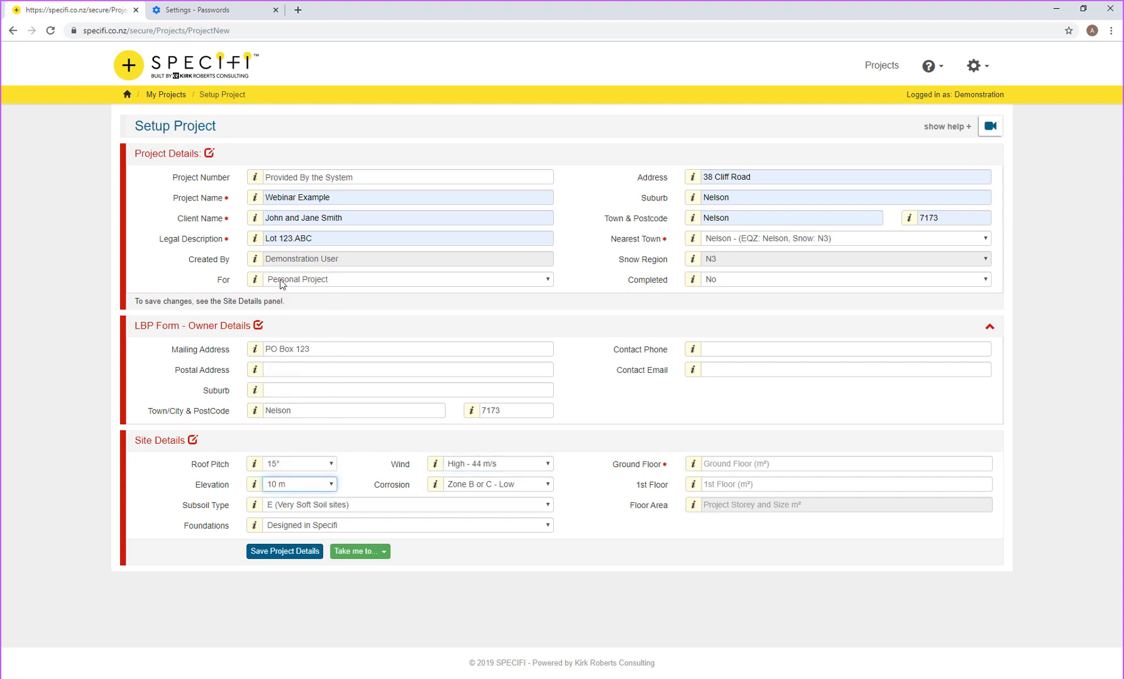
left_click(503, 484)
left_click(509, 498)
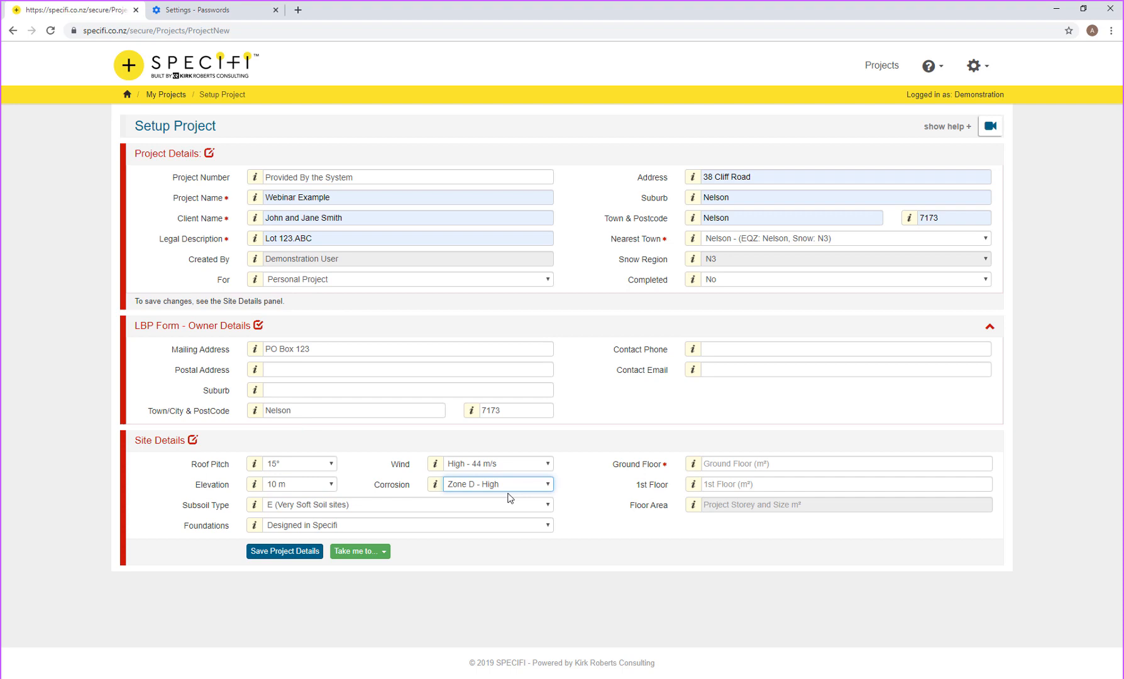
left_click(386, 505)
left_click(386, 506)
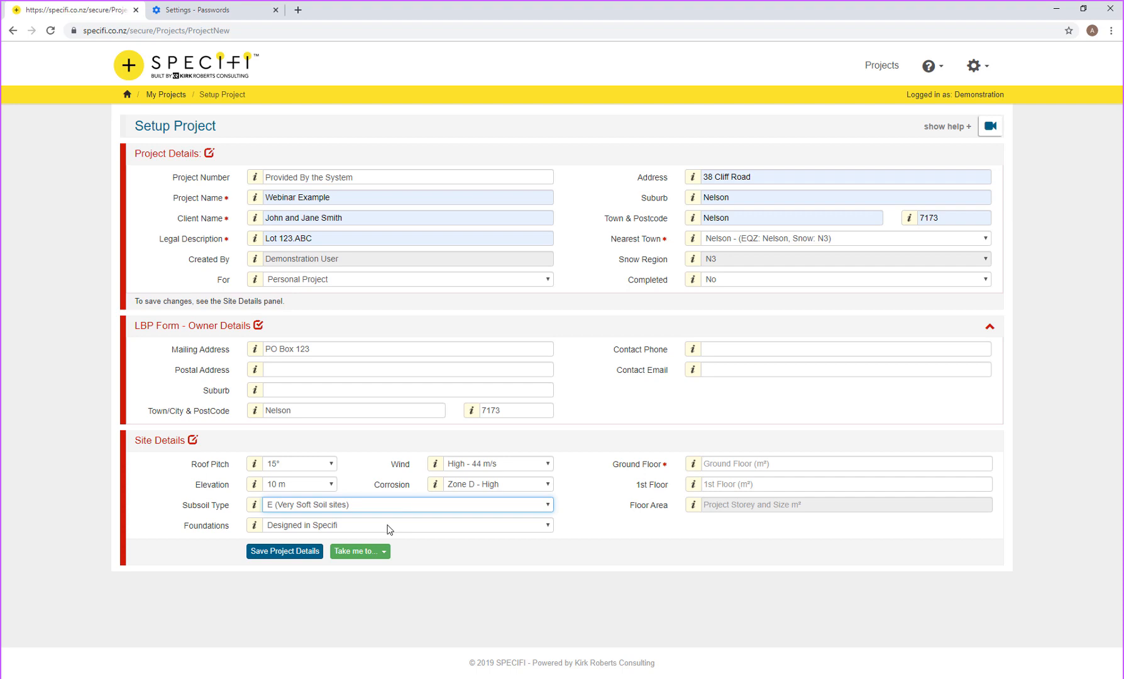
Step: Enter floor areas of 150 m² ground and 86 m² first floor, then save the project details
left_click(728, 466)
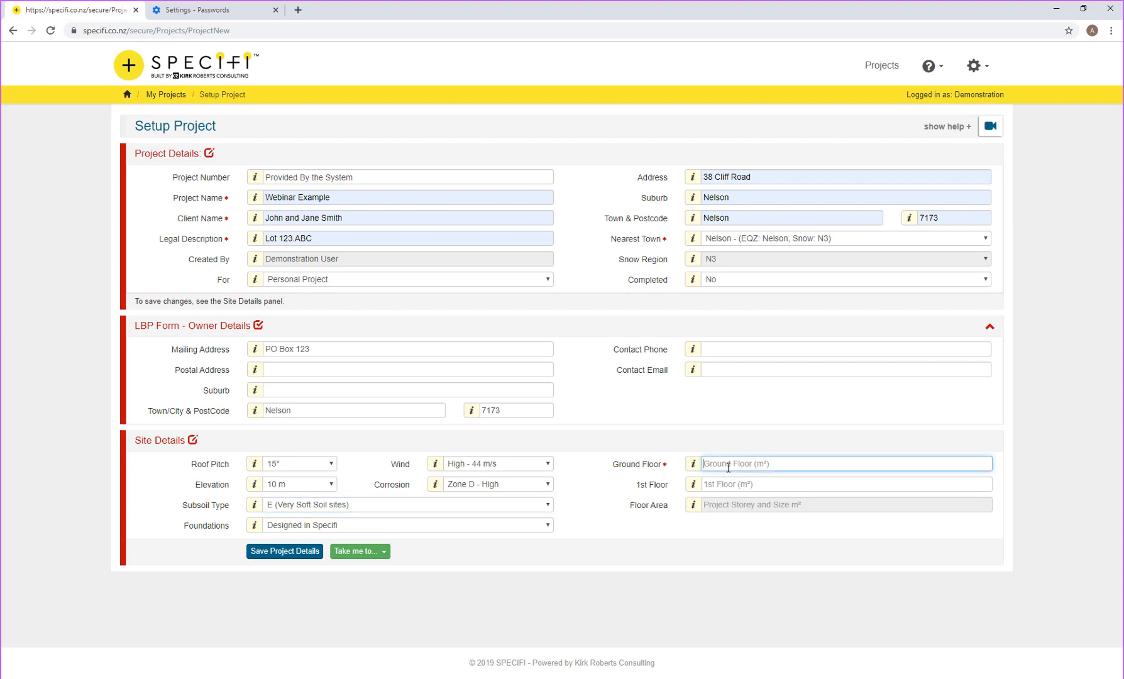
type("150")
key("Tab")
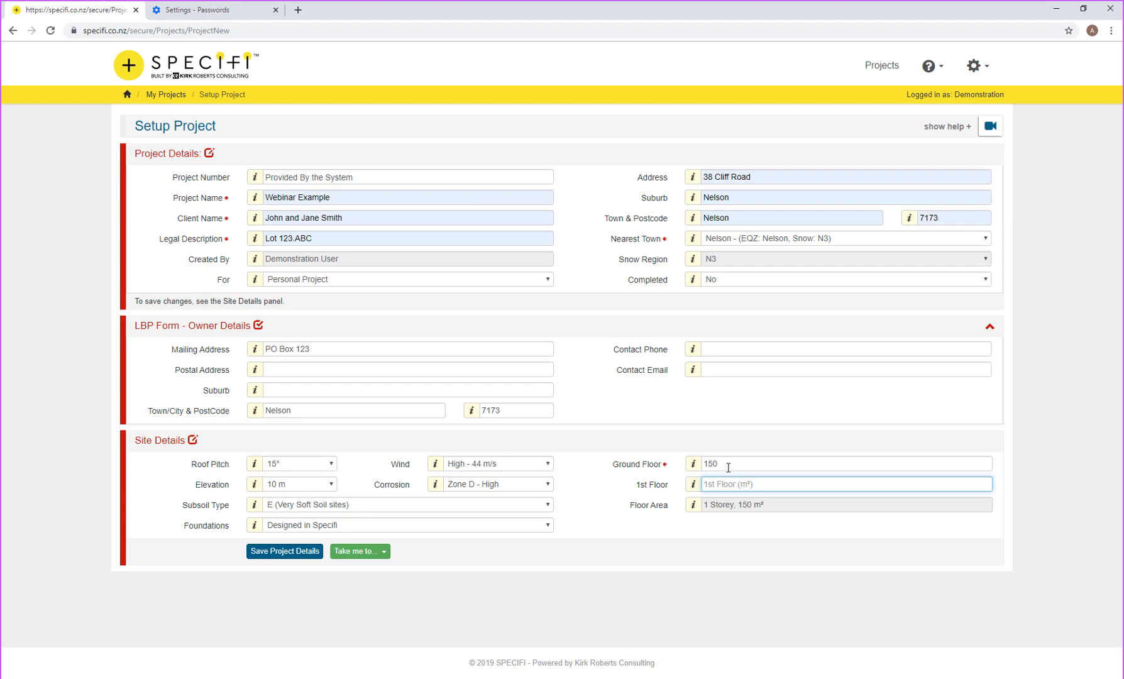
type("86")
key("Tab")
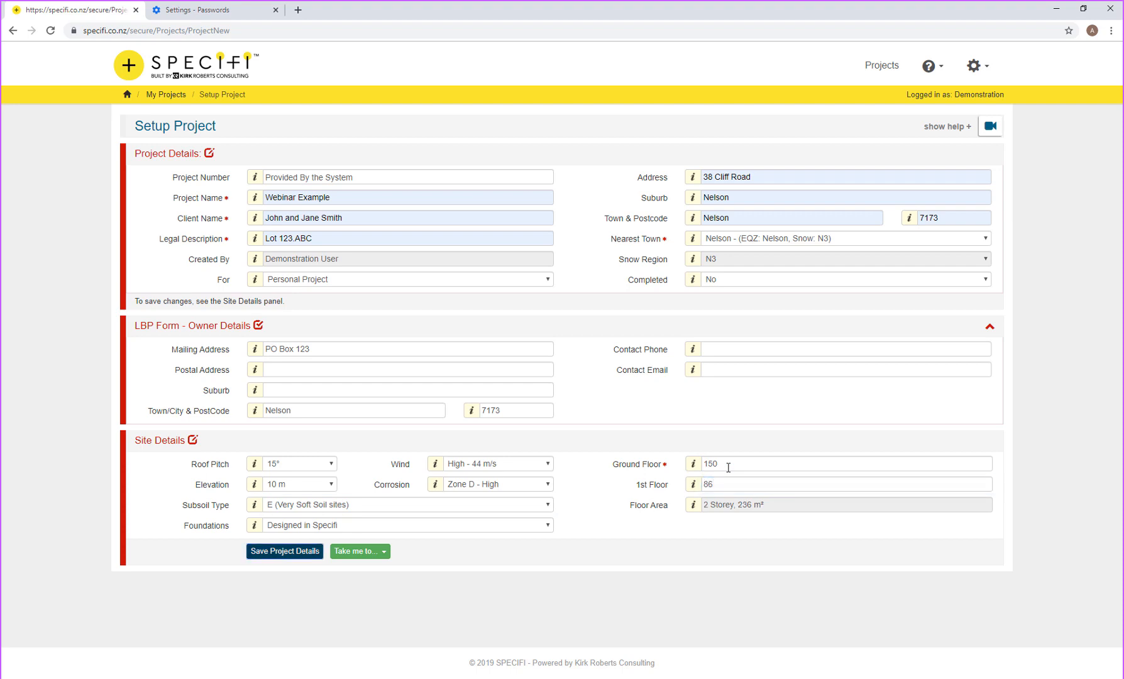
left_click(284, 551)
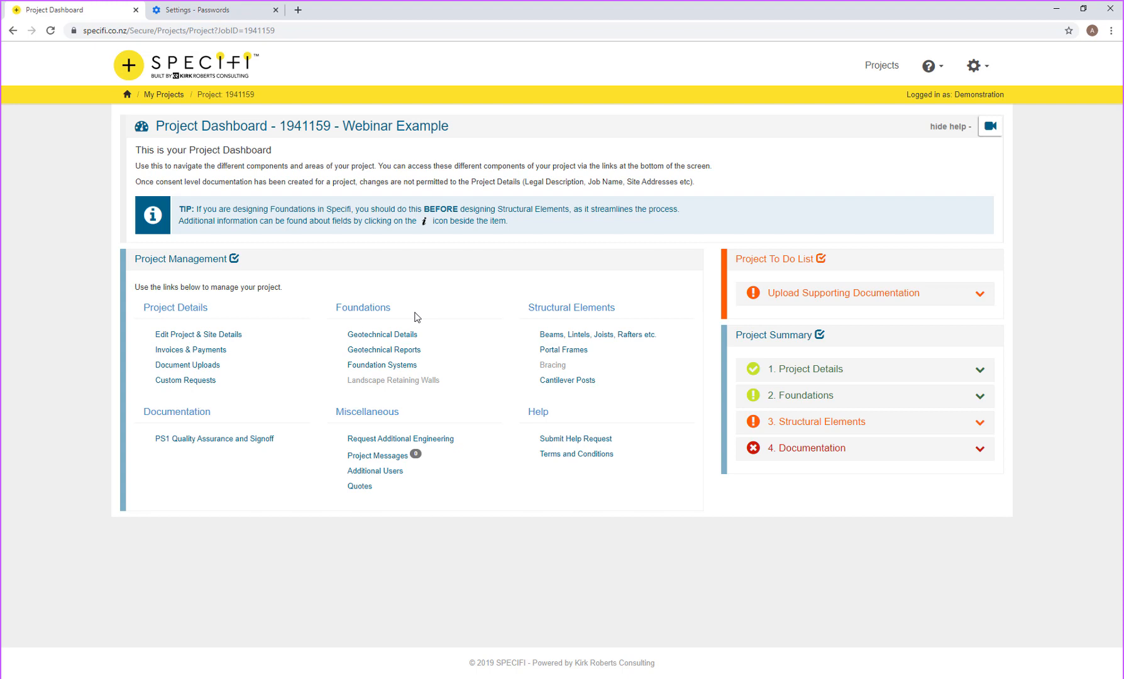
Step: Open Geotechnical Details and enter the name of the report's provider
left_click(388, 339)
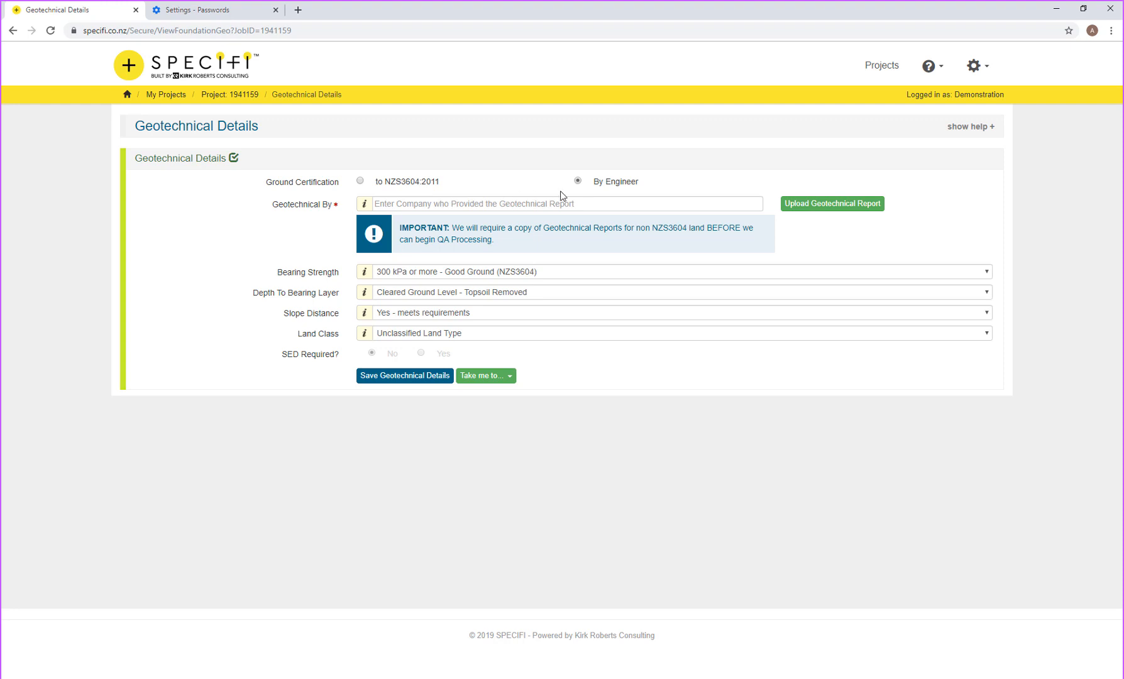
left_click(493, 203)
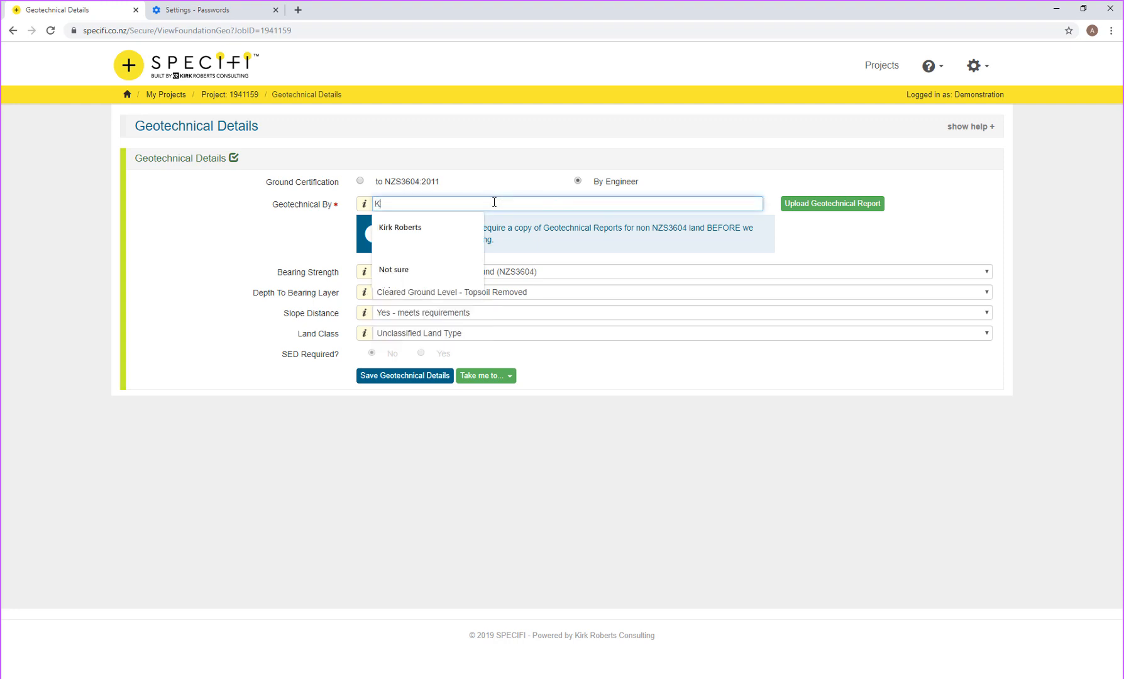
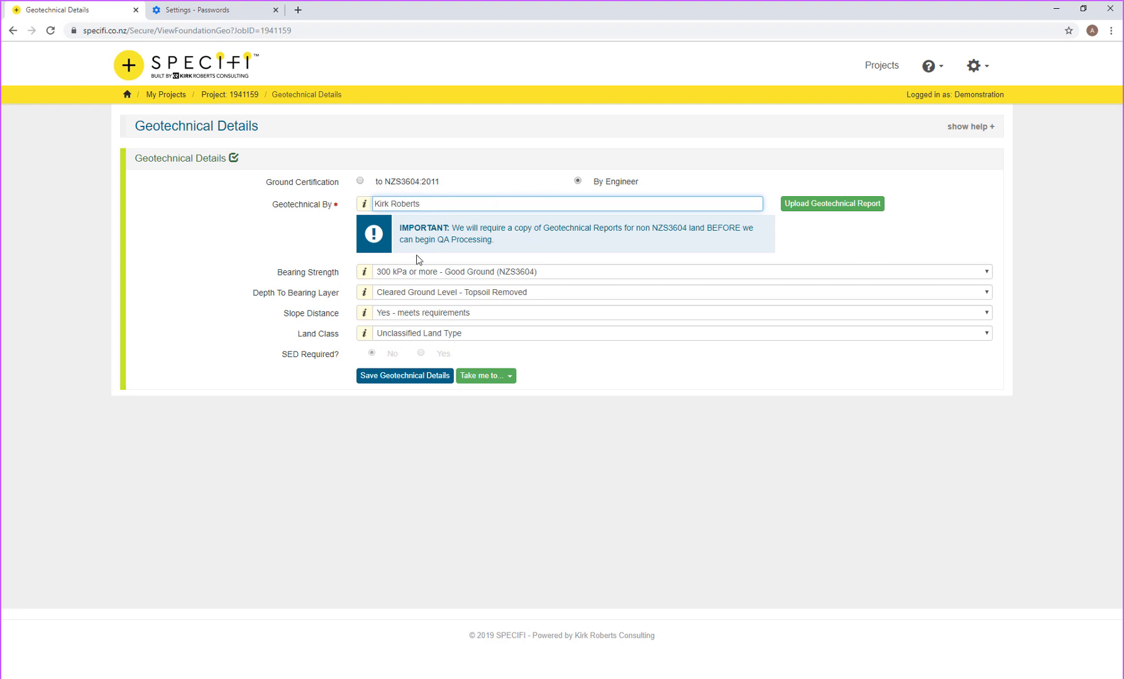
Step: Keep 300 kPa bearing, cleared ground level, compliant slope distance and unclassified land, then save
left_click(428, 271)
left_click(430, 270)
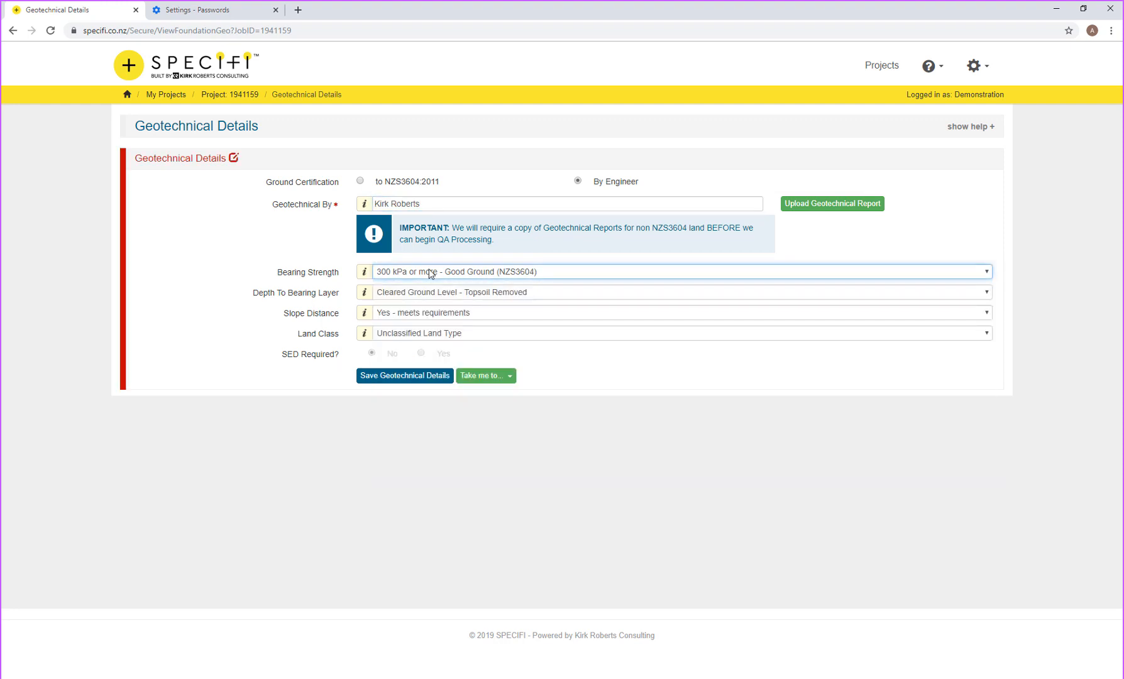
left_click(452, 296)
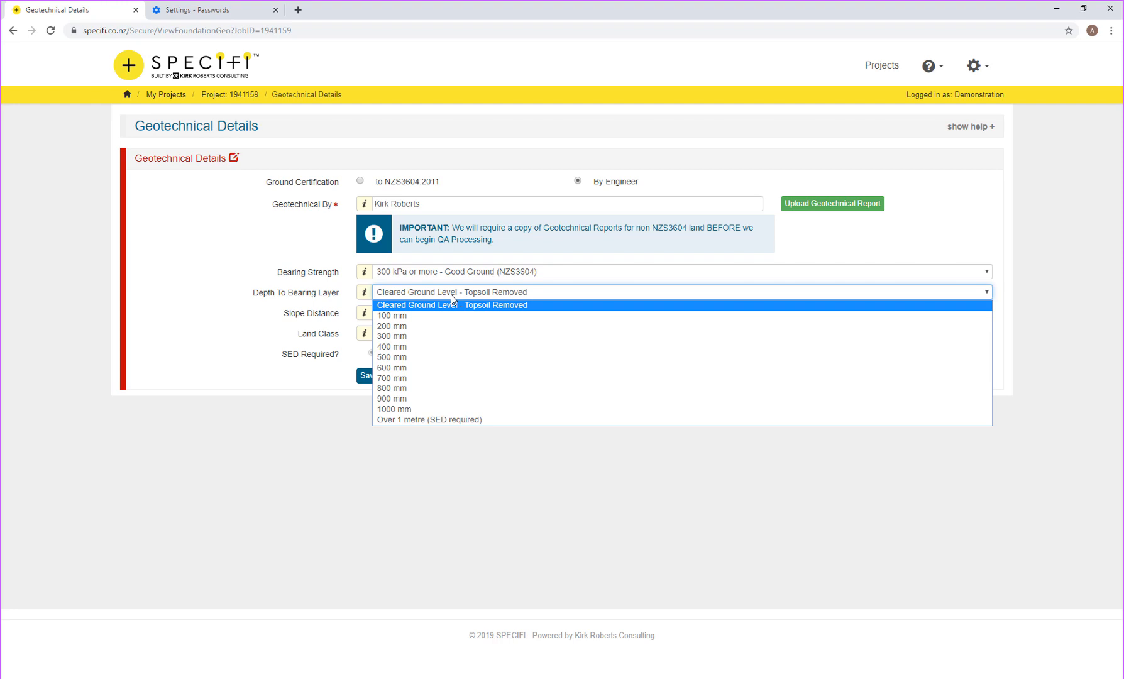
left_click(451, 294)
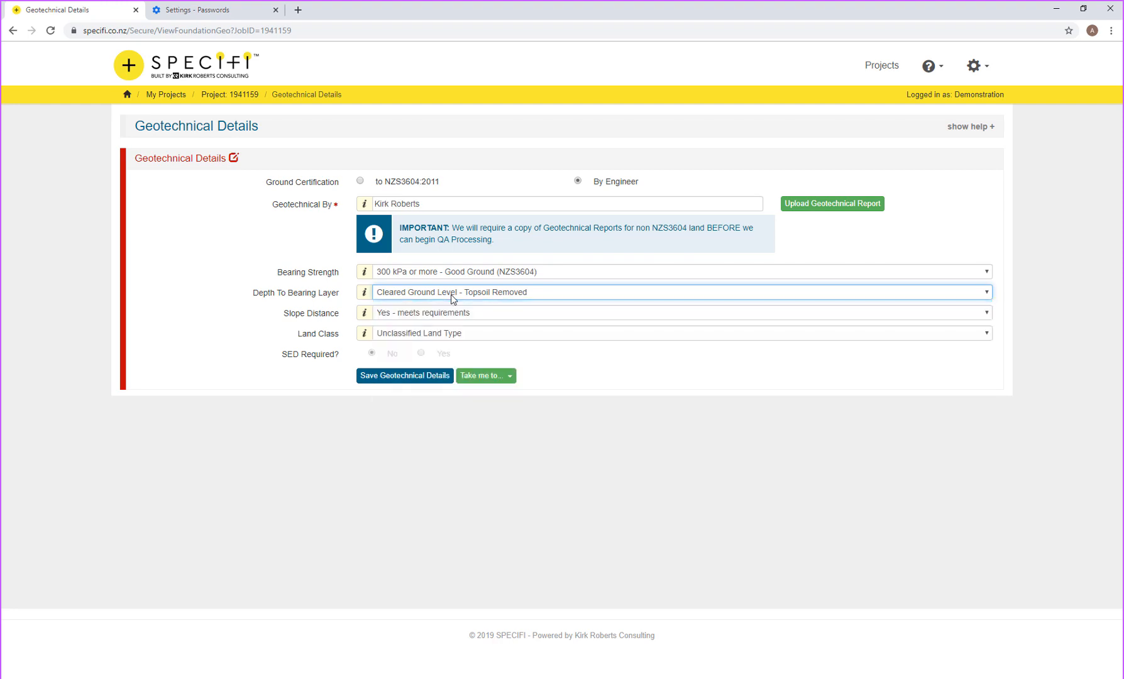
left_click(403, 312)
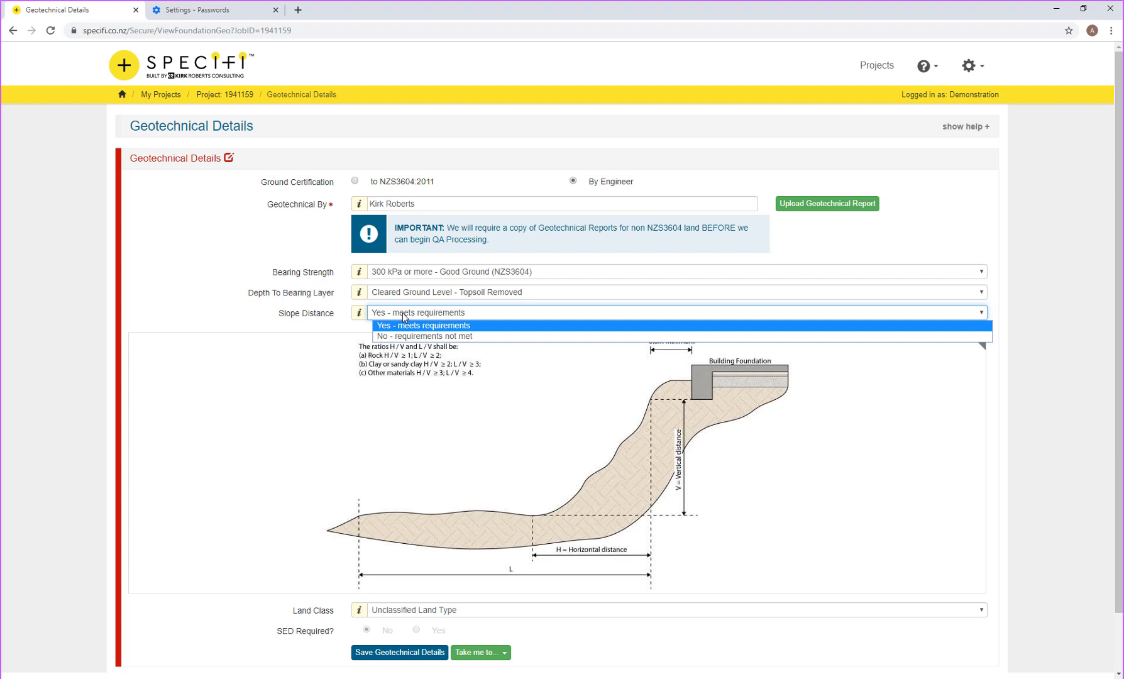
left_click(403, 313)
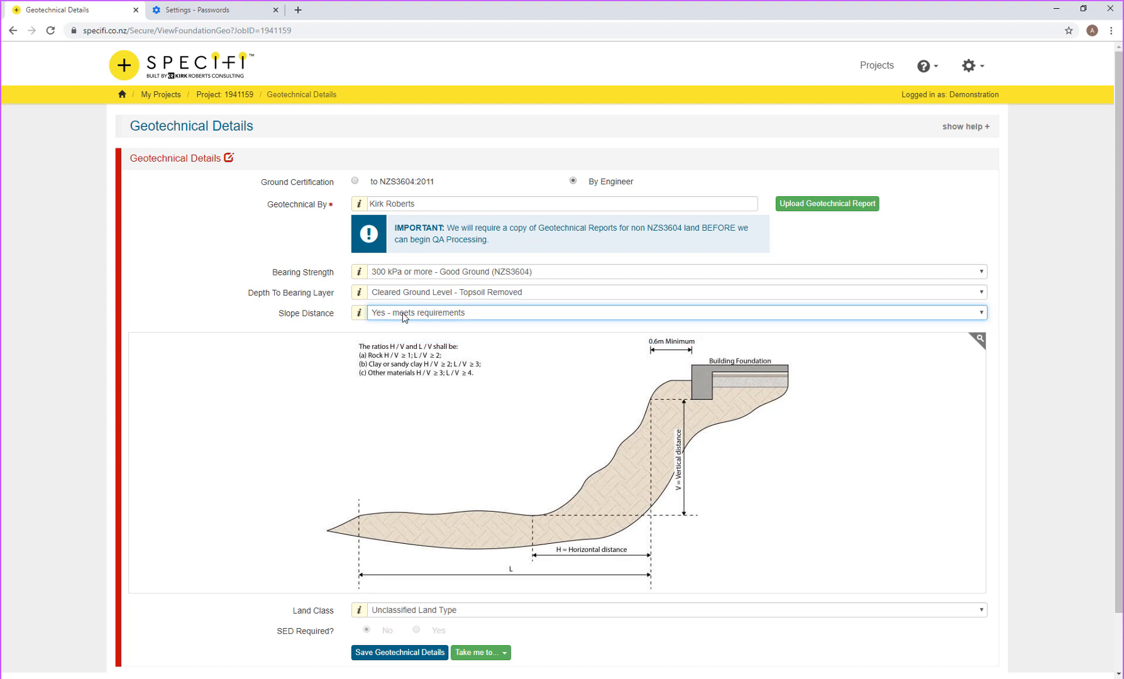
key("Tab")
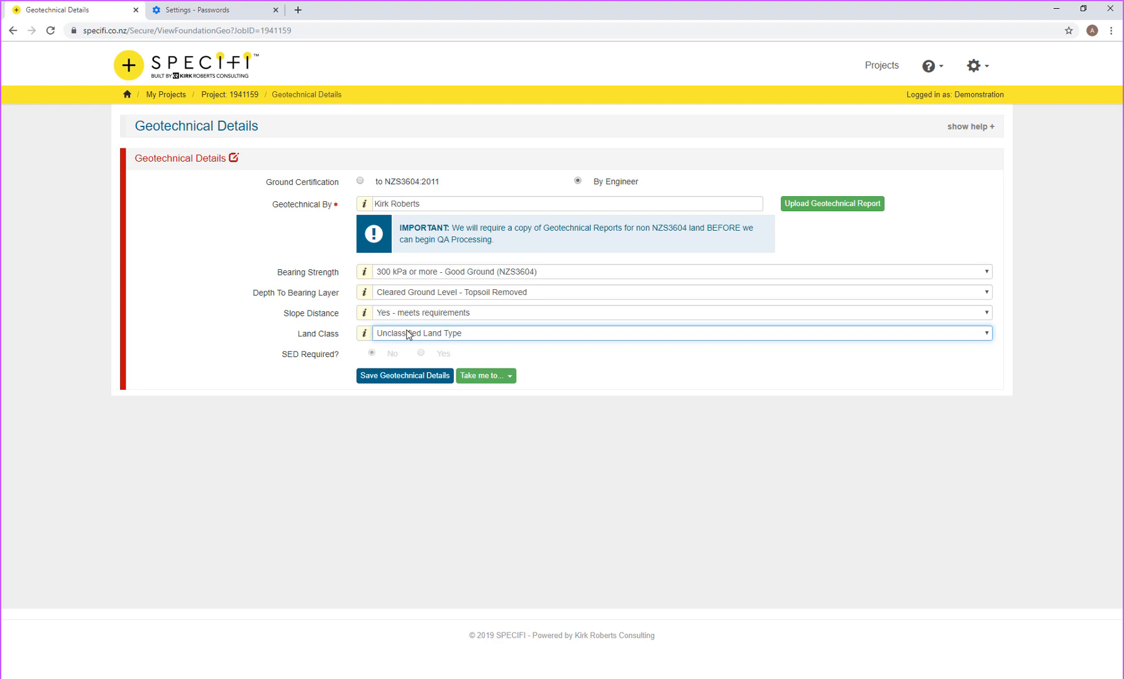
left_click(408, 333)
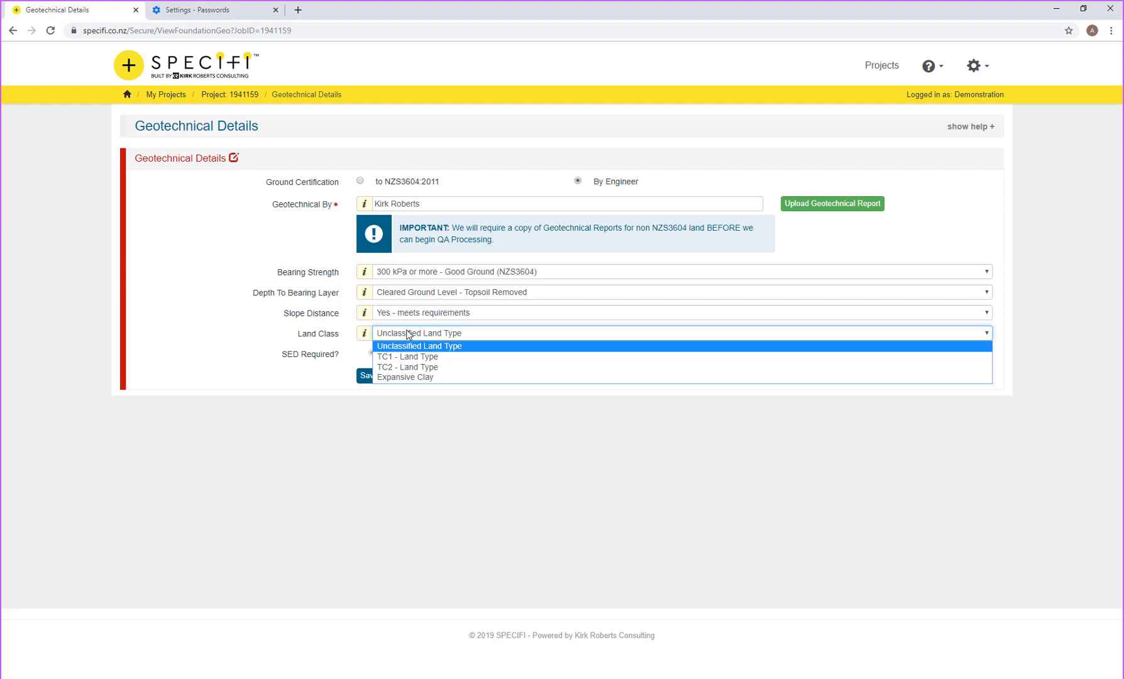
left_click(497, 346)
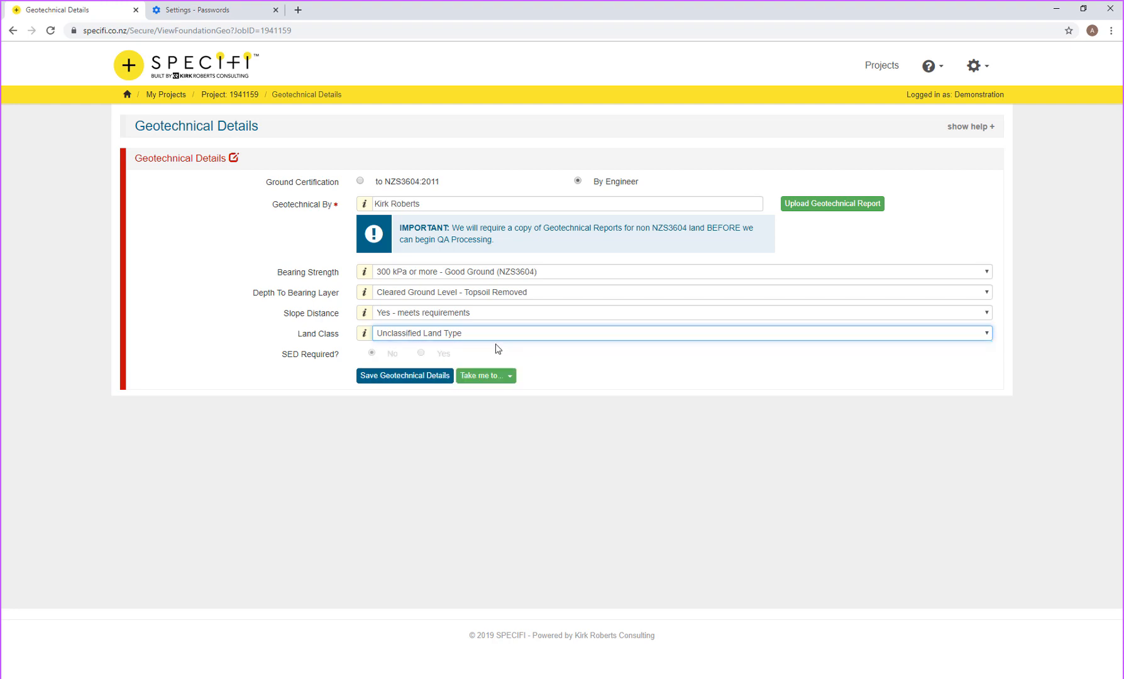
left_click(383, 376)
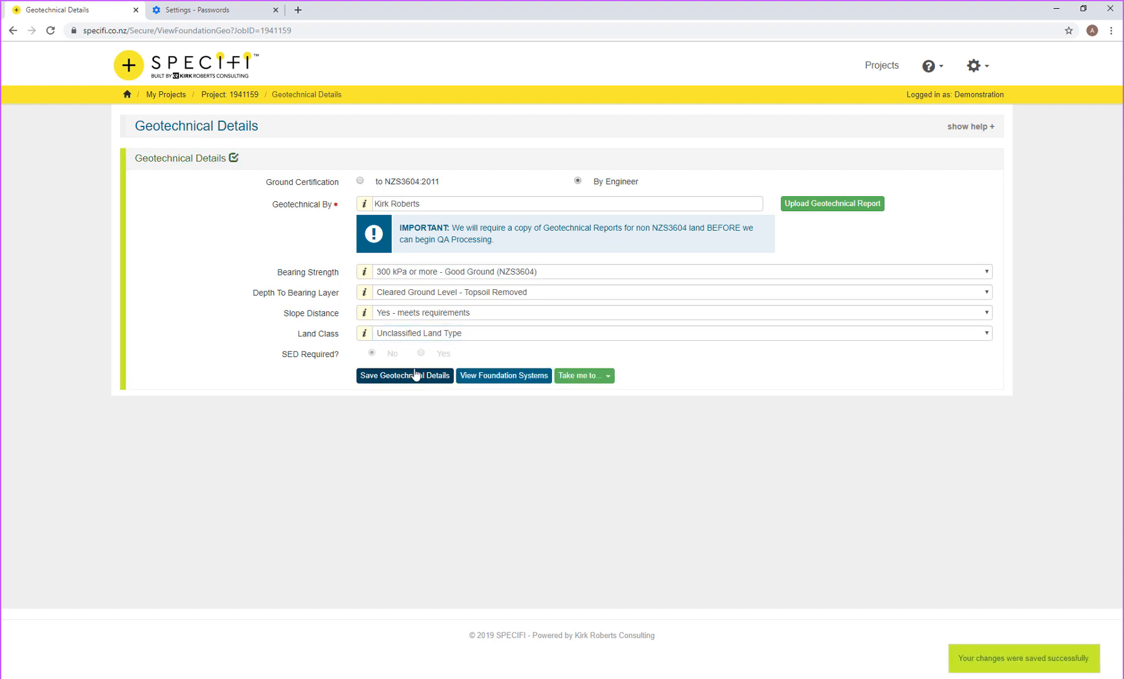
Step: Go to the project's foundation systems and create a new Foundation System
left_click(511, 377)
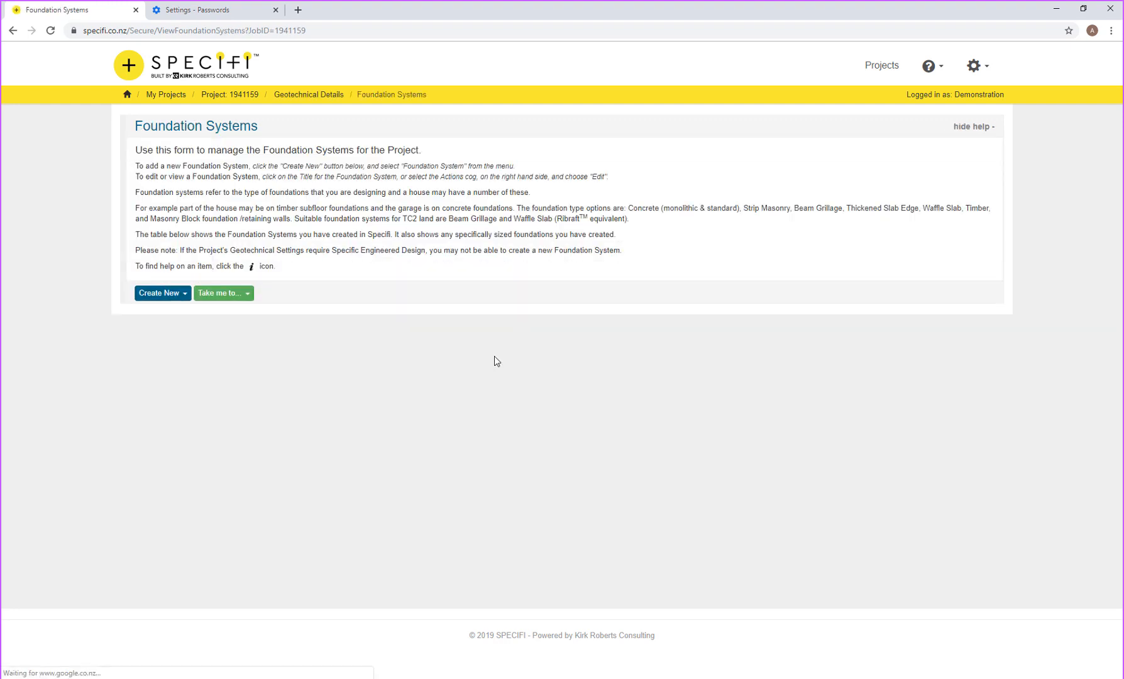
left_click(142, 293)
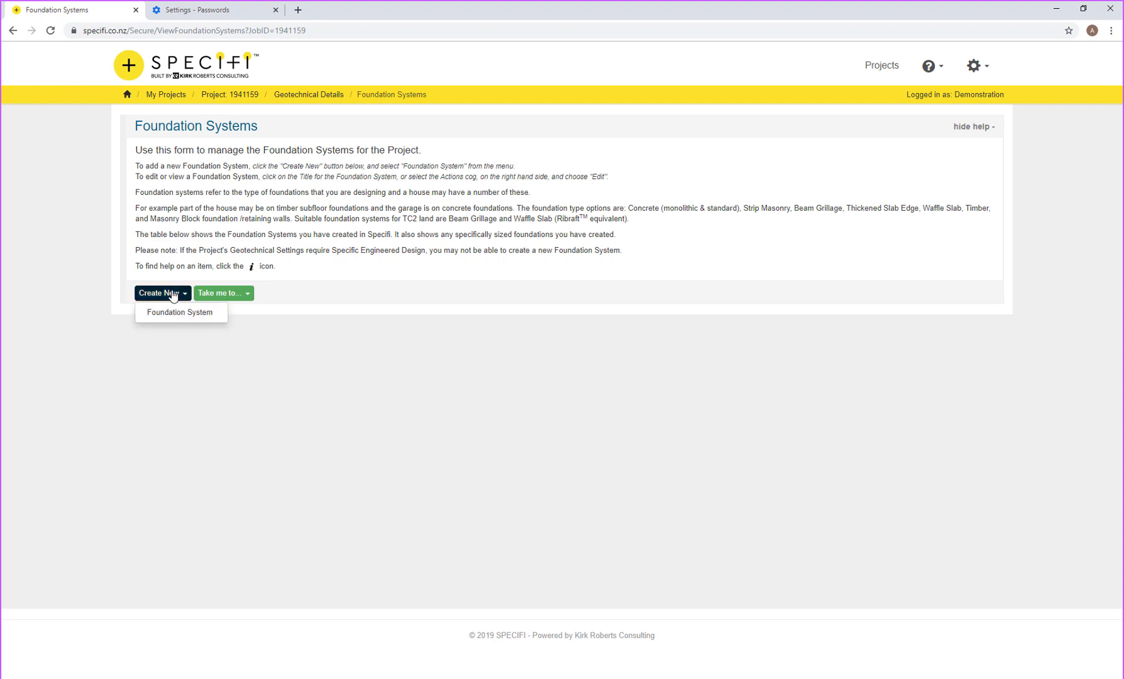
left_click(176, 314)
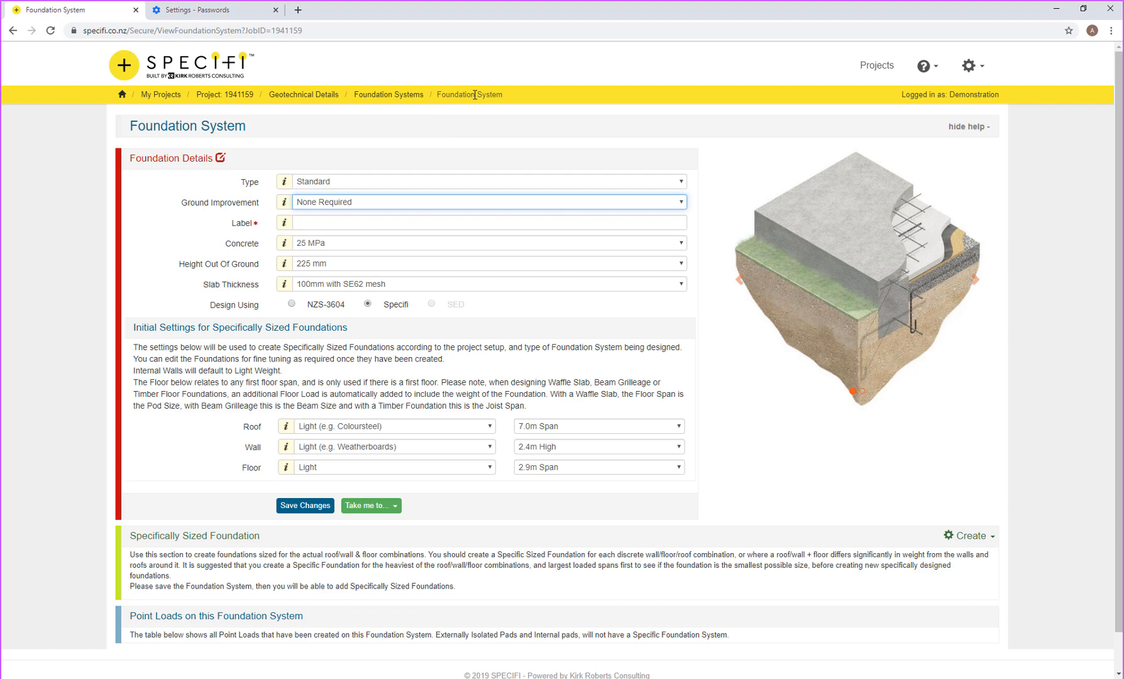
left_click(393, 181)
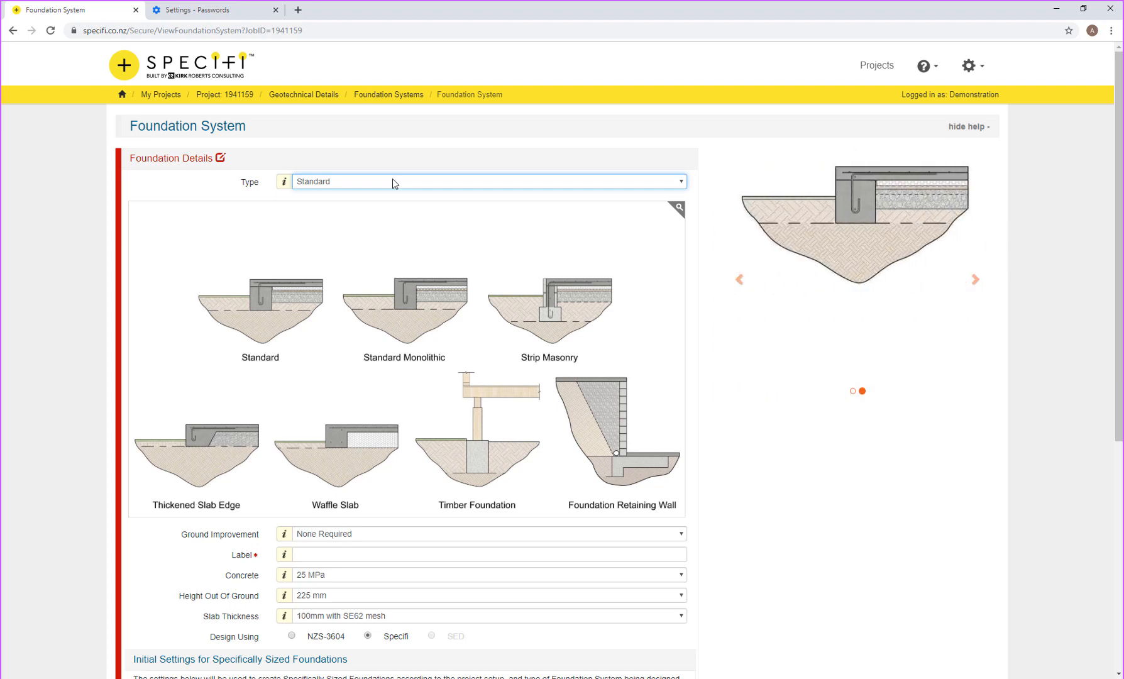
key("Tab")
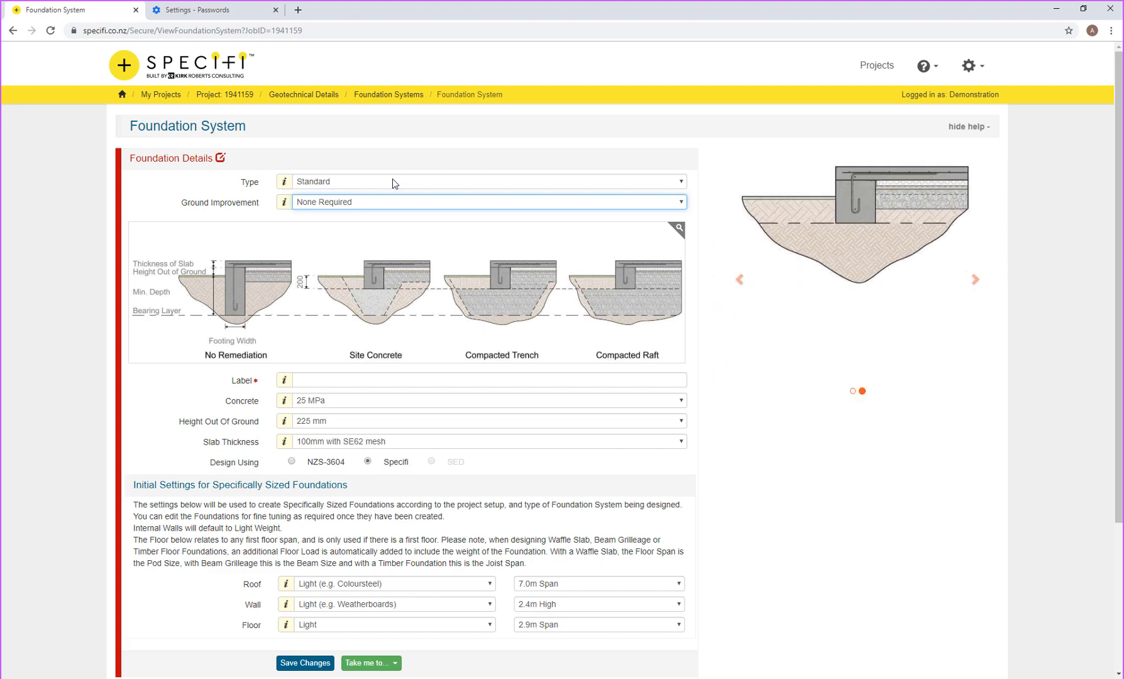
key("Tab")
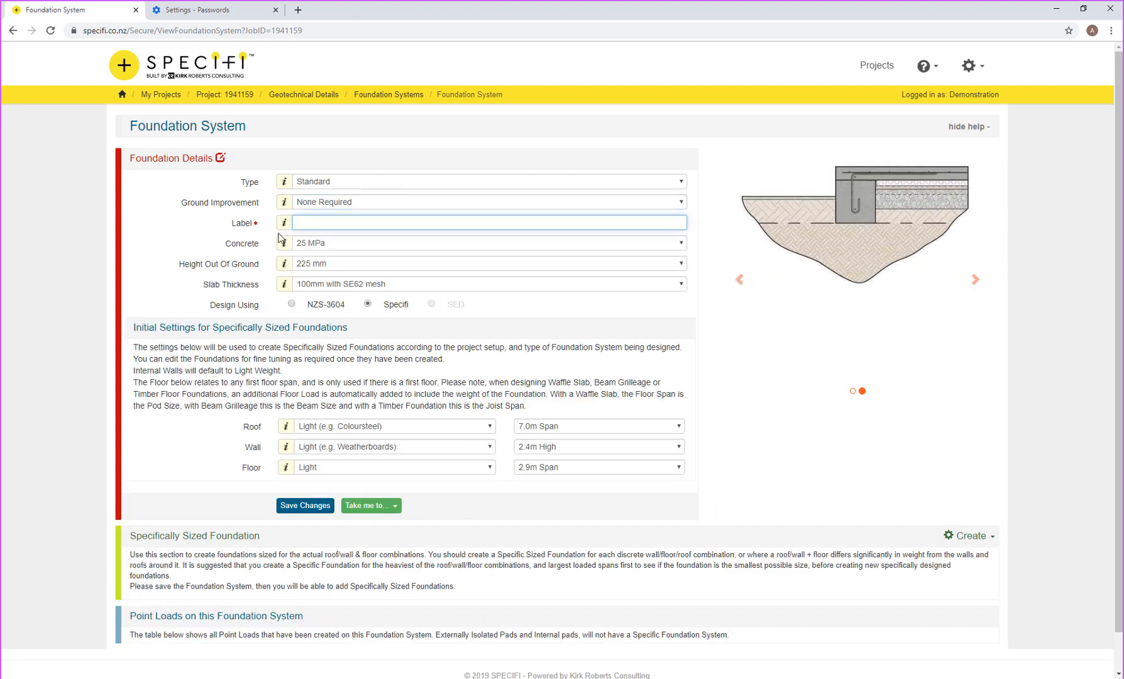
Step: Label the foundation Main House Foundation and keep the concrete at 25 MPa
right_click(301, 222)
left_click(299, 222)
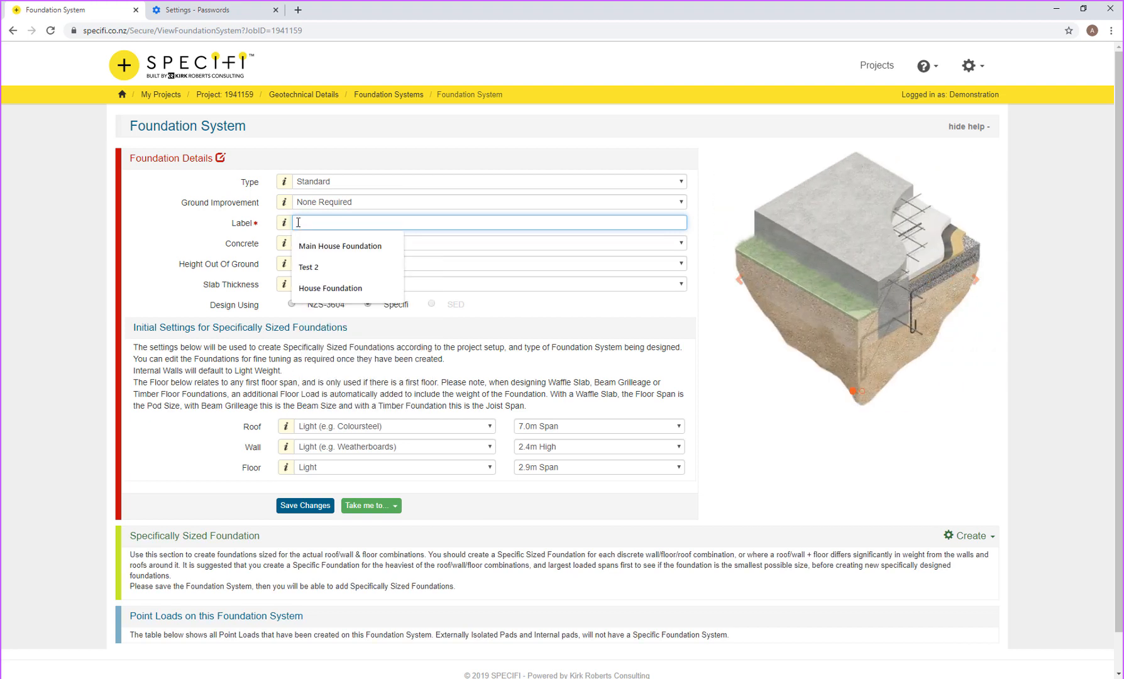
left_click(322, 247)
left_click(325, 245)
left_click(325, 245)
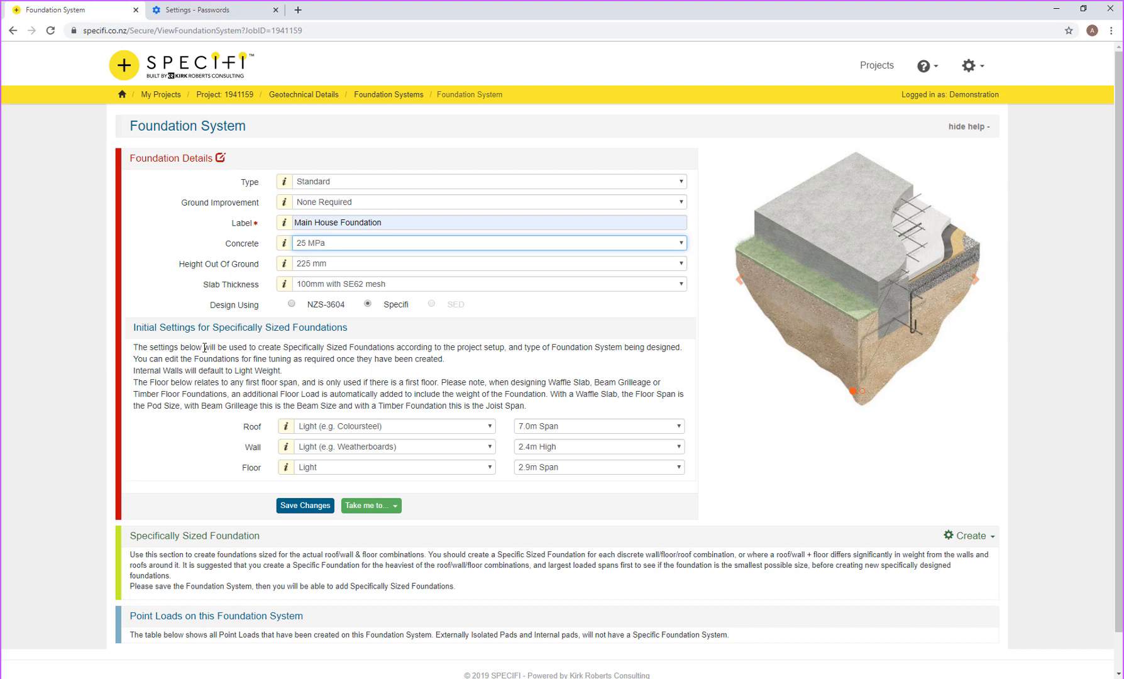
Step: Set roof span 9.0m, light weatherboard walls, 2.6m wall height, 5.2m floor span, and save
left_click(544, 432)
key("9")
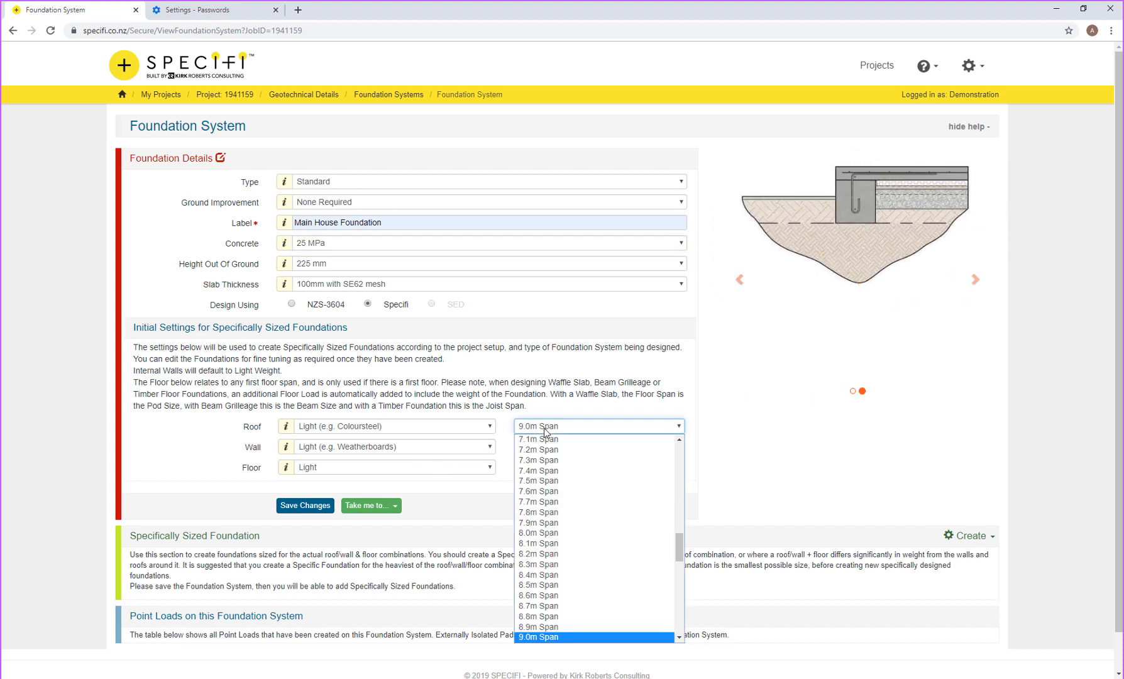
key("Return")
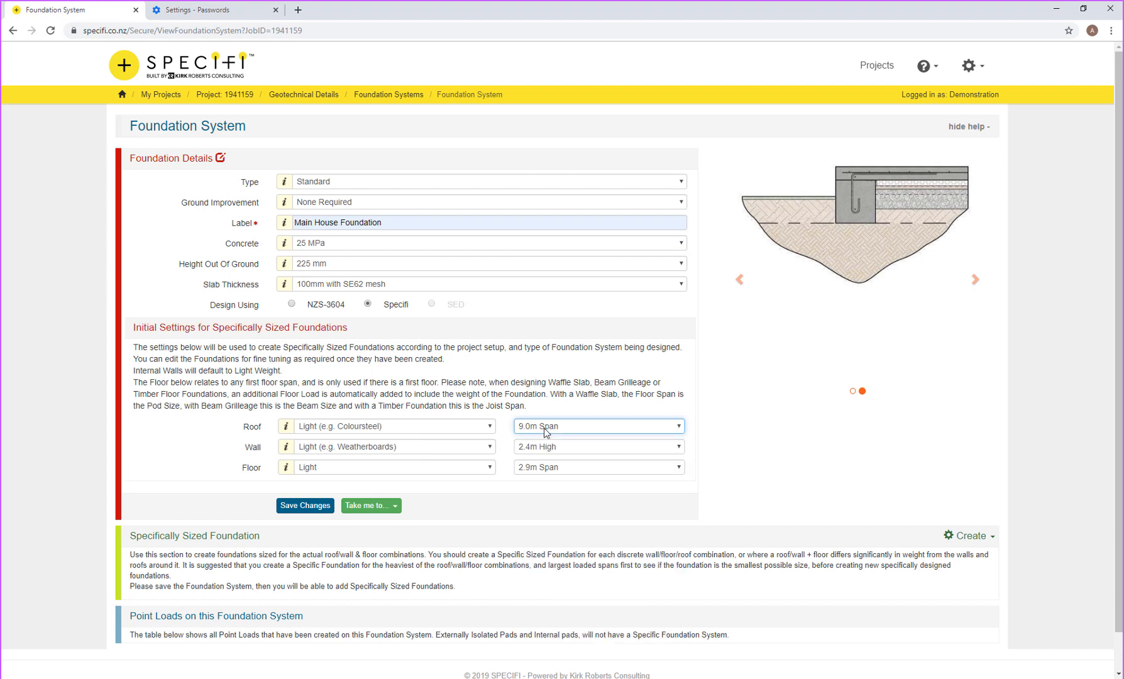
left_click(431, 448)
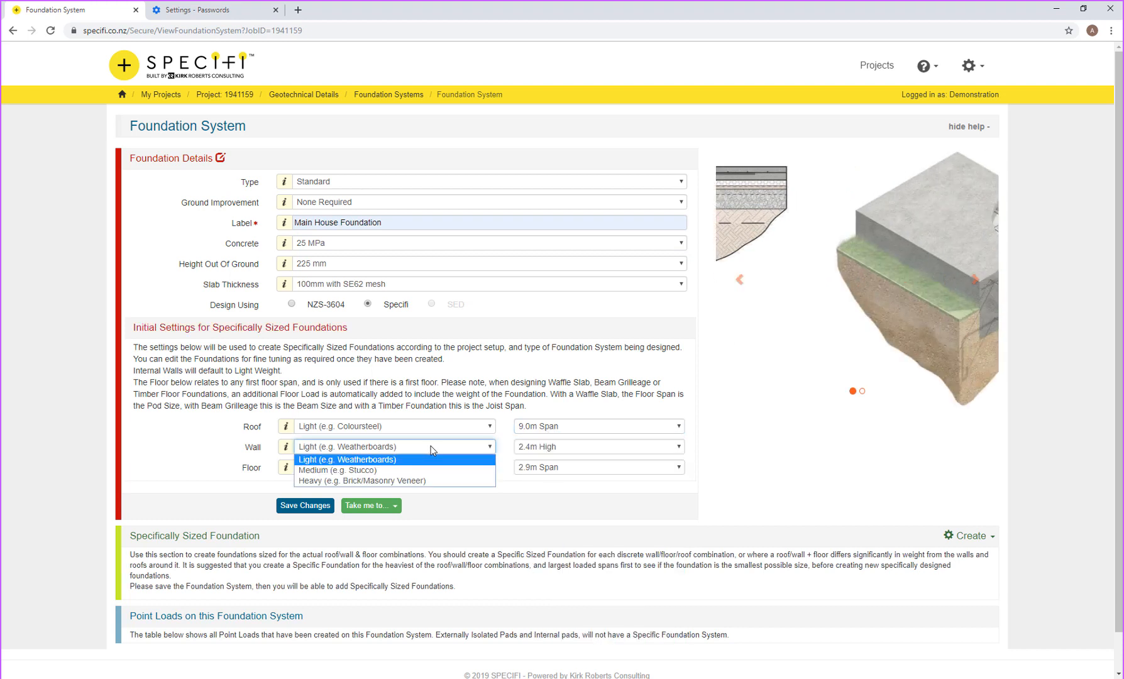
left_click(431, 447)
left_click(542, 451)
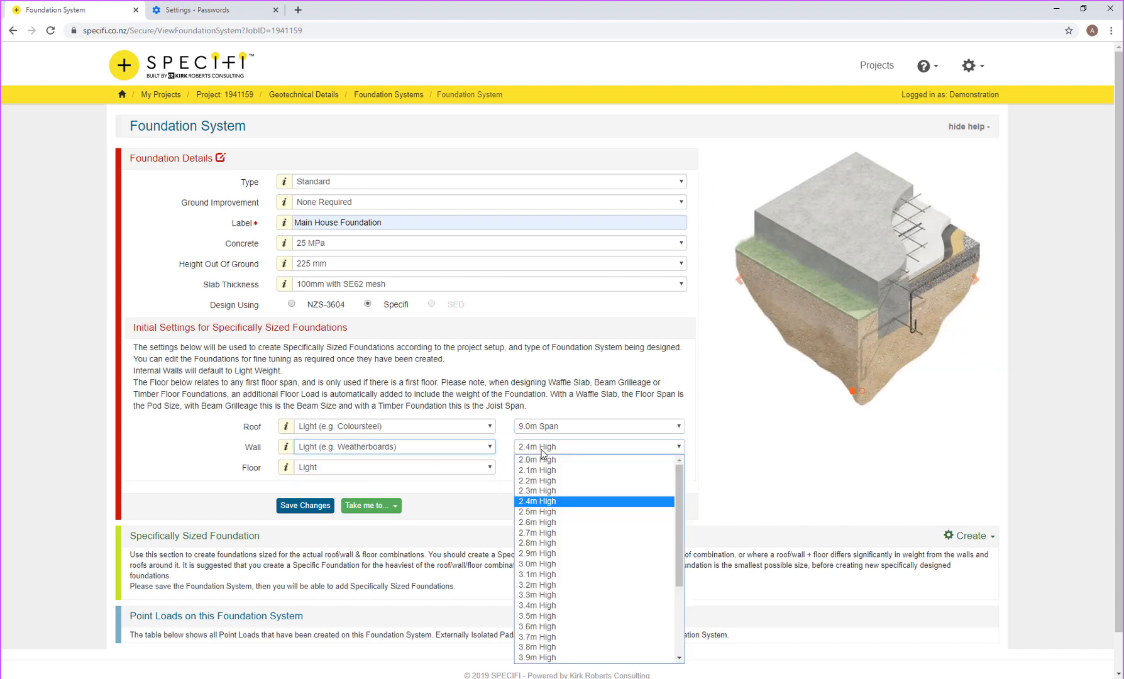
left_click(545, 517)
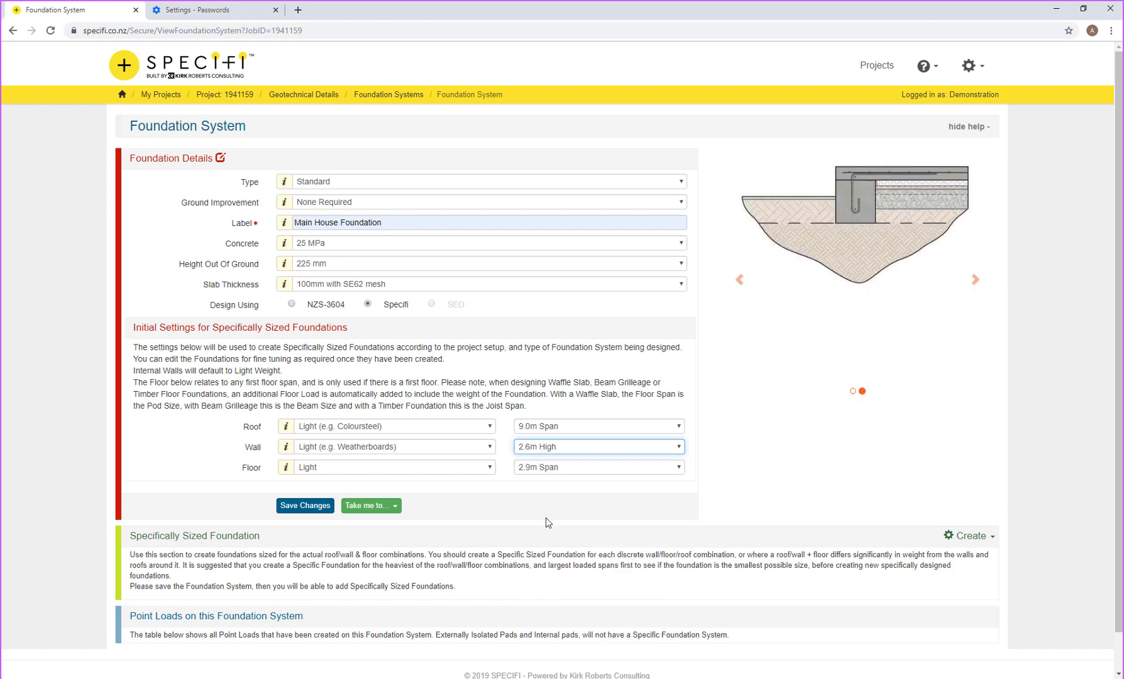
left_click(547, 467)
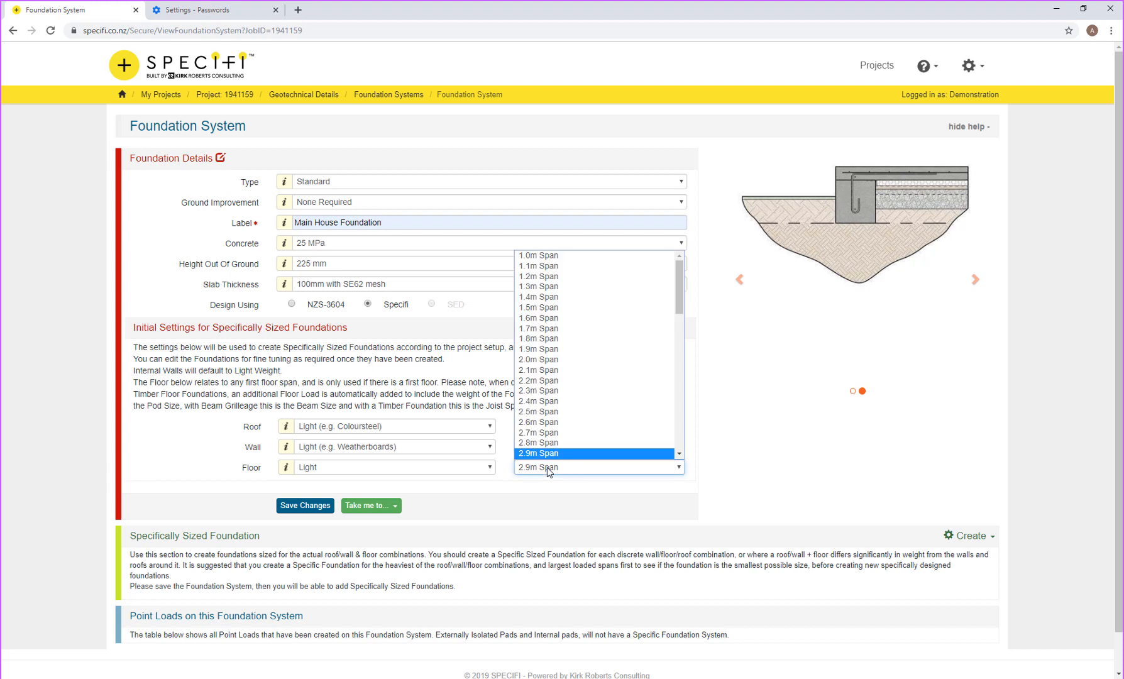
type("5.2")
key("Return")
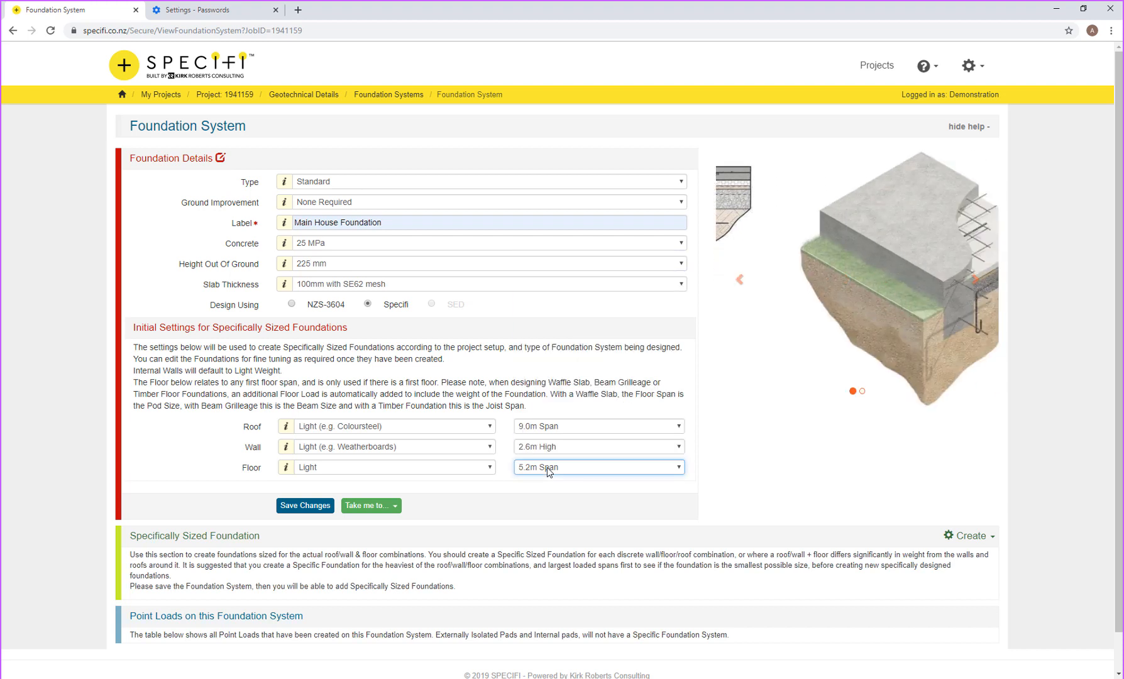
left_click(323, 509)
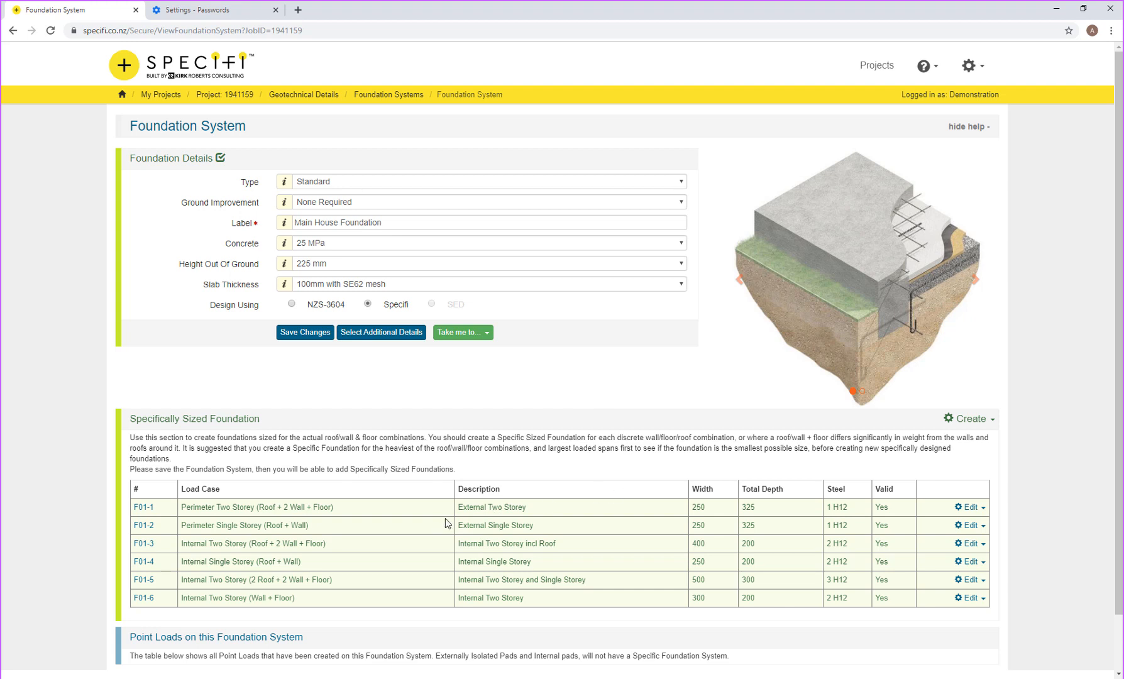
Step: Change foundation F01-1's upper wall span to 2.4 m and save the foundation
left_click(150, 512)
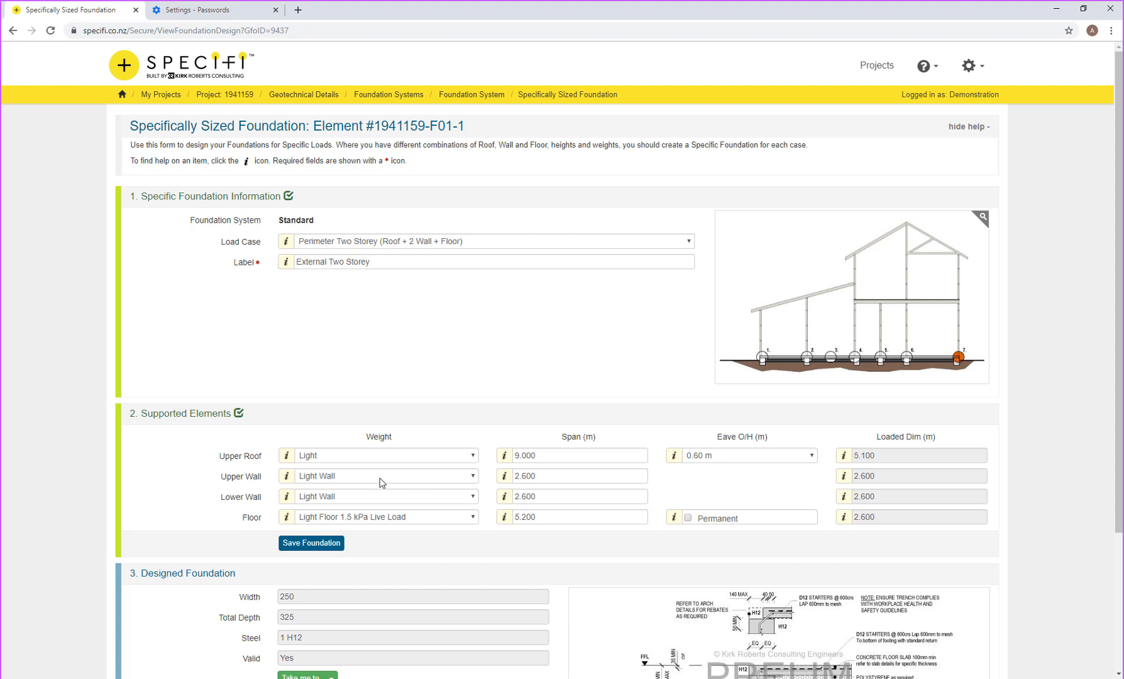
left_click_drag(550, 472, 516, 470)
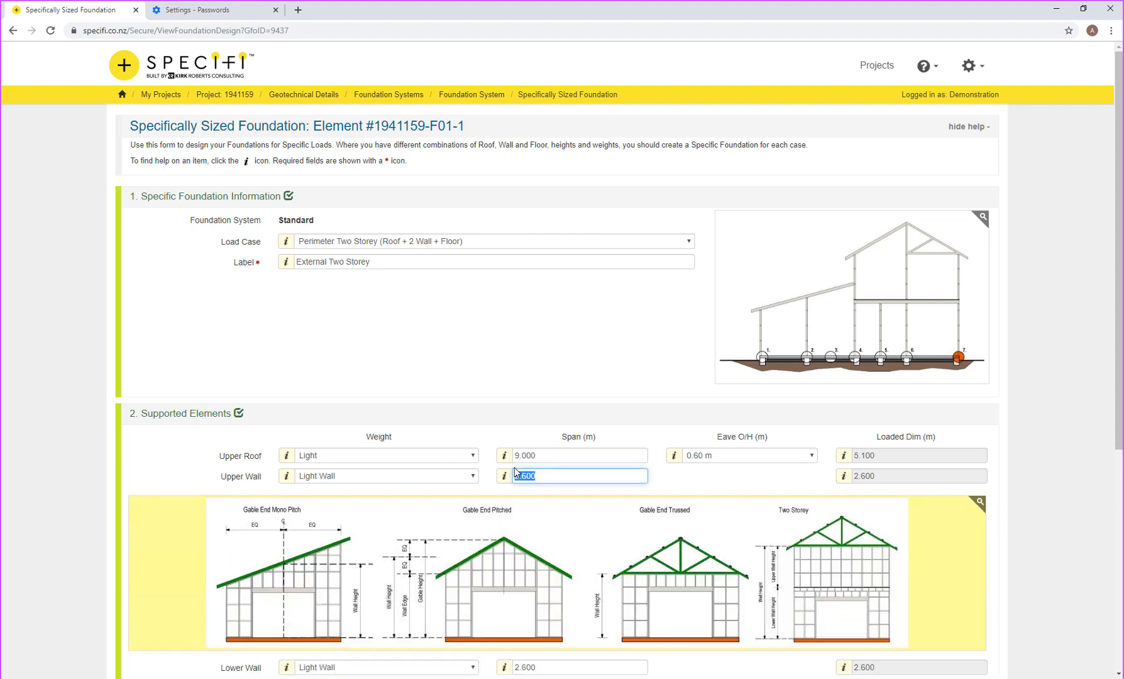
type("2.4")
key("Tab")
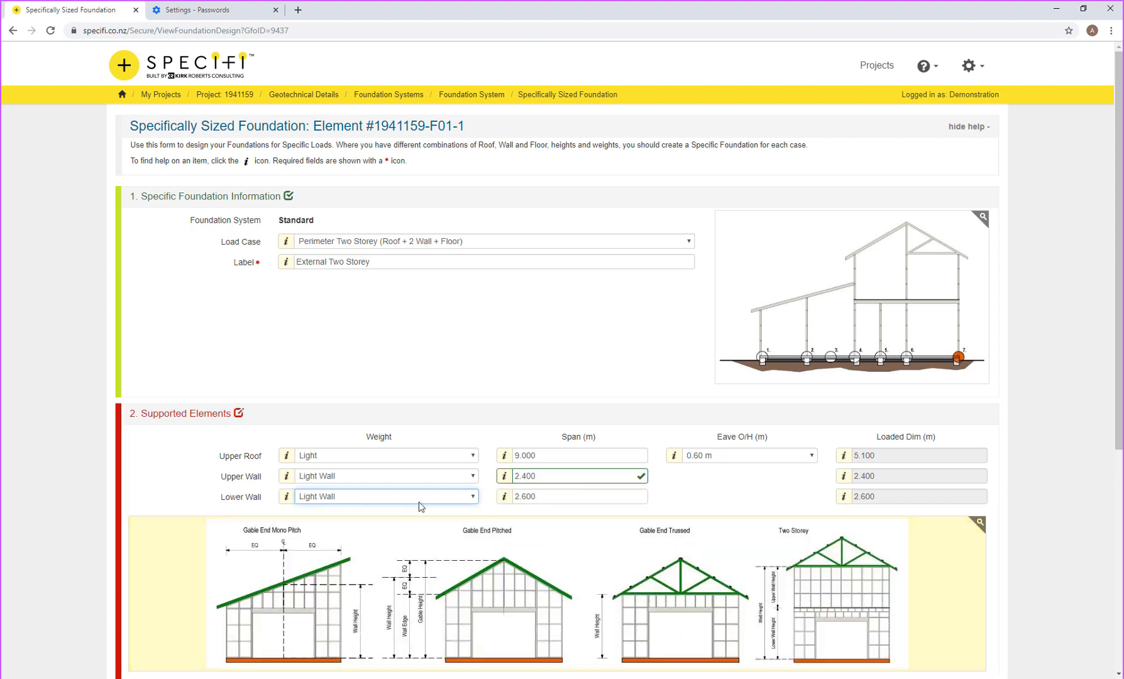
scroll(584, 483, "down", 2)
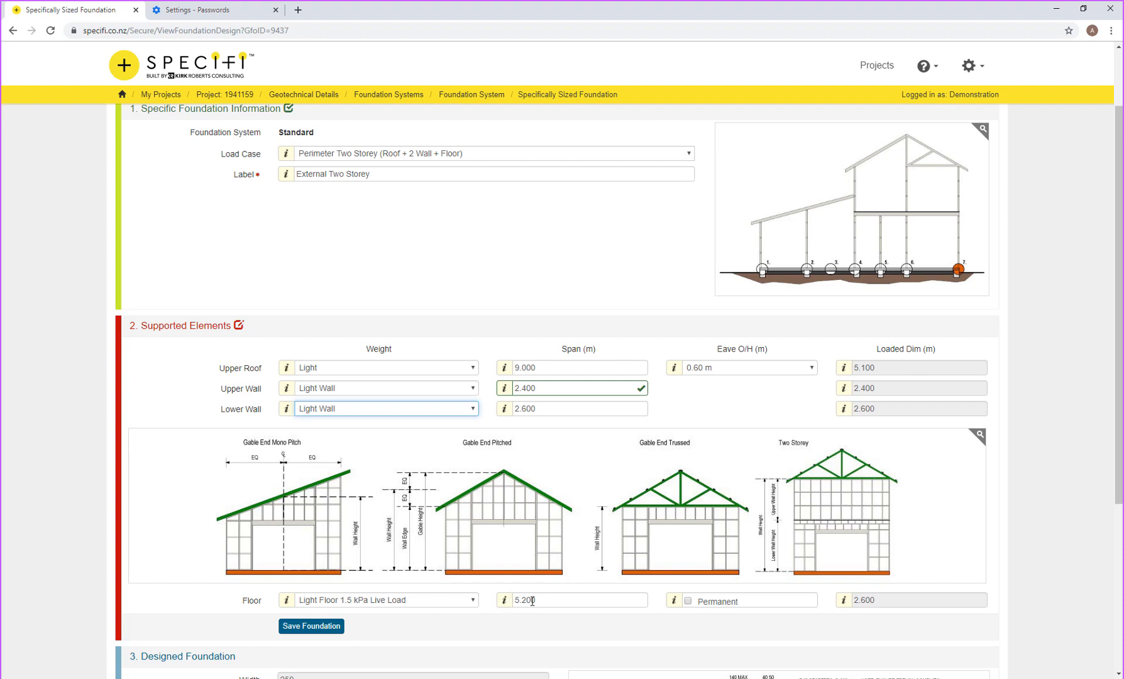
left_click(317, 629)
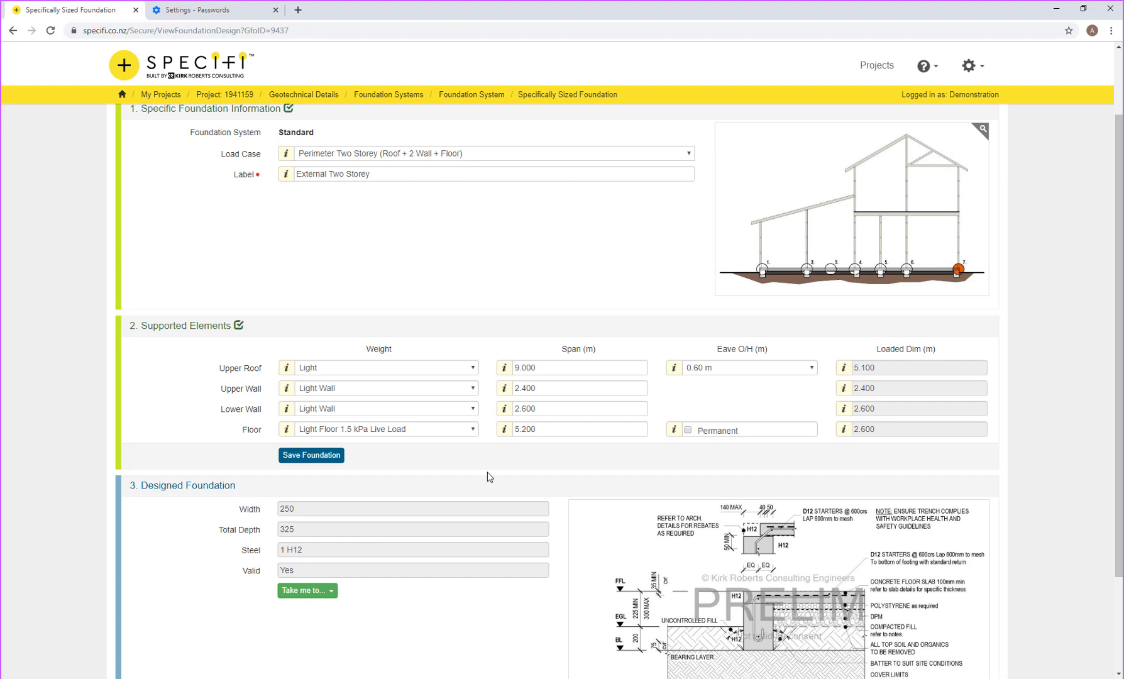
scroll(594, 544, "down", 2)
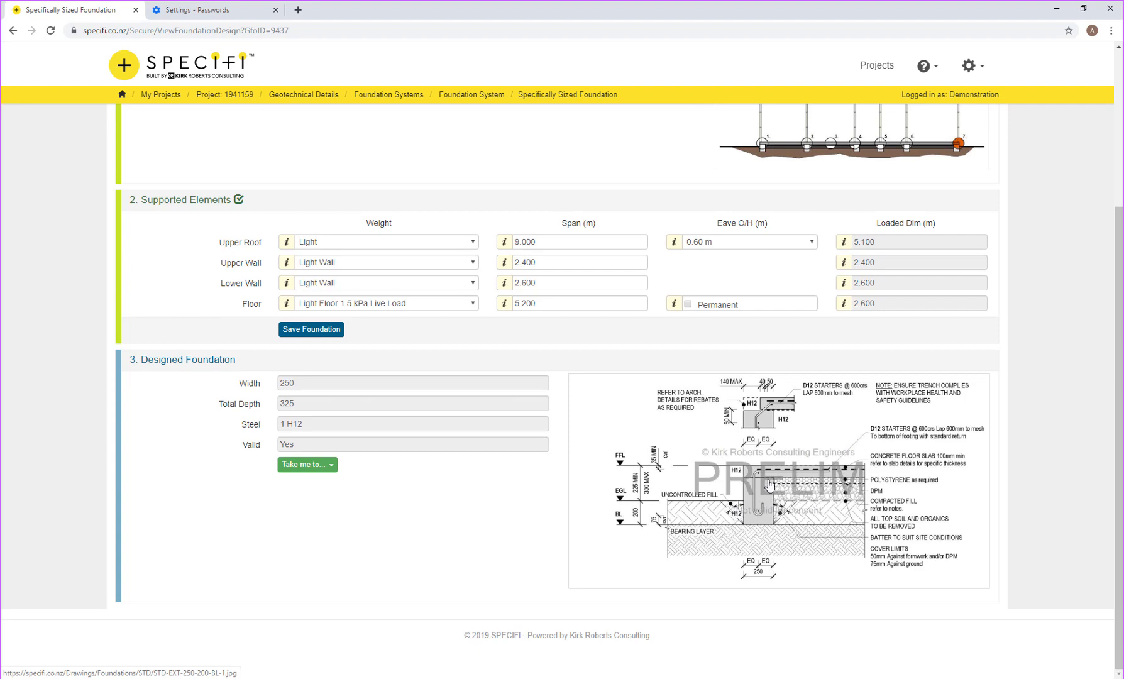
left_click(786, 469)
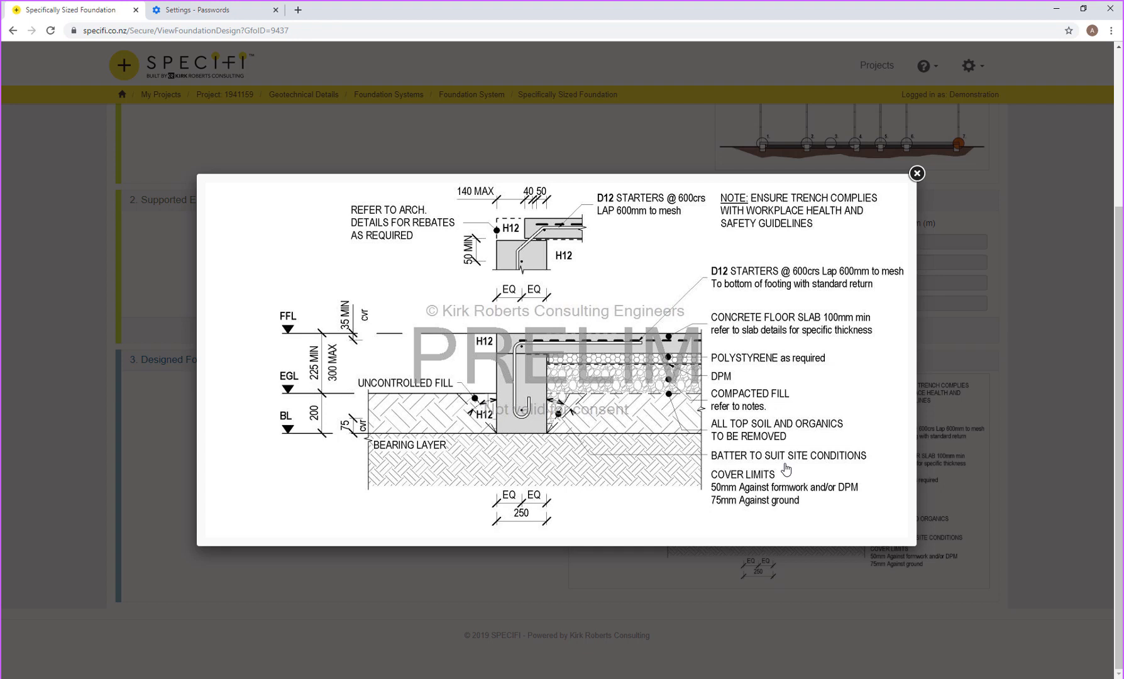
left_click(918, 175)
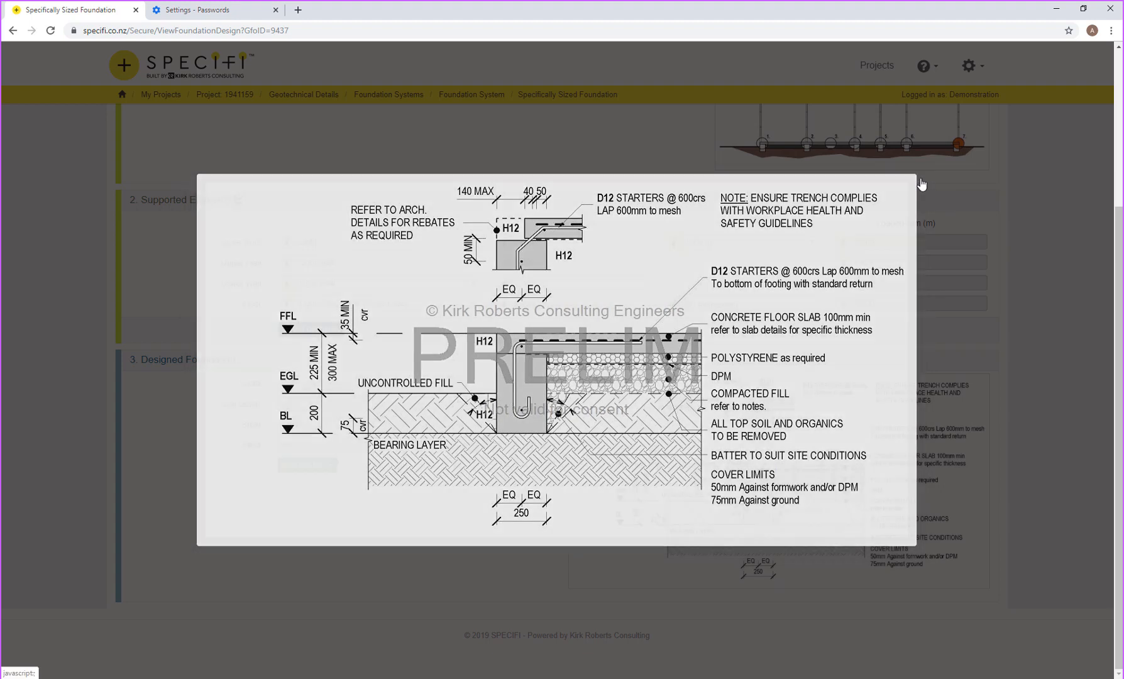
scroll(775, 204, "up", 4)
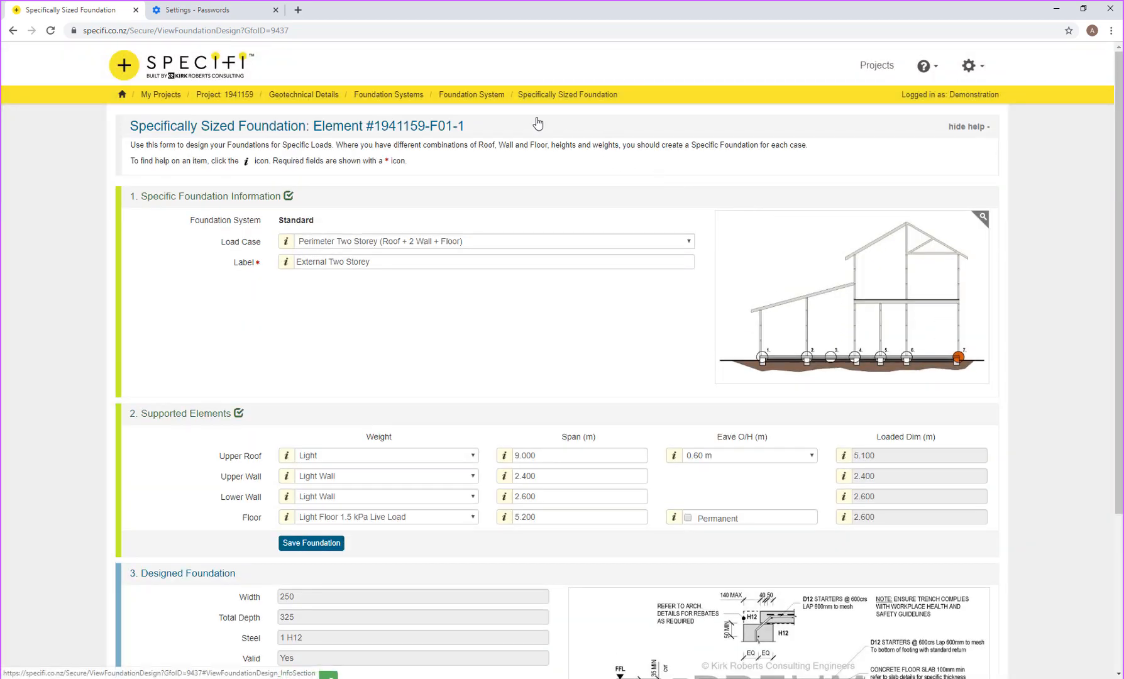
Step: Use the Foundation System and Project breadcrumbs to get back to the Webinar Example dashboard
left_click(491, 98)
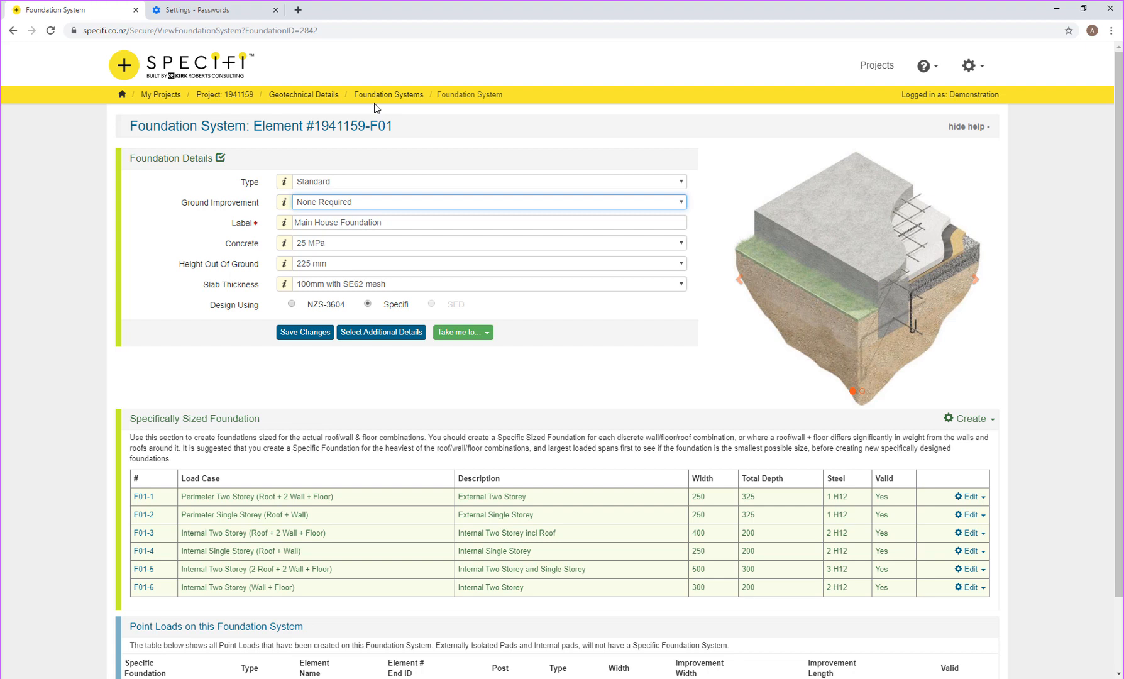
left_click(240, 95)
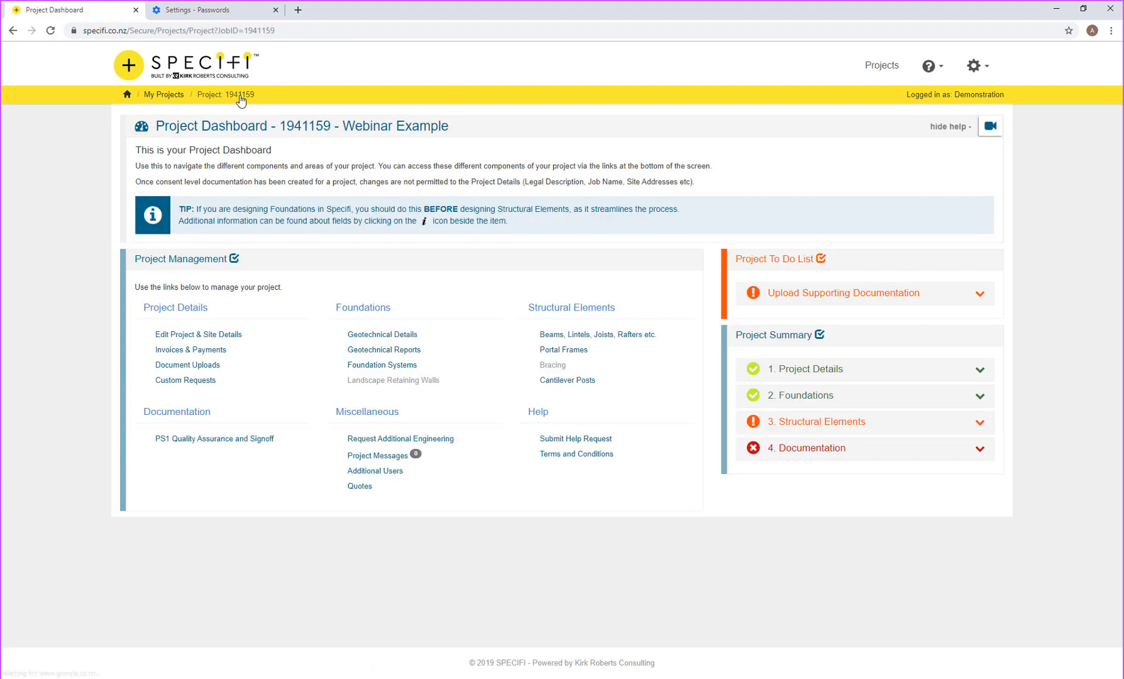
Step: Open the Beams, Lintels, Joists, Rafters list under the project's Structural Elements
left_click(595, 338)
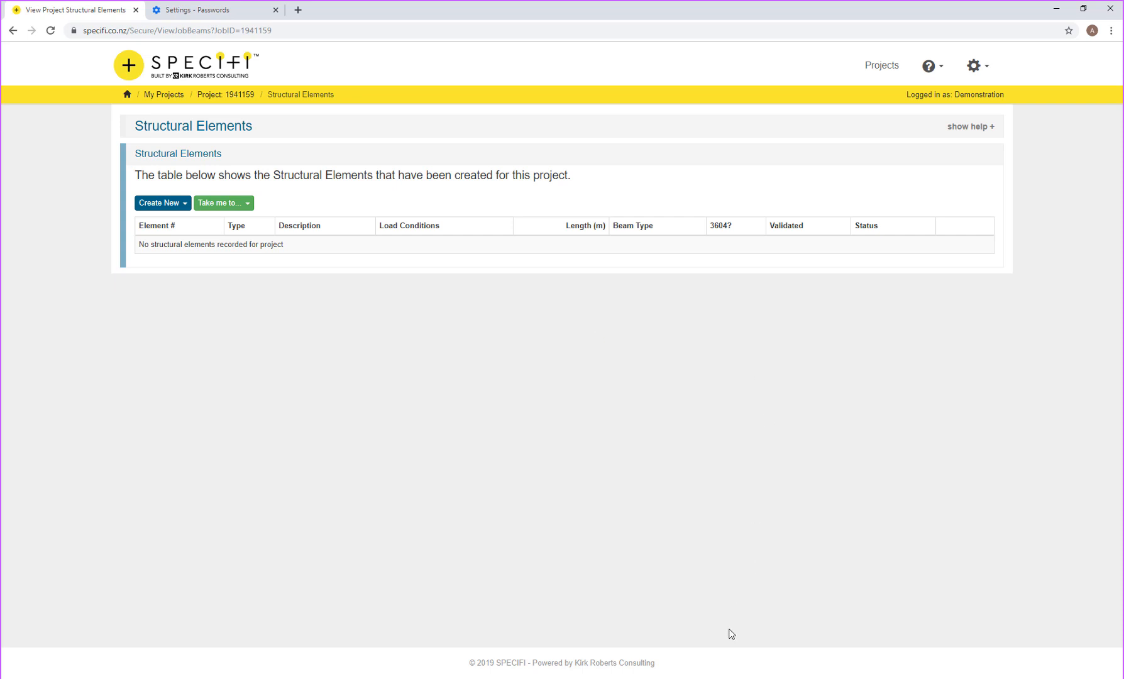
Step: In paint.net, hide the SE01 layer, show SE02 Beam Under Upstairs Wall, then minimise the window
key("alt+Tab")
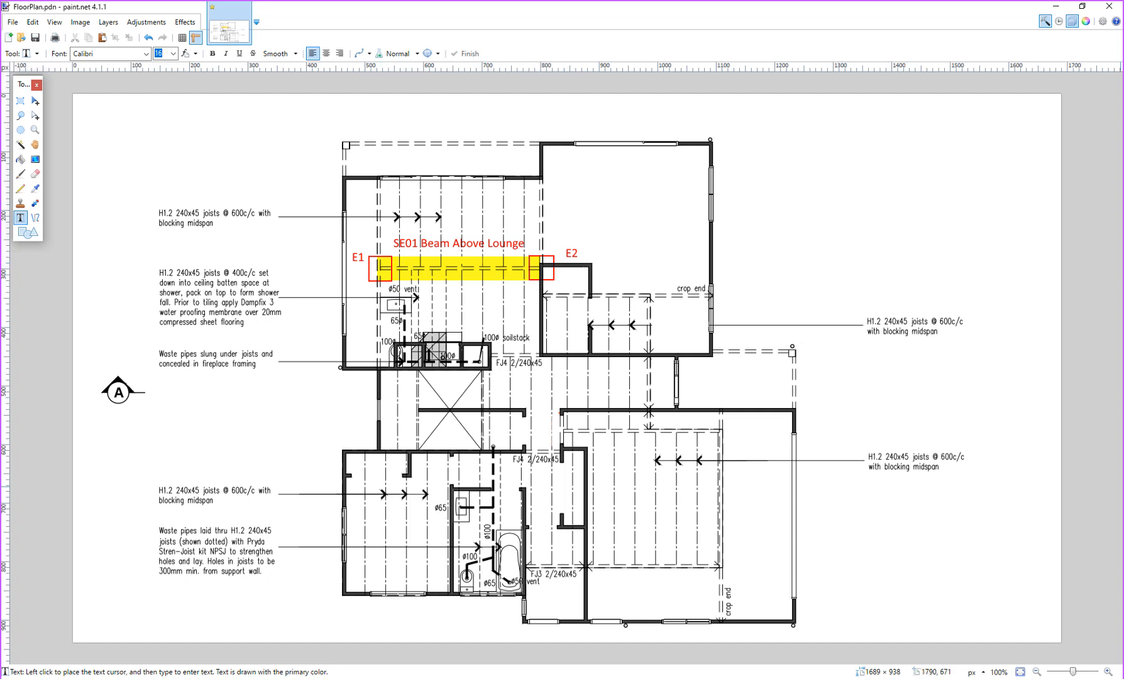
key("ctrl+comma")
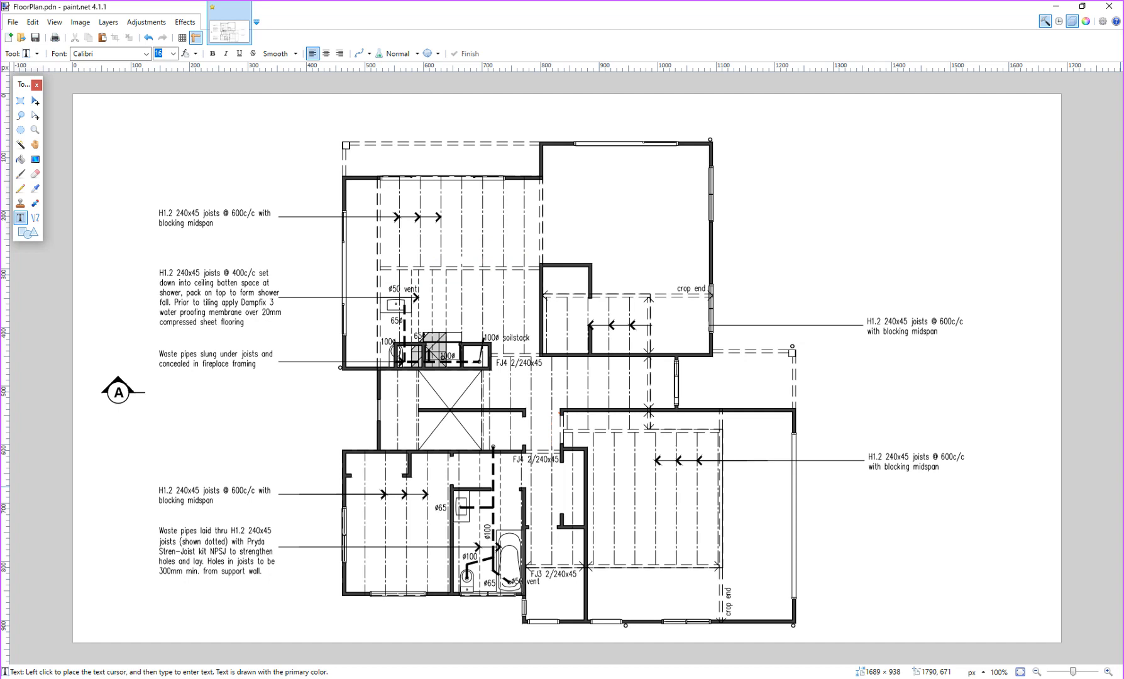
key("ctrl+comma")
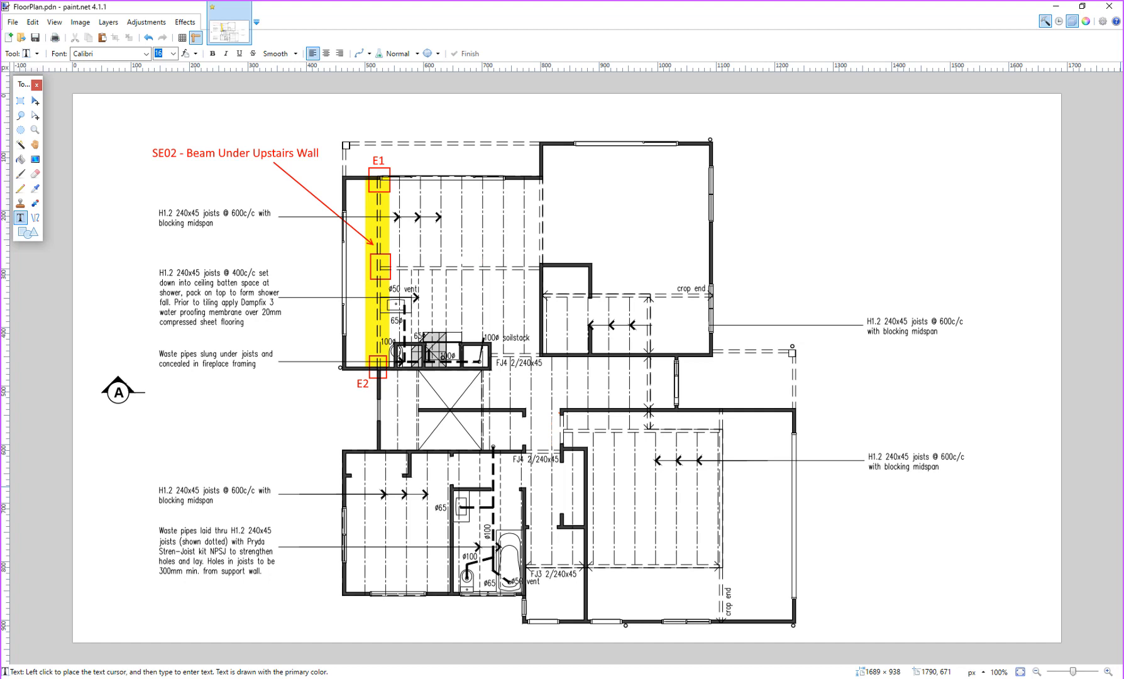
left_click(1056, 8)
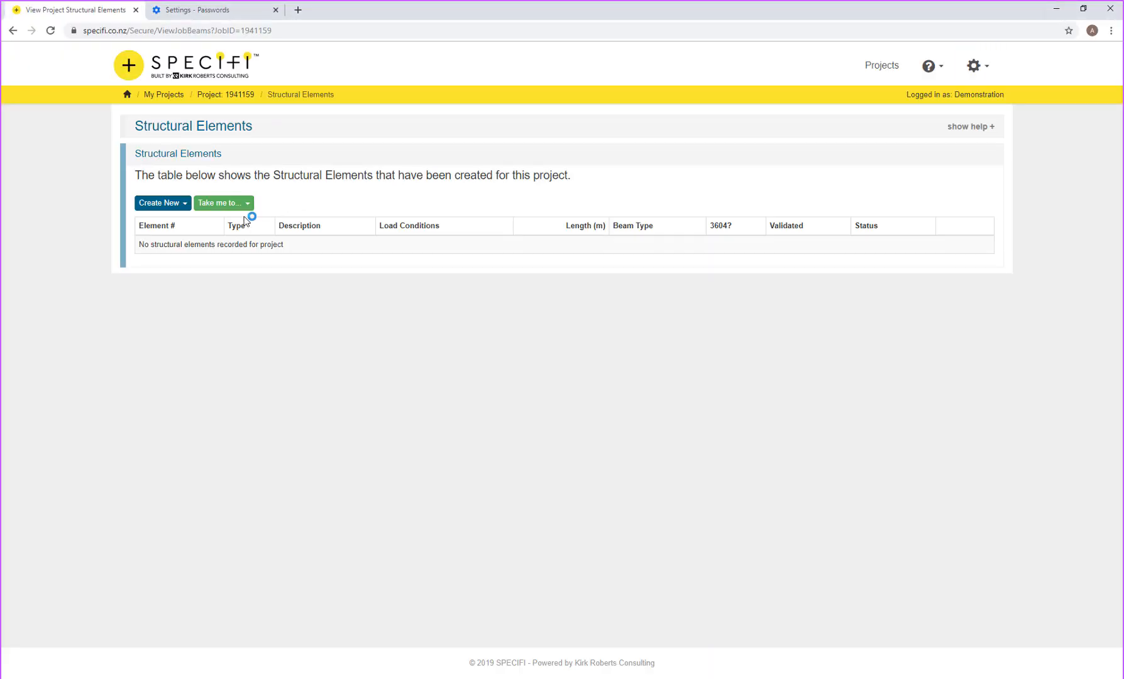
Step: Create a new Simply Supported Structural Element from the Create New menu
left_click(161, 206)
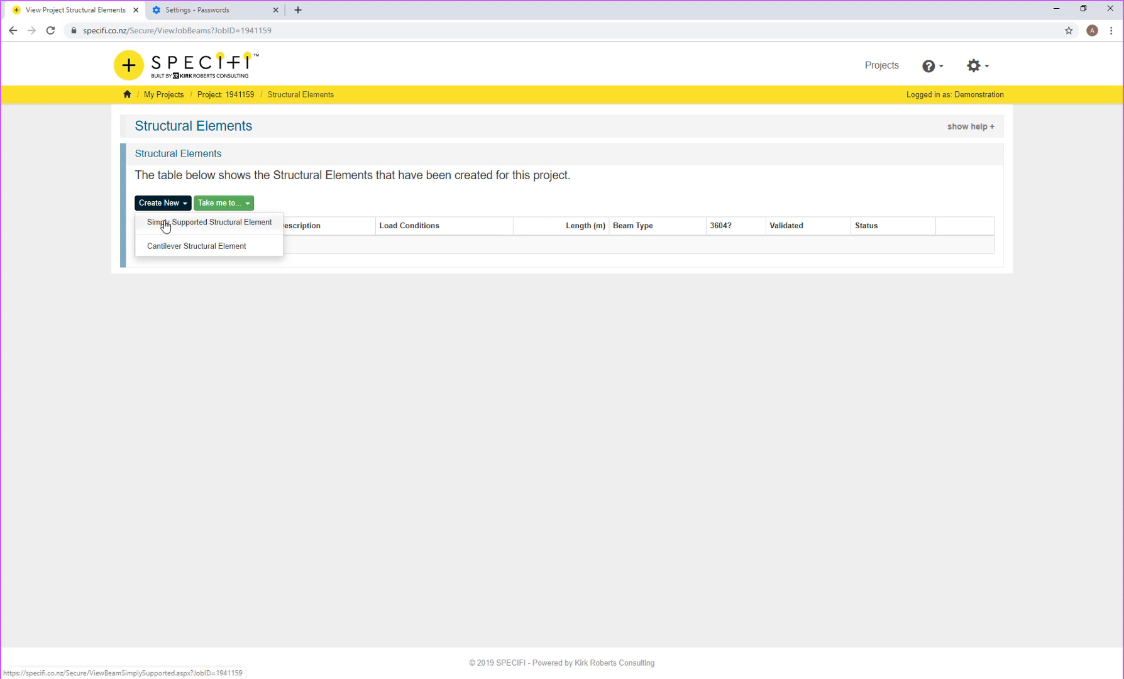
left_click(165, 224)
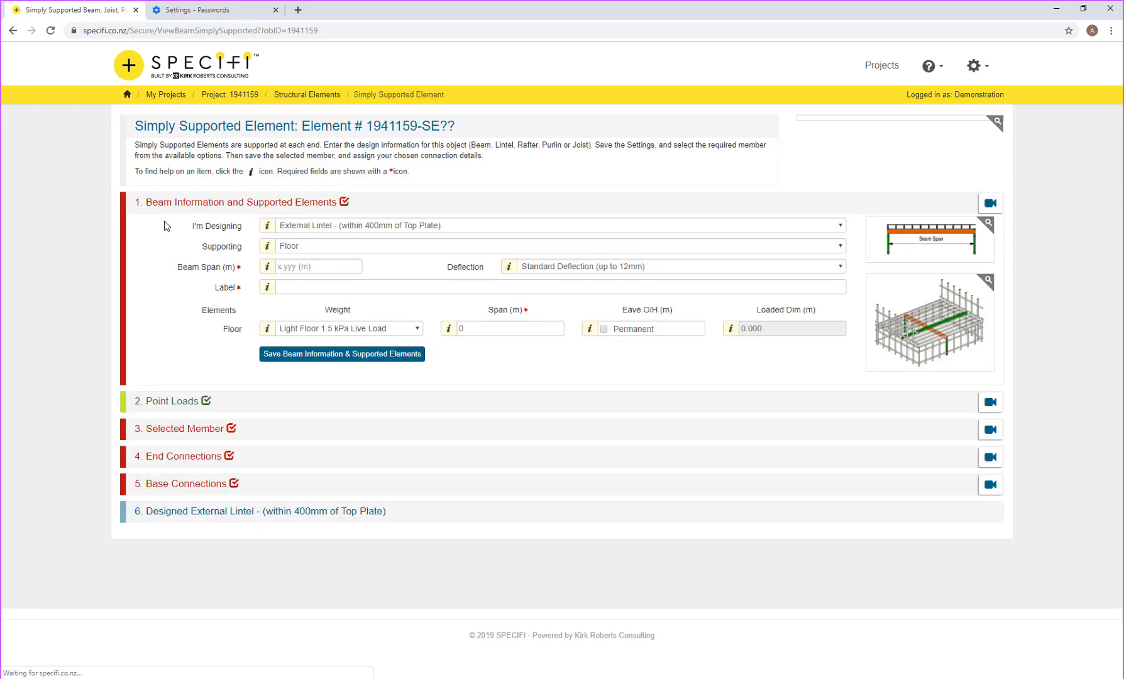
Step: Change the I'm Designing type from External Lintel to Beam
left_click(387, 225)
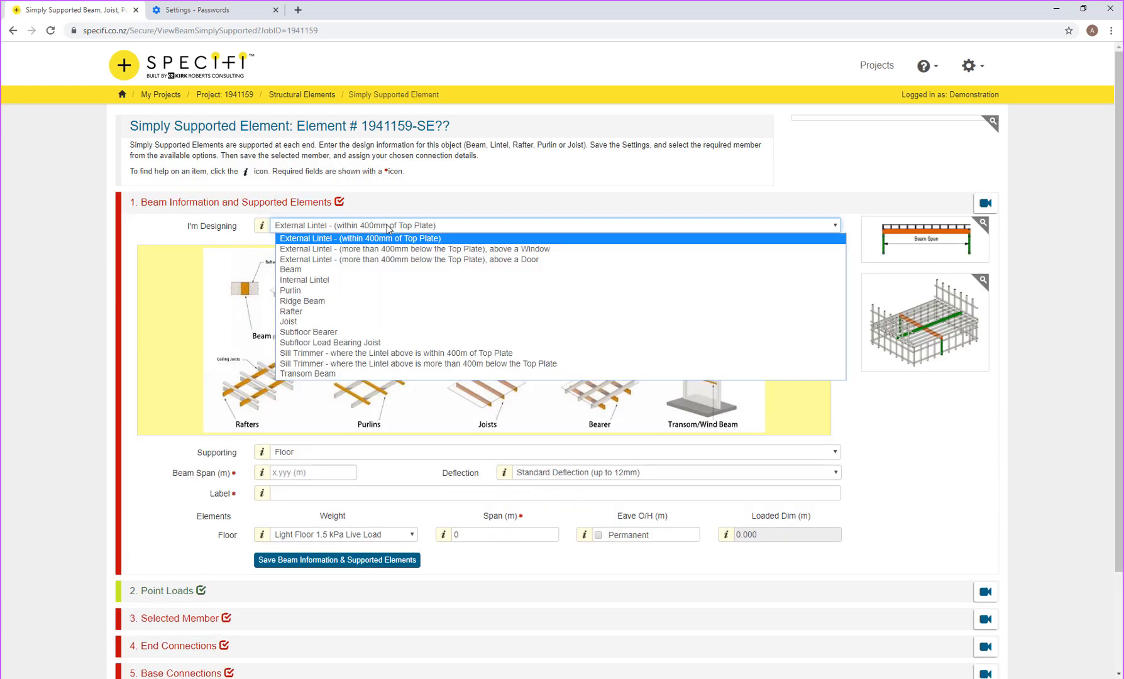
left_click(387, 226)
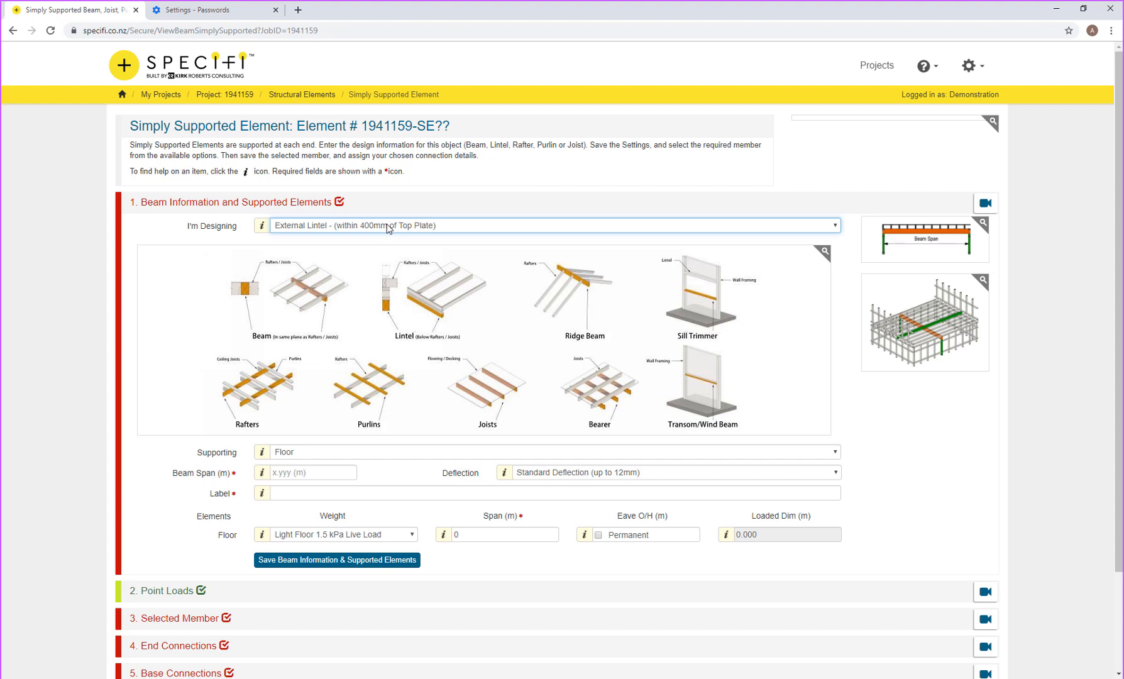
left_click(388, 227)
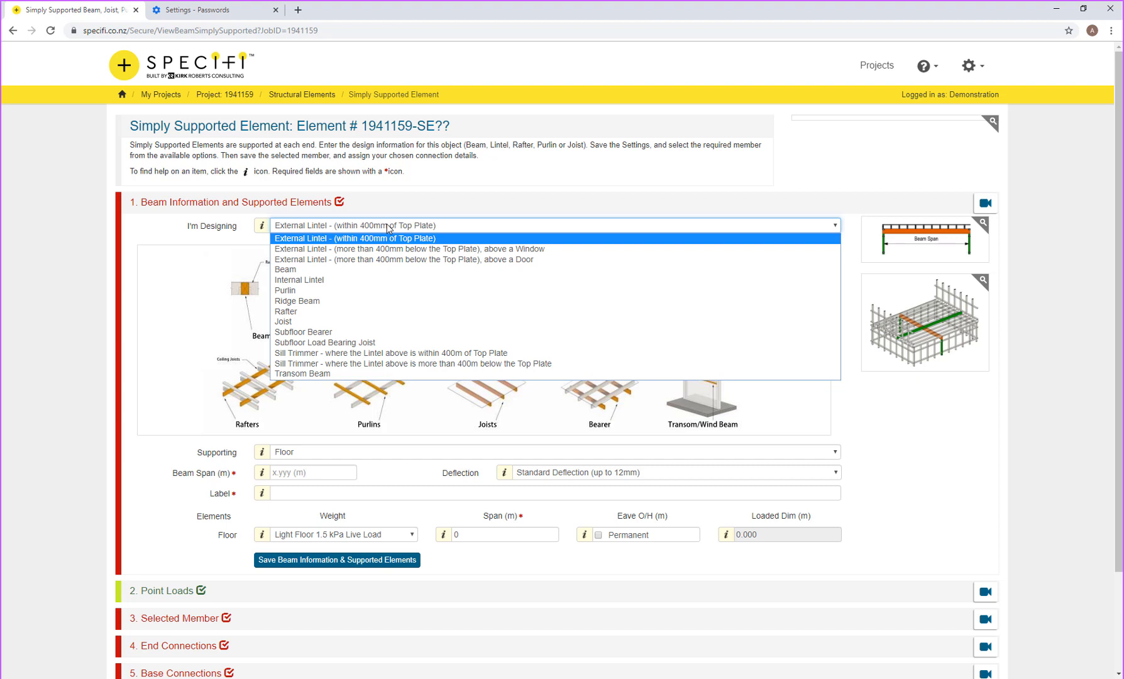
left_click(308, 269)
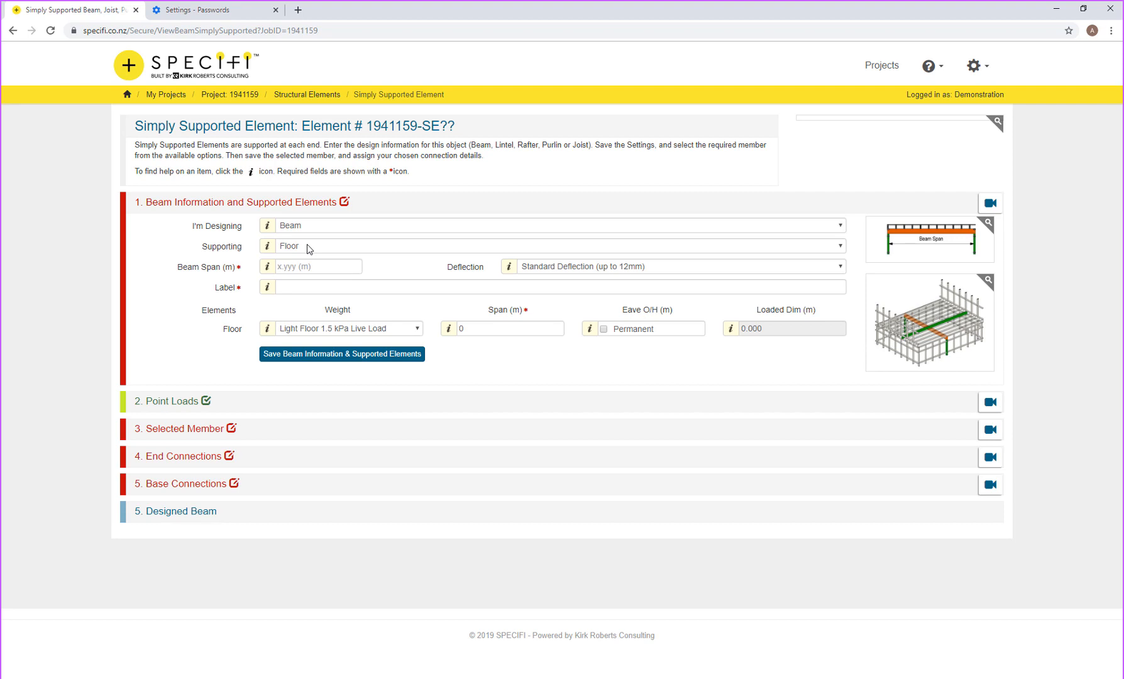
left_click(309, 266)
type("4.800")
key("Tab")
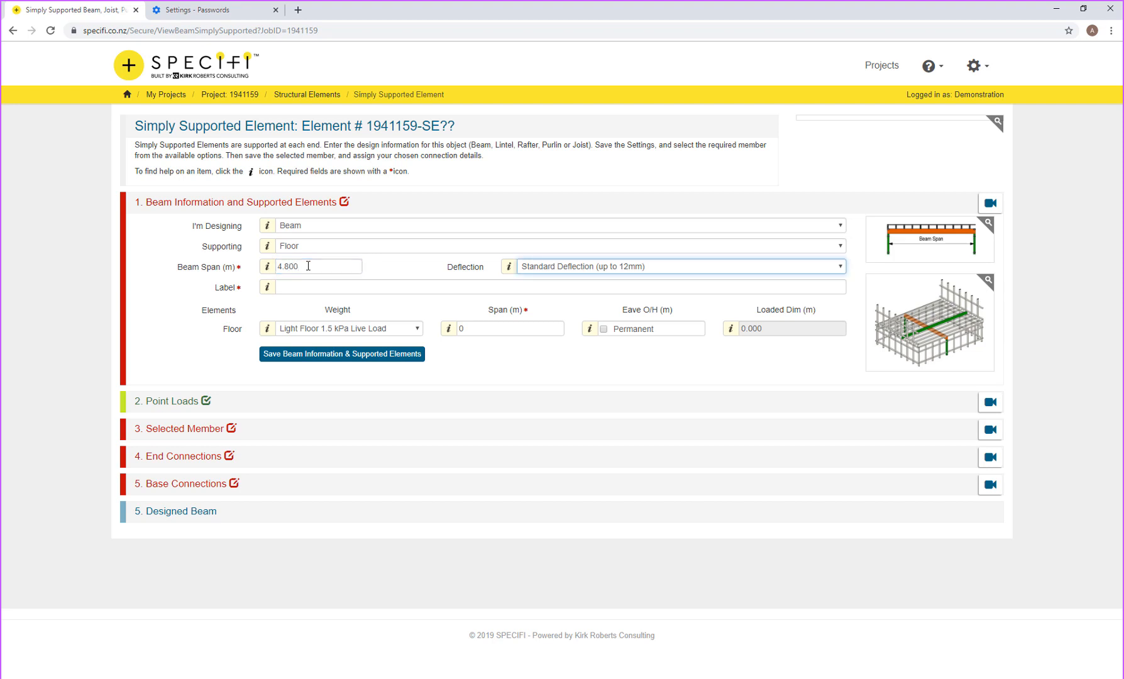
left_click(531, 266)
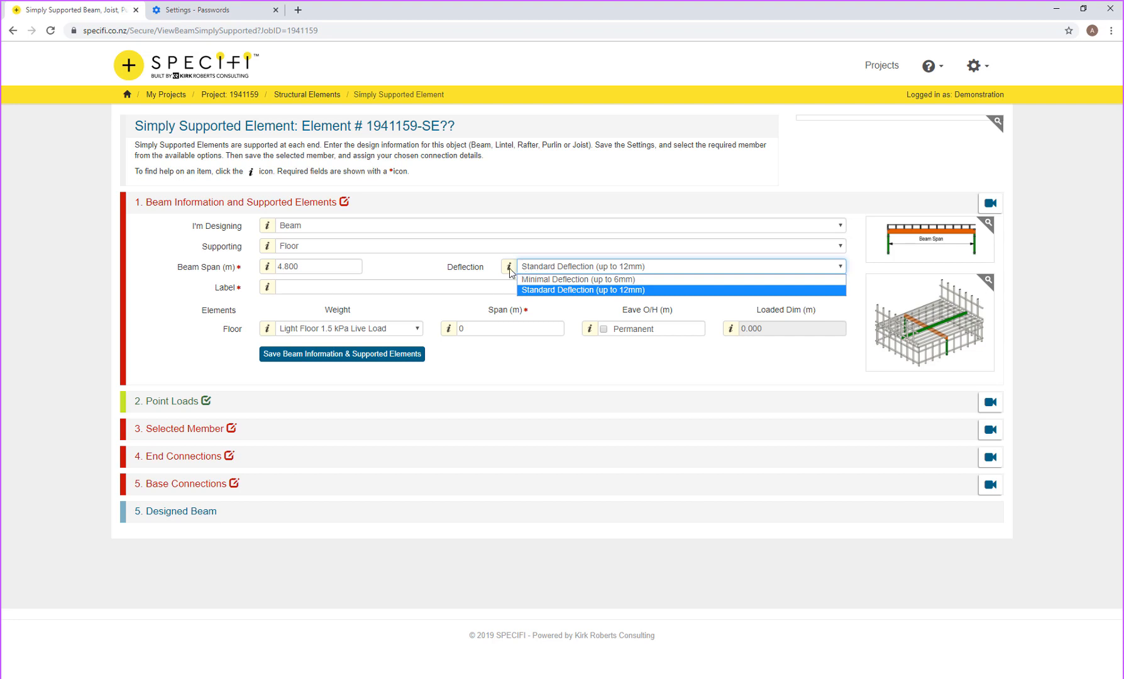
left_click(509, 267)
left_click(509, 268)
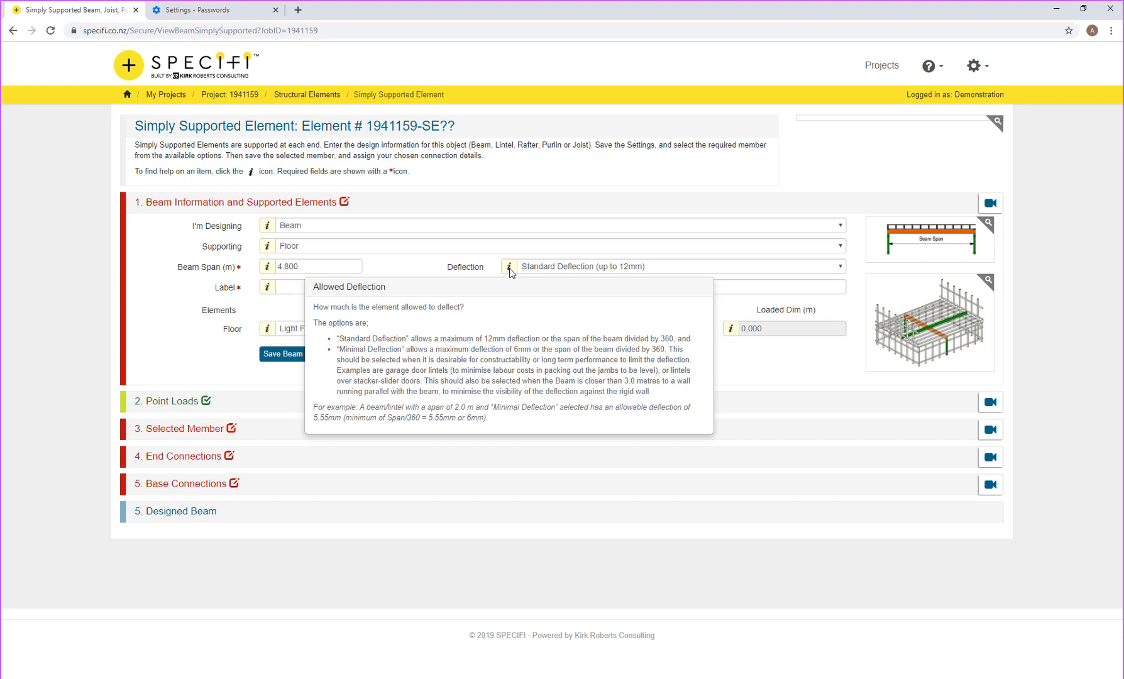
left_click(511, 271)
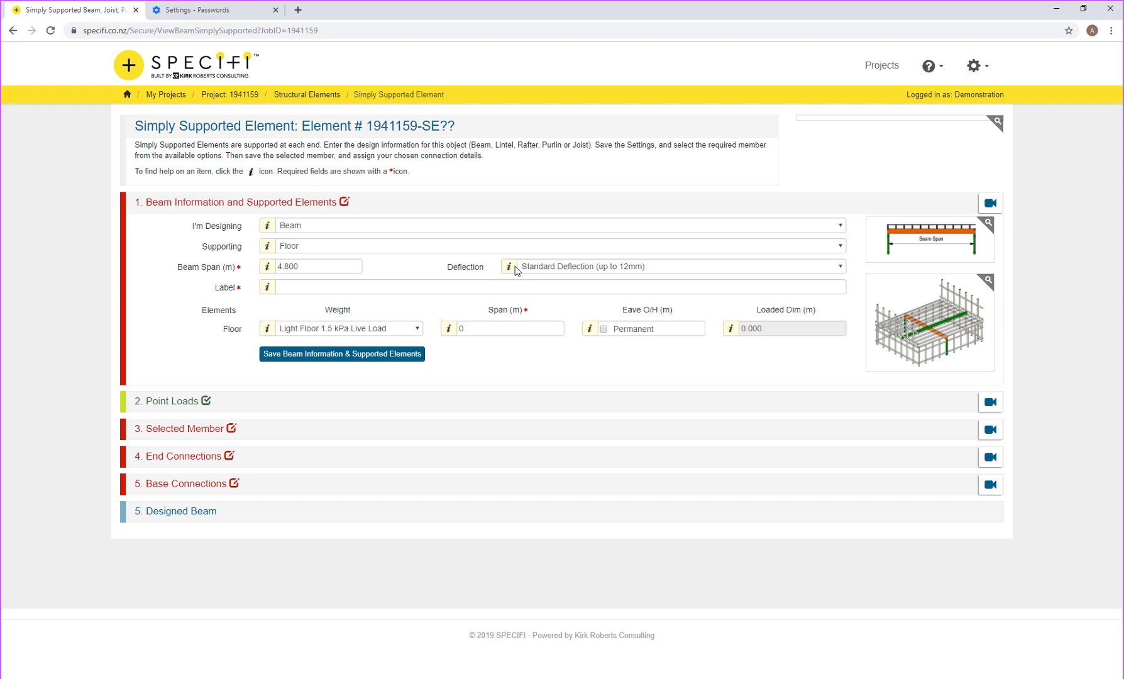
Step: Label the beam 'Beam over lounge' using the autofill suggestion, then switch to paint.net
left_click(315, 288)
type("Bea")
key("Down")
key("Return")
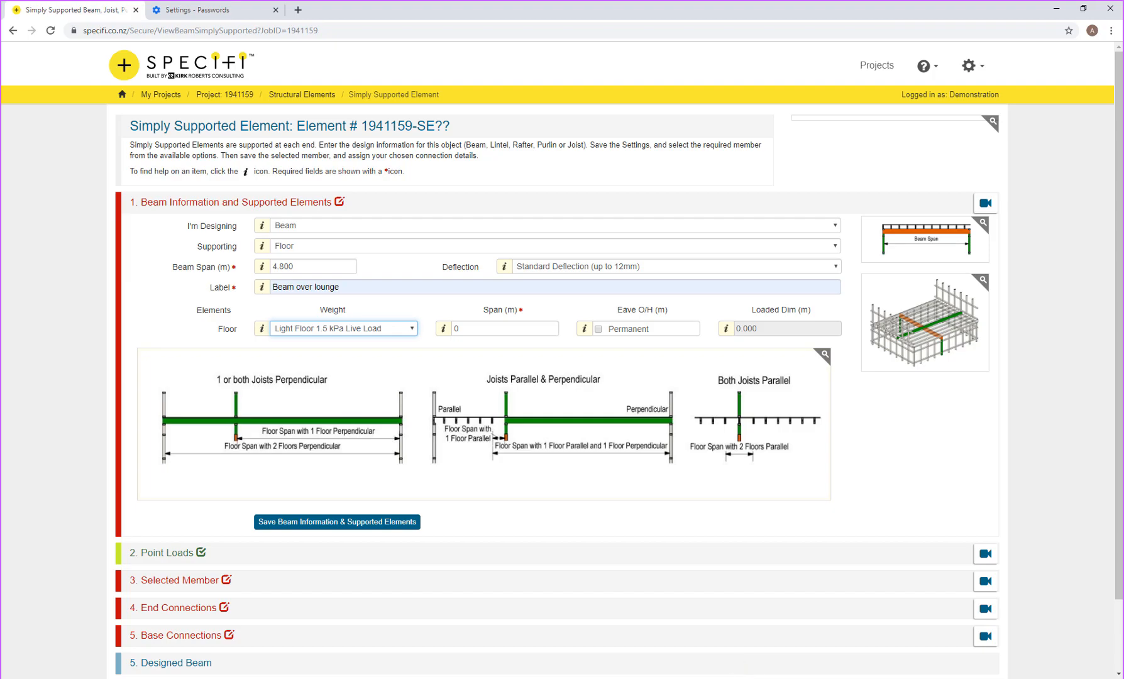
key("alt+Tab")
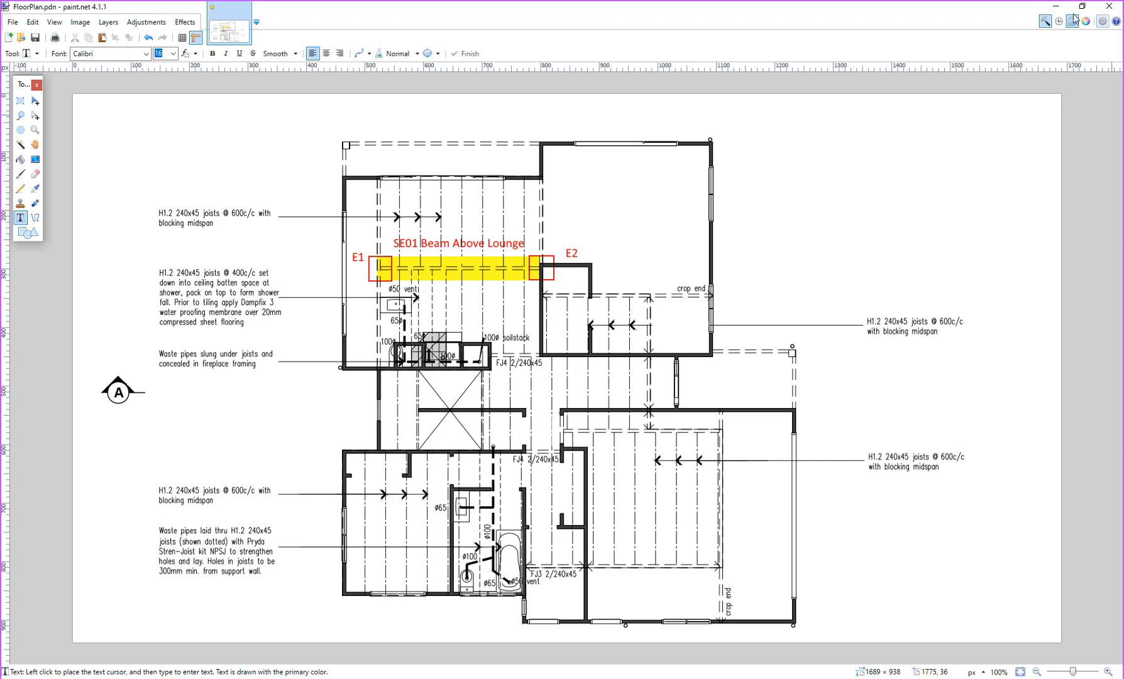
Step: Minimise the paint.net floor plan to return to the Specifi beam form
left_click(1056, 6)
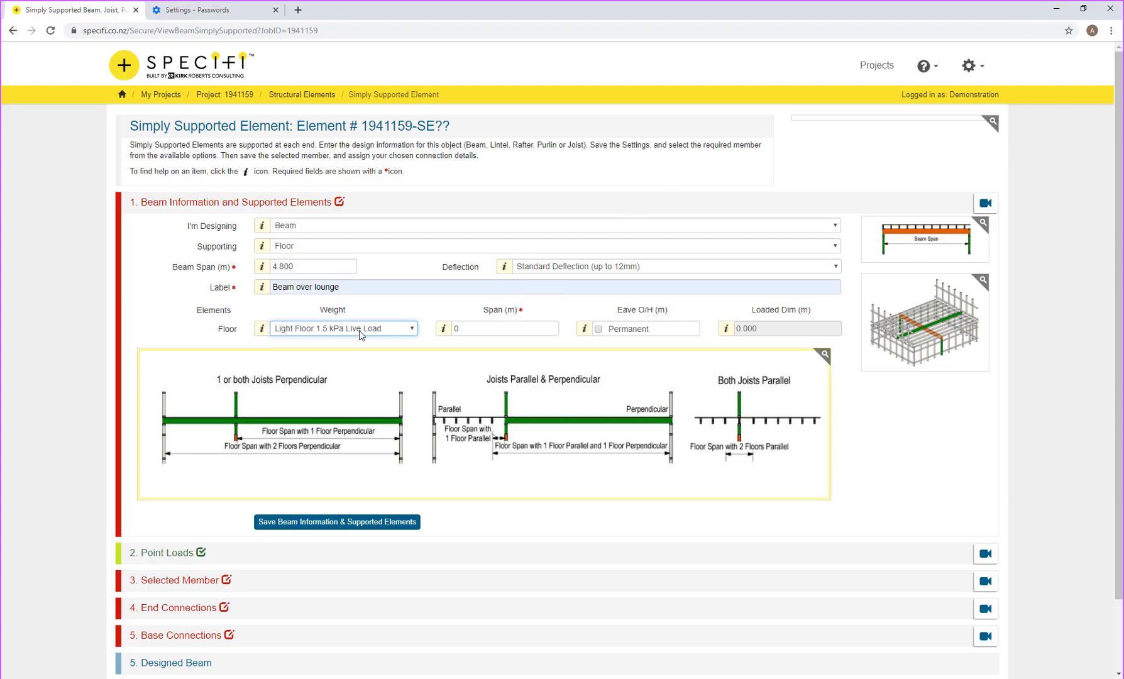
Step: Replace the floor span with 5.2 m, giving a 2.600 m loaded dimension
double_click(453, 328)
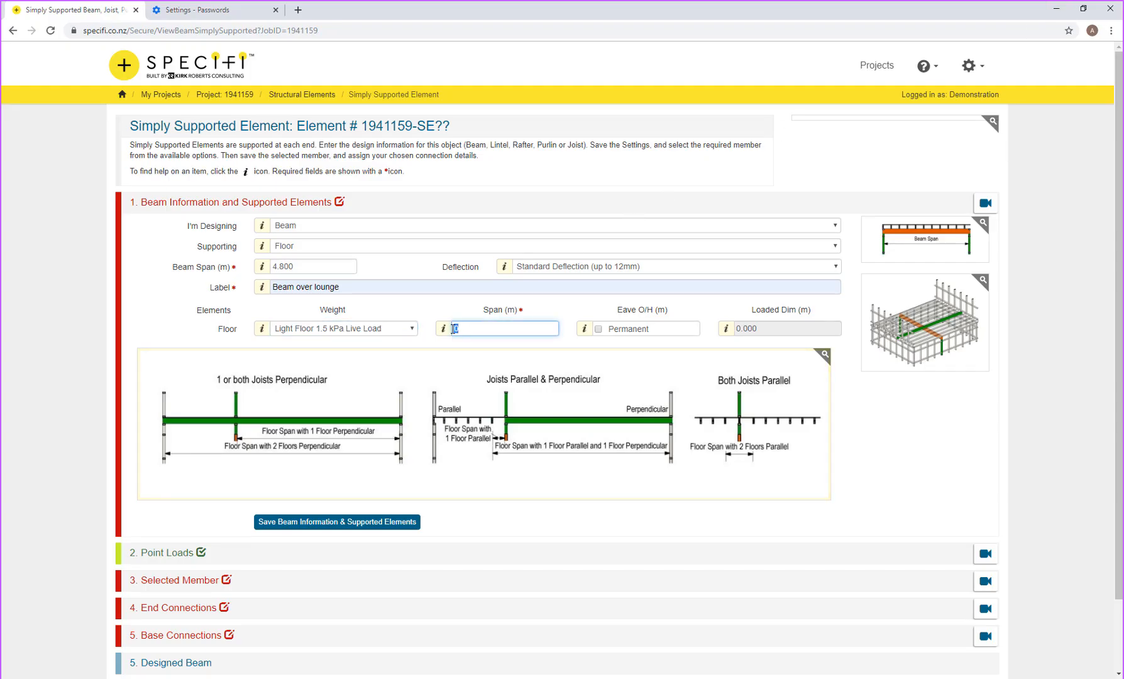
type("5.2")
key("Tab")
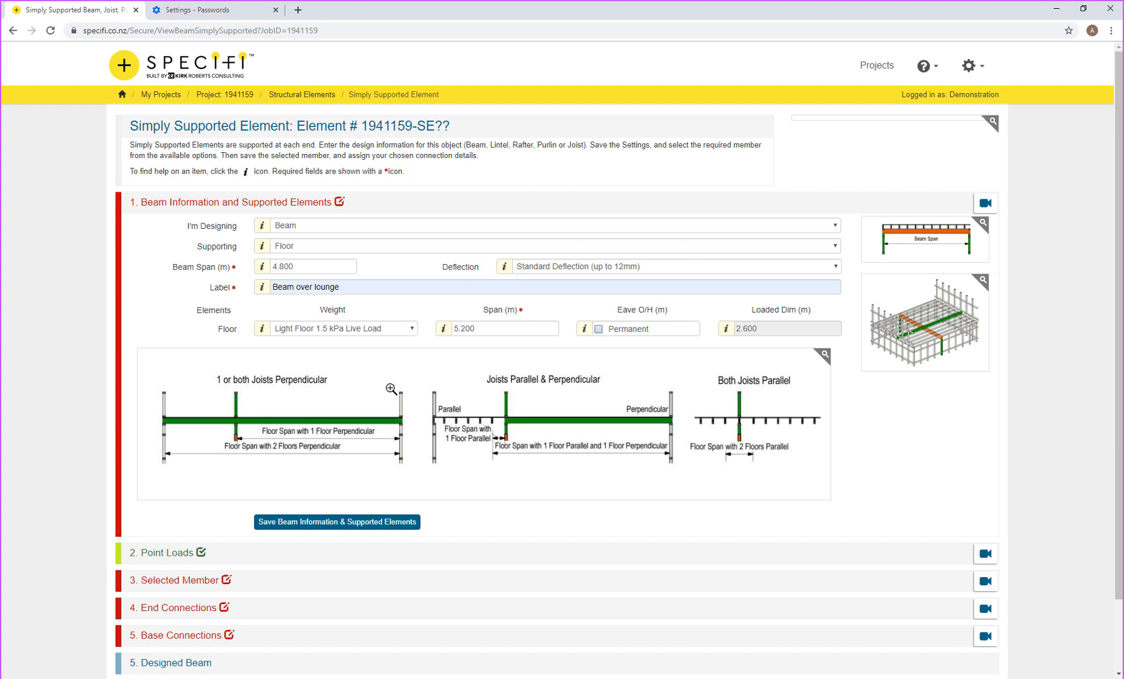
Step: Save the beam information and supported elements as SE01 - Beam over lounge
left_click(348, 527)
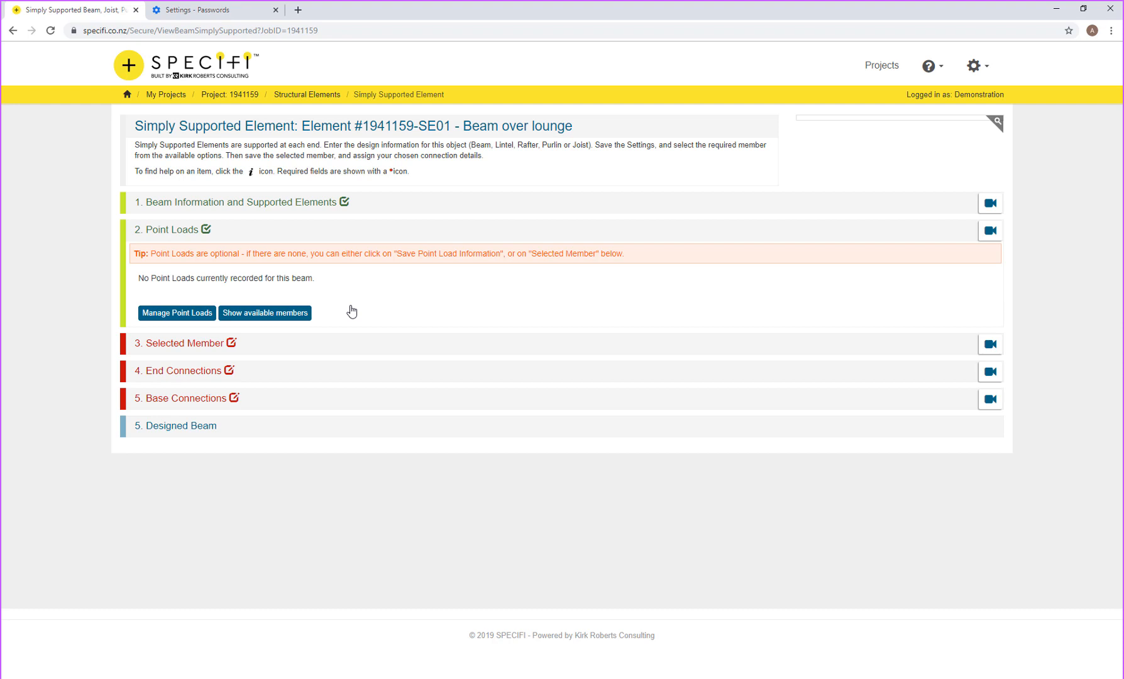
Step: Show available members and browse the Possible Beams table from 180PFC to Techlam sizes
left_click(283, 315)
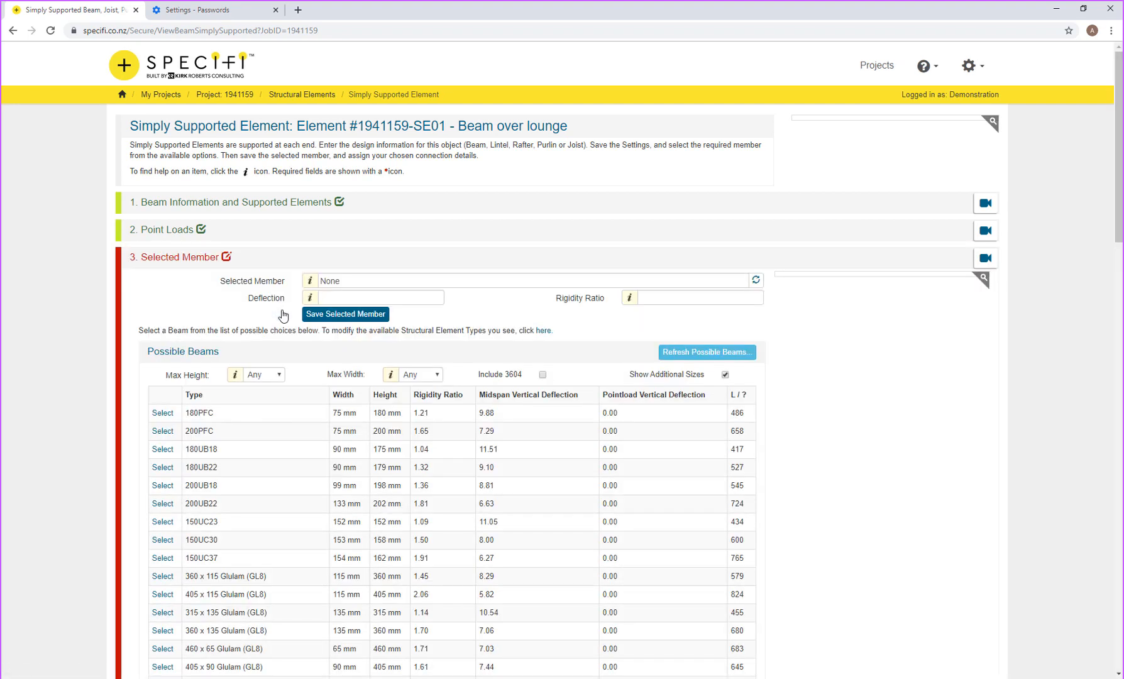
scroll(308, 359, "down", 4)
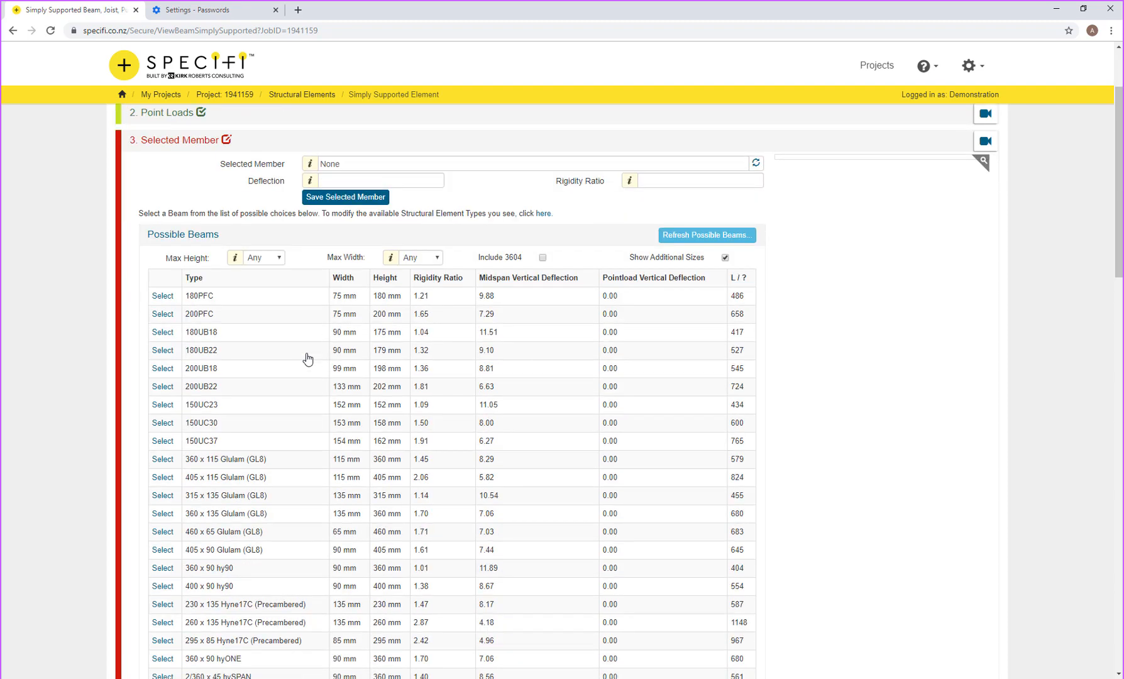
scroll(307, 359, "up", 2)
scroll(211, 566, "down", 8)
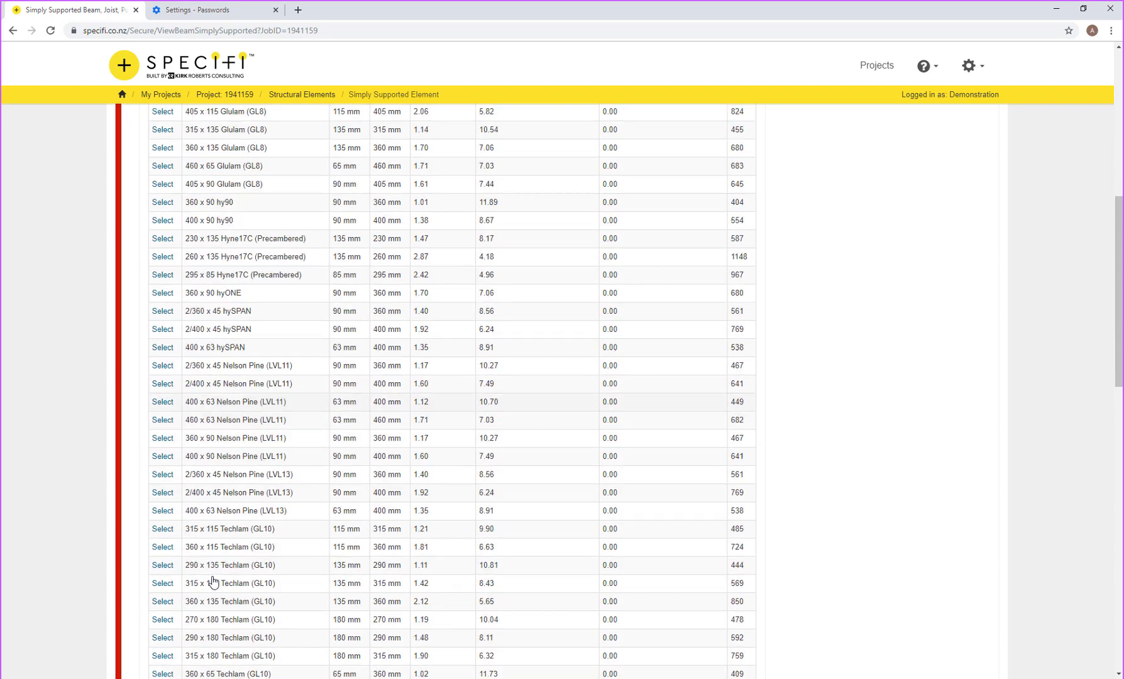
scroll(214, 581, "up", 11)
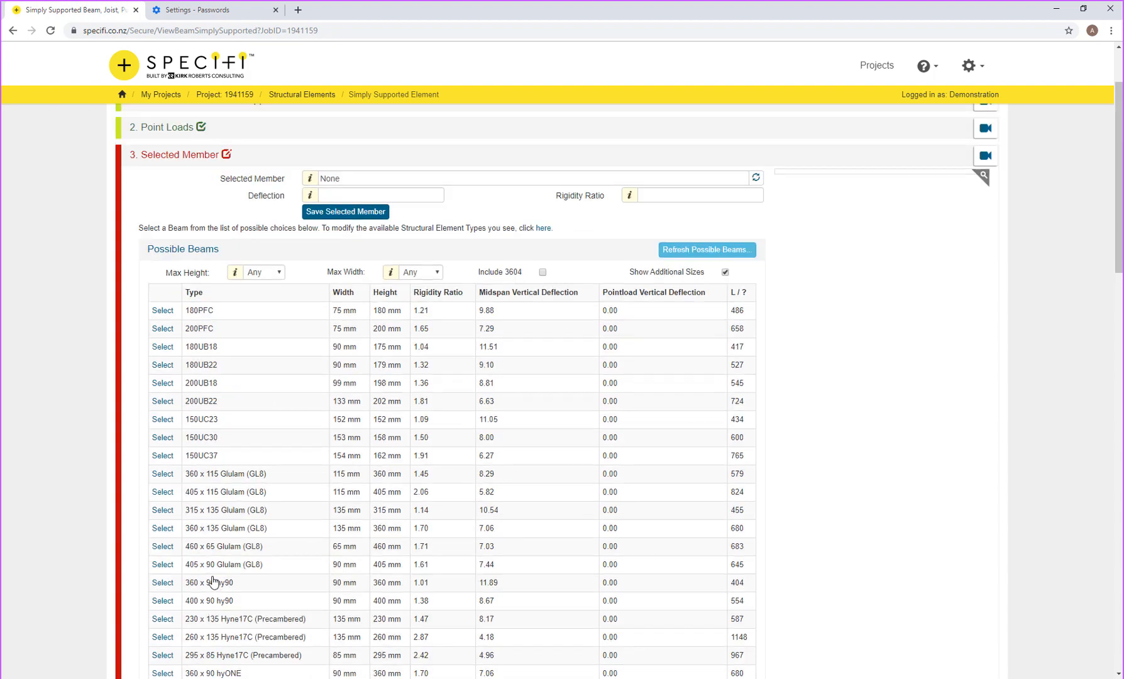
scroll(214, 582, "down", 3)
scroll(214, 581, "down", 1)
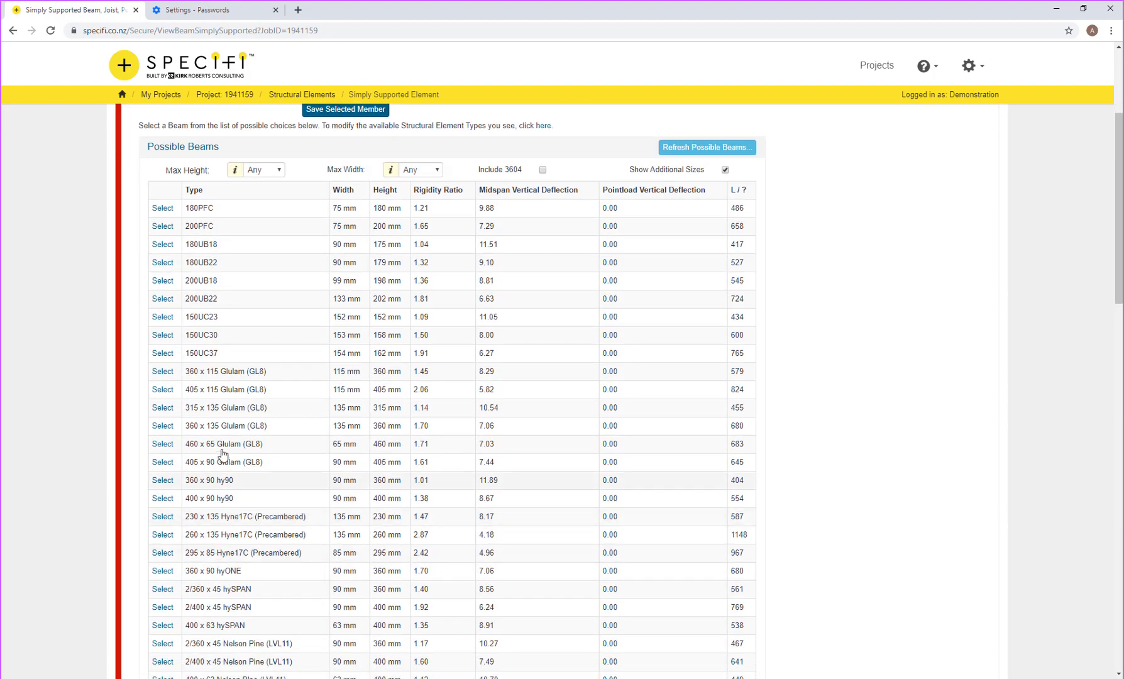
scroll(224, 468, "down", 3)
scroll(225, 482, "down", 10)
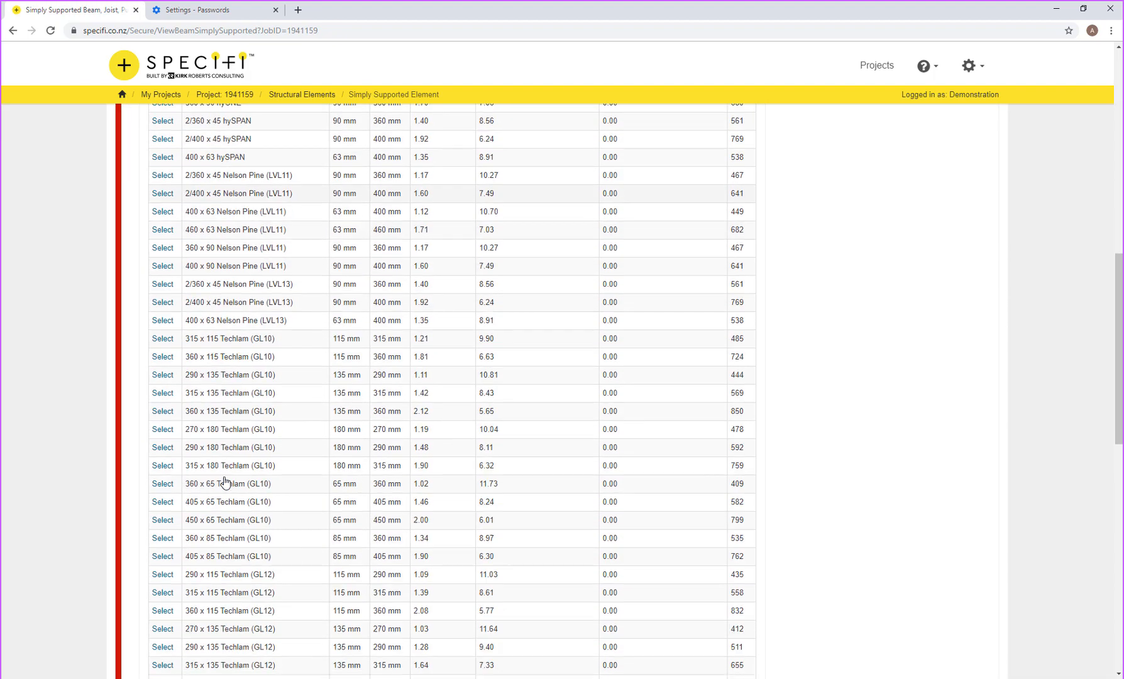
scroll(225, 483, "up", 15)
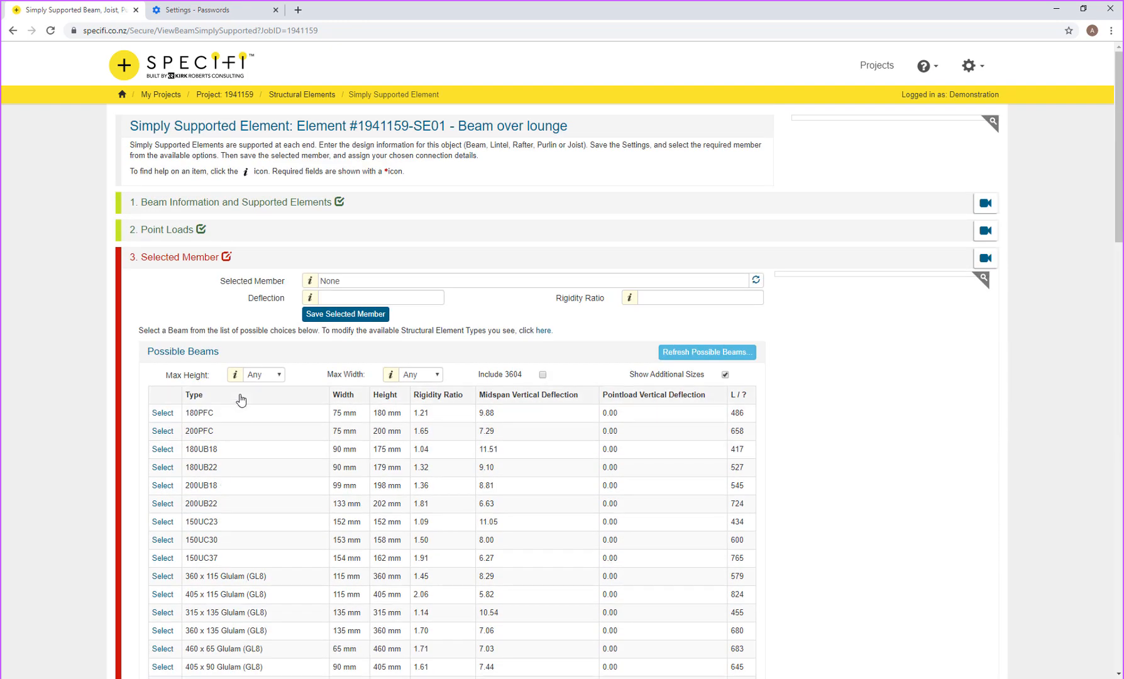
Step: Limit beams to 240 mm height and 90mm width, refresh, then select and save 200PFC
left_click(266, 375)
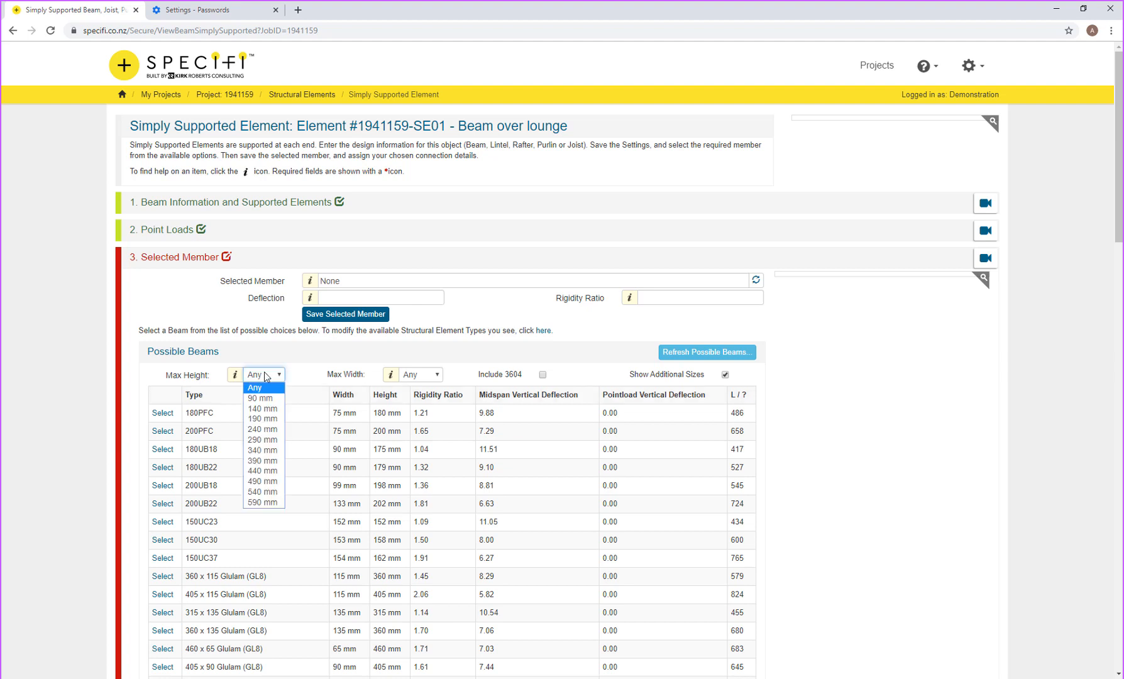
left_click(263, 429)
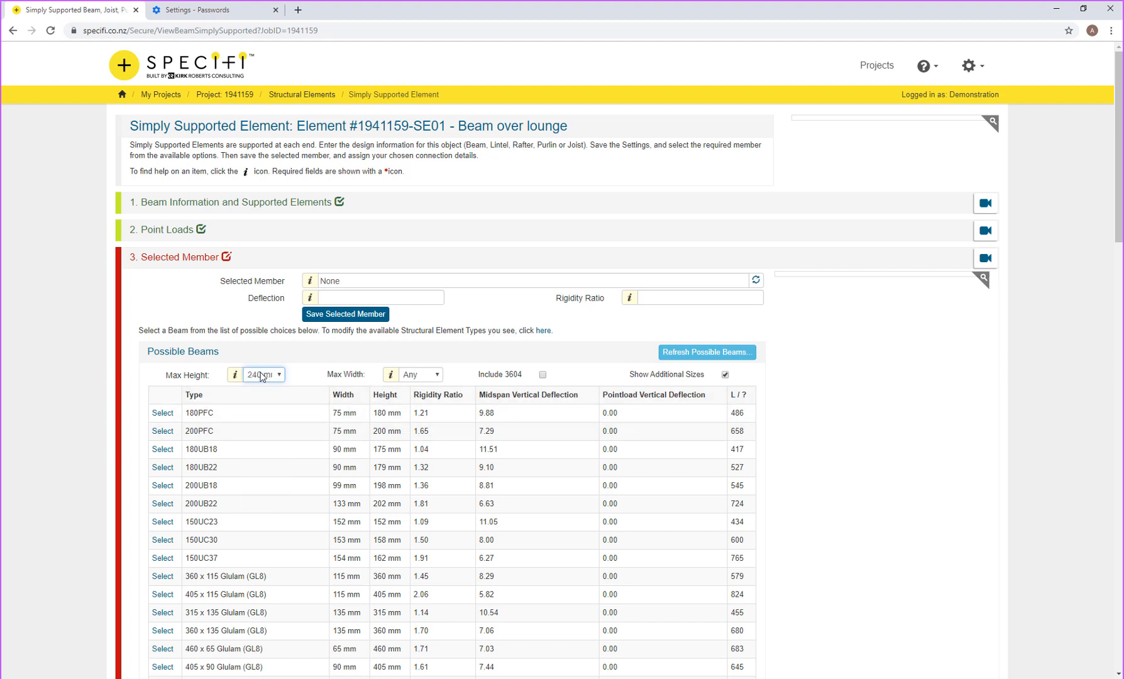
left_click(419, 375)
left_click(417, 398)
left_click(695, 356)
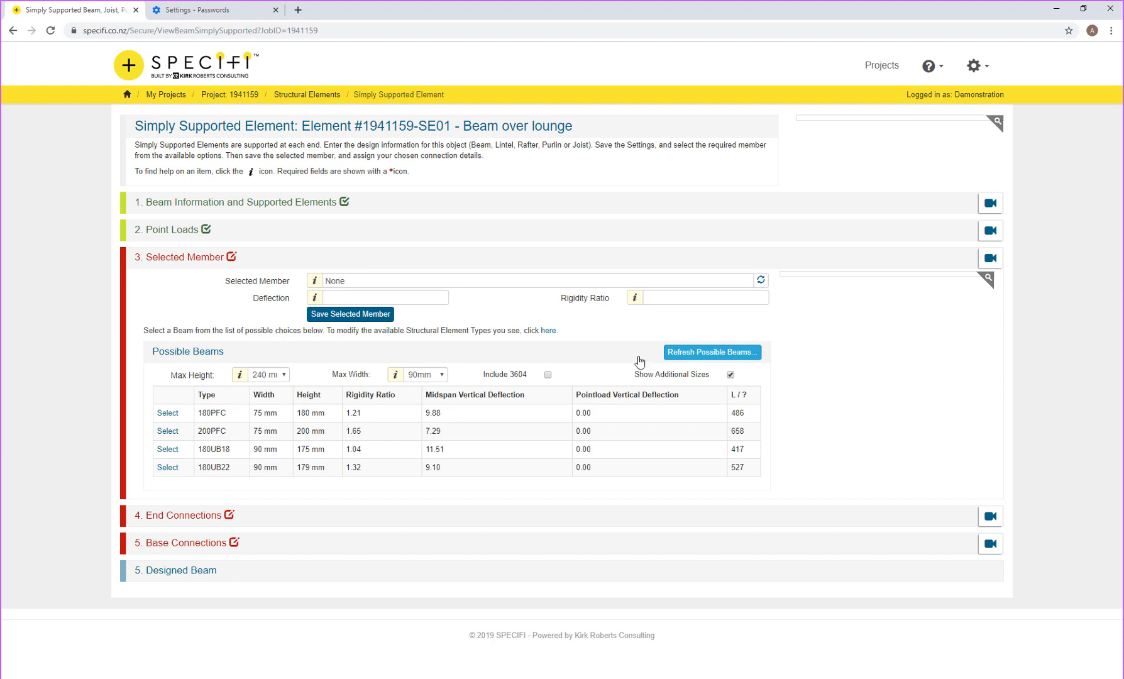
left_click(167, 432)
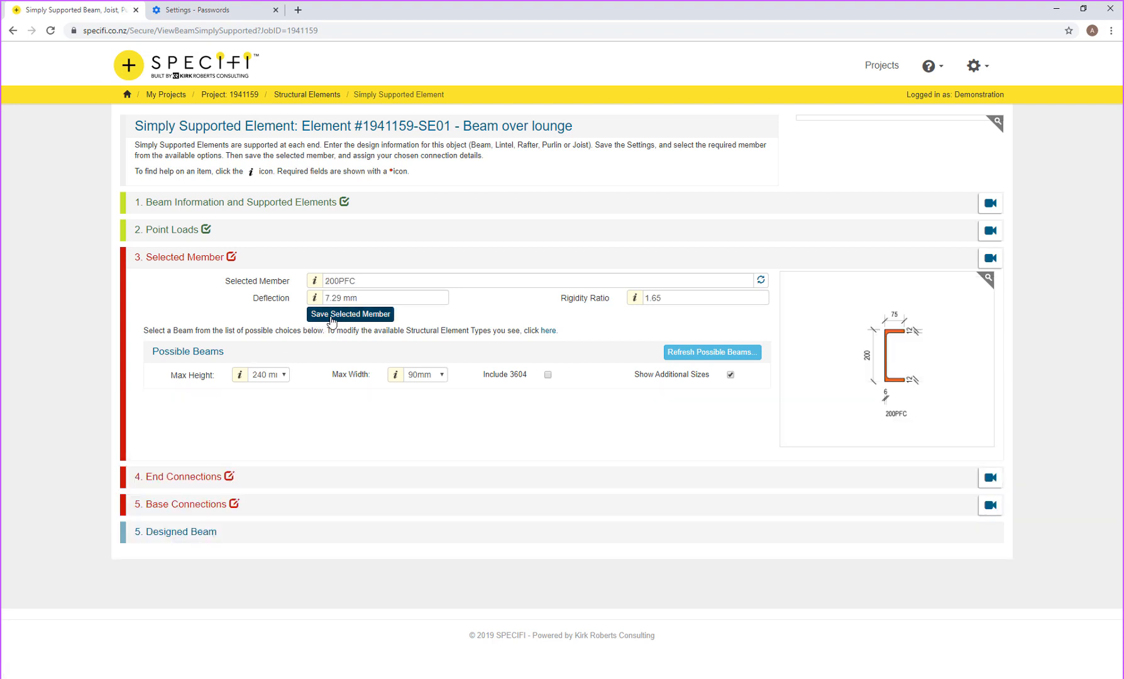
left_click(332, 315)
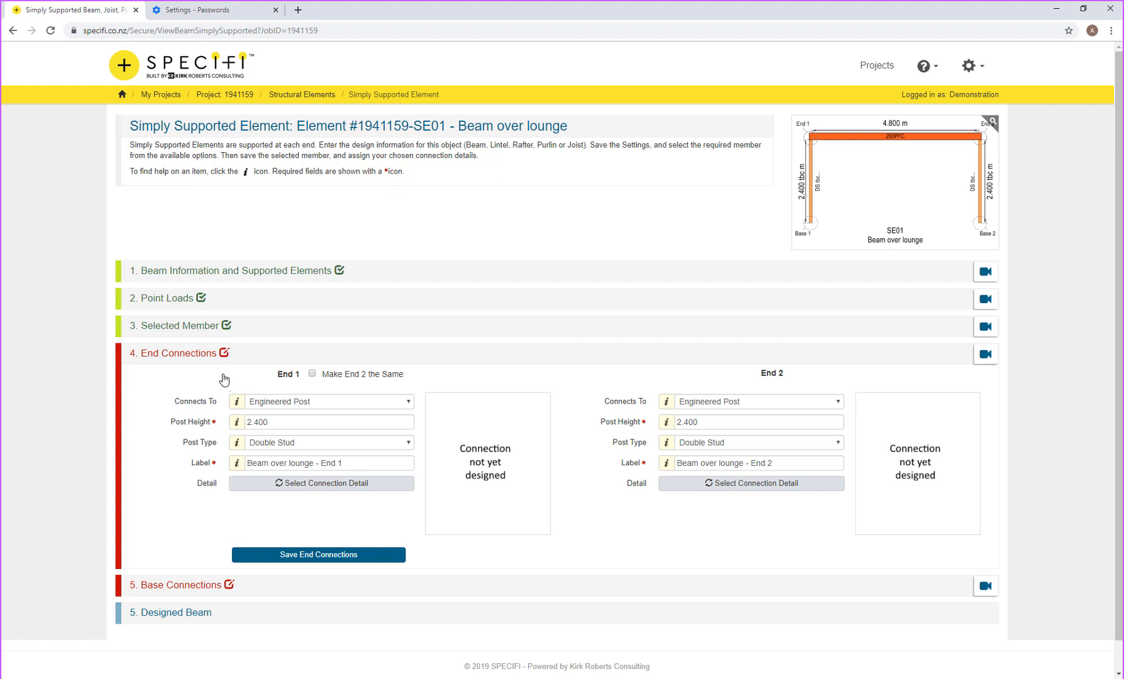
Step: Connect End 1 as a 'Point Load on a TBC Beam' and save the end connections
left_click(298, 405)
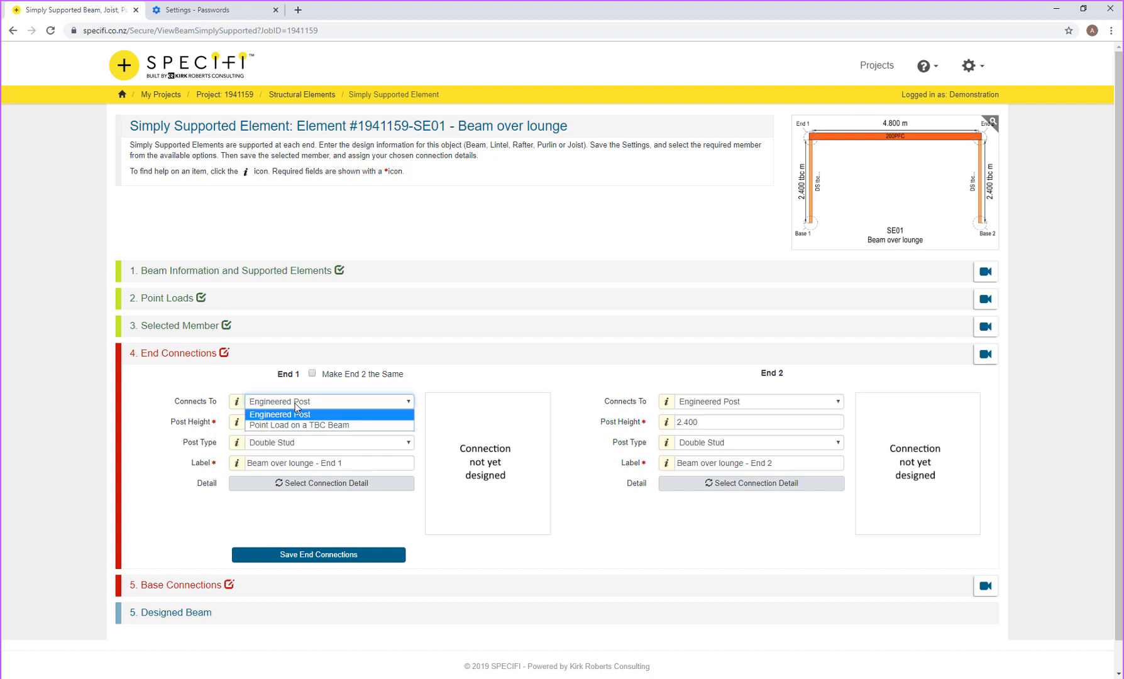
left_click(271, 426)
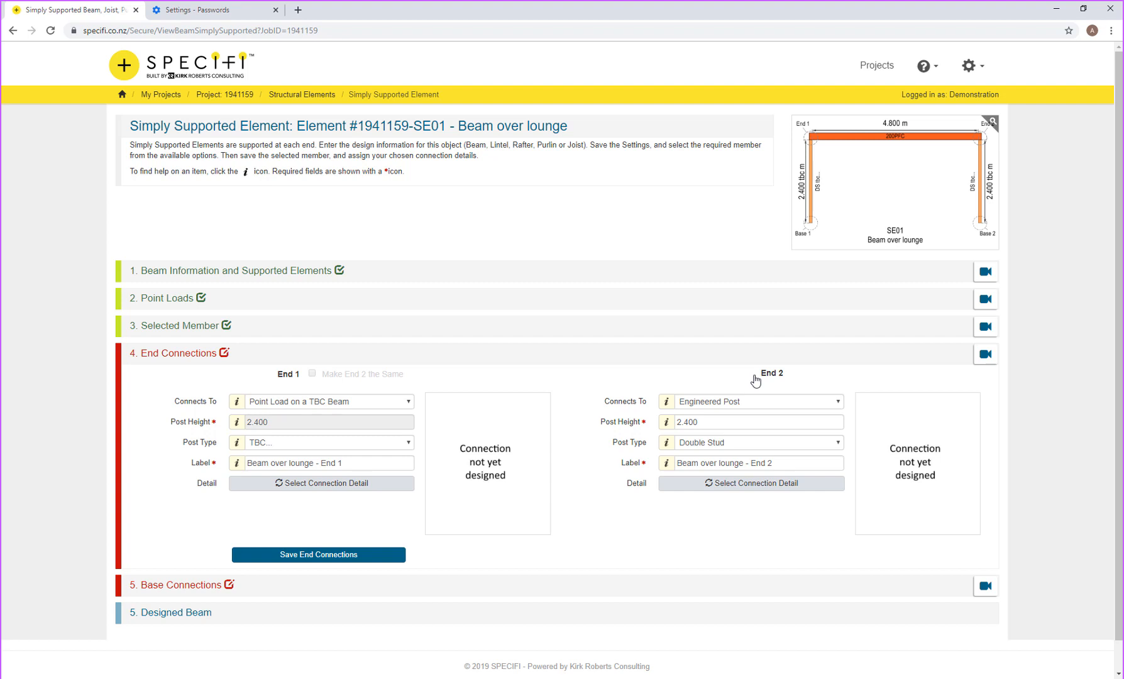
left_click(327, 556)
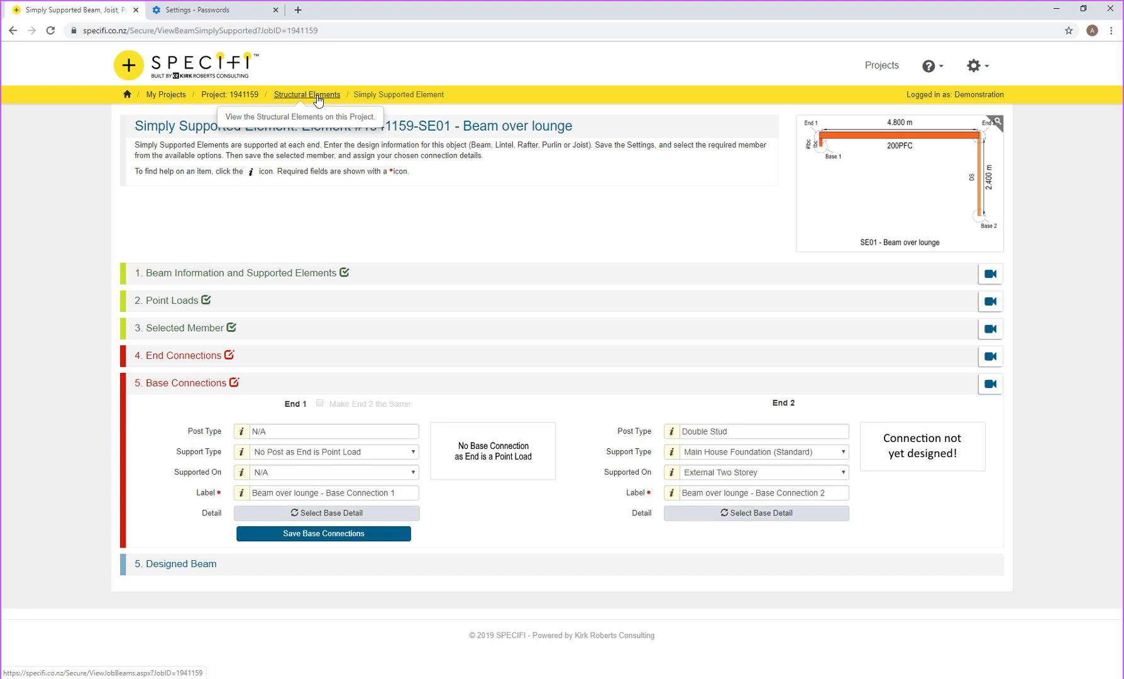
left_click(317, 97)
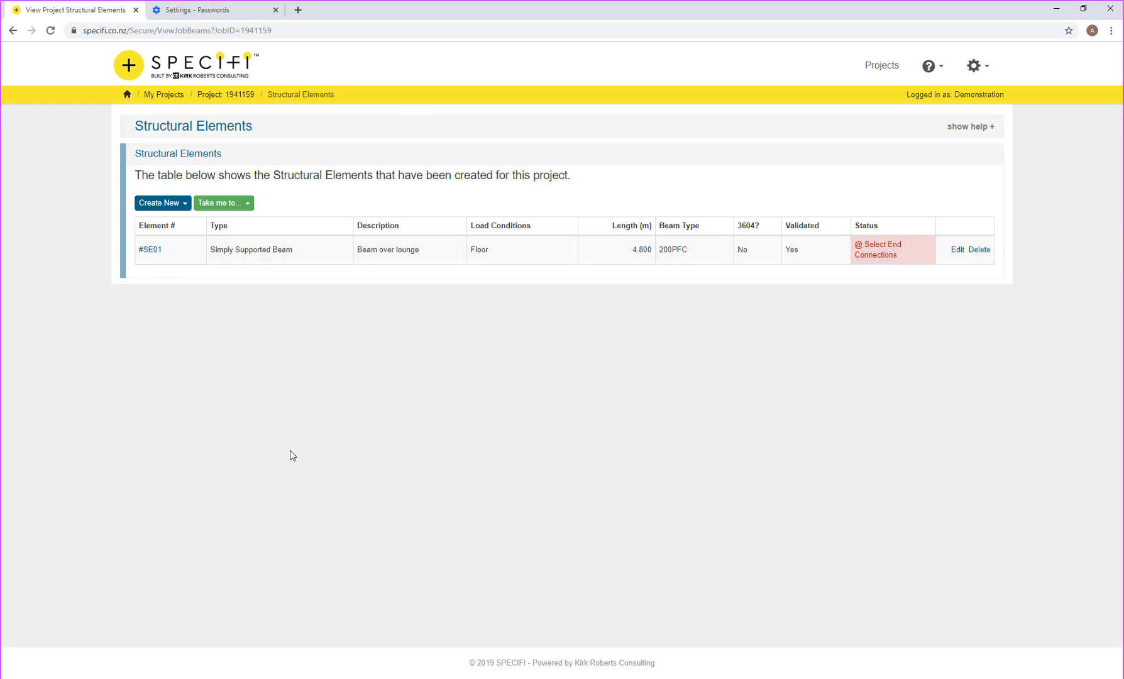
left_click(167, 207)
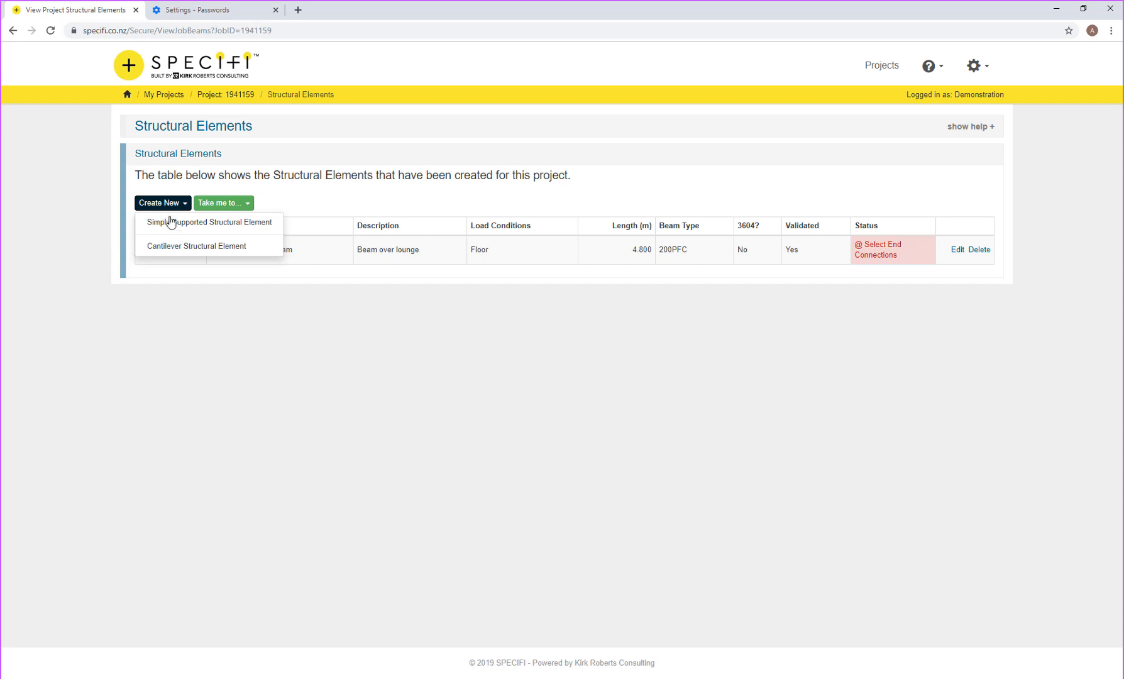
left_click(170, 224)
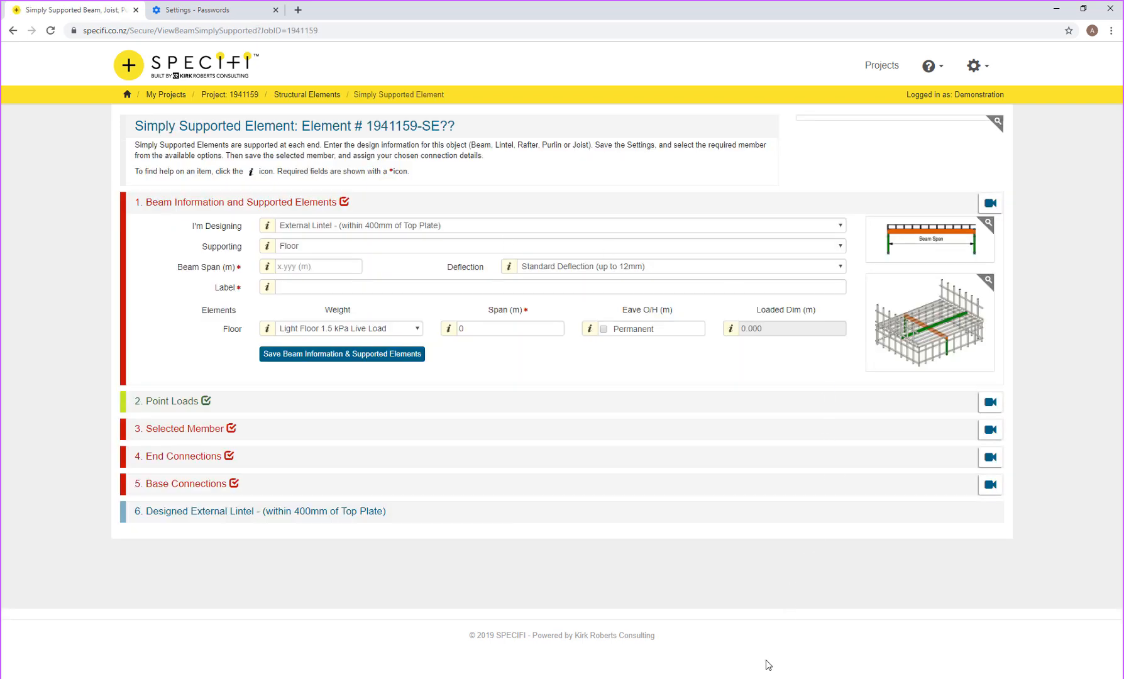
Step: Check the SE02 beam on FloorPlan.pdn in paint.net, then bring up Specifi's I'm Designing list
key("alt+Tab")
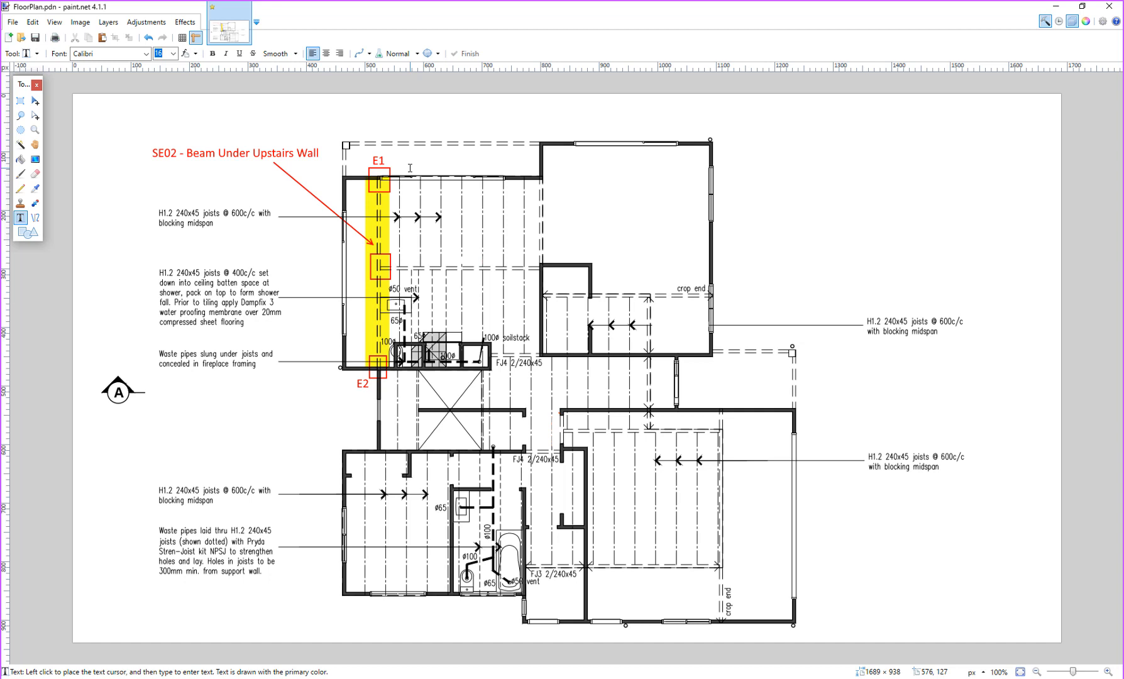
left_click(1056, 9)
left_click(356, 226)
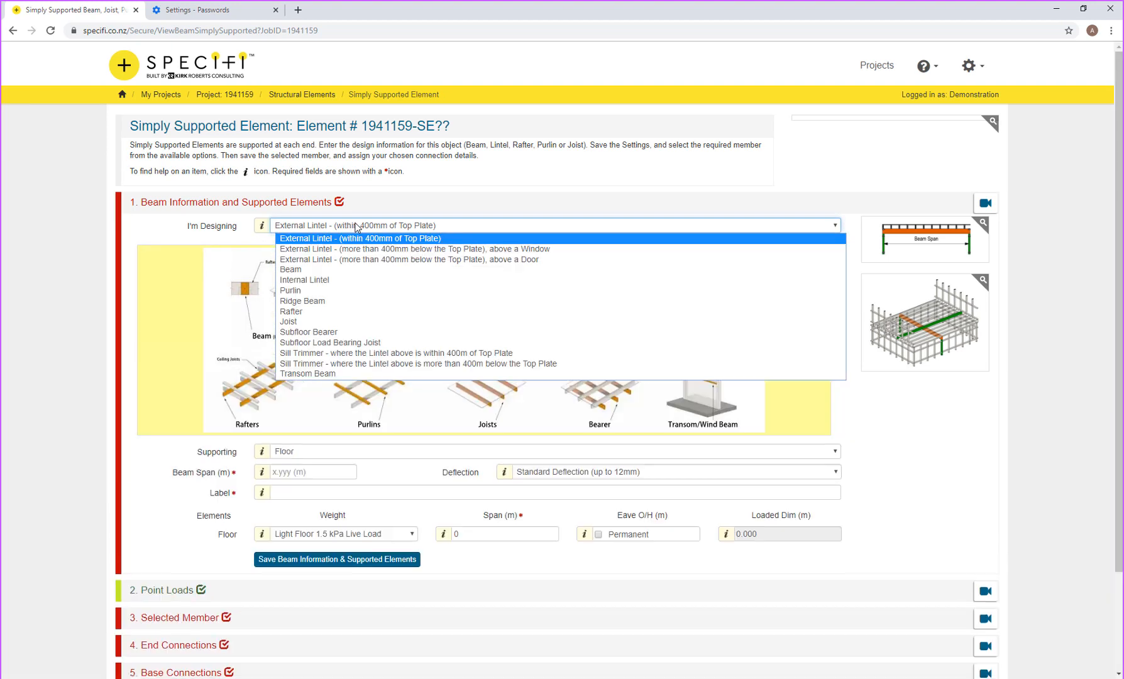
Step: Design a Beam supporting Double Roof + Wall + Floor with a 5.2 m beam length
left_click(314, 270)
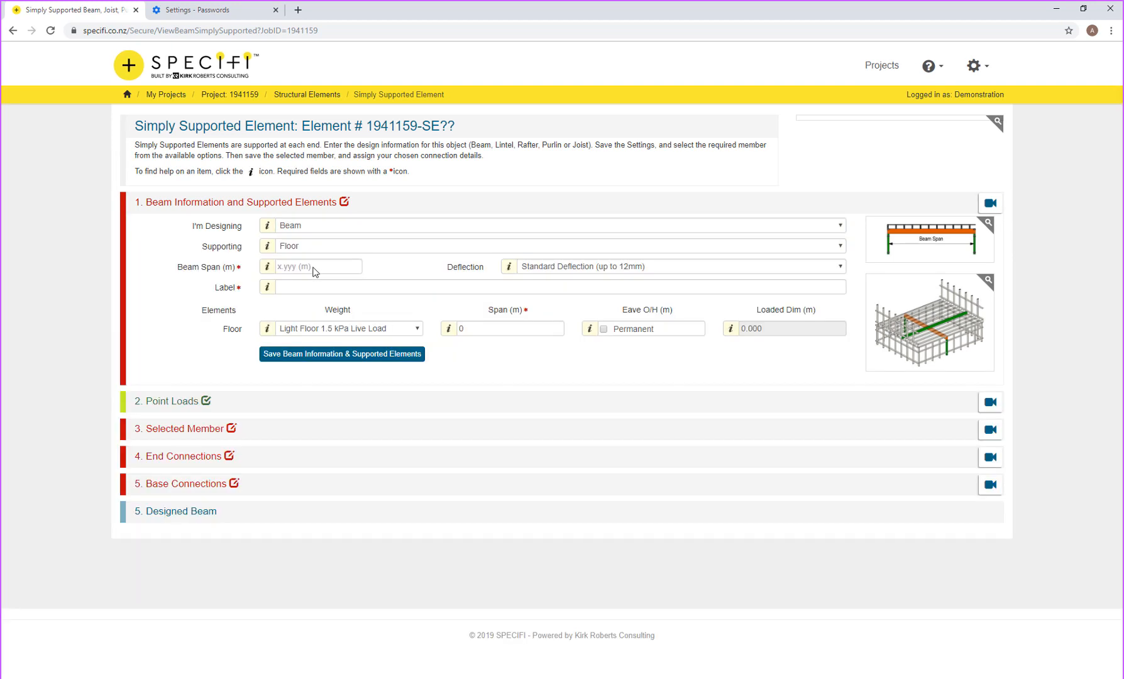
left_click(314, 252)
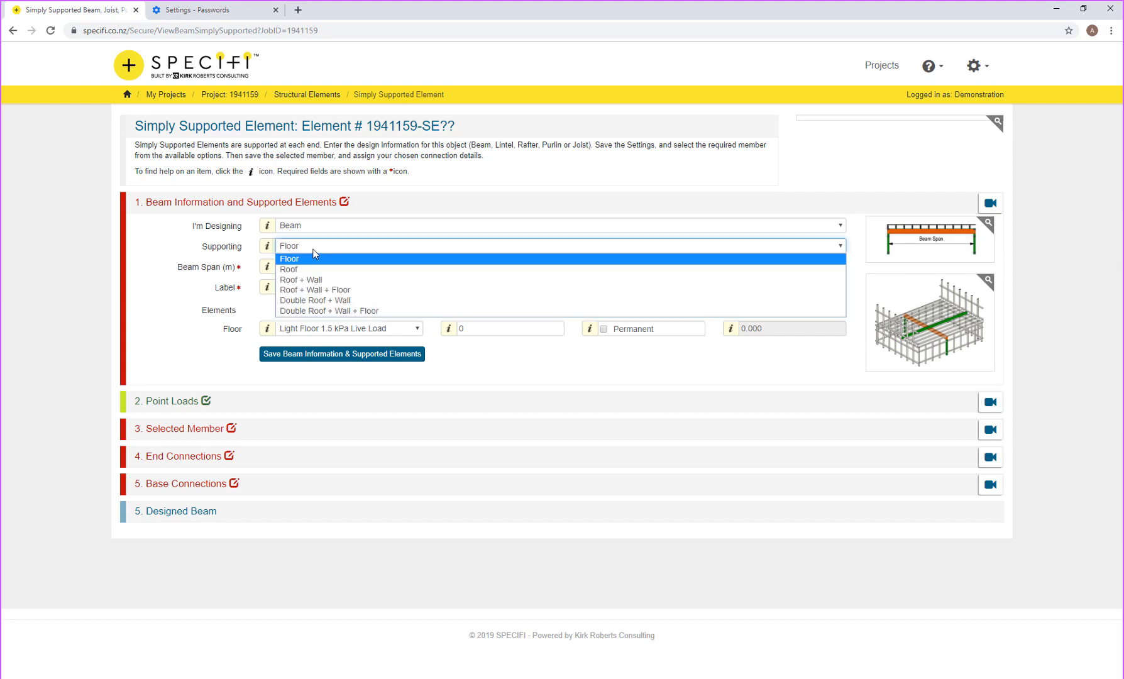
left_click(320, 311)
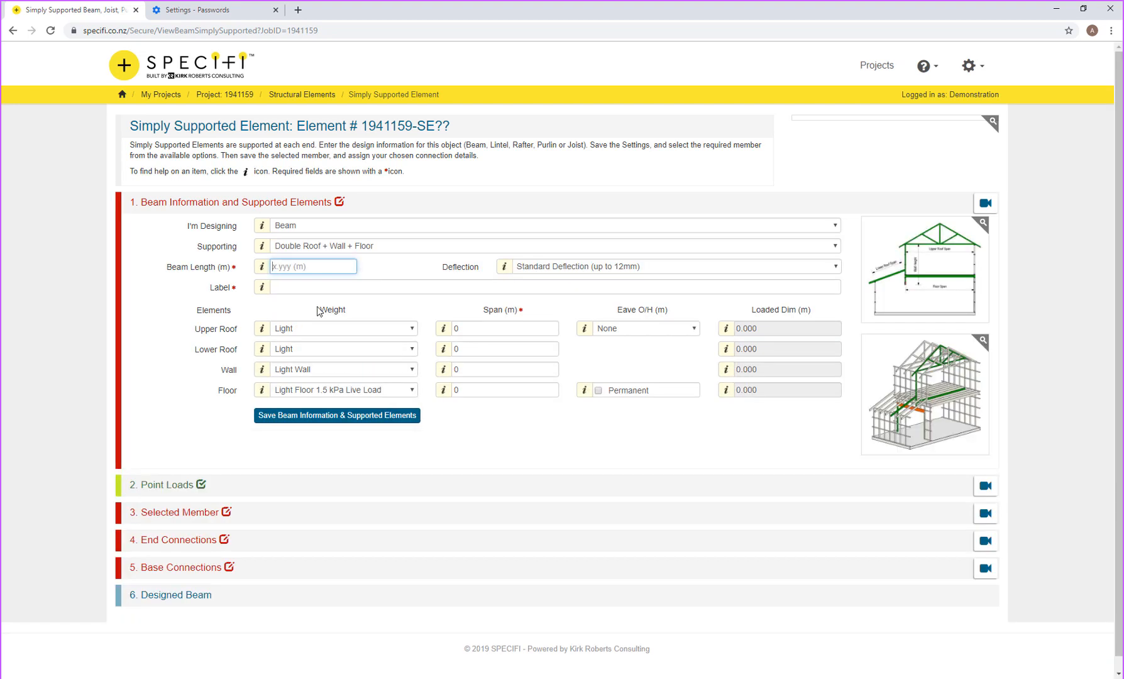
type("5.2")
key("Tab")
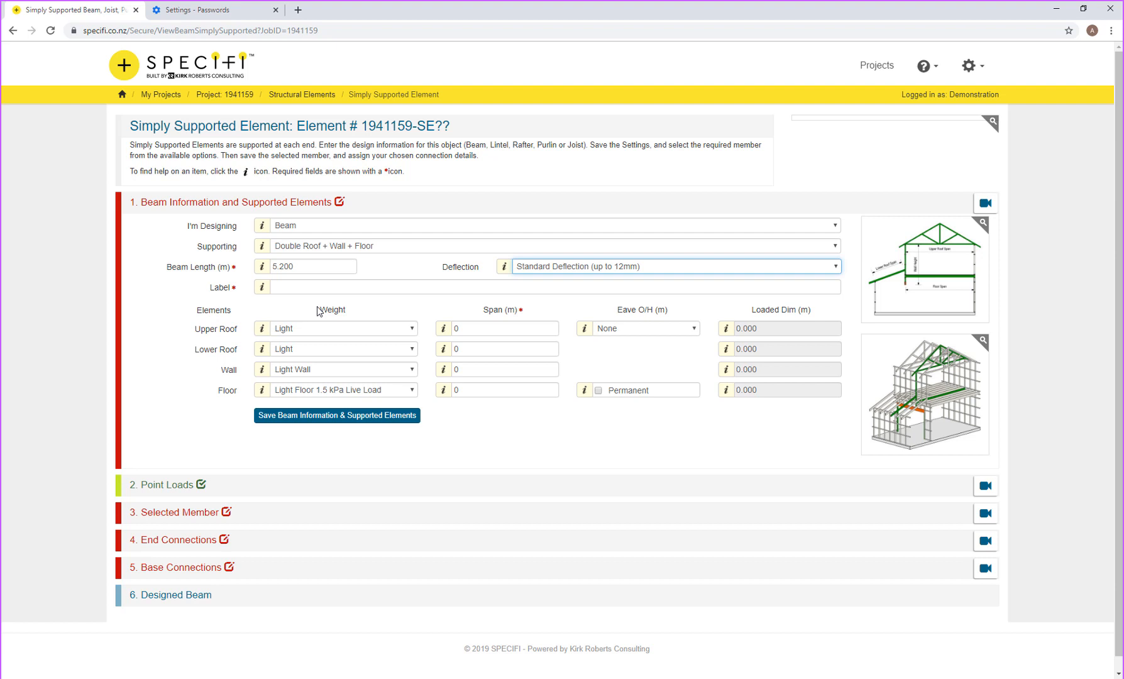
Step: Label the beam 'Beam under Second Storey' and set upper roof span 5.6 with 0.60 m eaves
left_click(291, 290)
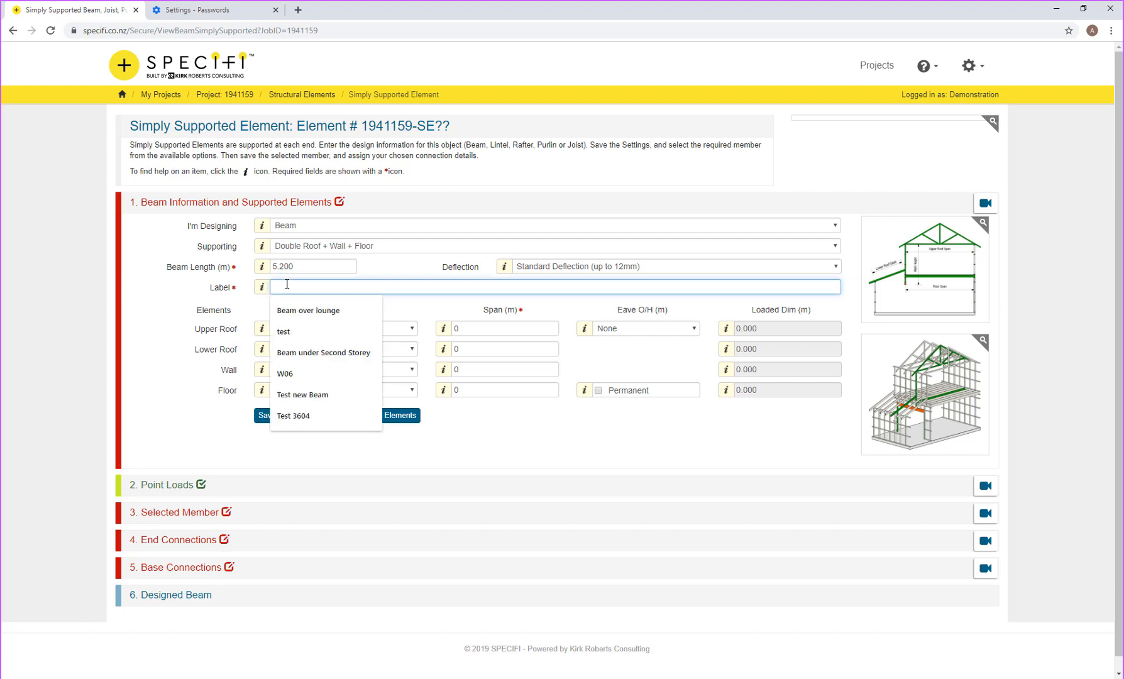
left_click(315, 353)
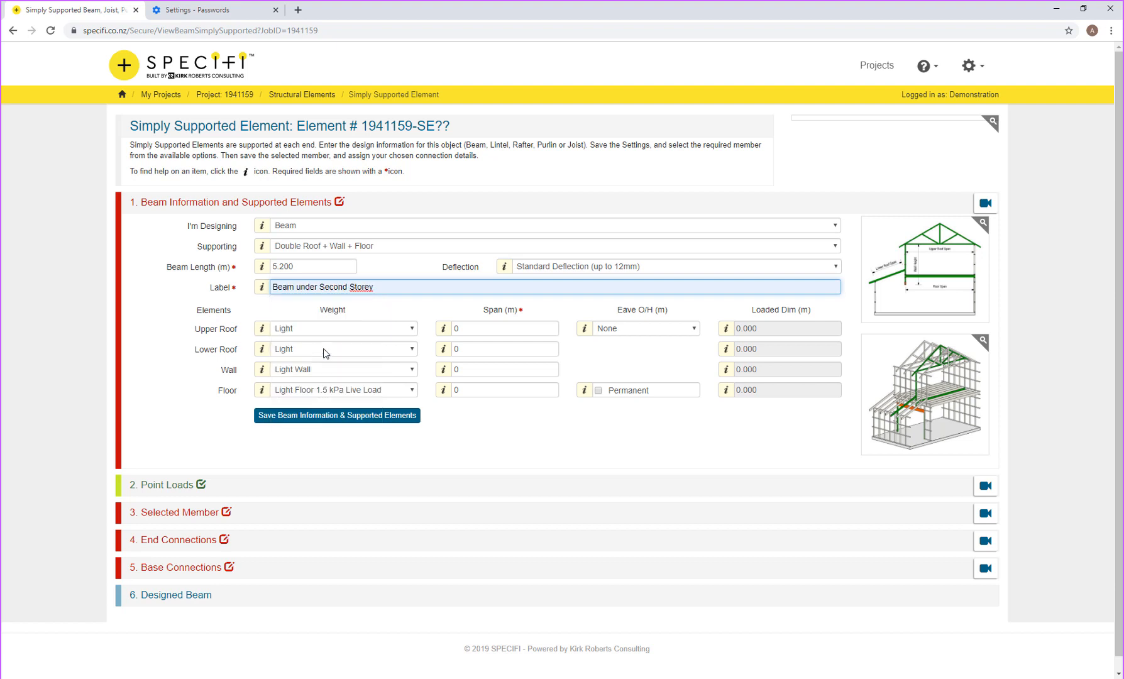
left_click(454, 331)
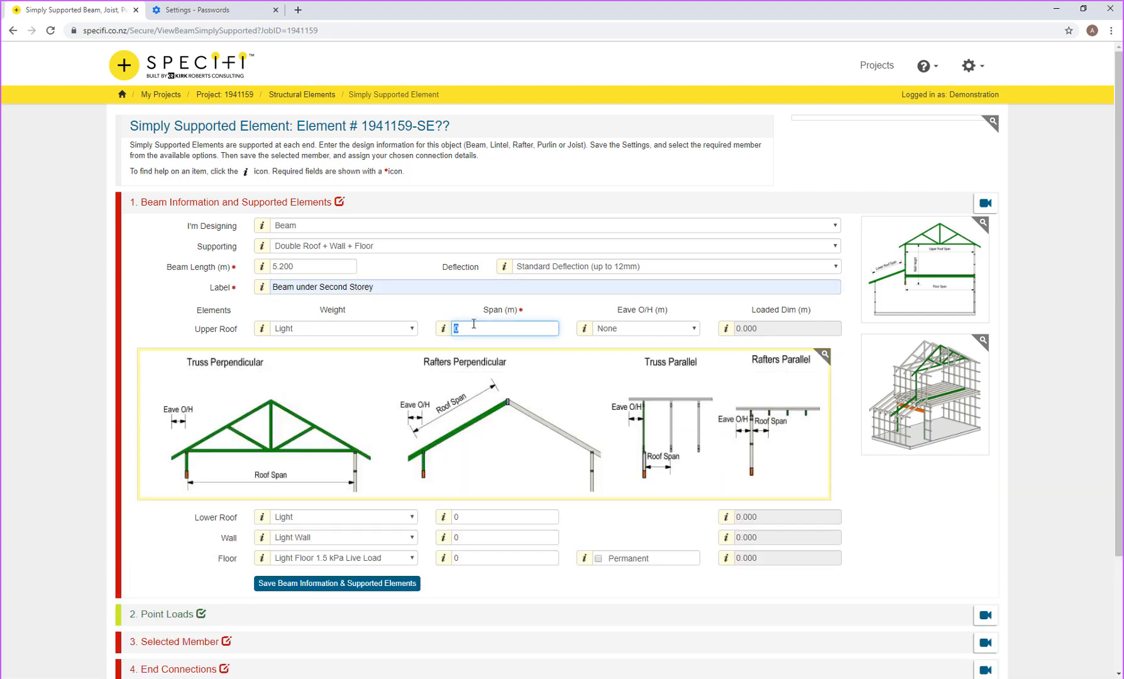
type("5.6")
key("Tab")
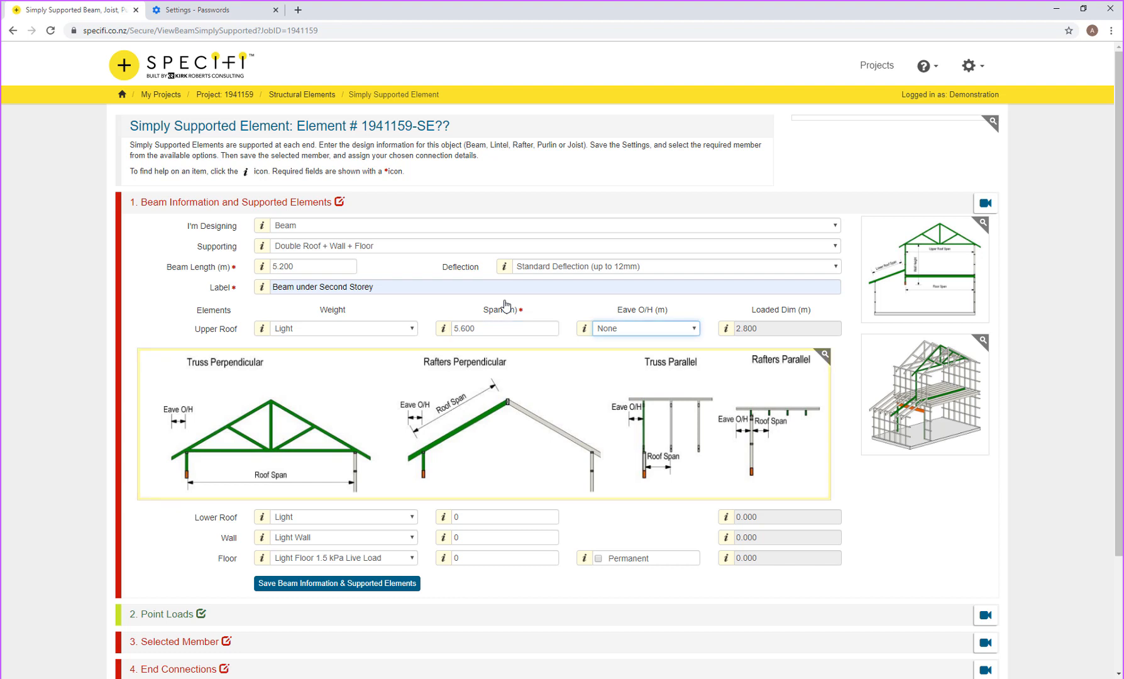
left_click(648, 332)
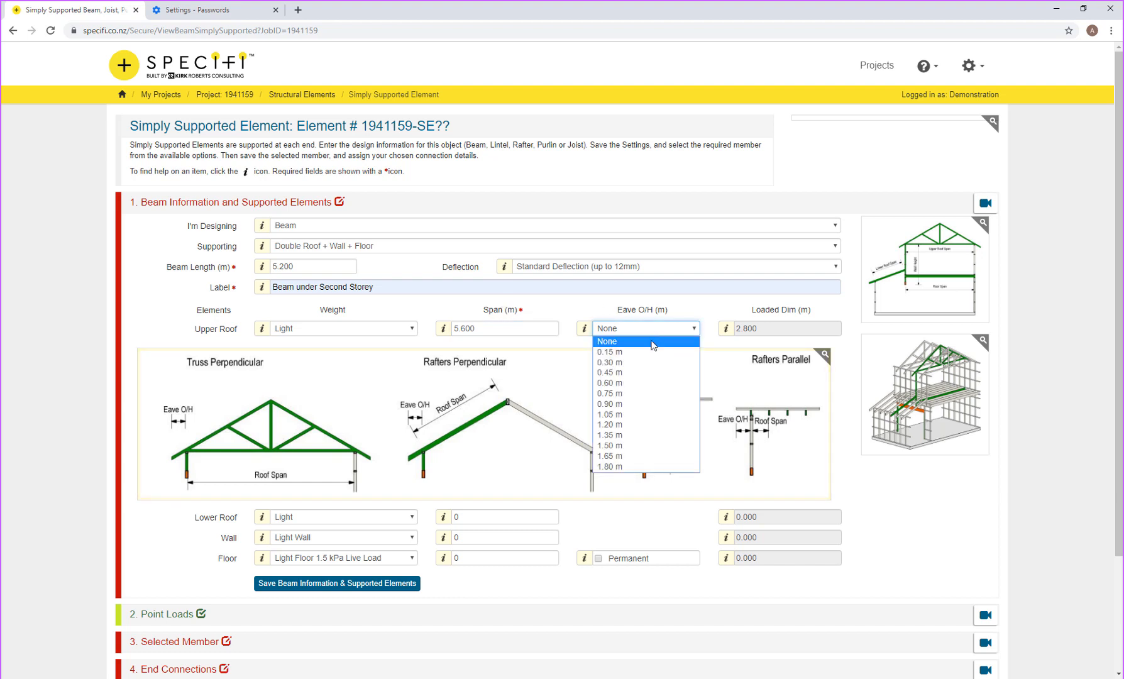
left_click(635, 383)
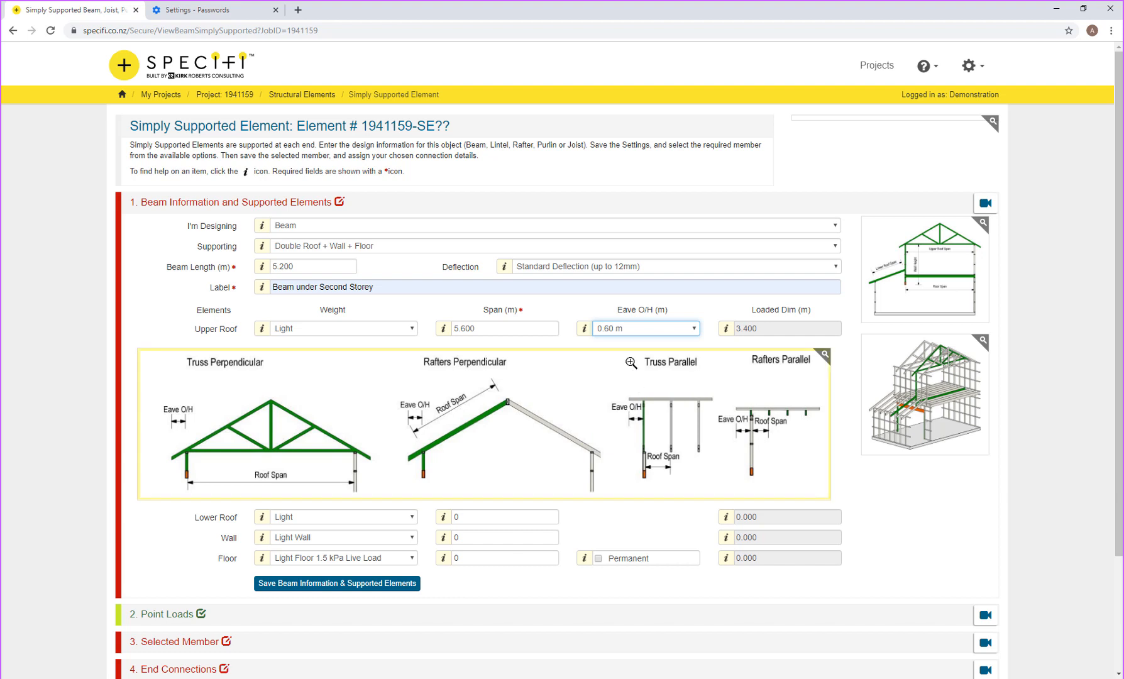
key("Tab")
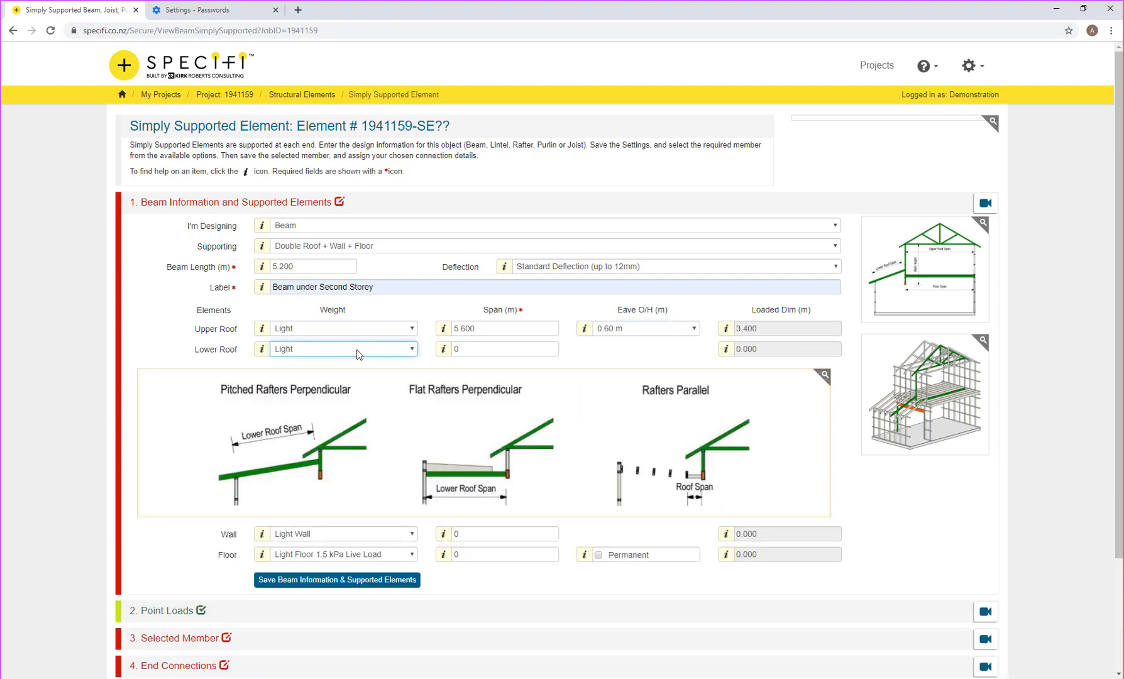
Step: Enter lower roof span 1, wall span 2.4 and floor span 0.600
left_click(459, 348)
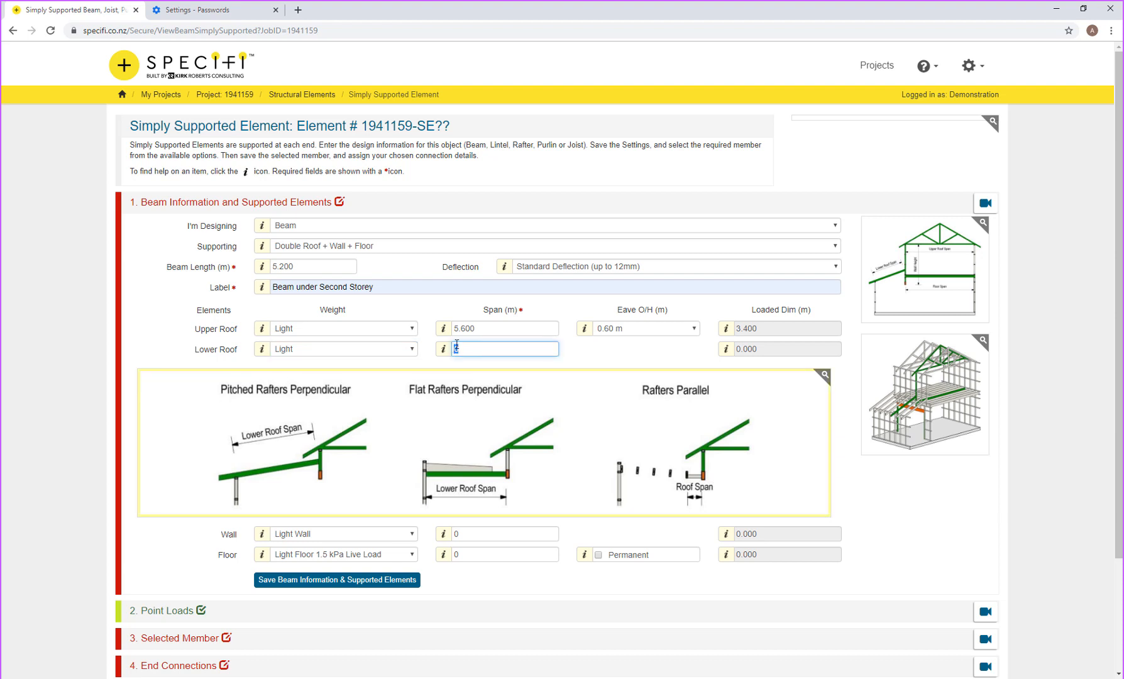
type("1")
key("Tab")
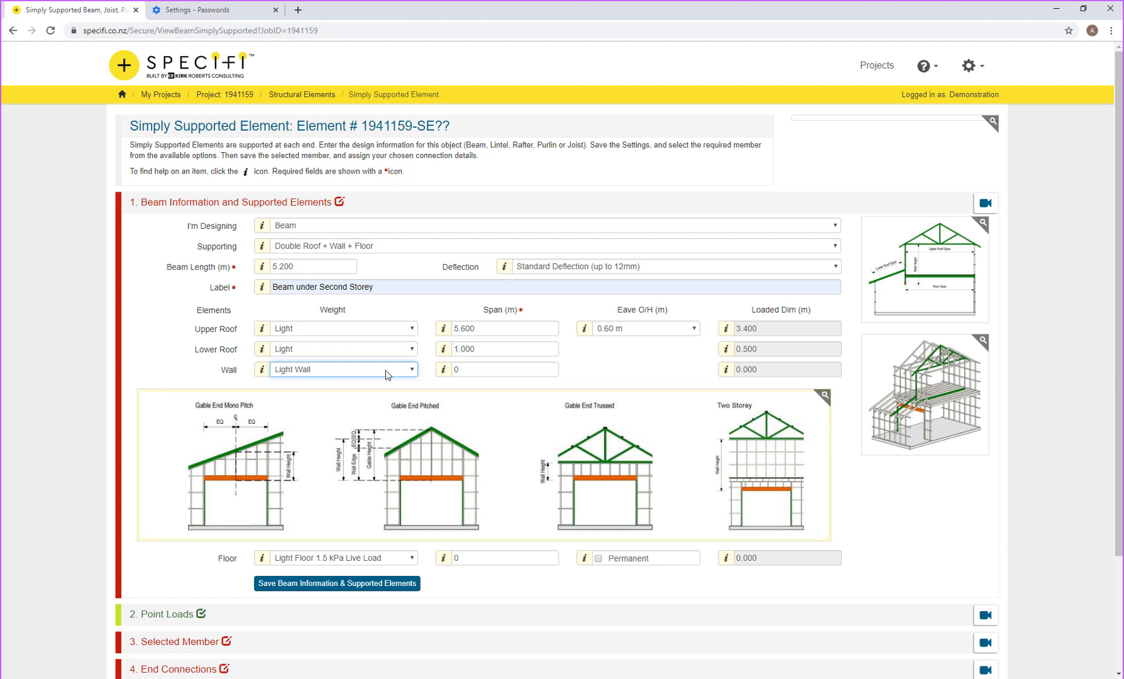
left_click(453, 370)
type("2.4")
key("Tab")
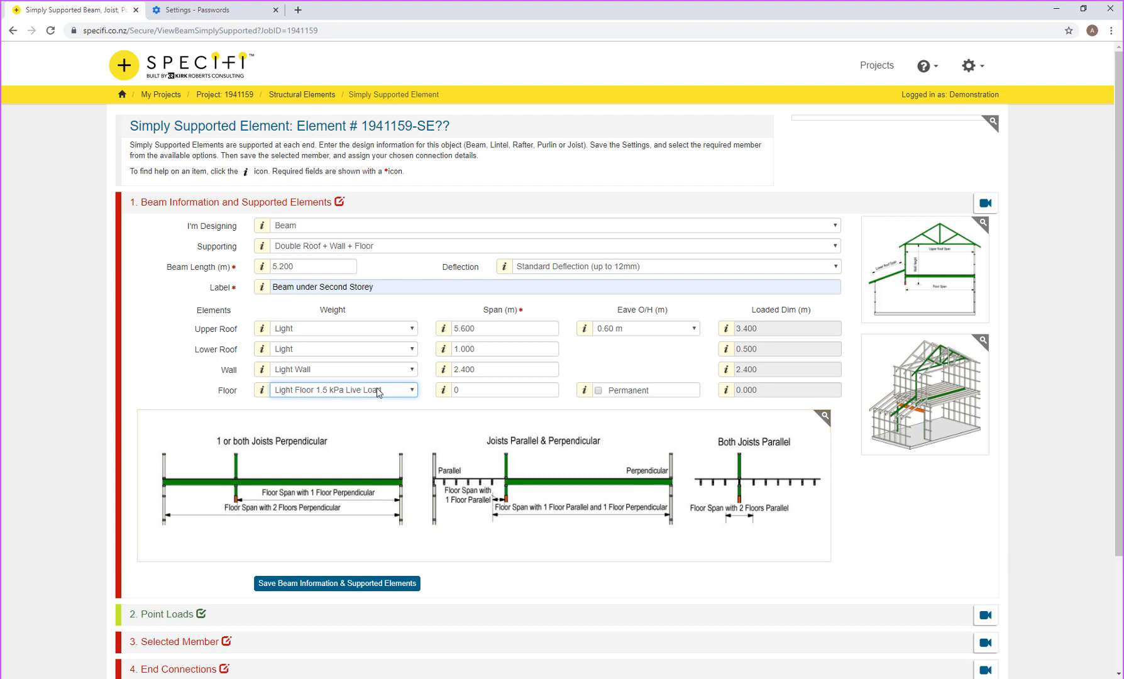
left_click(468, 390)
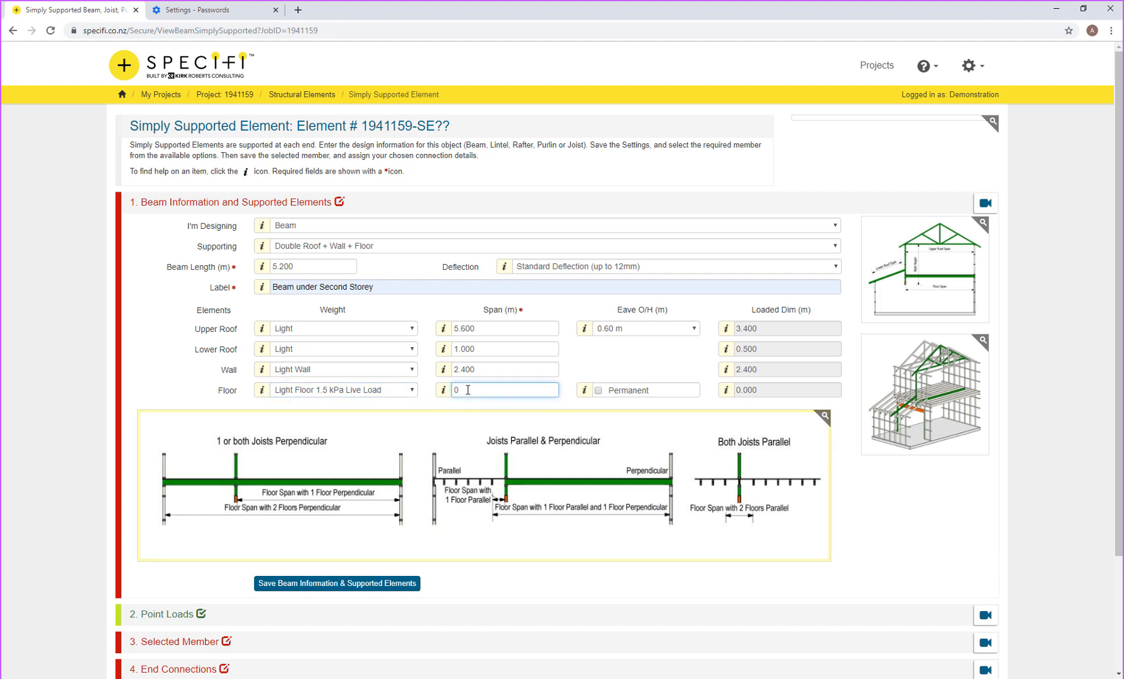
type(".600")
Step: Save the beam information and start a new point load for this beam
left_click(389, 584)
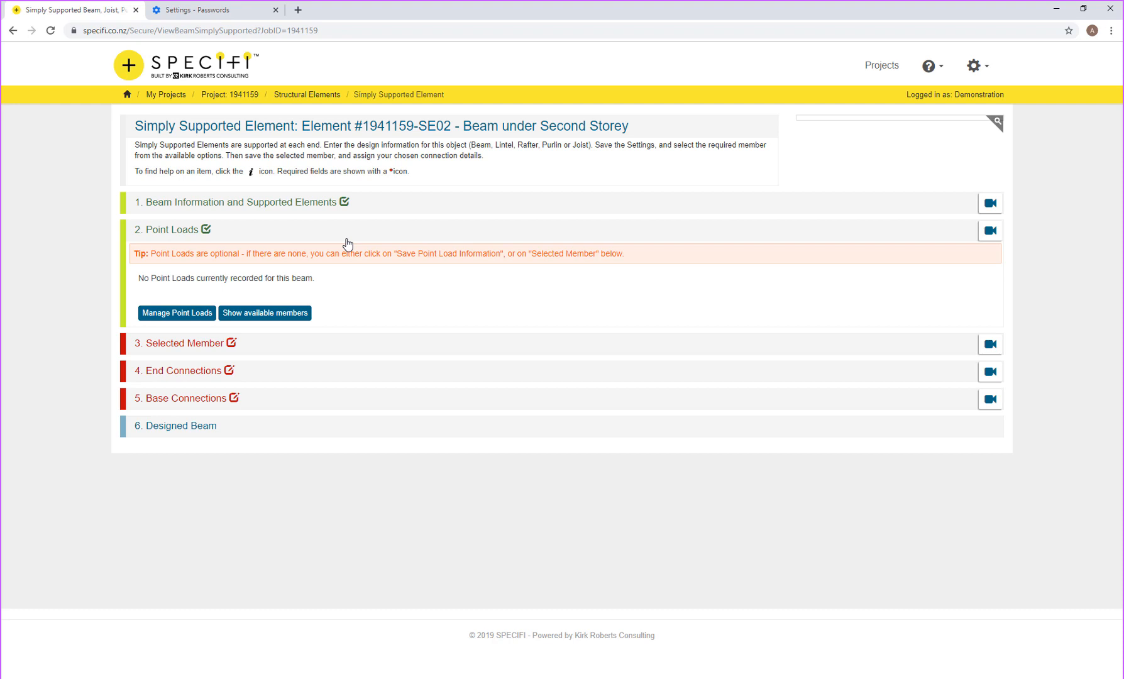
left_click(199, 315)
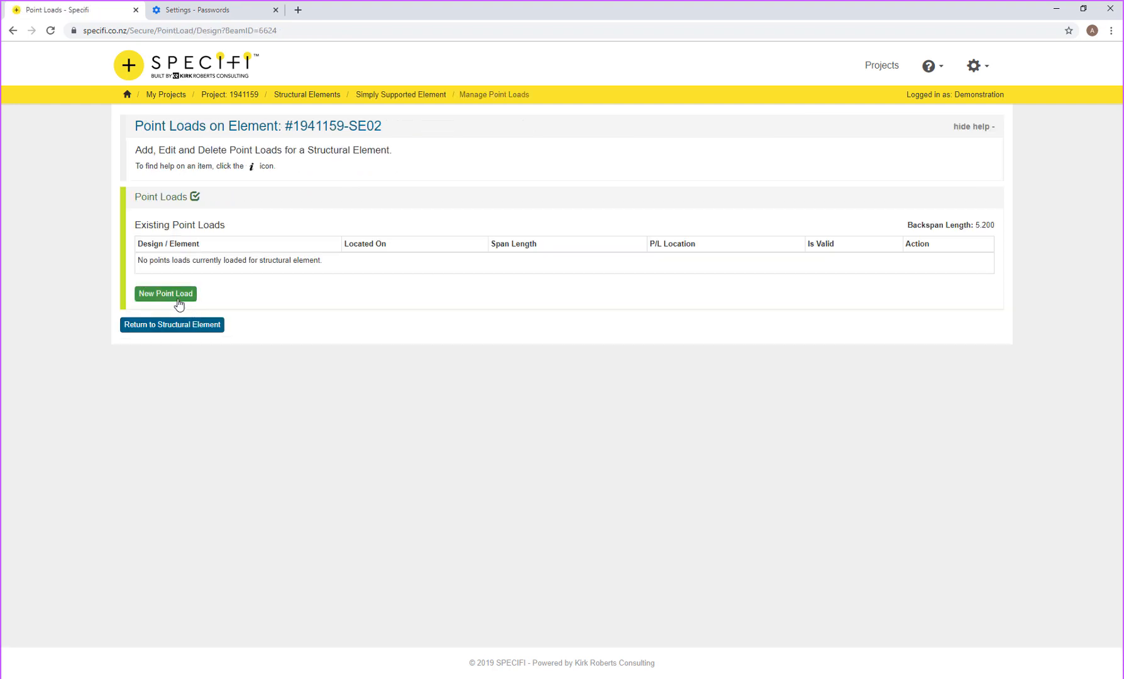
left_click(177, 295)
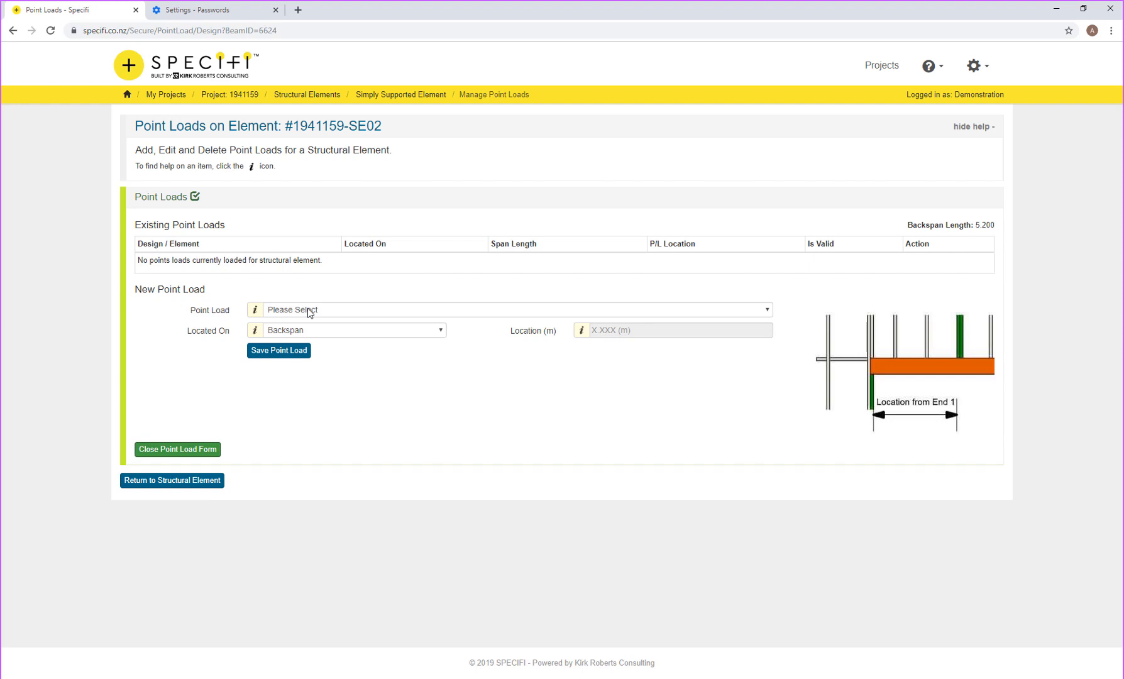
Step: Add the (SE01) Beam over lounge End 1 load on the backspan at 2.6 m and save it
left_click(309, 310)
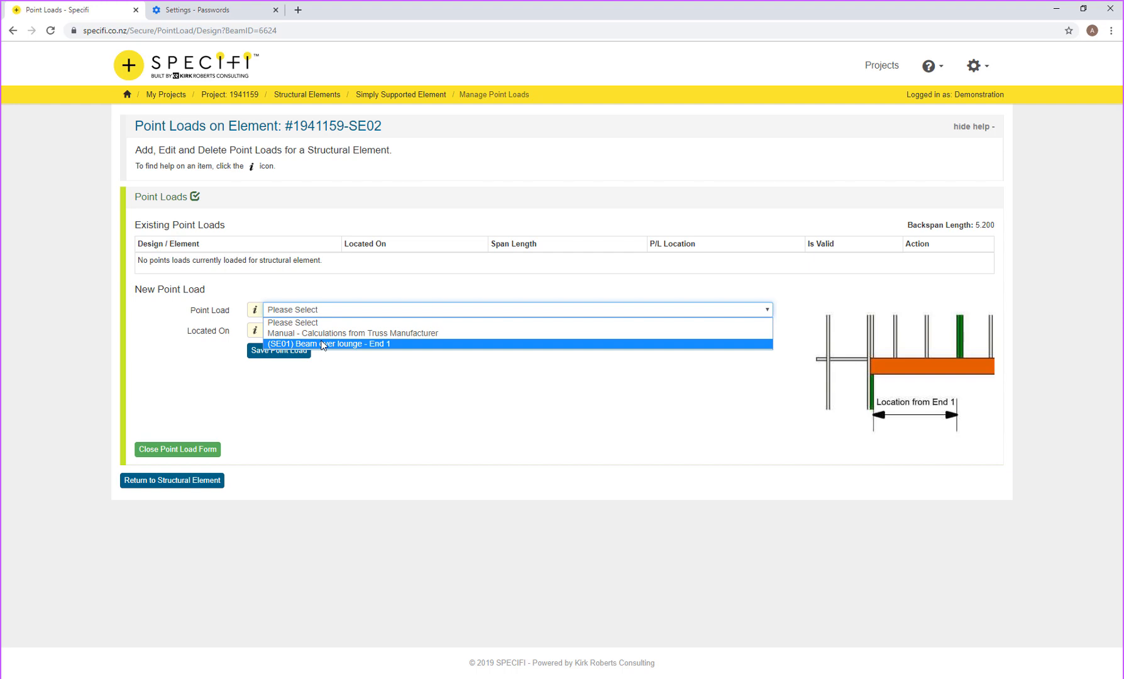
left_click(324, 344)
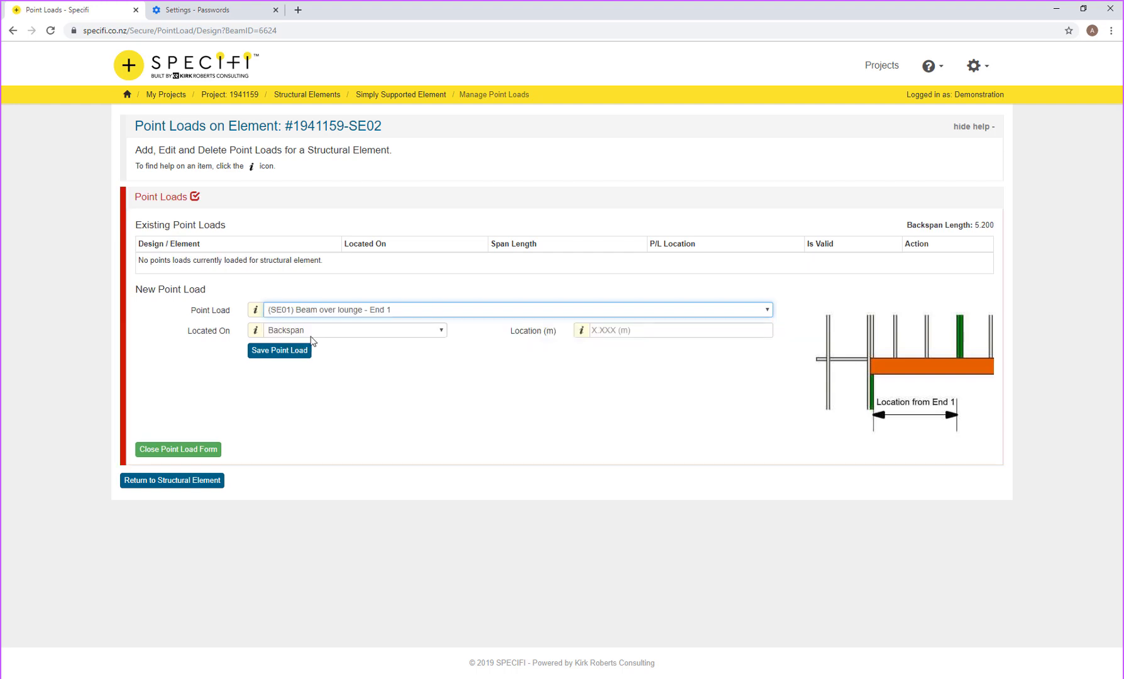
left_click(313, 333)
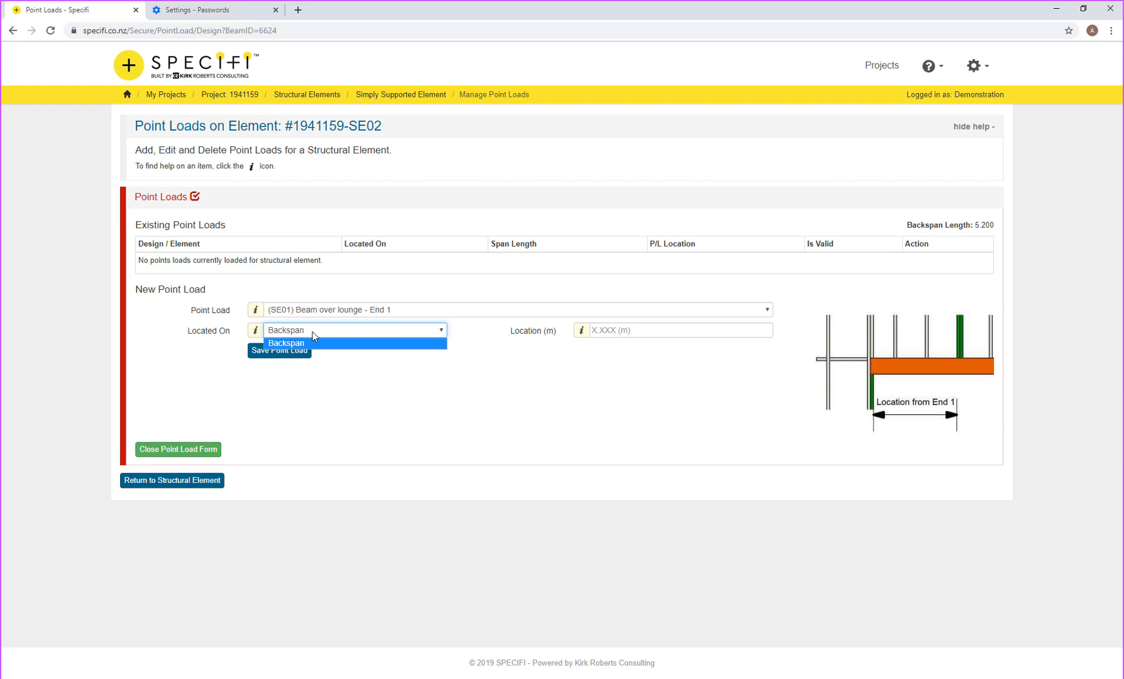
left_click(313, 332)
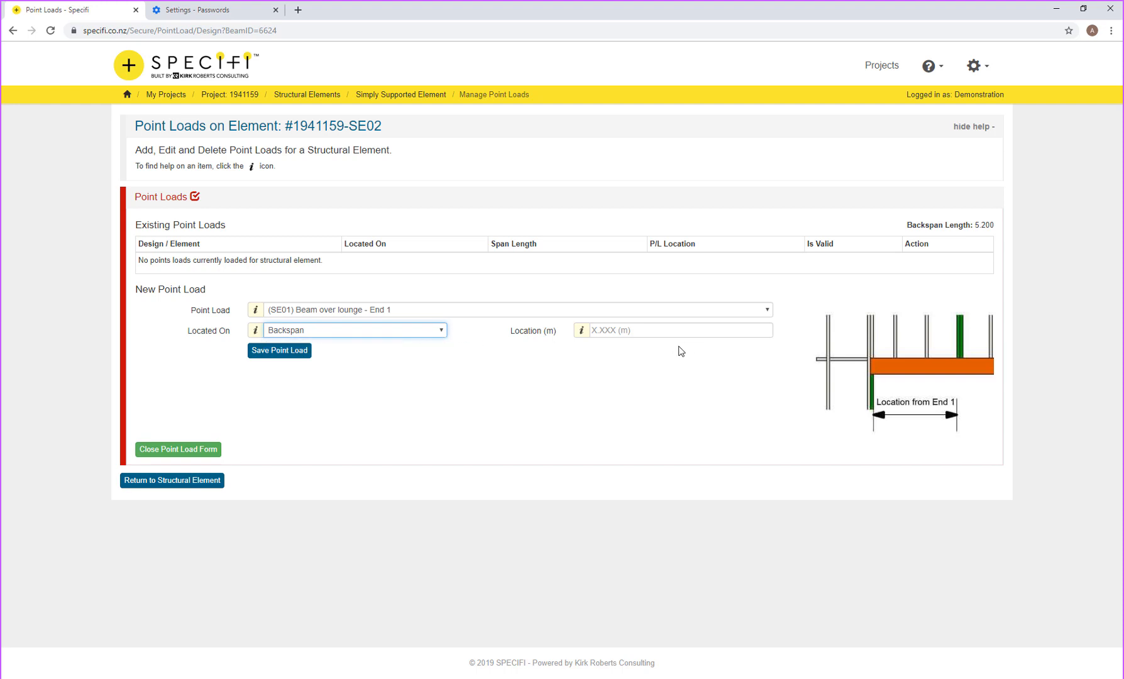
left_click(643, 330)
type("2.6")
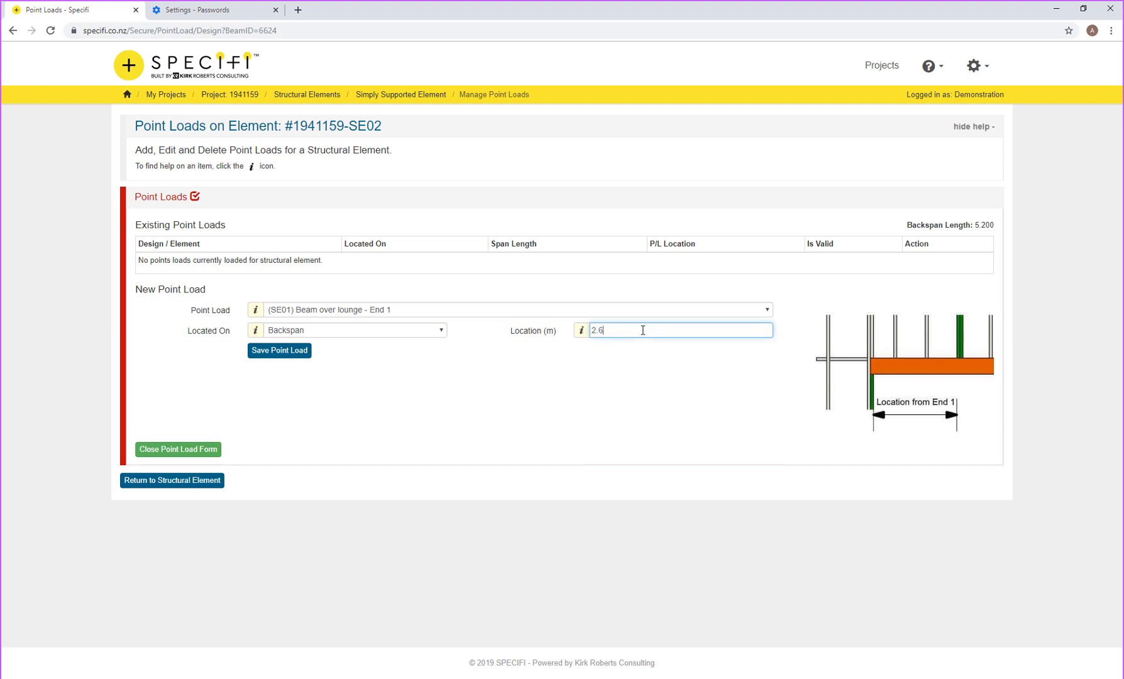
key("Tab")
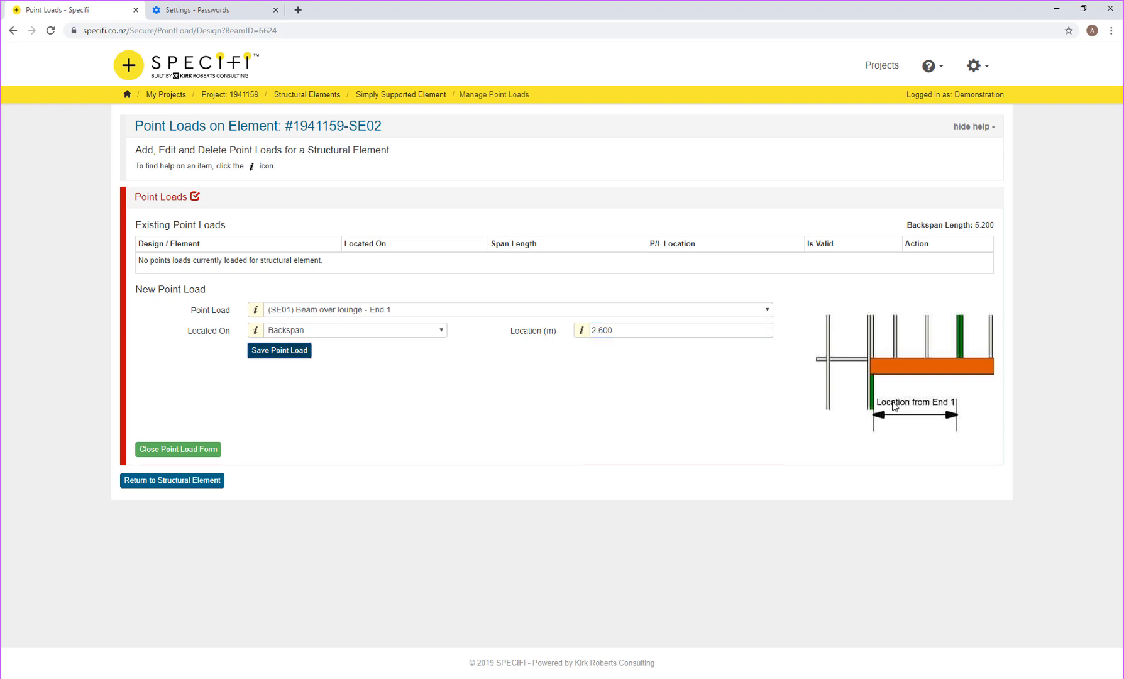
left_click(293, 351)
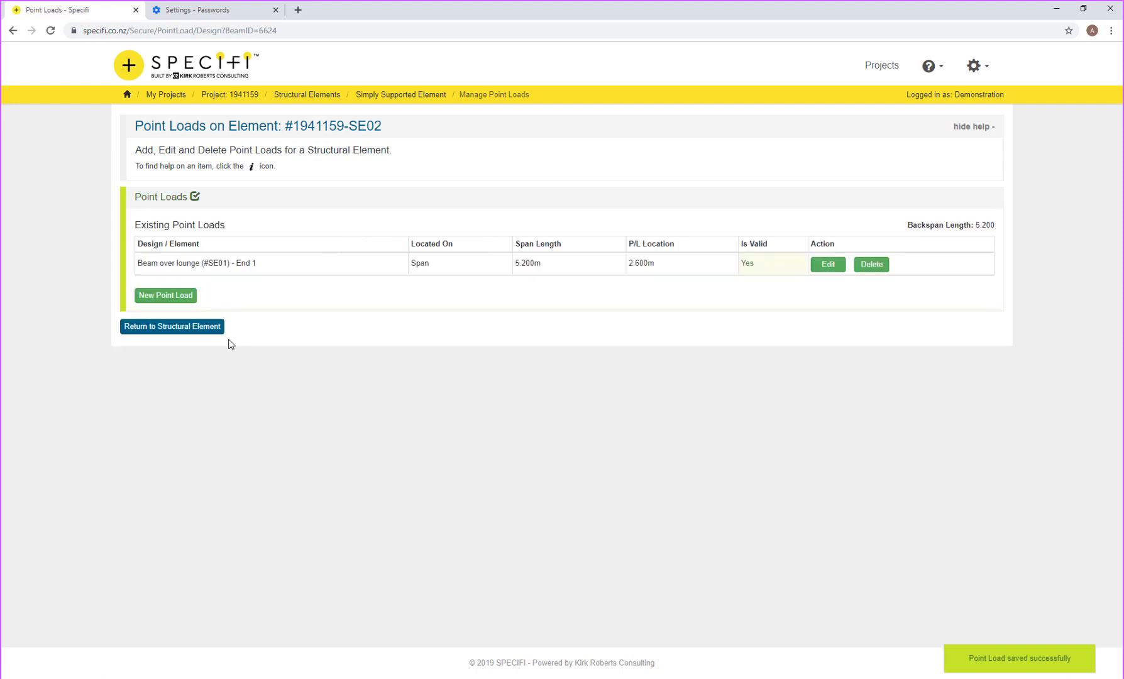
Step: Return to the SE02 beam page, acknowledge the invalidation notice, and inspect the point load on the diagram
left_click(202, 327)
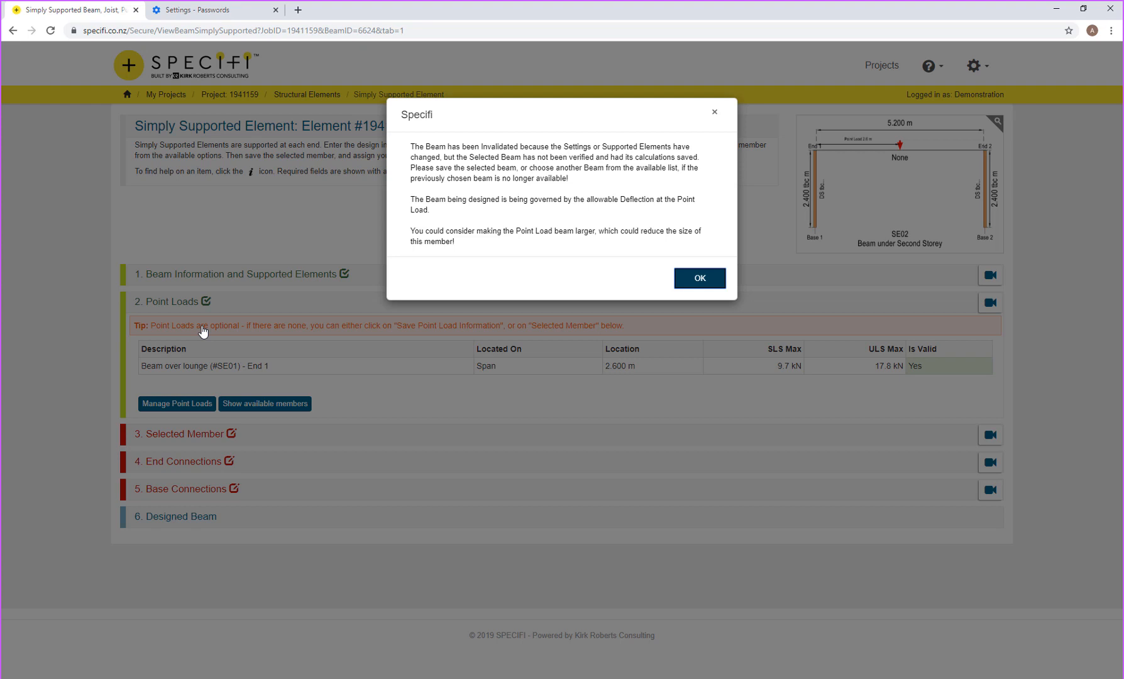
left_click(696, 280)
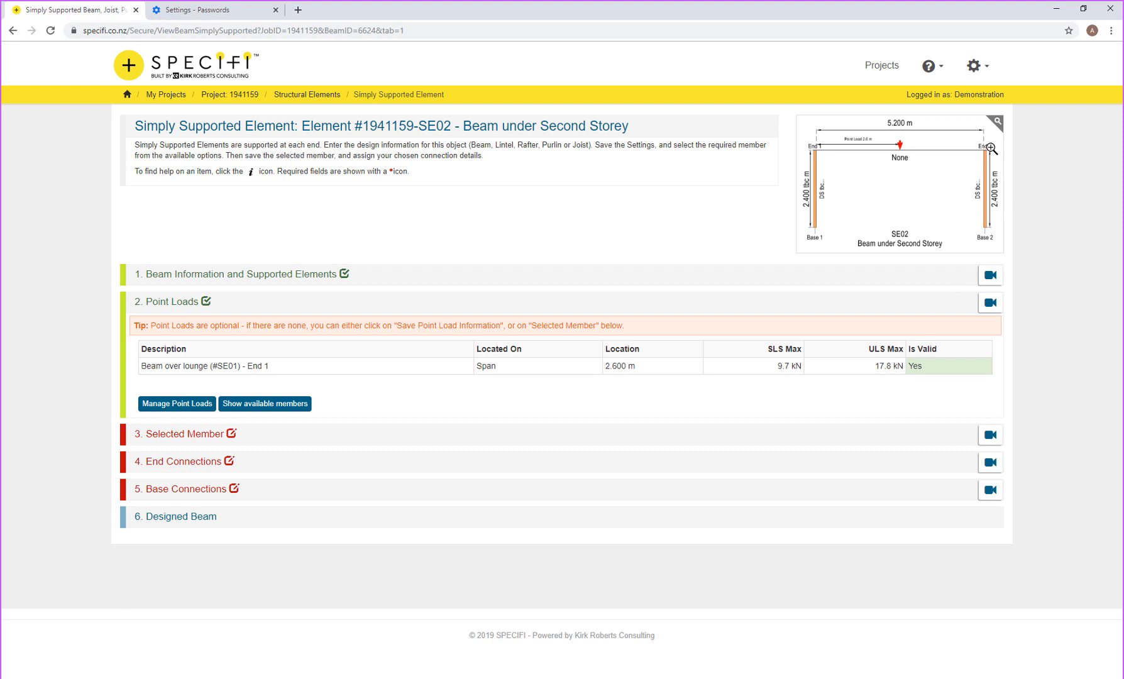
left_click(863, 142)
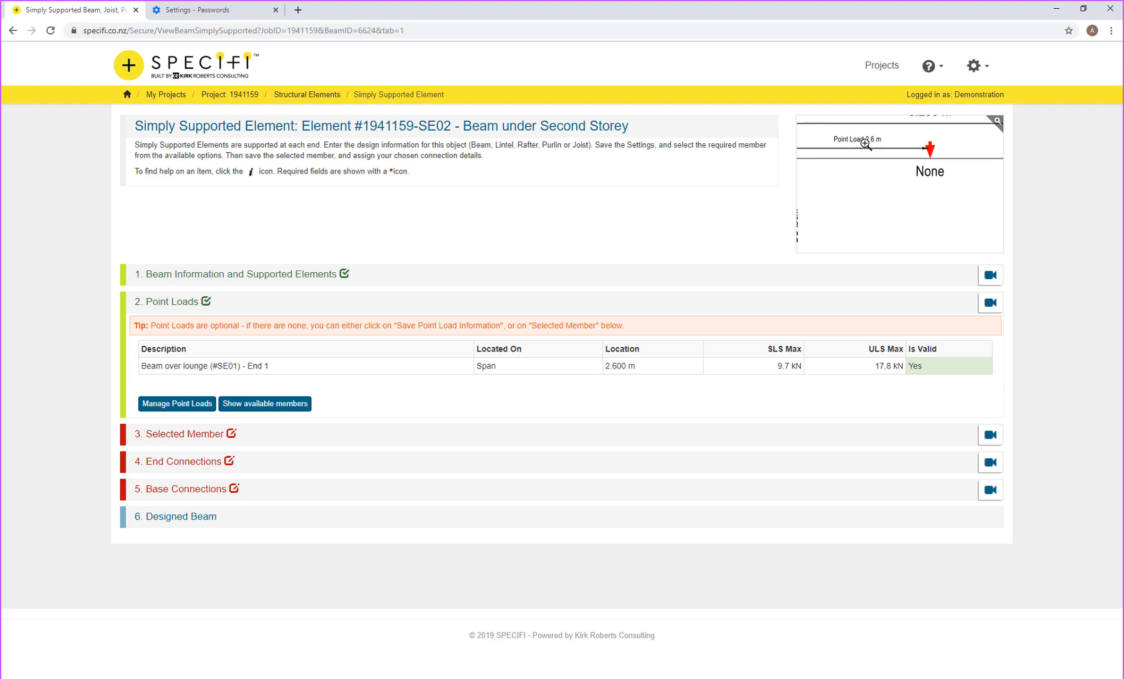
left_click(866, 144)
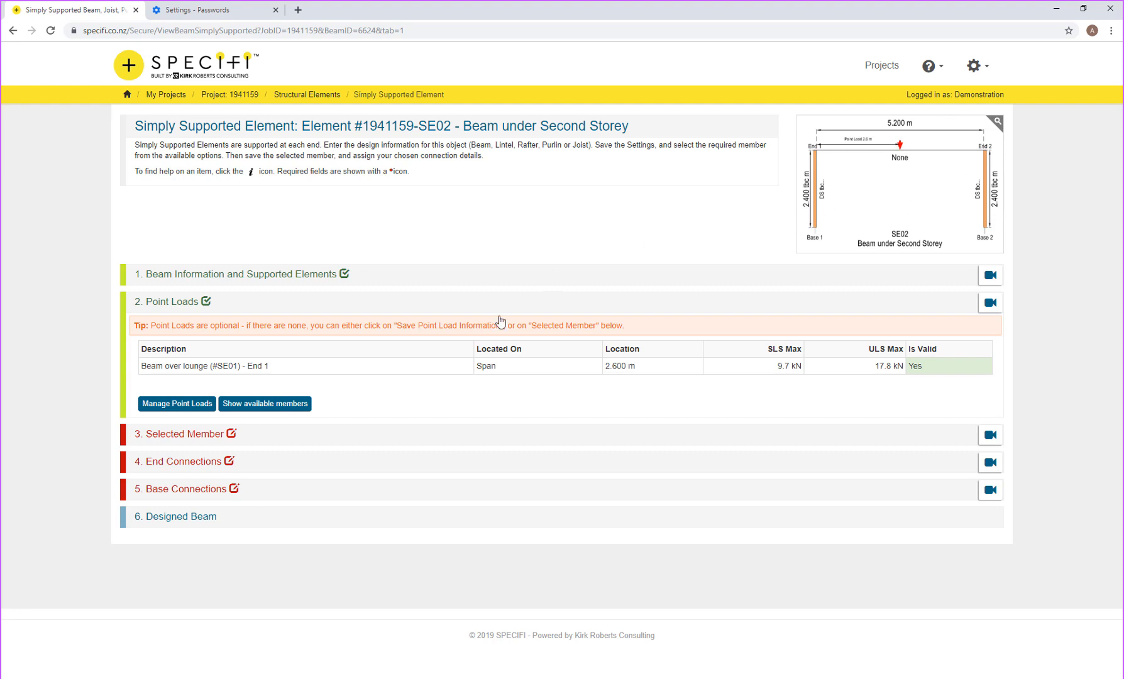
Step: Pick 250PFC from the possible beams and save it as the selected member
left_click(264, 409)
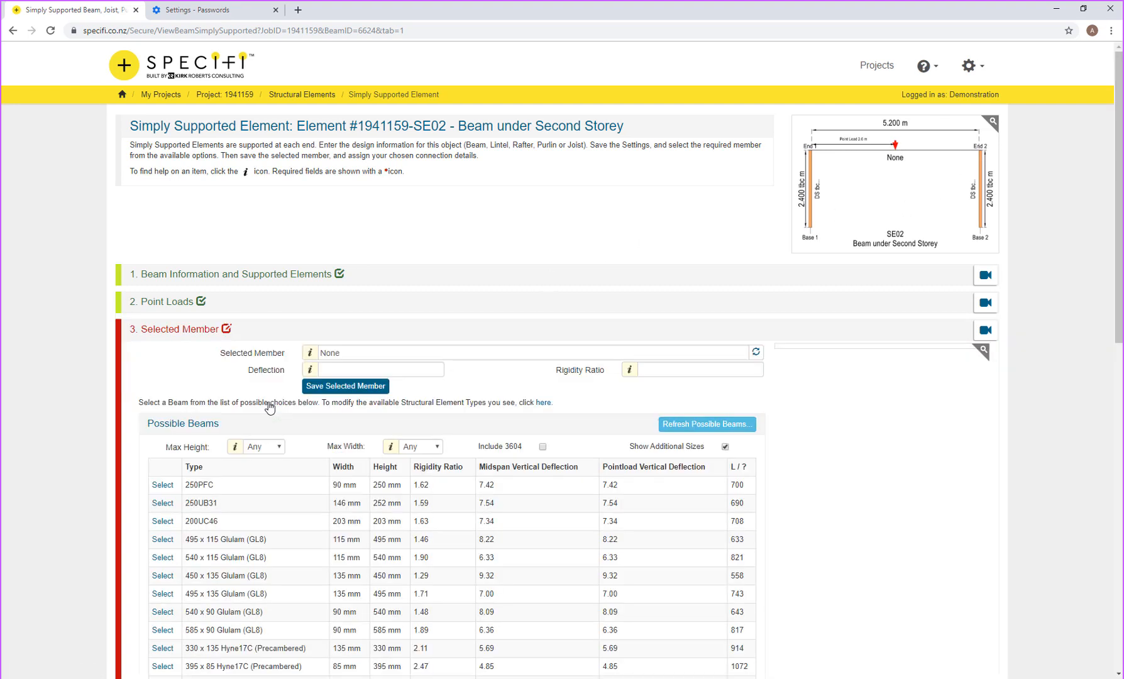
scroll(271, 416, "down", 3)
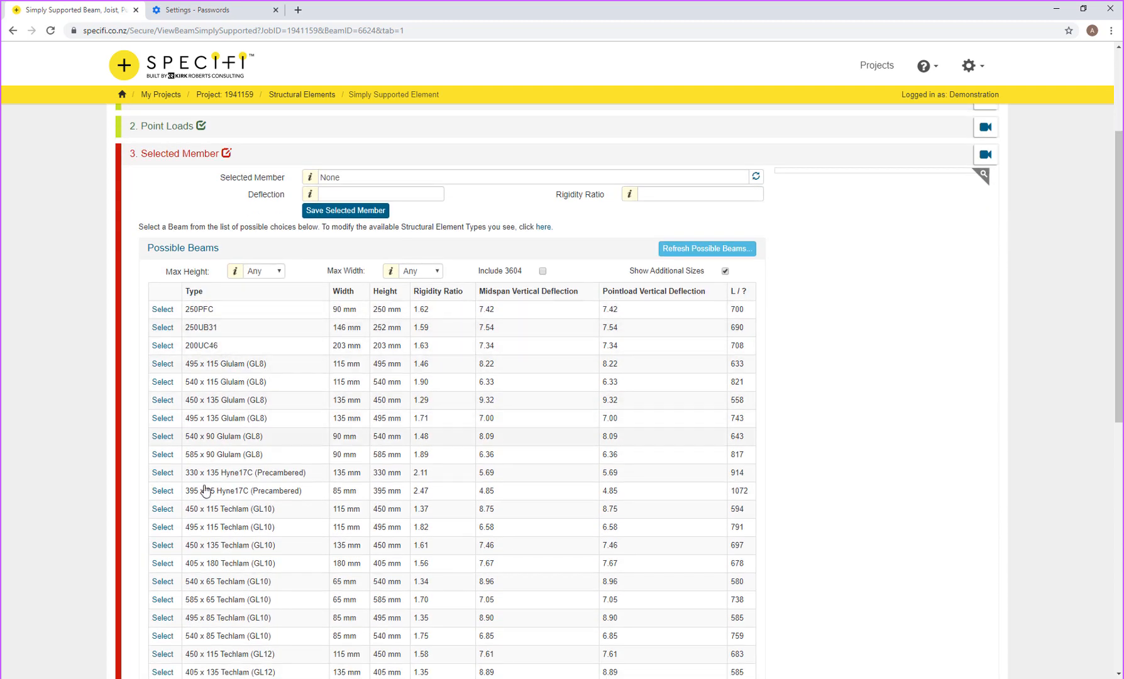
left_click(162, 309)
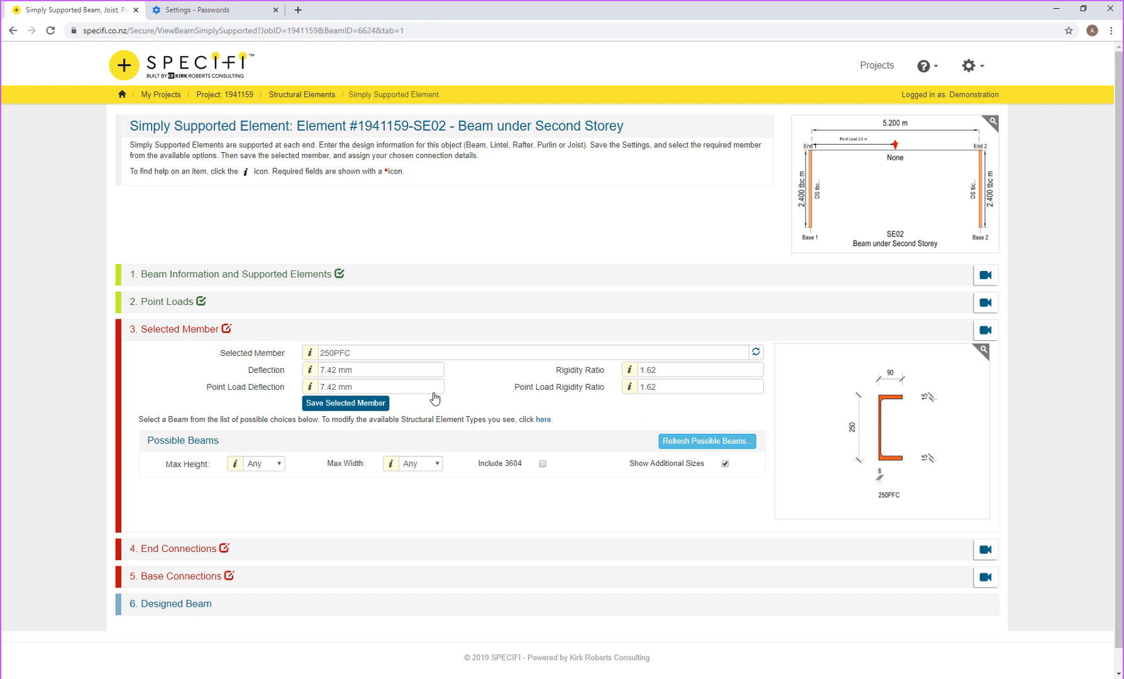
left_click(375, 406)
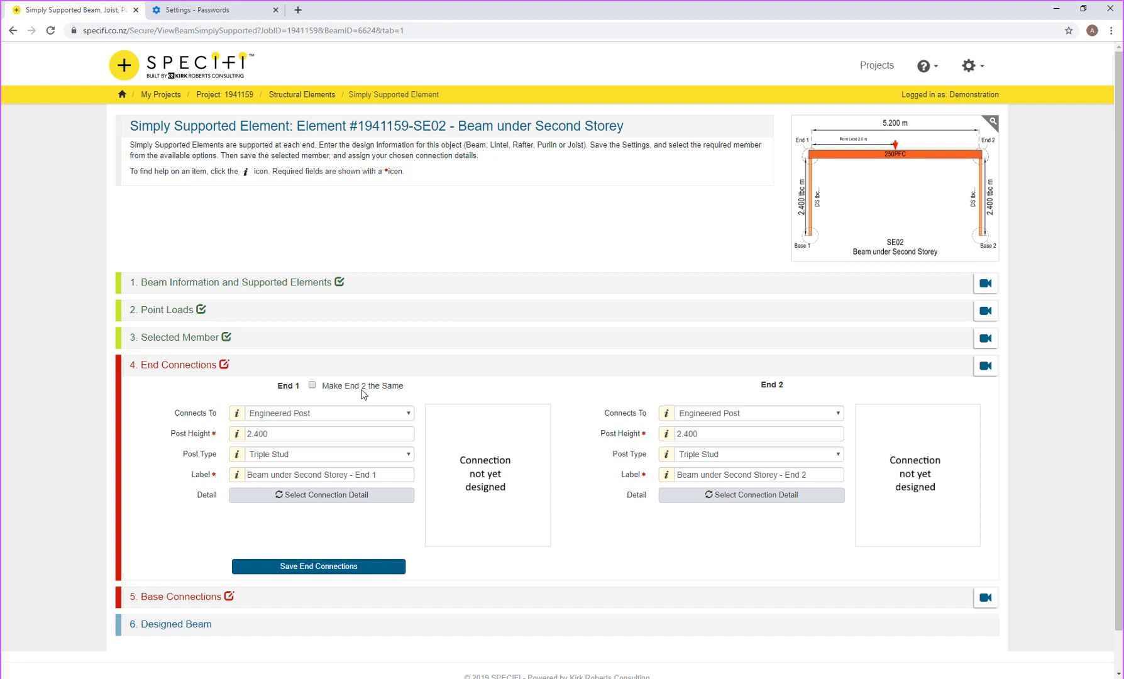
Step: Make End 2 match End 1 and change the post height from 2.400 to 2.600, keeping Triple Stud
left_click(364, 394)
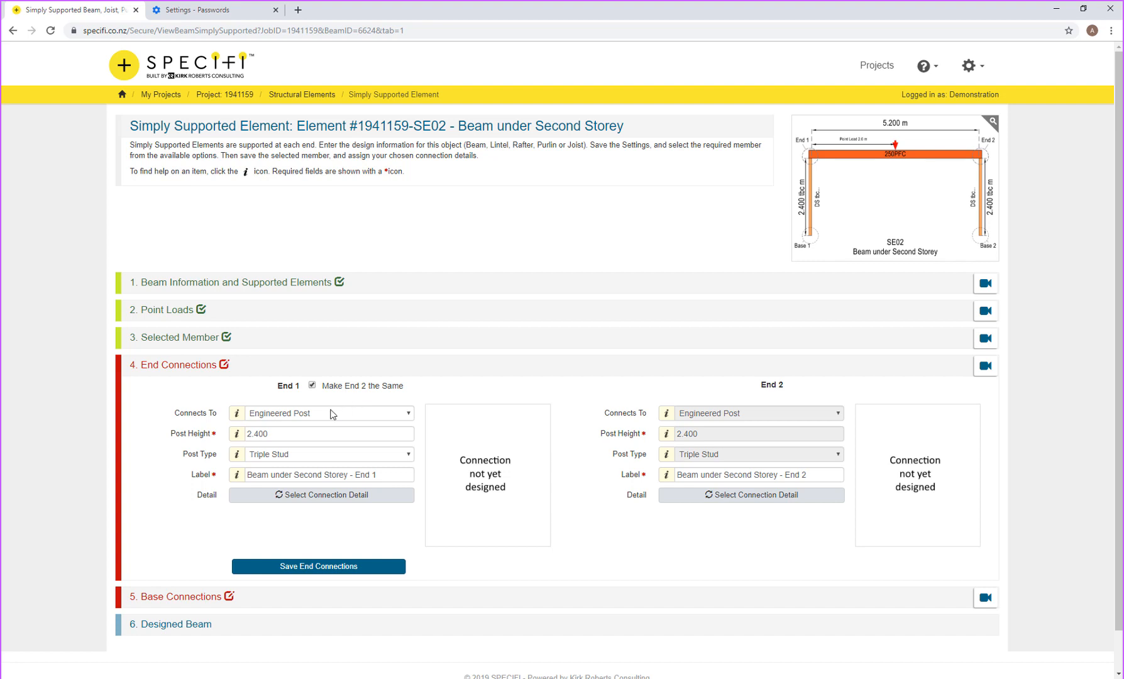
left_click(306, 432)
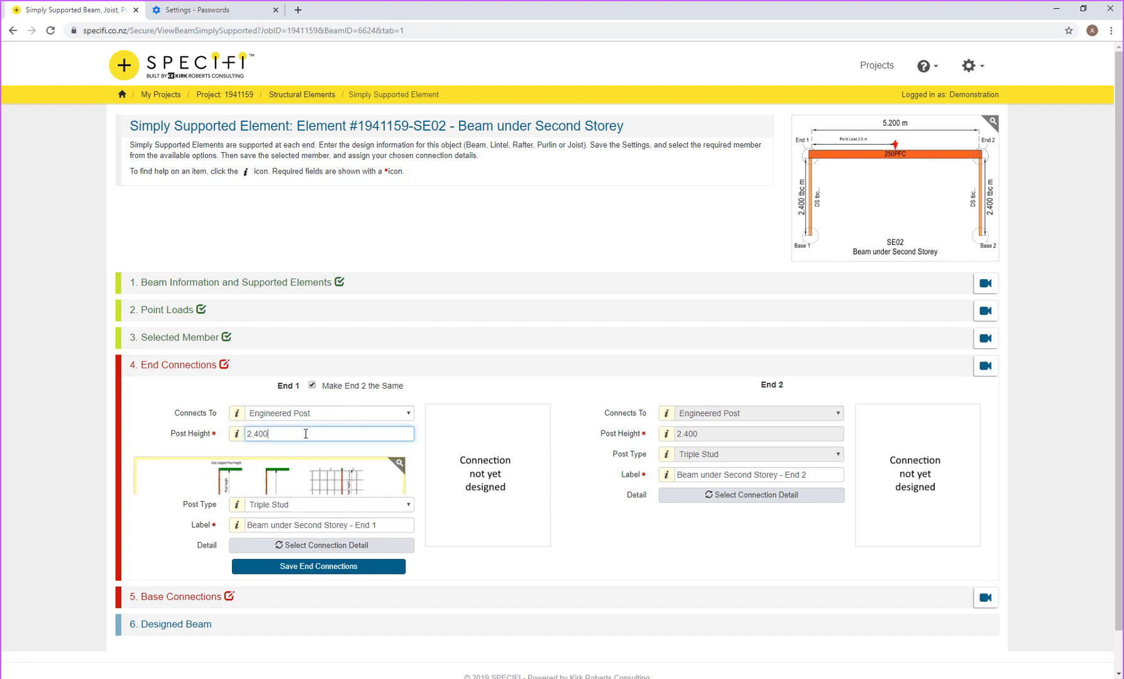
left_click_drag(306, 433, 233, 433)
type("2.600")
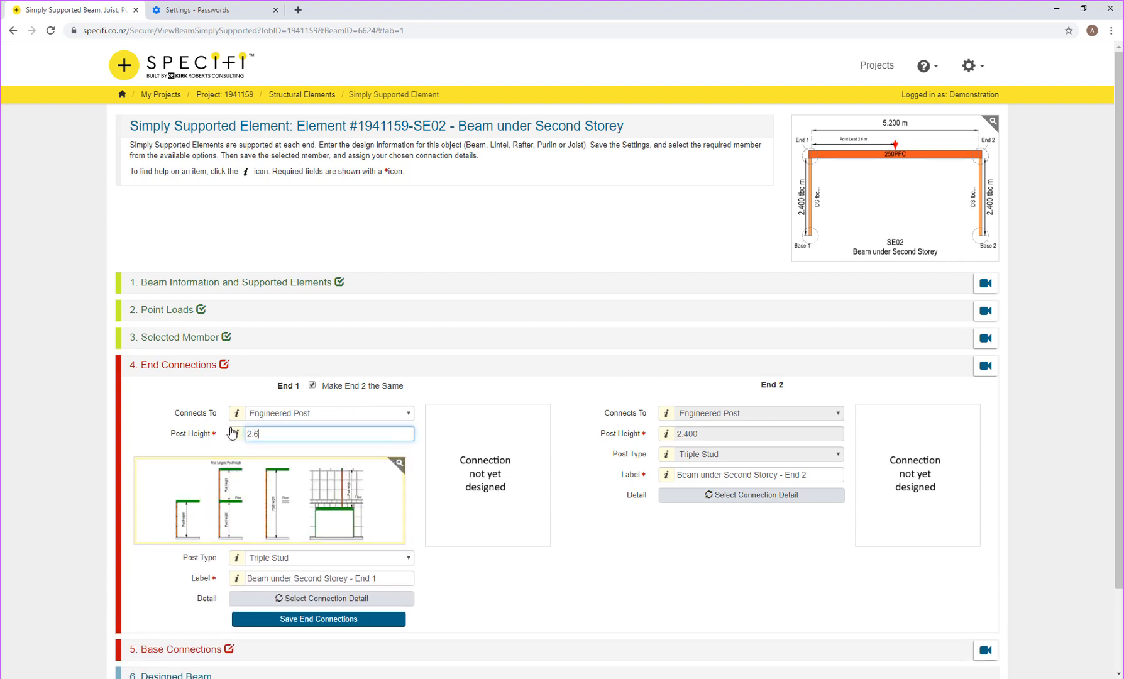
key("Tab")
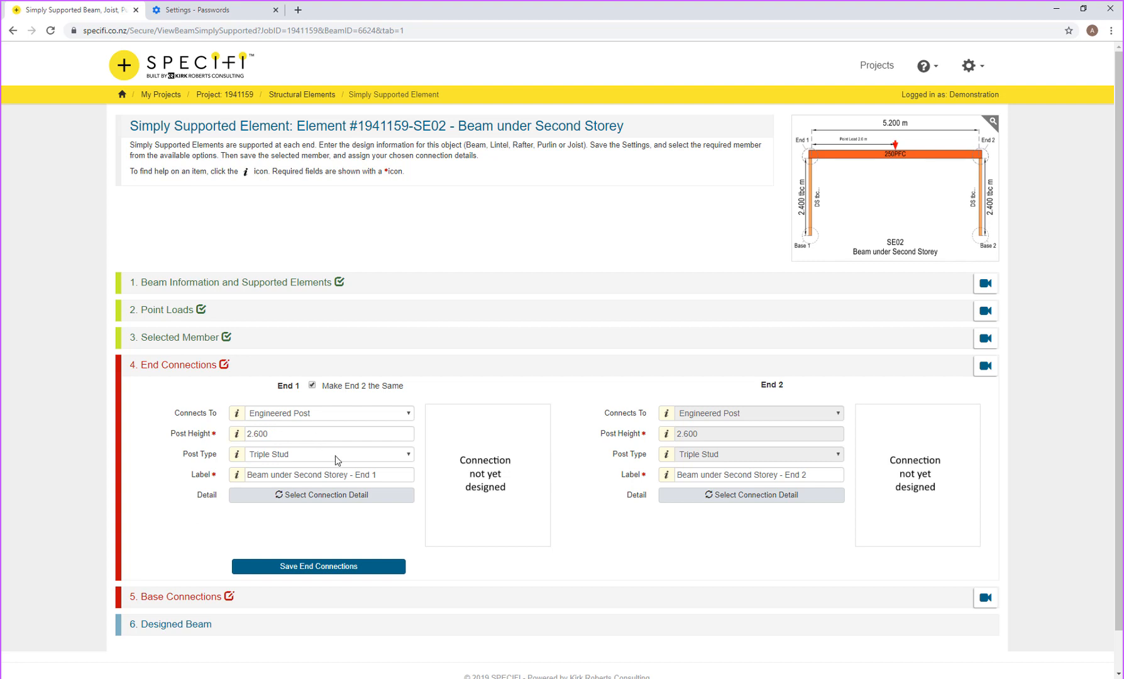
left_click(335, 456)
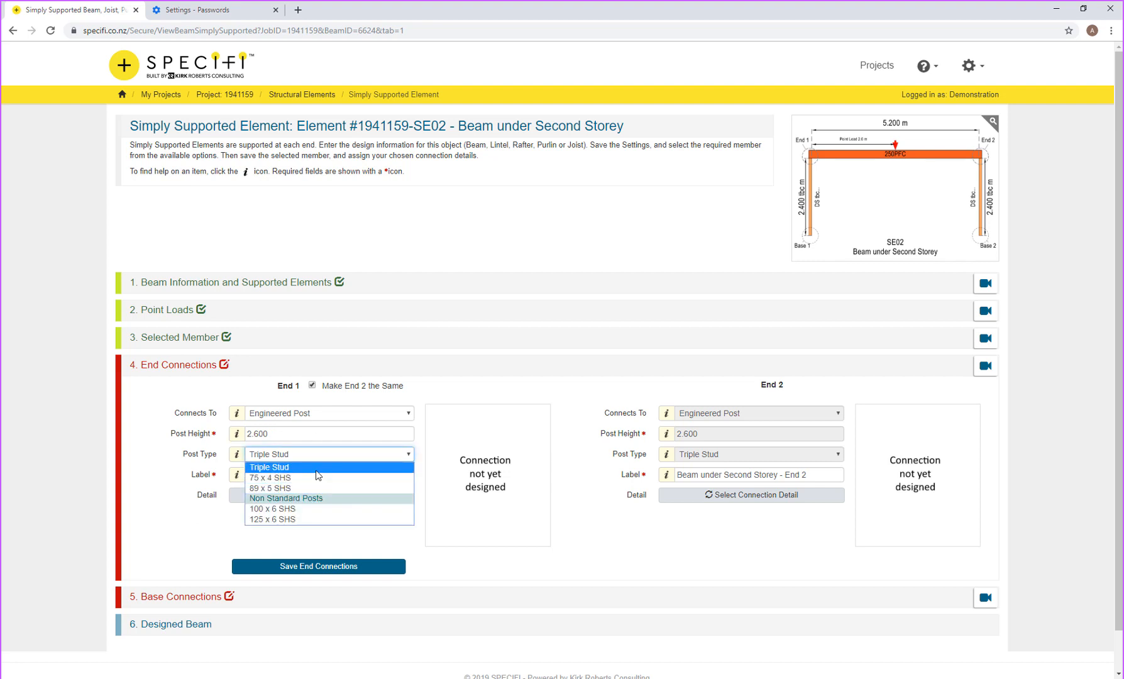
left_click(318, 476)
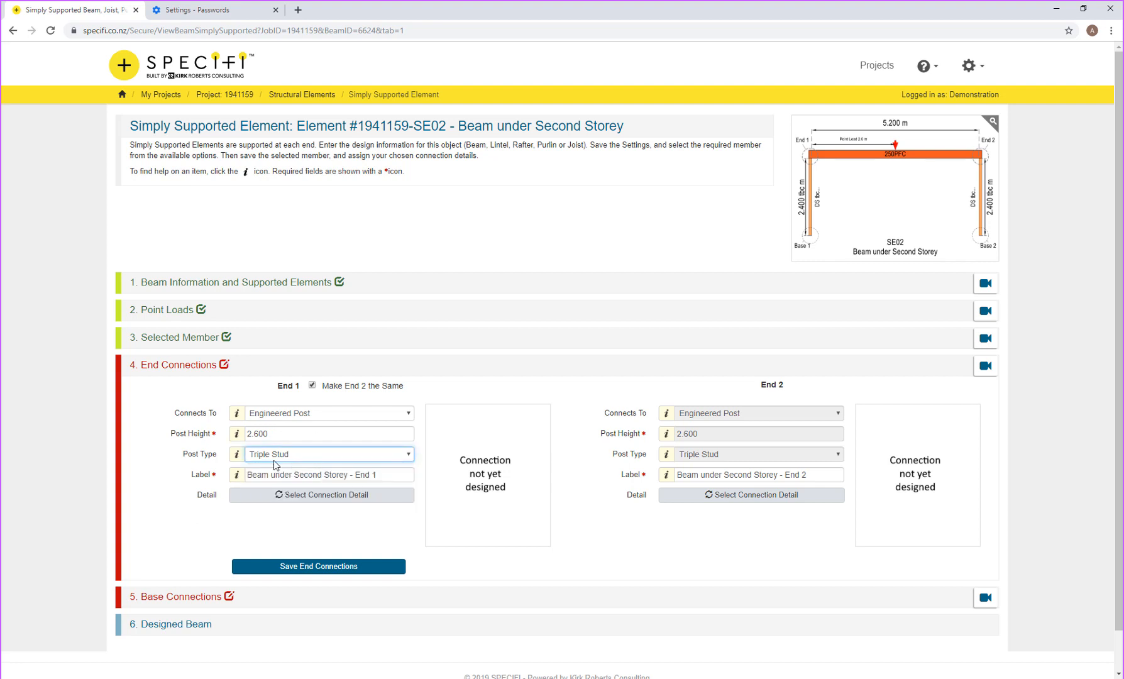
Step: Assign End 1 the third connection drawing: 250PFC end plate with KR-140 cleat on triple studs
left_click(328, 496)
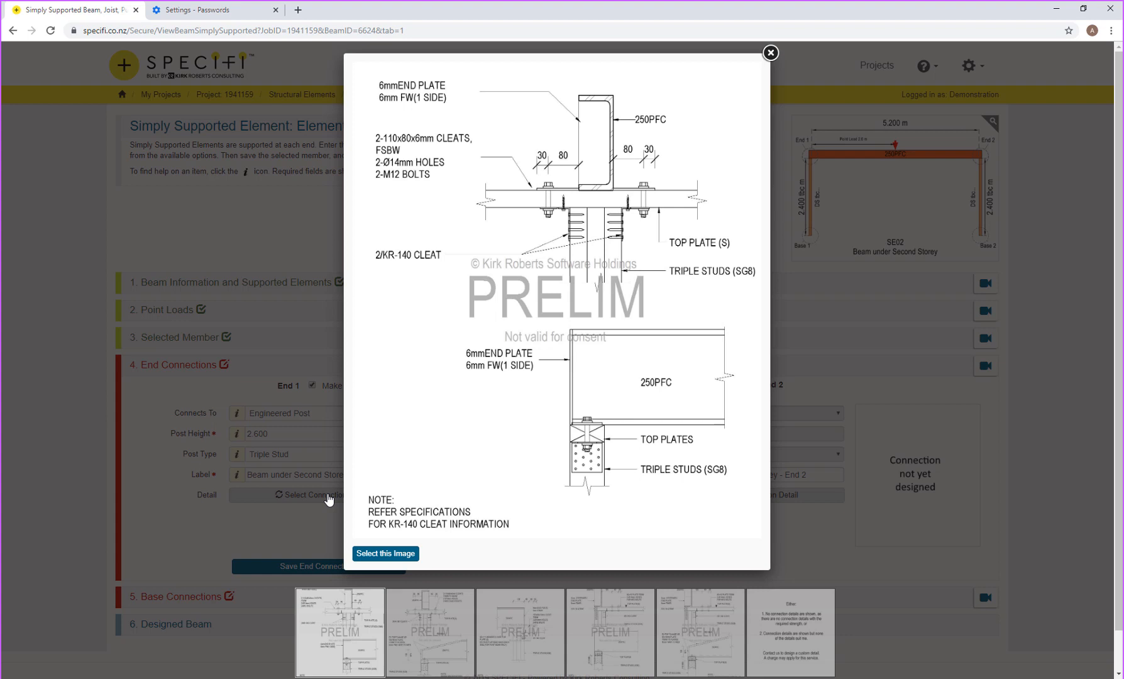
left_click(745, 300)
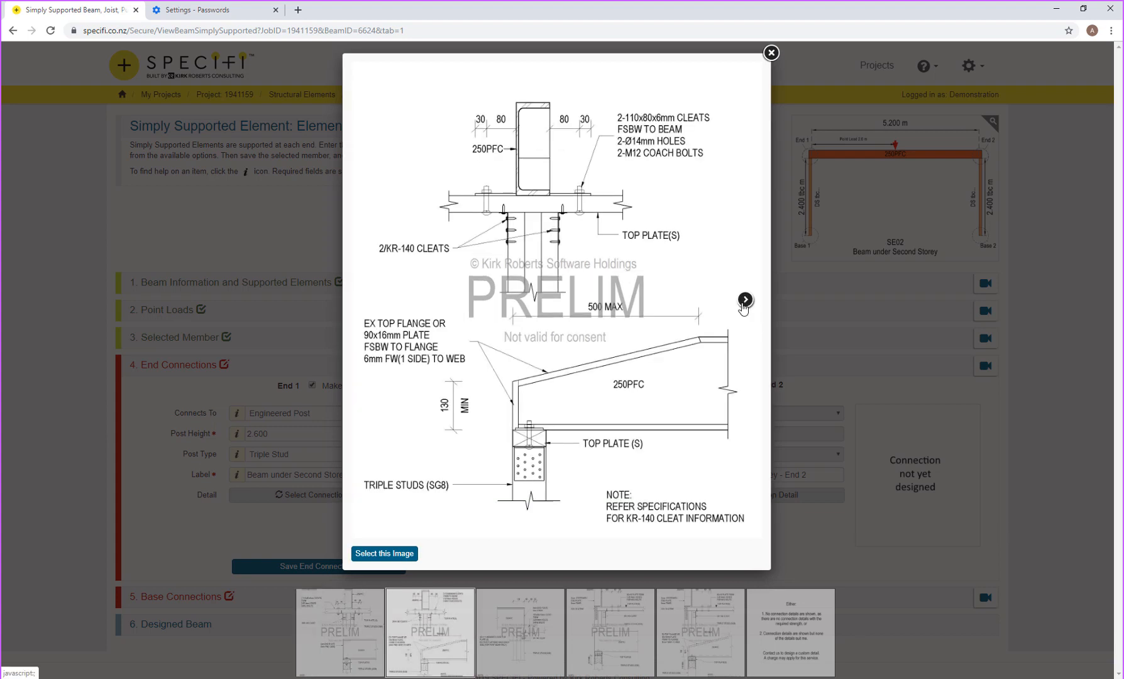
mouse_move(445, 306)
mouse_move(745, 301)
left_click(745, 300)
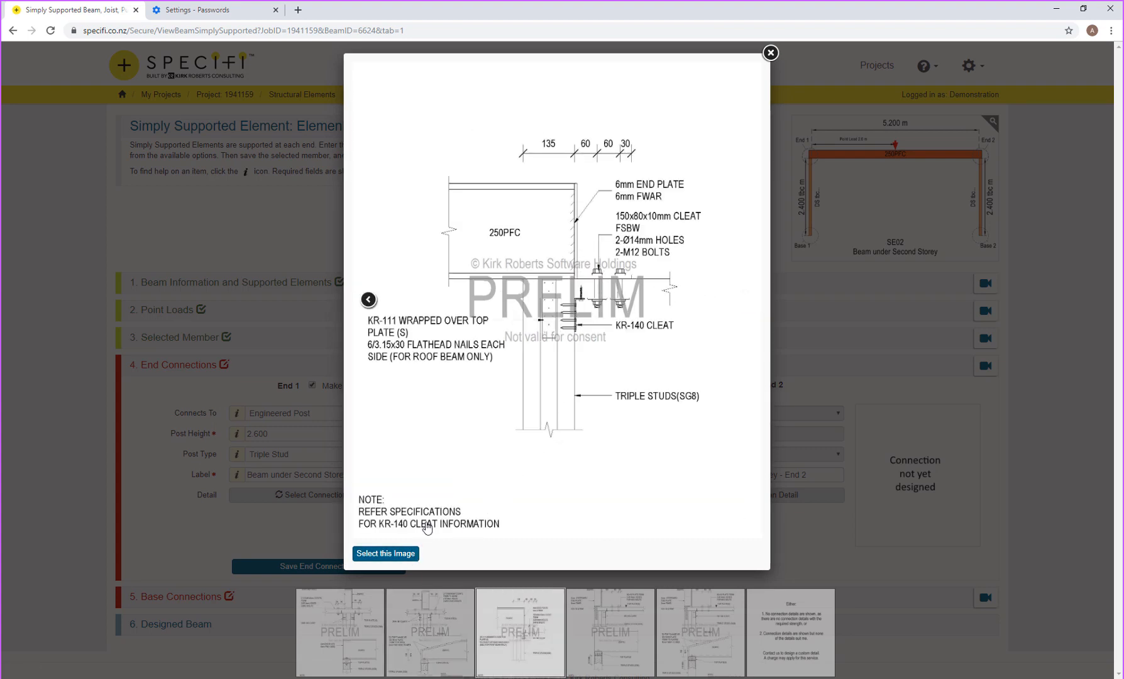
left_click(403, 555)
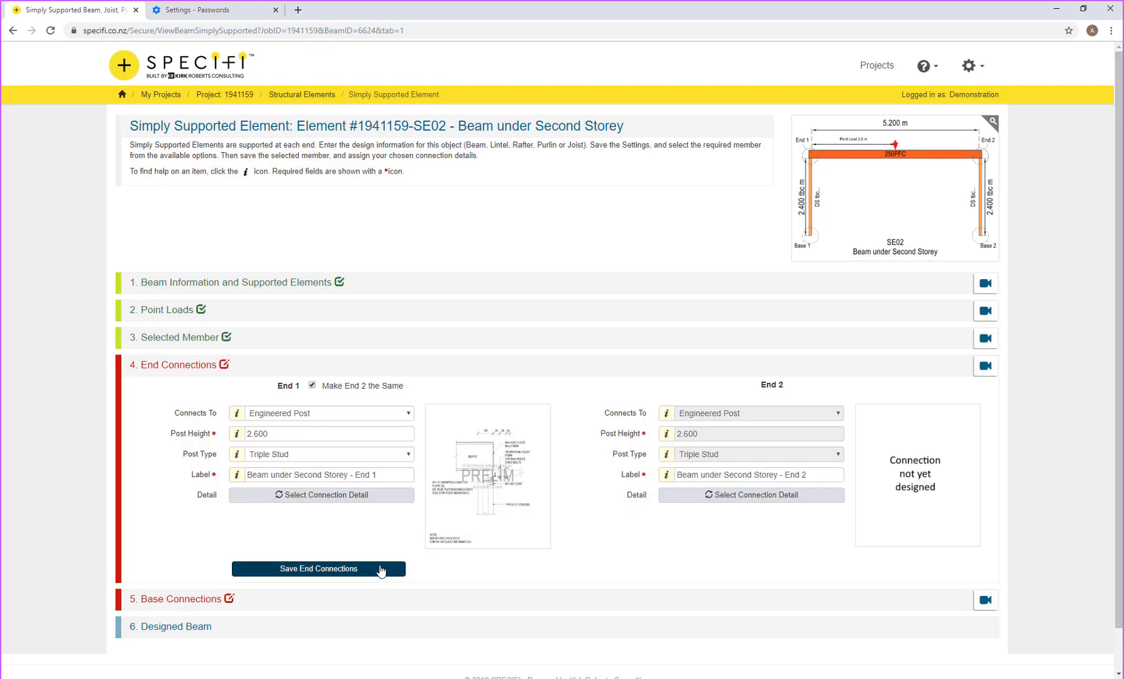
Step: Save the end connections and bring up End 1's base support type choices
left_click(337, 572)
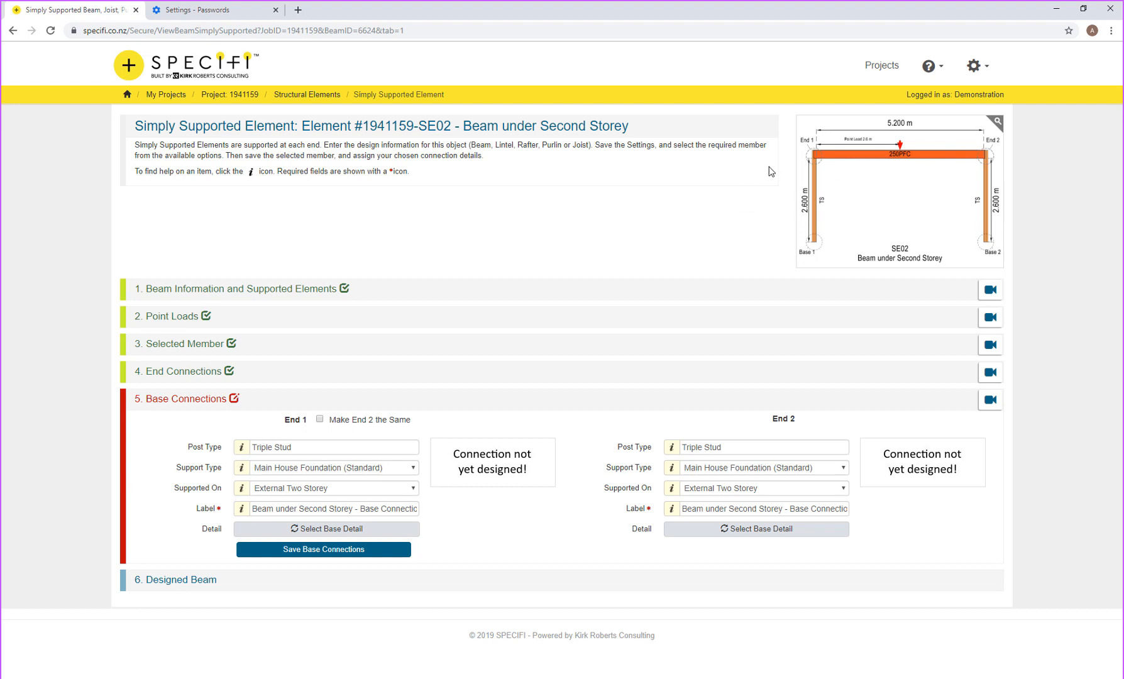
left_click(911, 152)
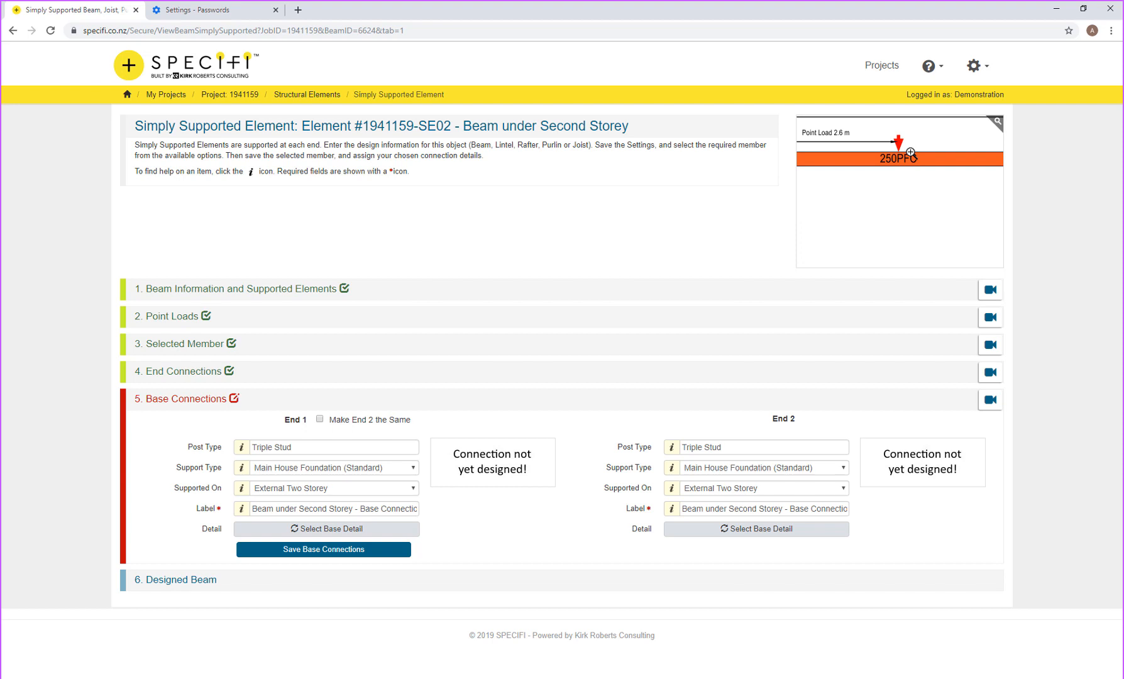
left_click(910, 152)
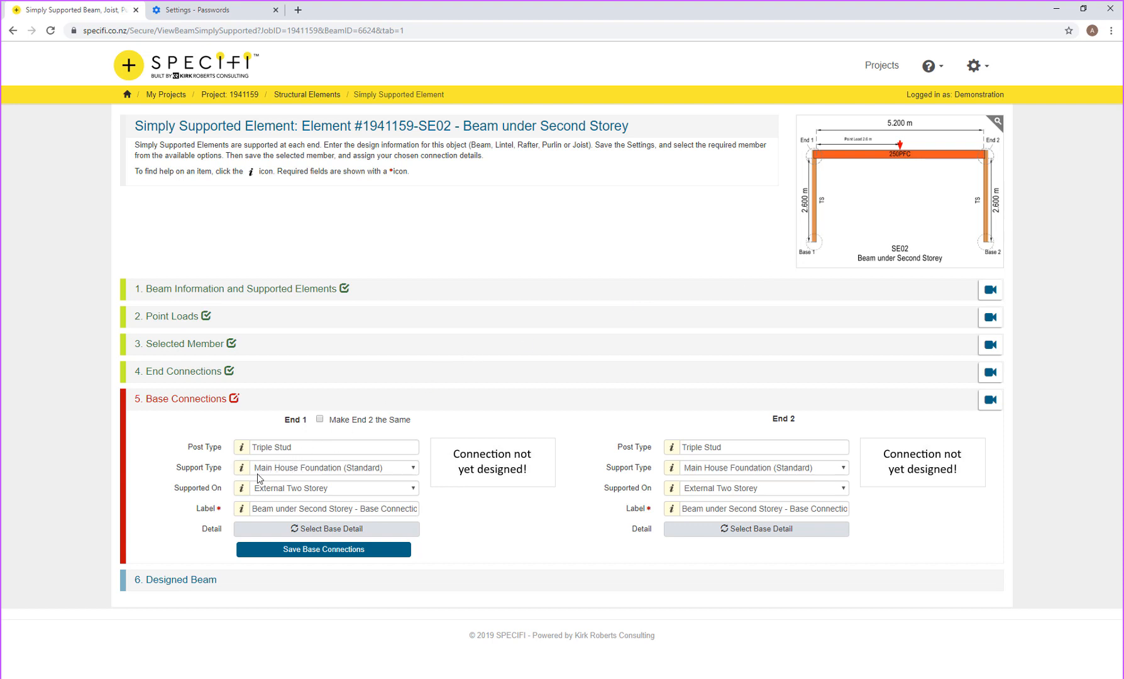
left_click(272, 473)
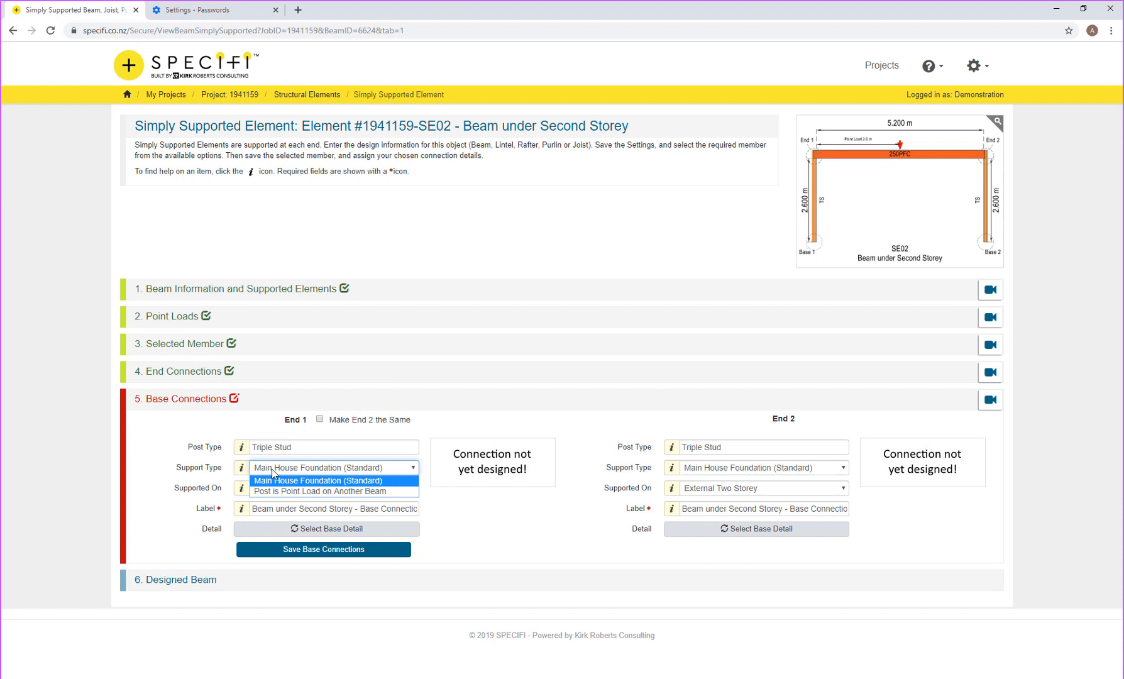
Step: Support End 1's base on External Two Storey with the KR-140 base detail, End 2 matching
left_click(305, 481)
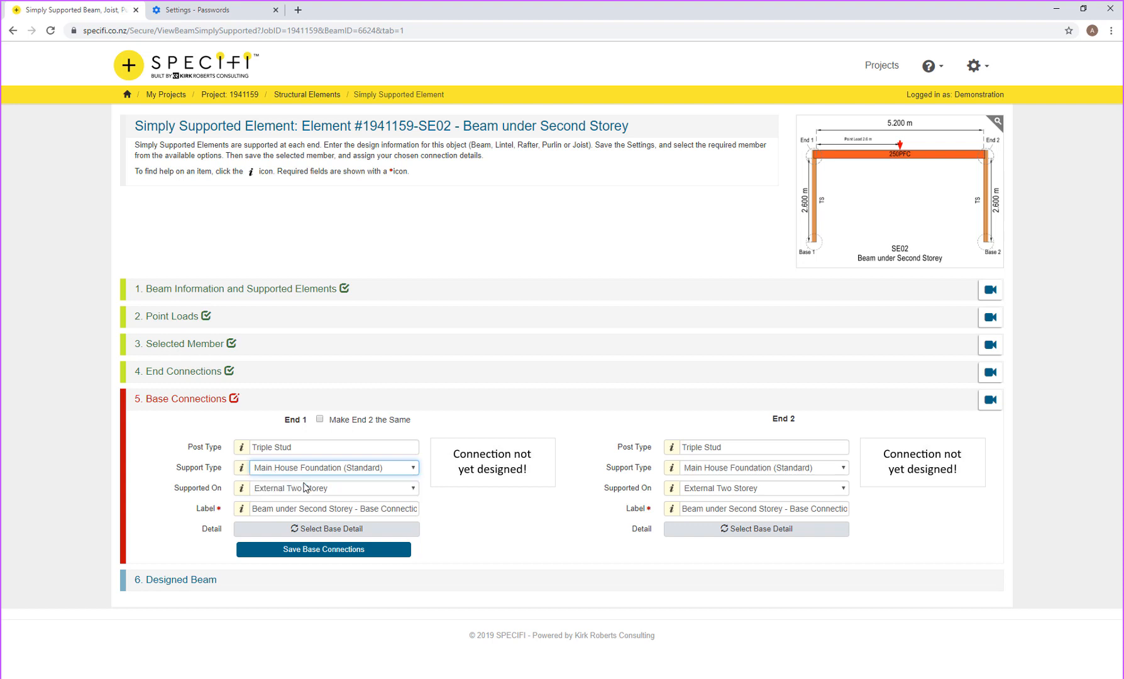
left_click(298, 488)
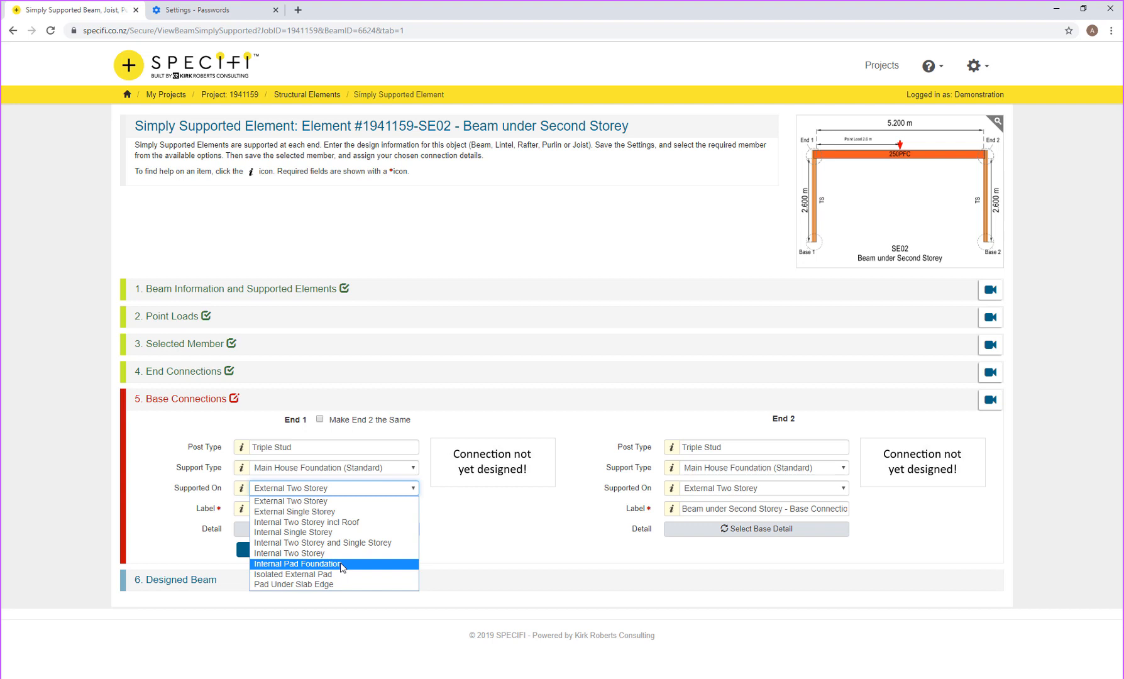
left_click(306, 503)
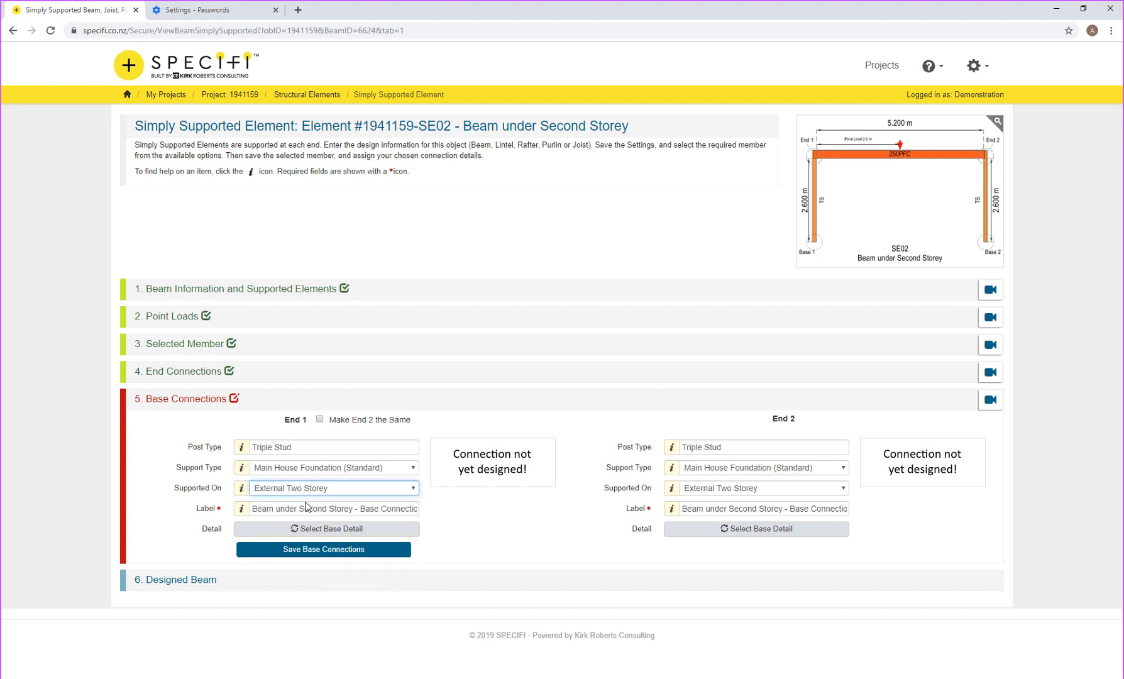
left_click(320, 420)
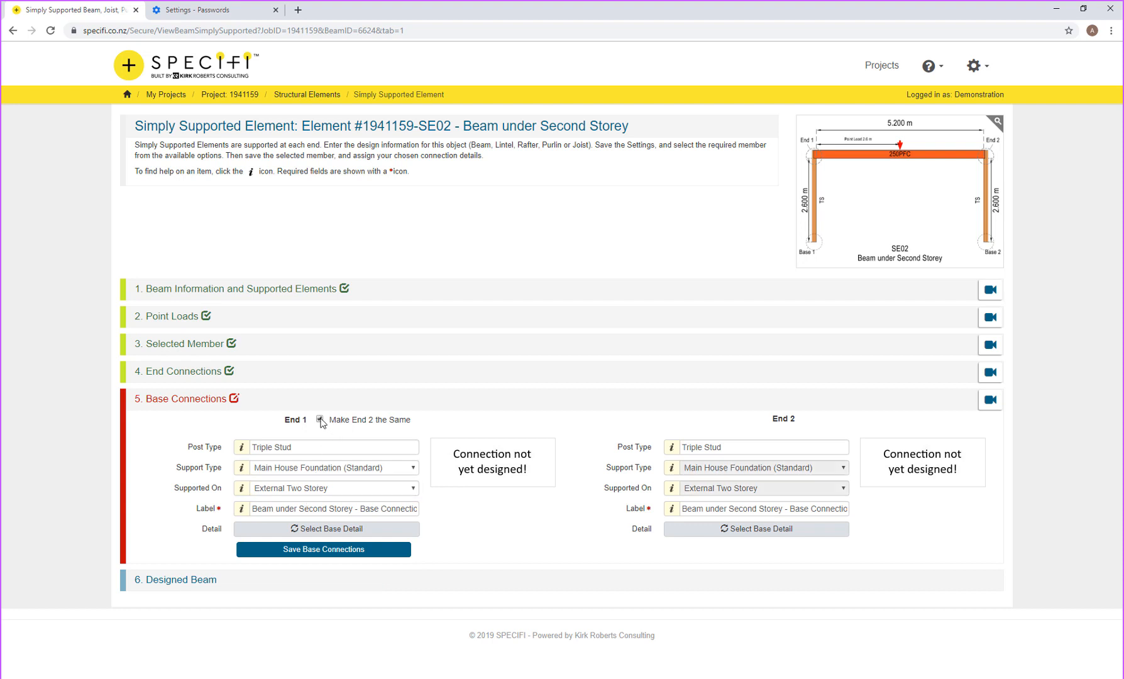
left_click(320, 531)
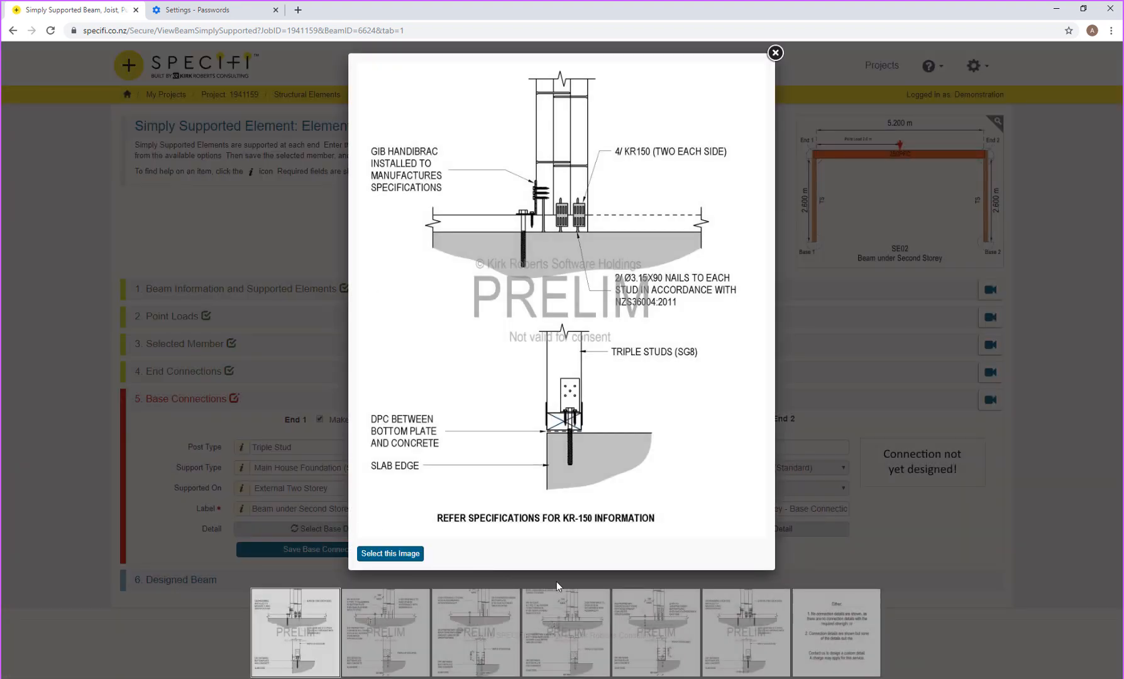
left_click(571, 609)
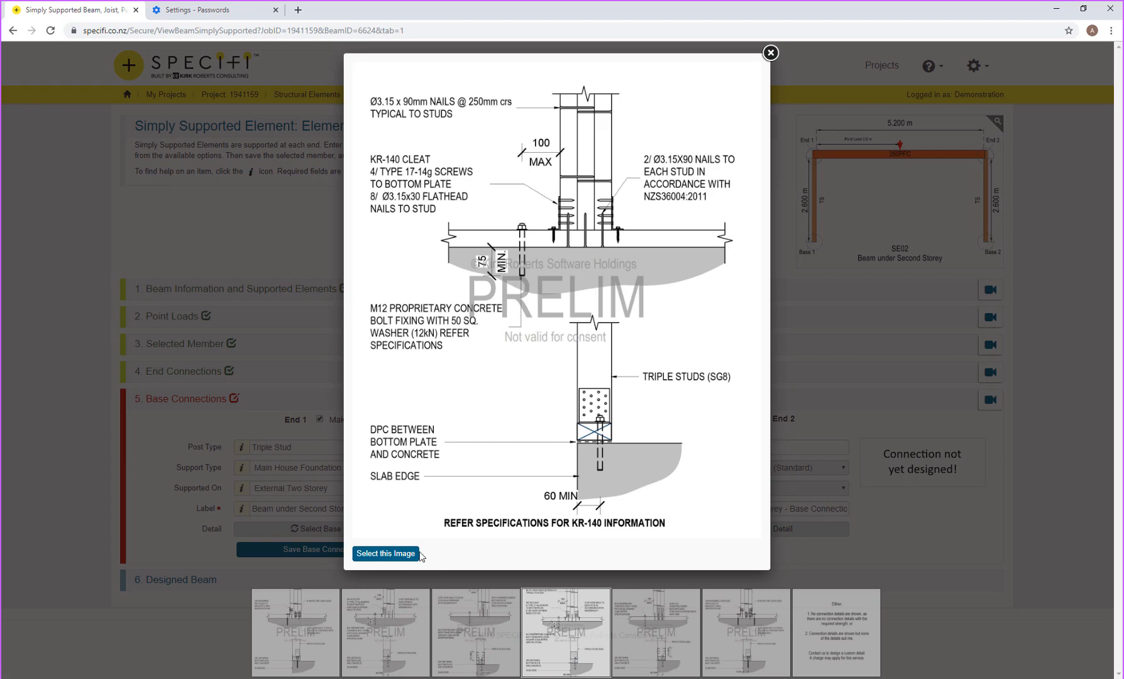
left_click(401, 554)
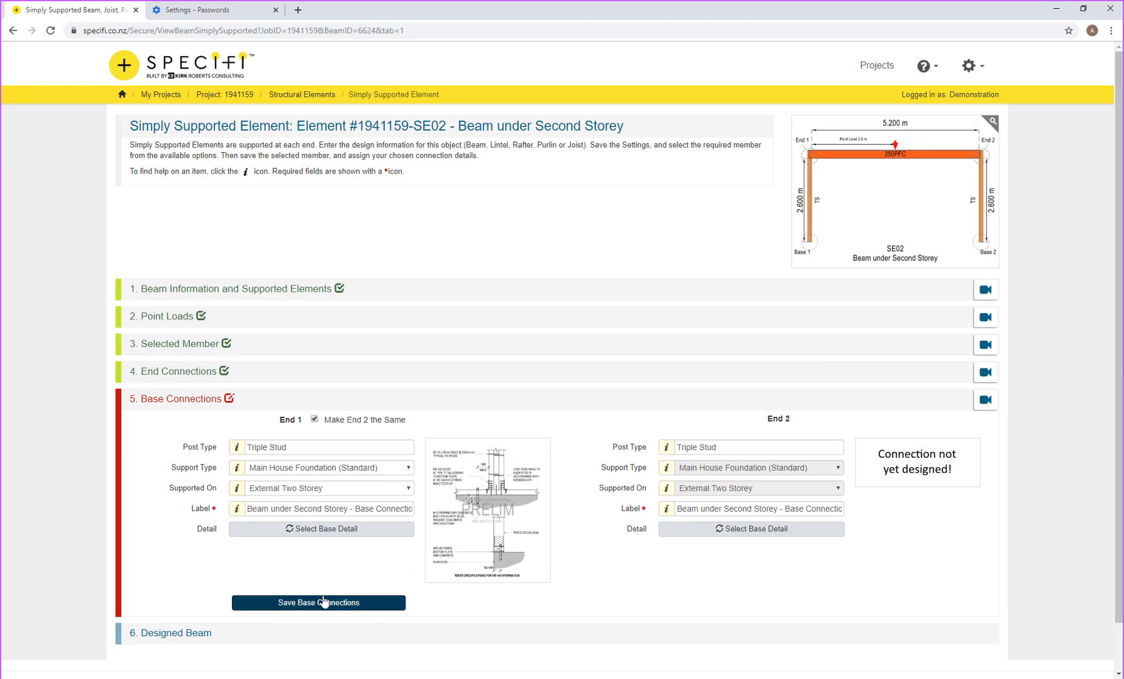
Step: Save SE02's base connections and go on to design another structural element
left_click(319, 603)
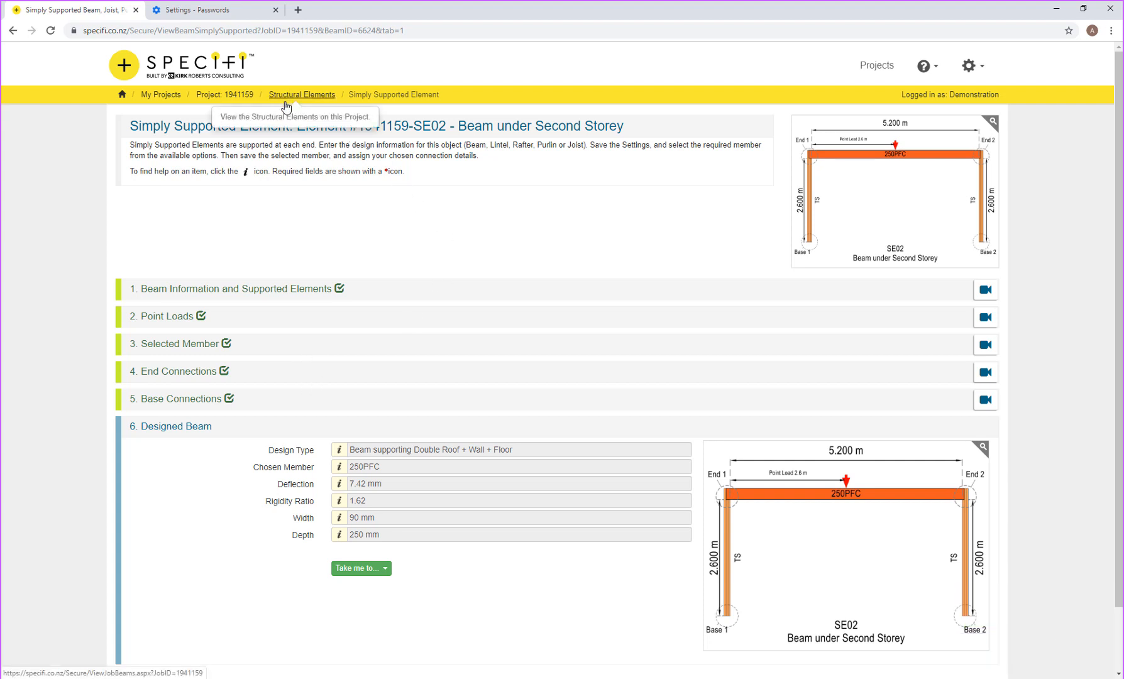
left_click(381, 575)
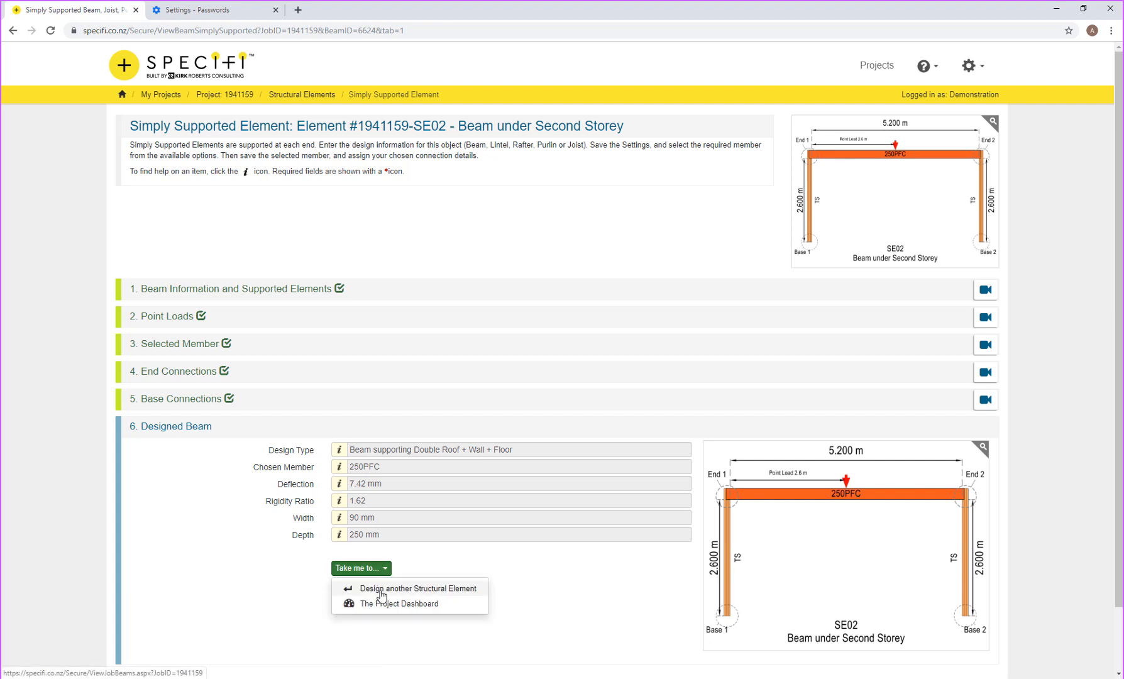
left_click(381, 592)
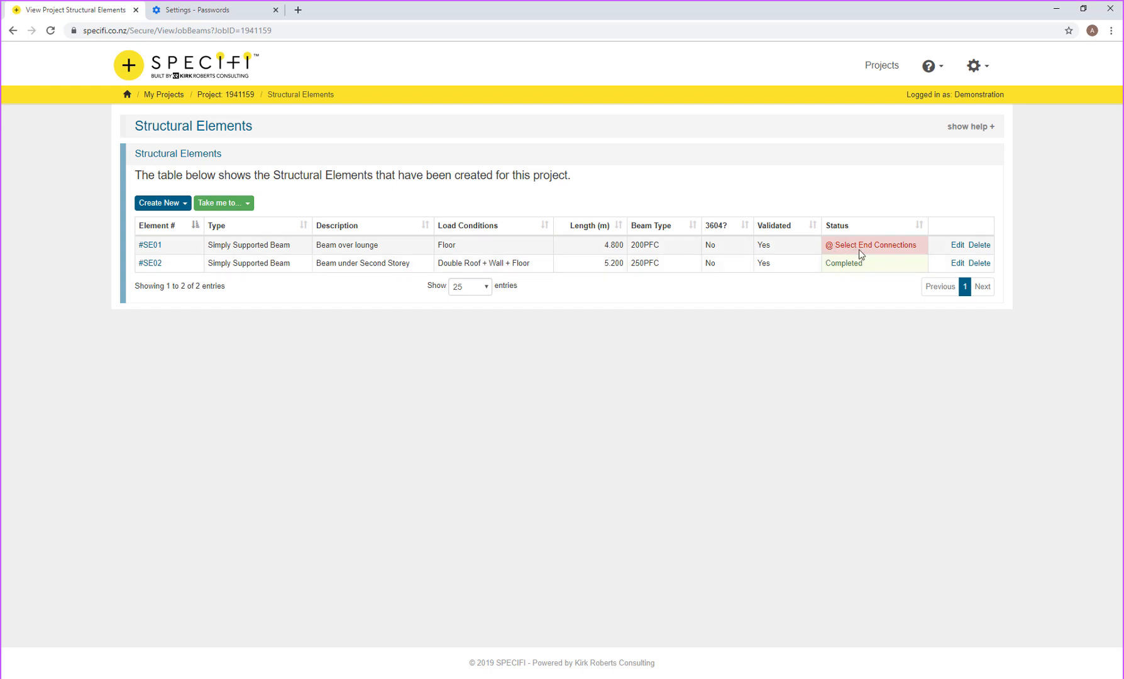
Step: Open SE01 Beam over lounge, dismiss the invalid-connection alert and expand End Connections
left_click(157, 251)
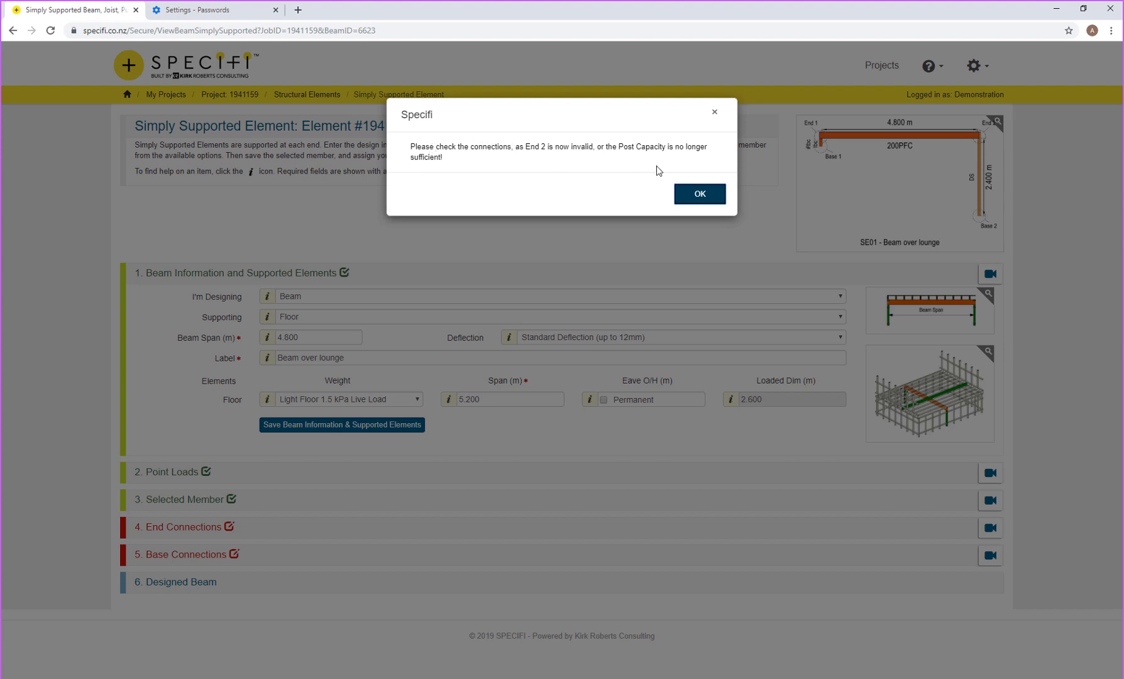
left_click(700, 195)
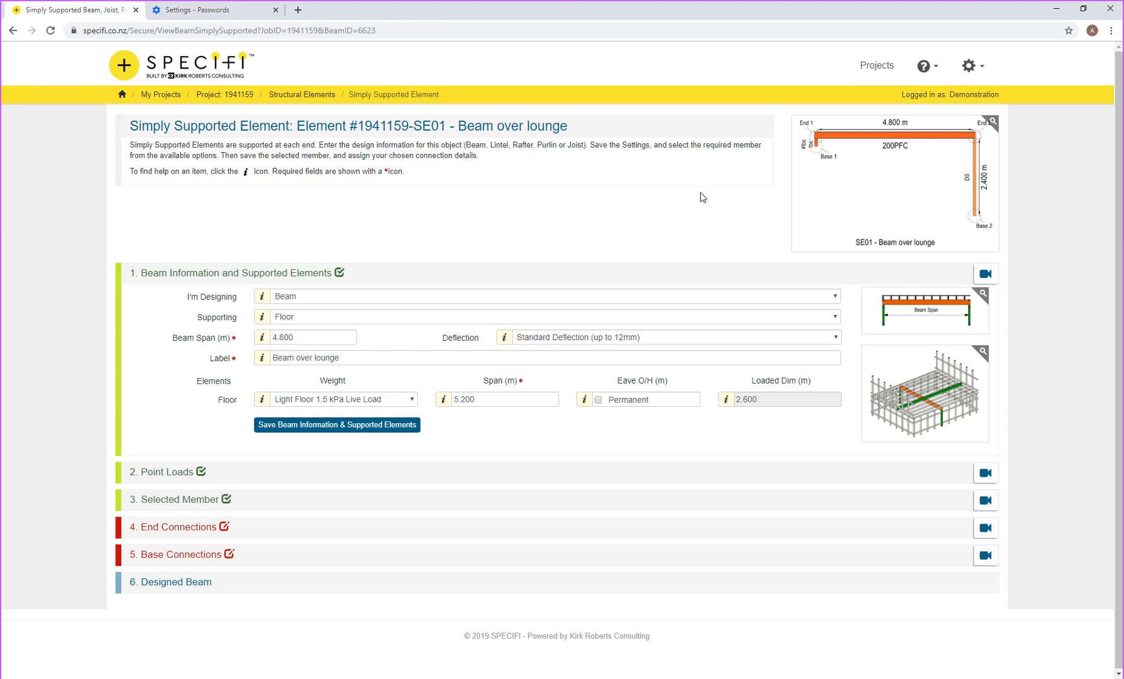
left_click(145, 532)
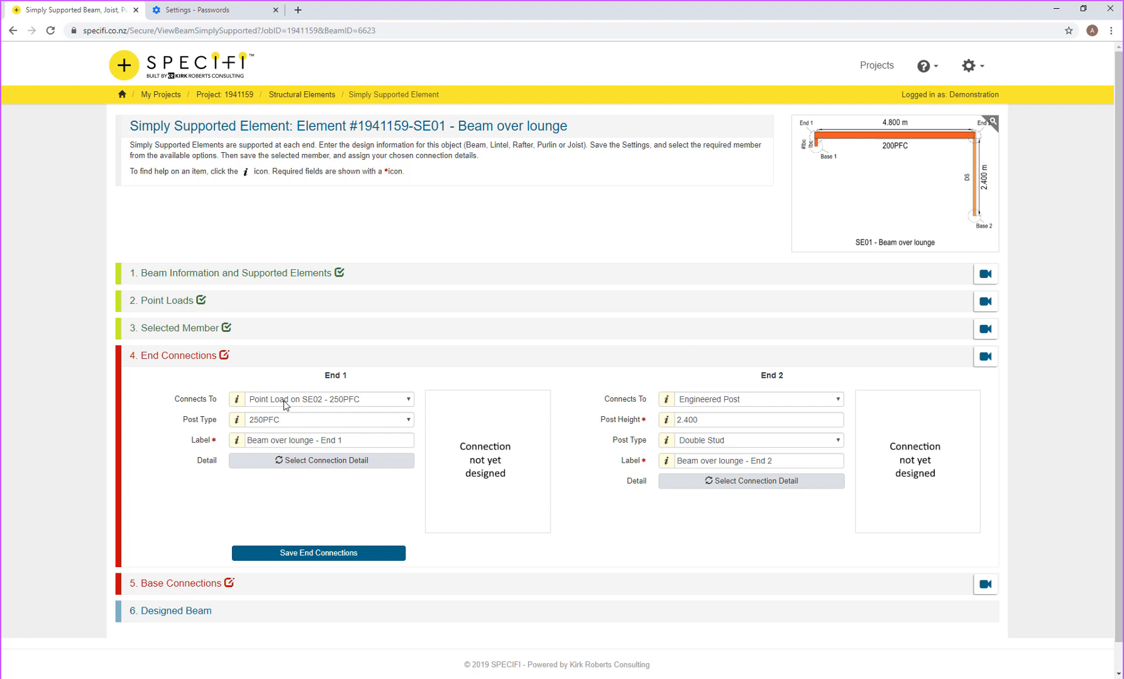
Step: Assign End 1 the third gallery drawing, 250PFC 6mm cleat with M16 bolts, and save
left_click(310, 461)
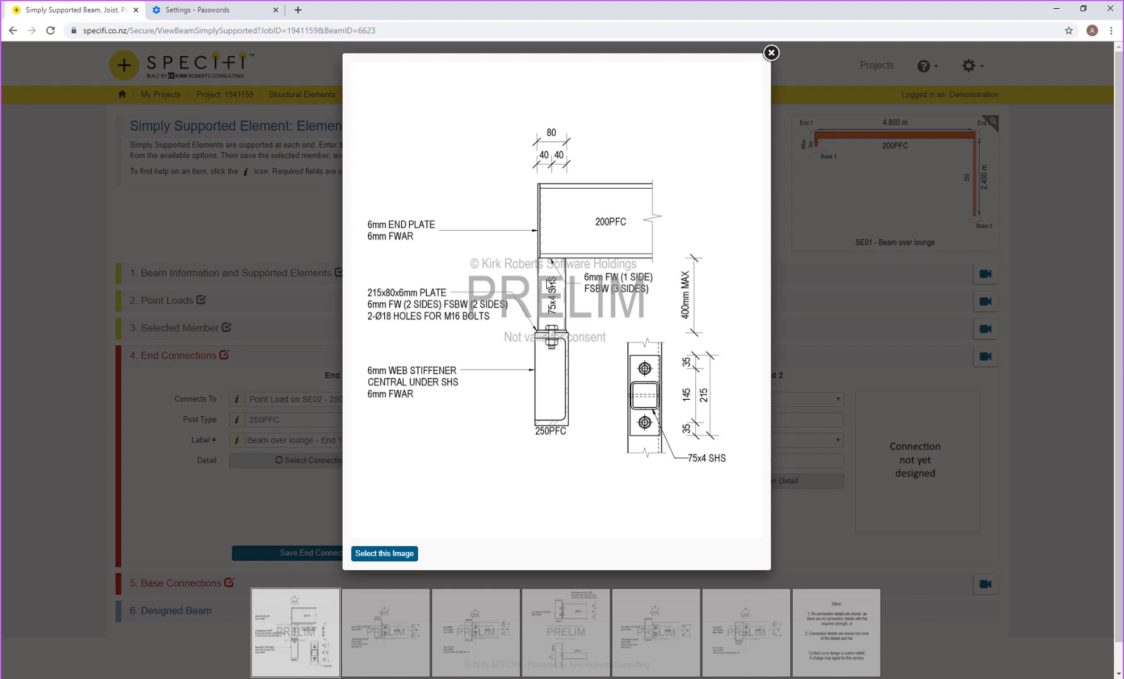
mouse_move(633, 273)
left_click(744, 301)
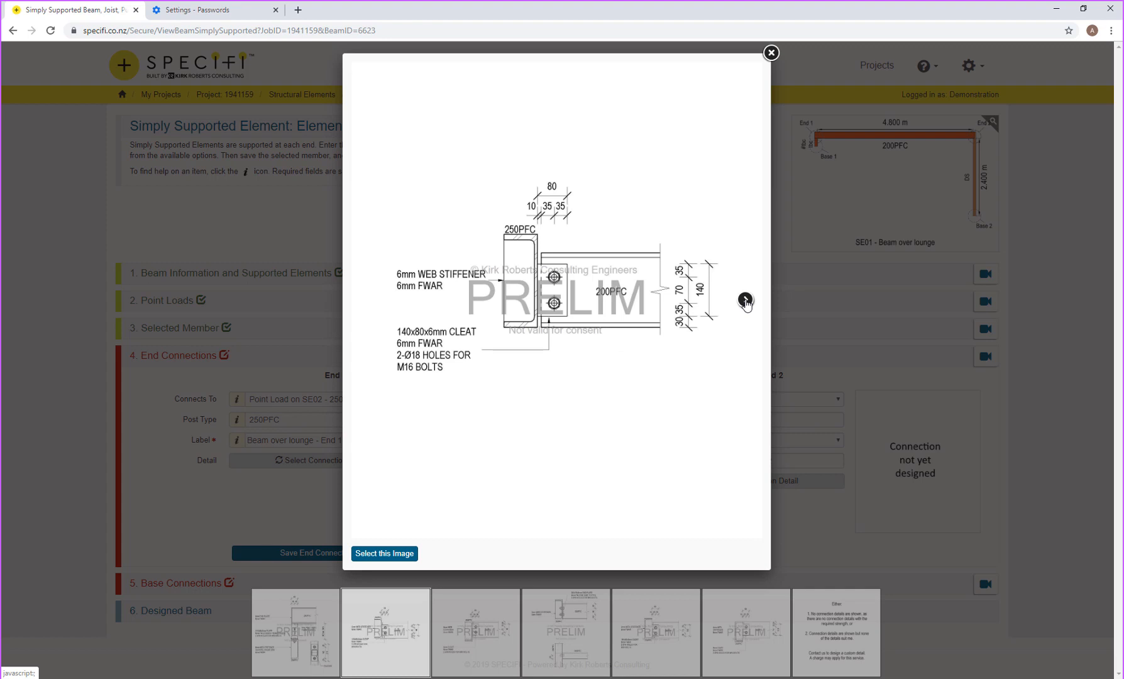
left_click(745, 301)
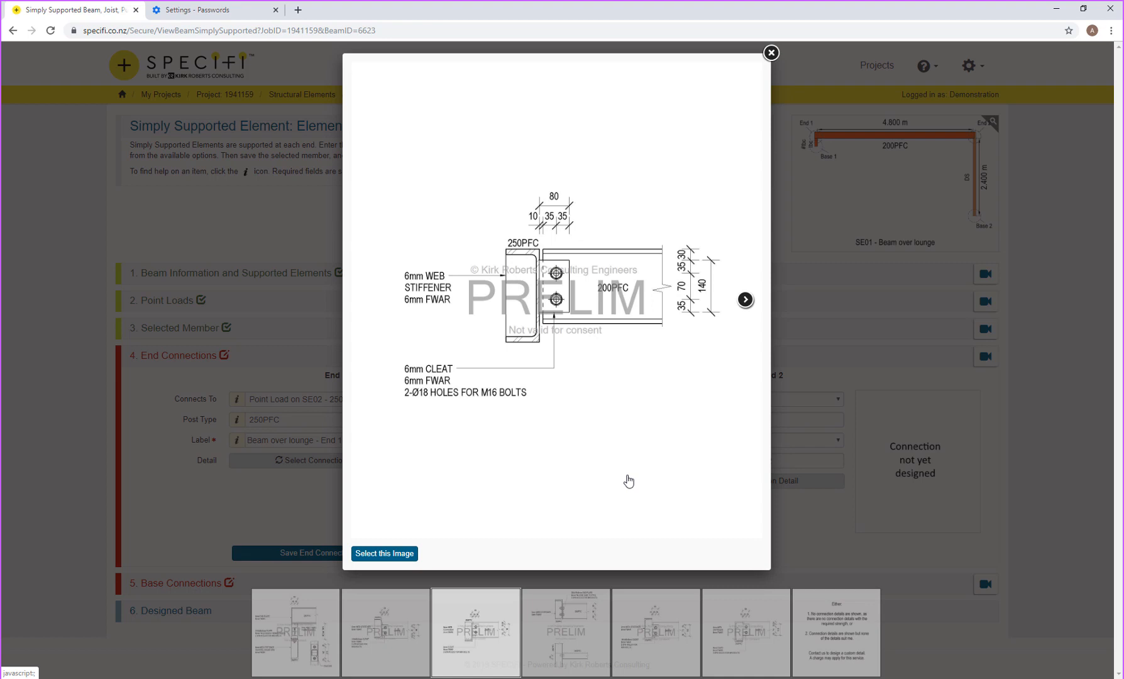
left_click(591, 607)
left_click(672, 620)
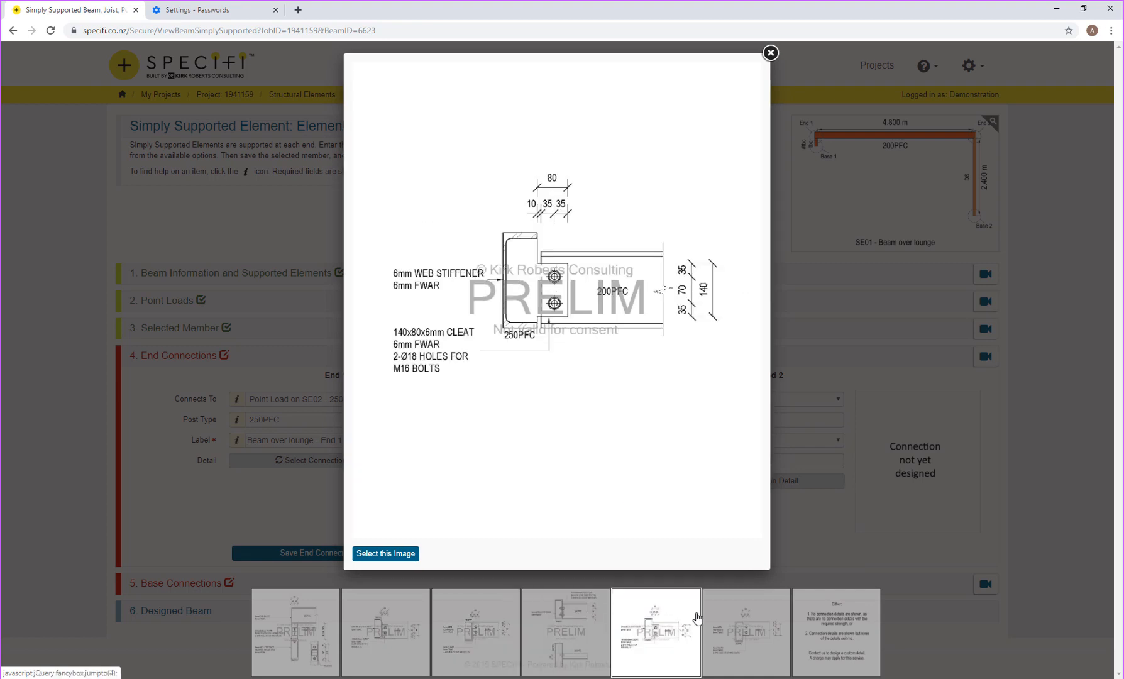
left_click(737, 625)
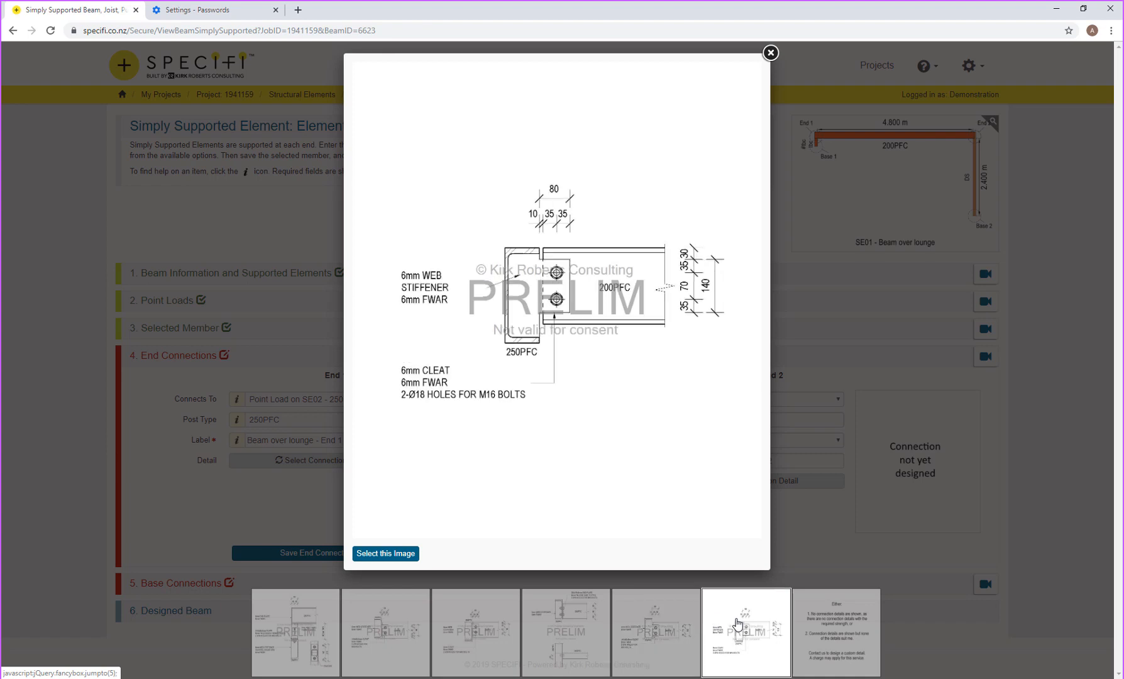
left_click(826, 624)
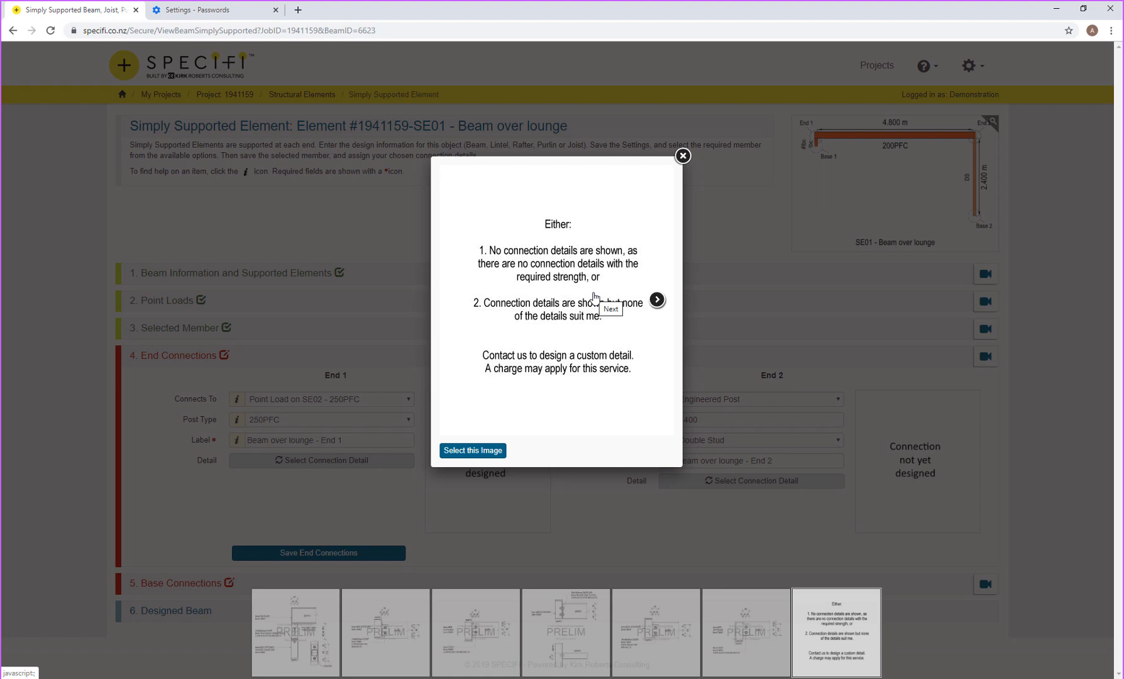
left_click(476, 640)
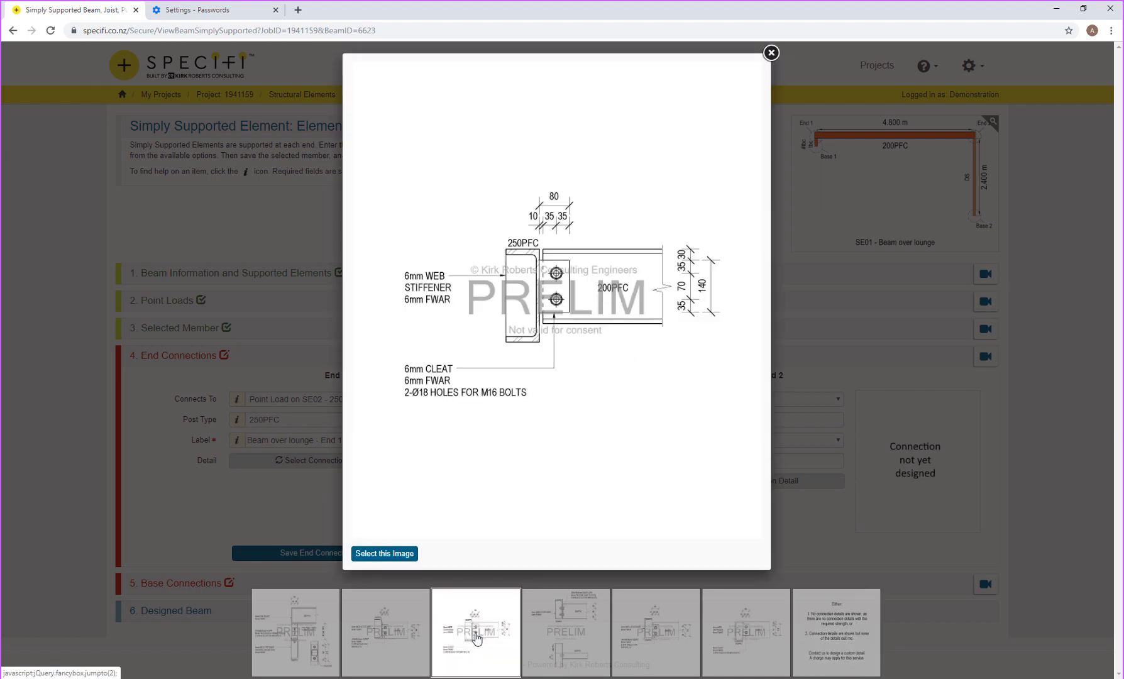
left_click(399, 554)
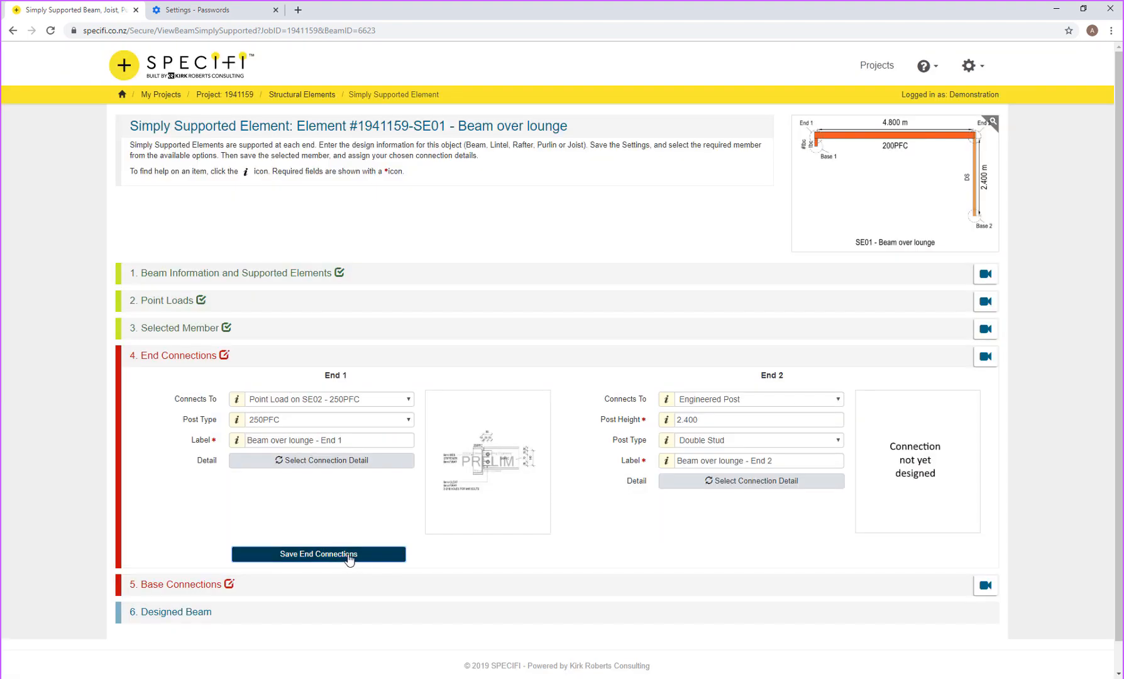
left_click(350, 555)
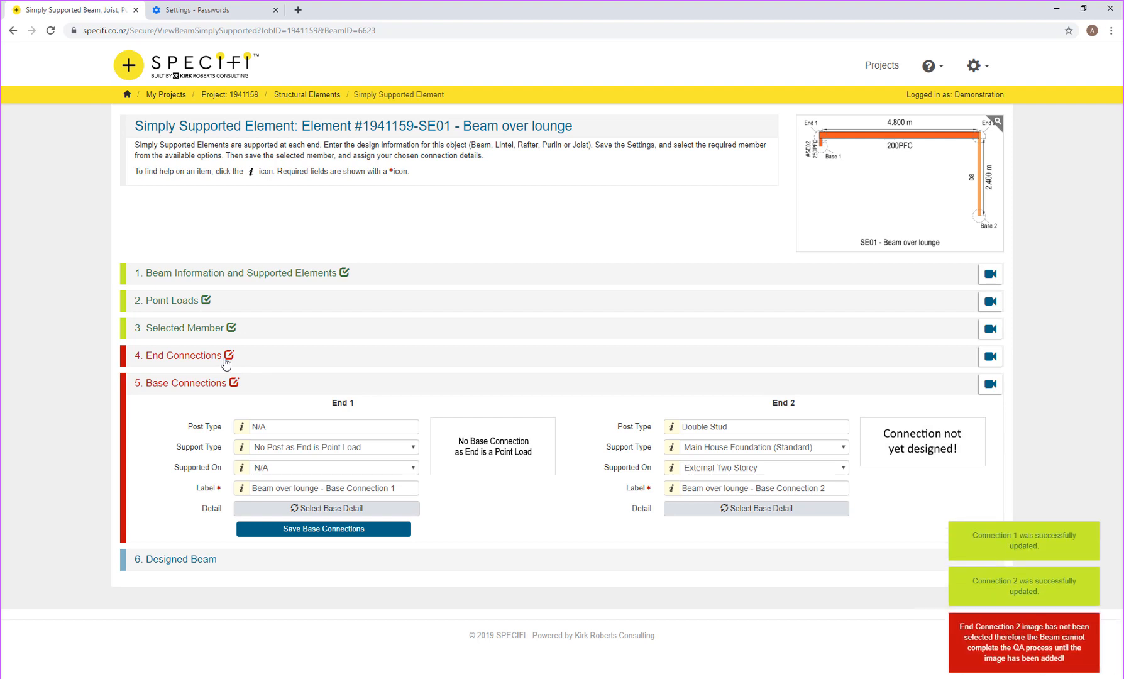
Step: Set End 2's post height to 3.6 with the top-plate cleat connection detail, and save
left_click(226, 363)
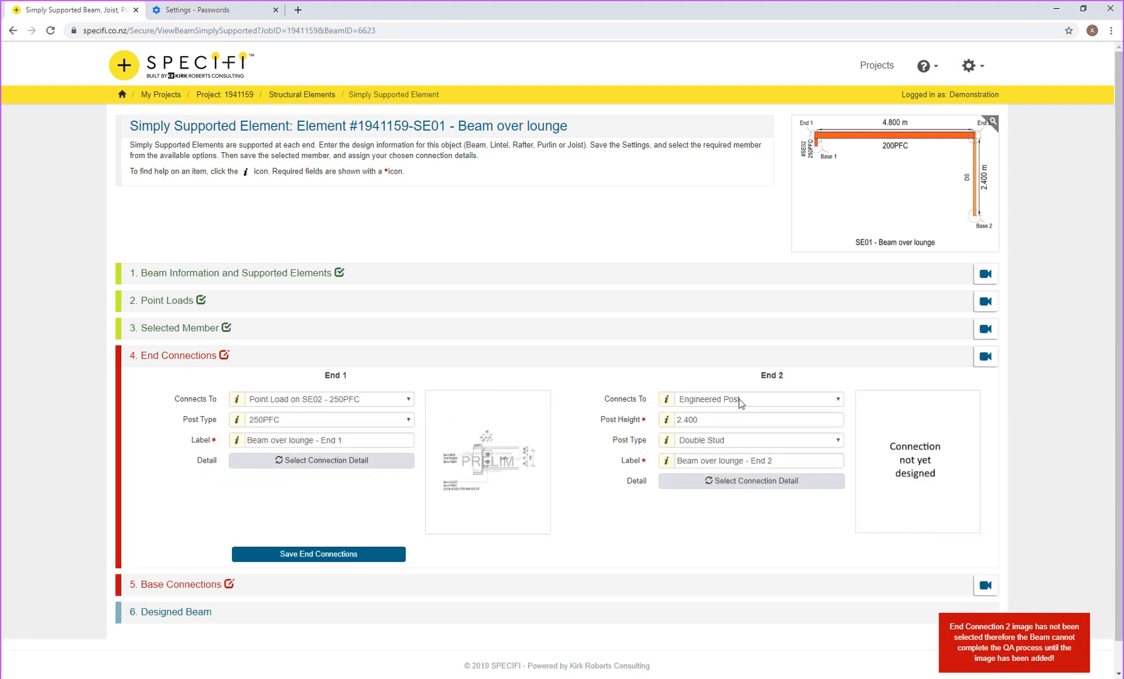
left_click(723, 419)
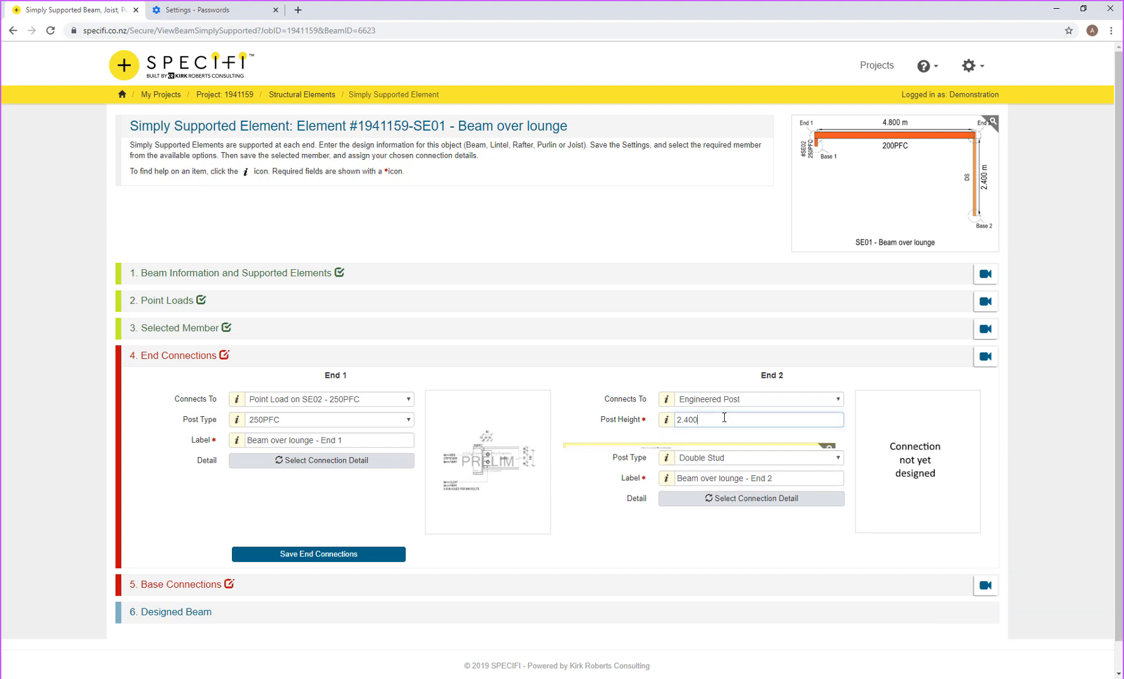
type("3.6")
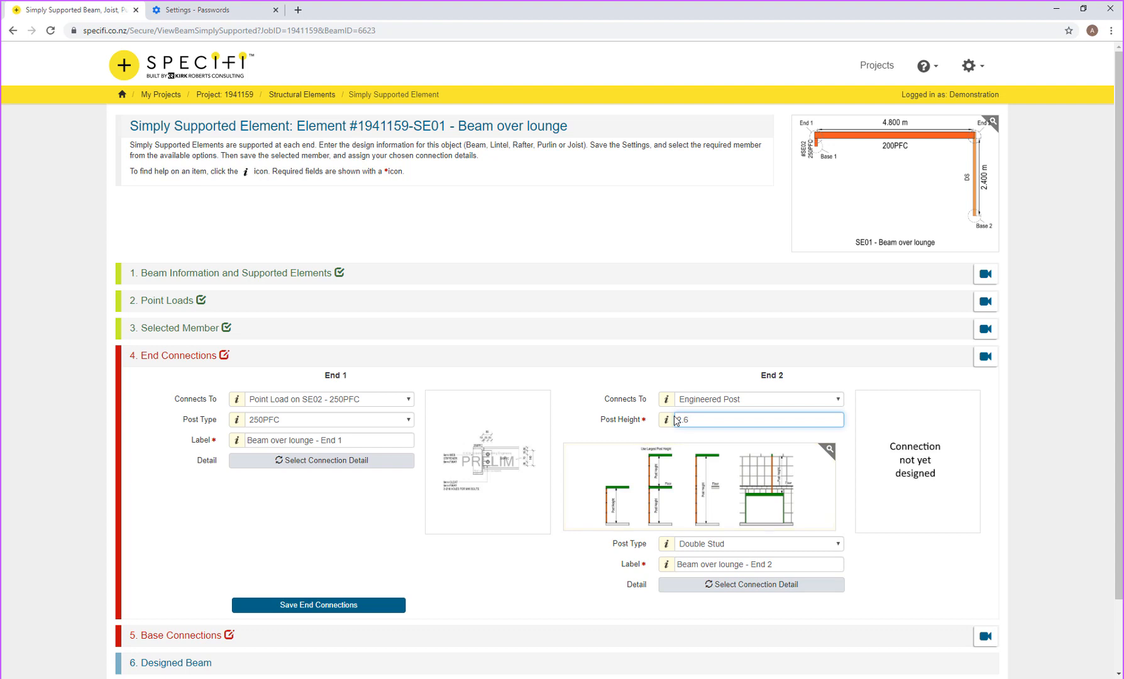
key("Tab")
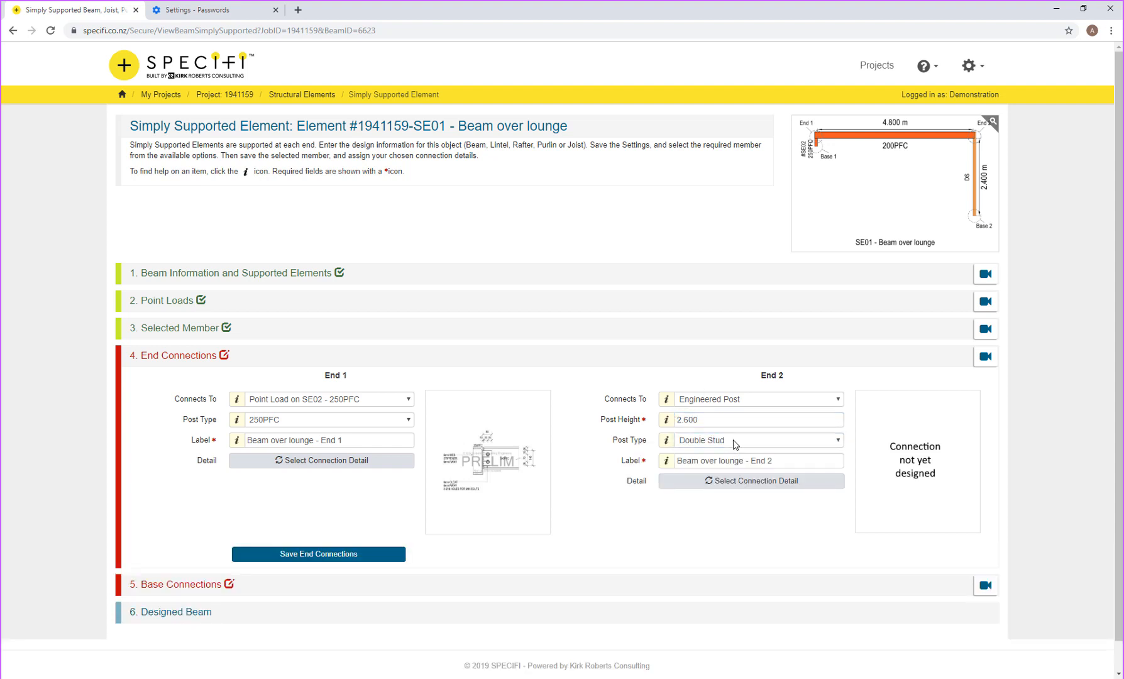
left_click(742, 483)
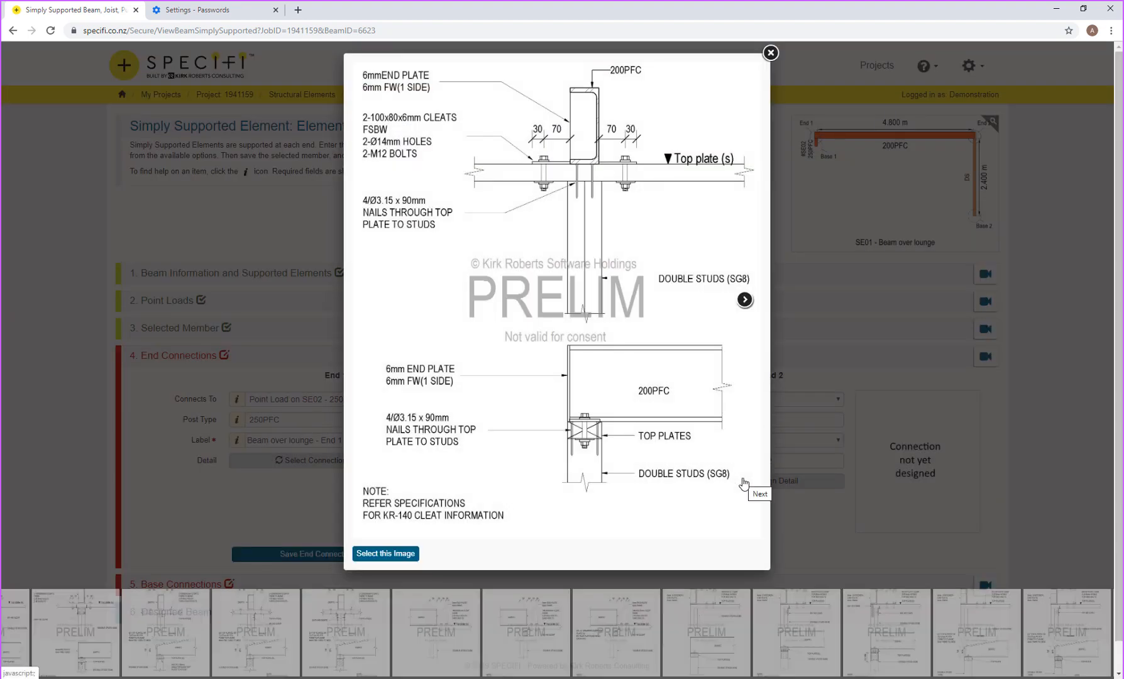
left_click(543, 651)
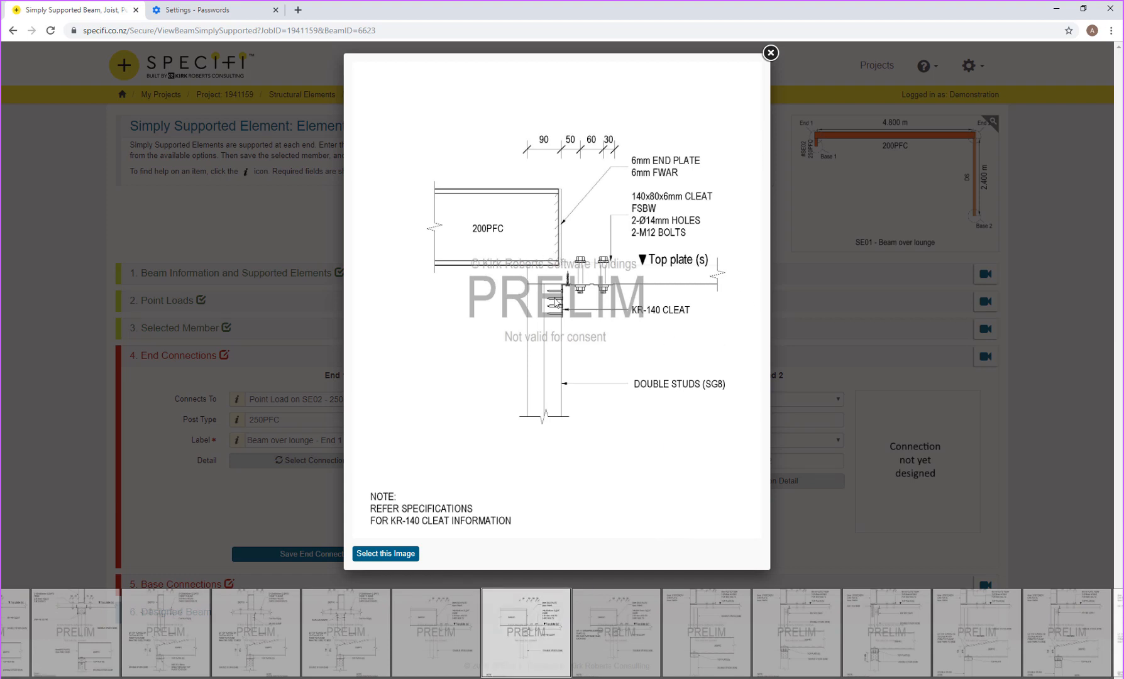
left_click(386, 554)
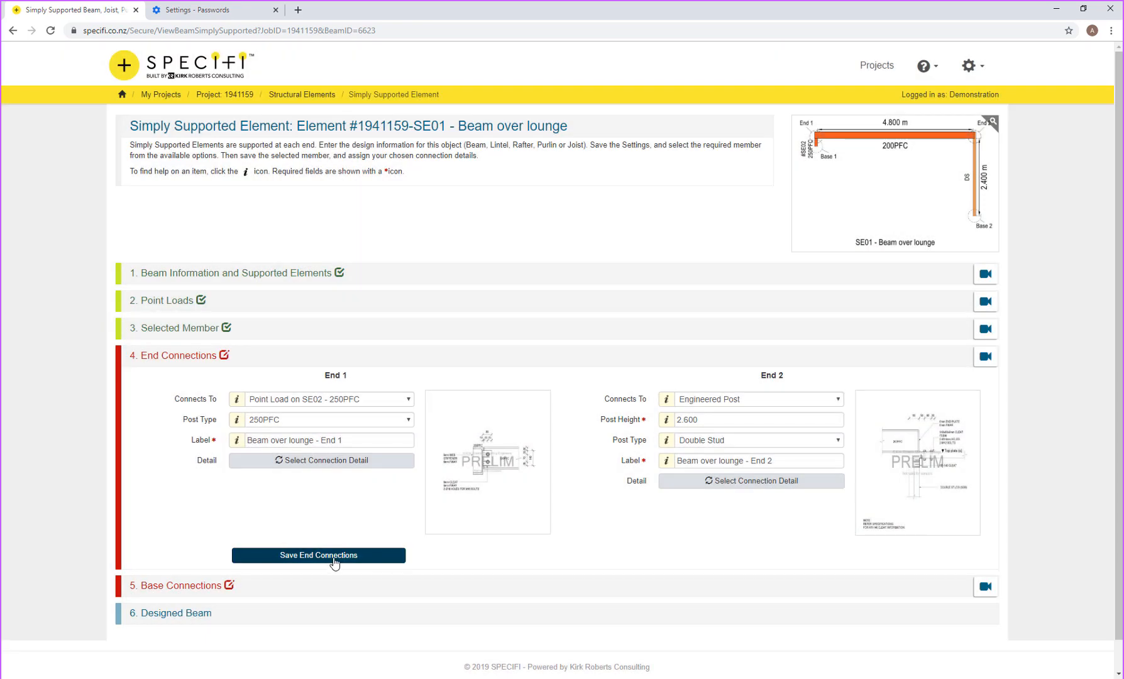
left_click(337, 557)
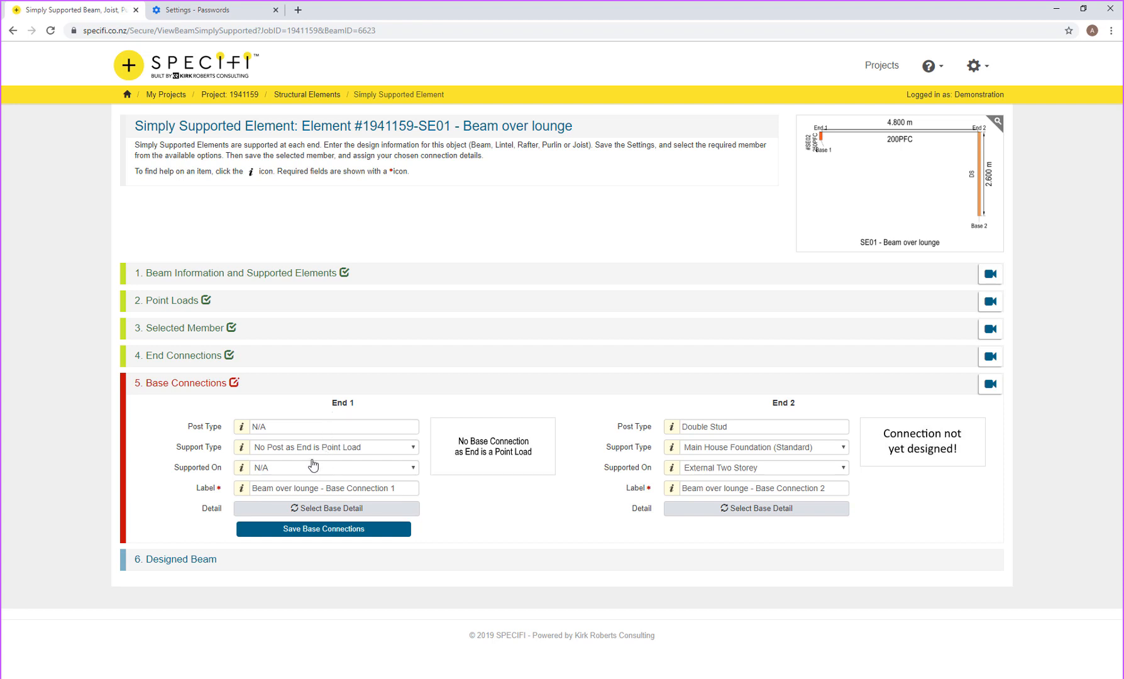
Step: Leave End 2's support type unchanged and bring up the floor plan in paint.net
left_click(723, 452)
left_click(724, 455)
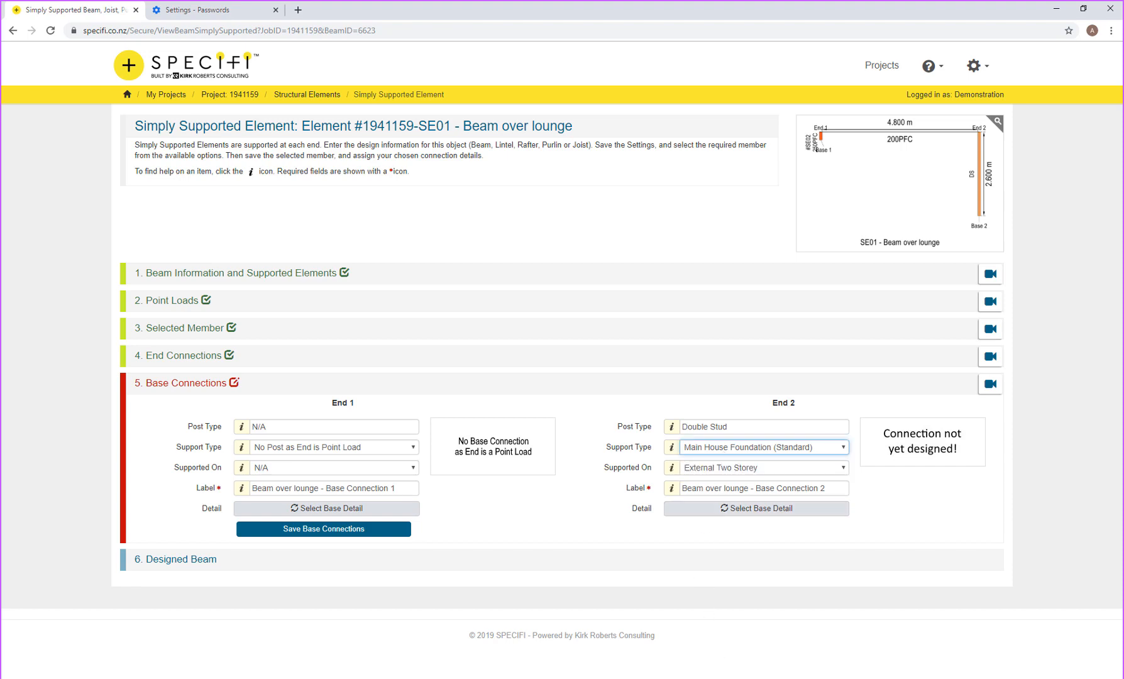
left_click(723, 678)
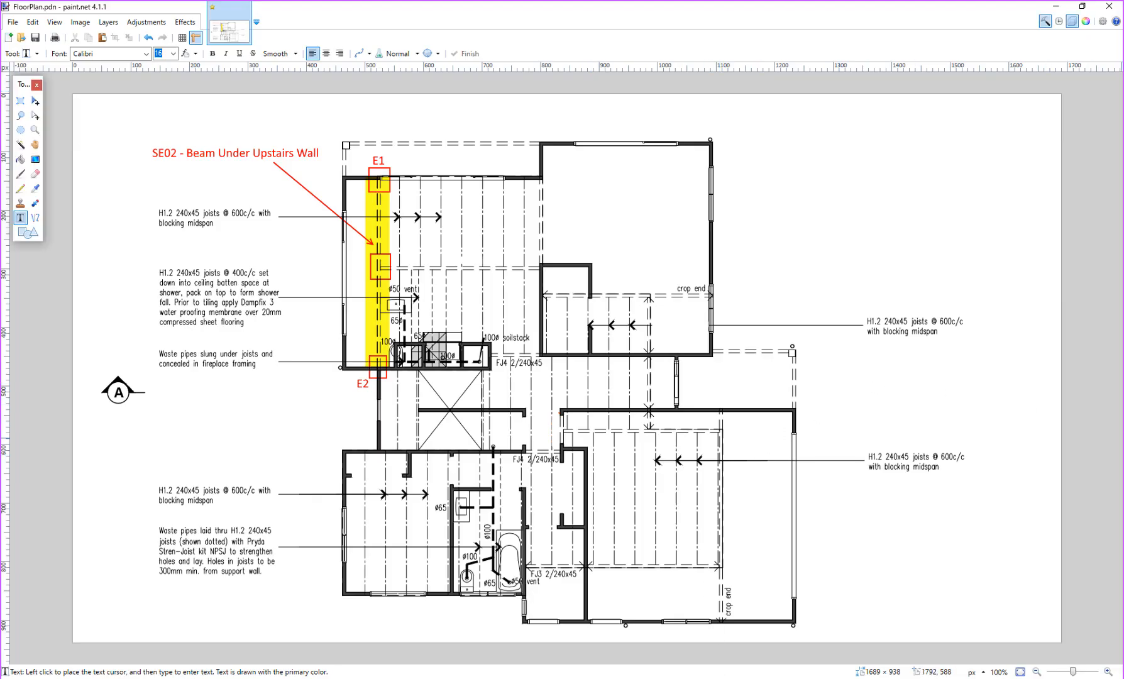
Step: Show the SE01 Beam Above Lounge layer instead of SE02, then view End 2's foundation choices
left_click(1123, 438)
left_click(1123, 439)
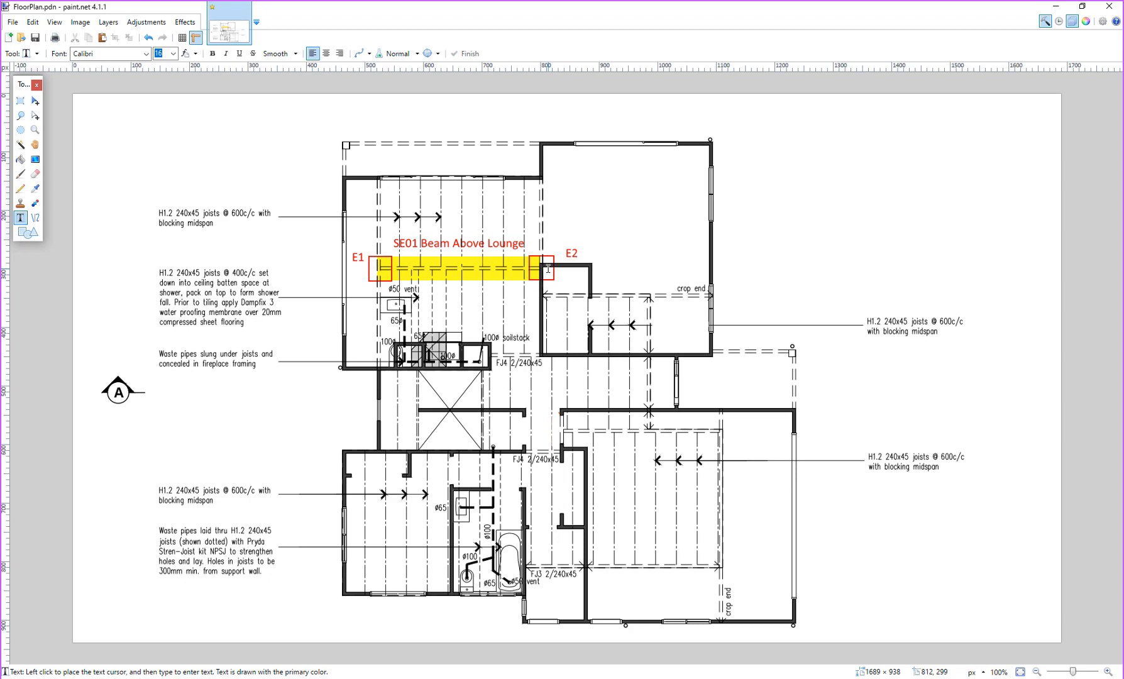
left_click(766, 468)
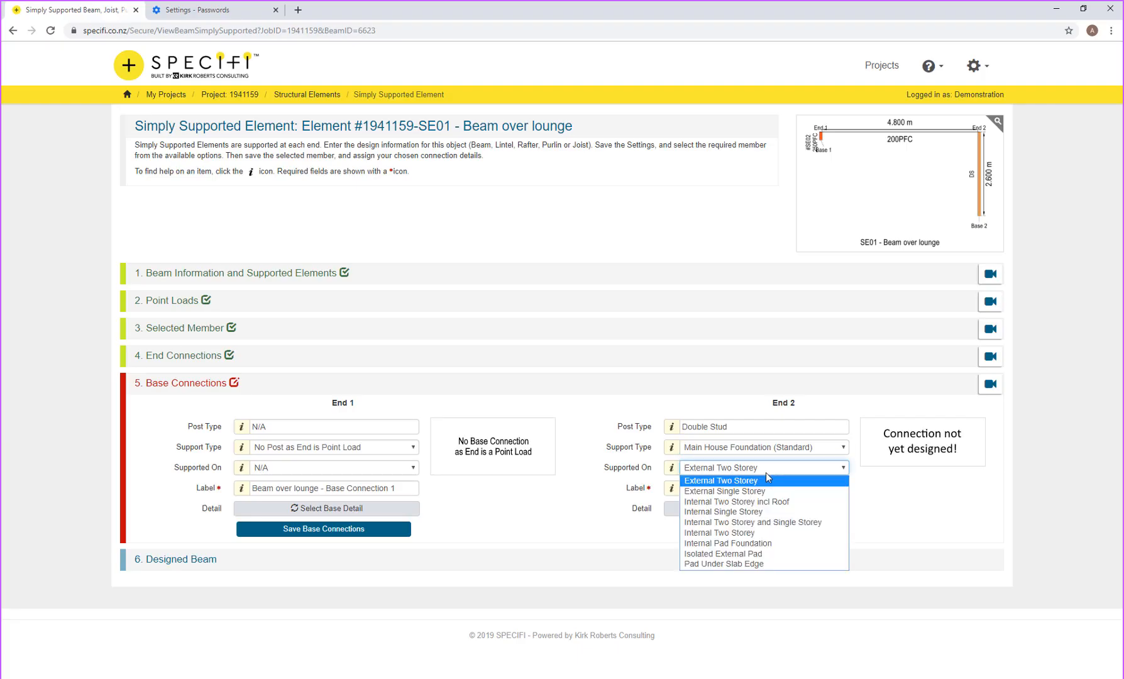
Step: Support End 2 on an Internal Pad Foundation with the ninth base detail, save, and return to elements
left_click(748, 544)
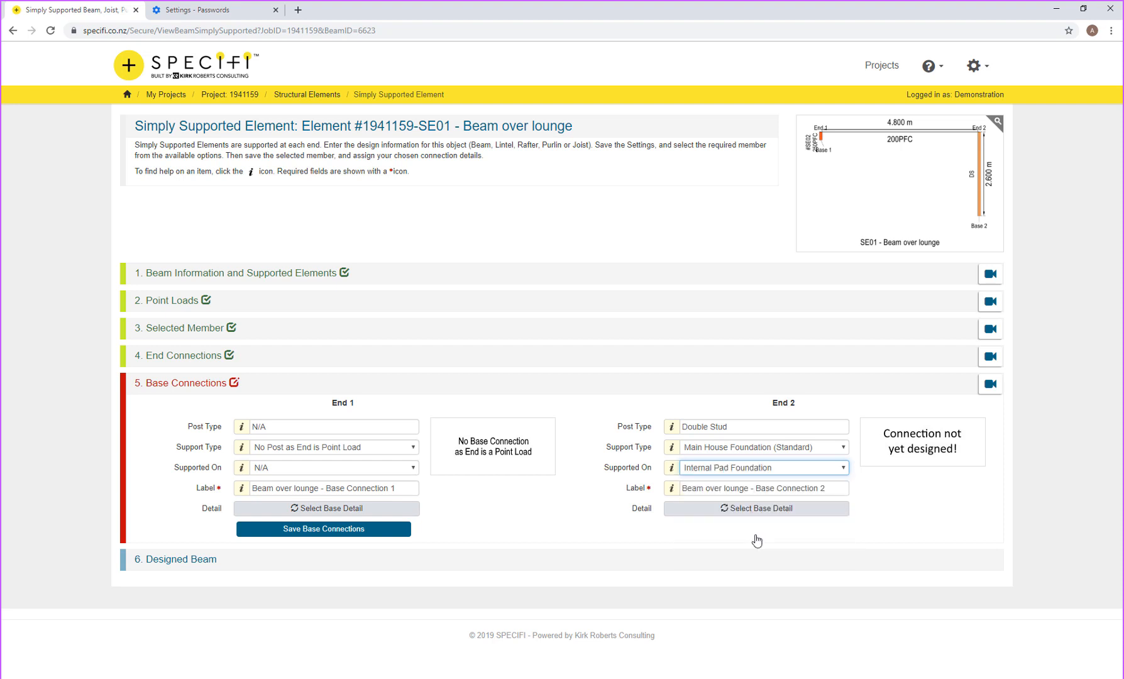
left_click(775, 510)
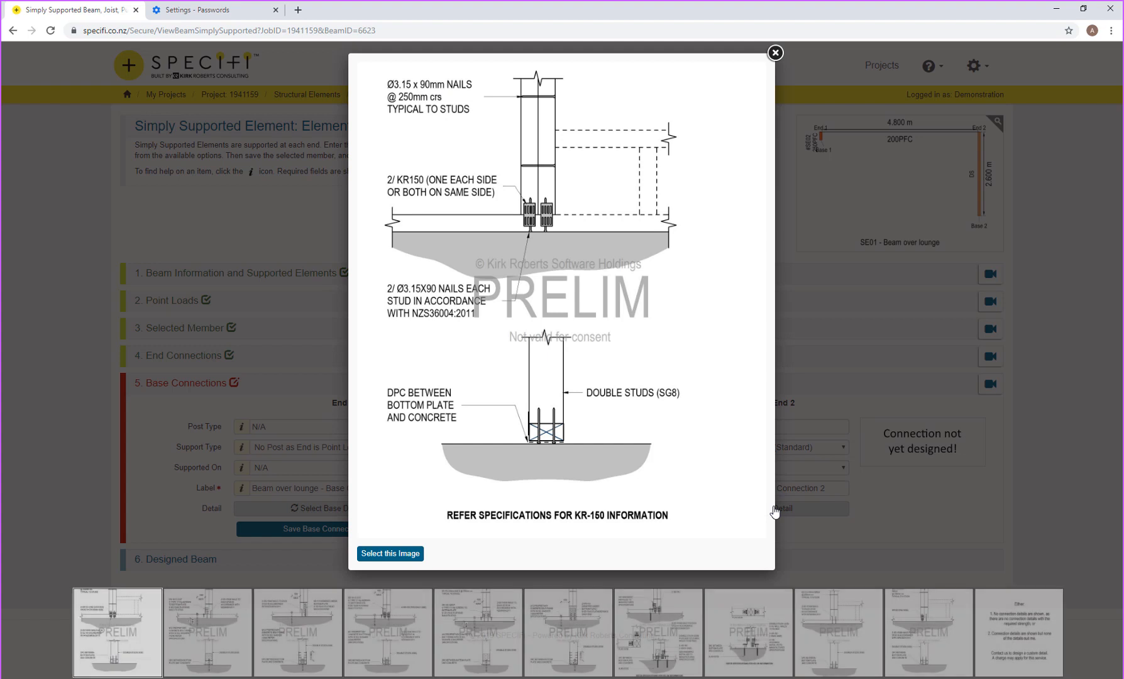
left_click(821, 627)
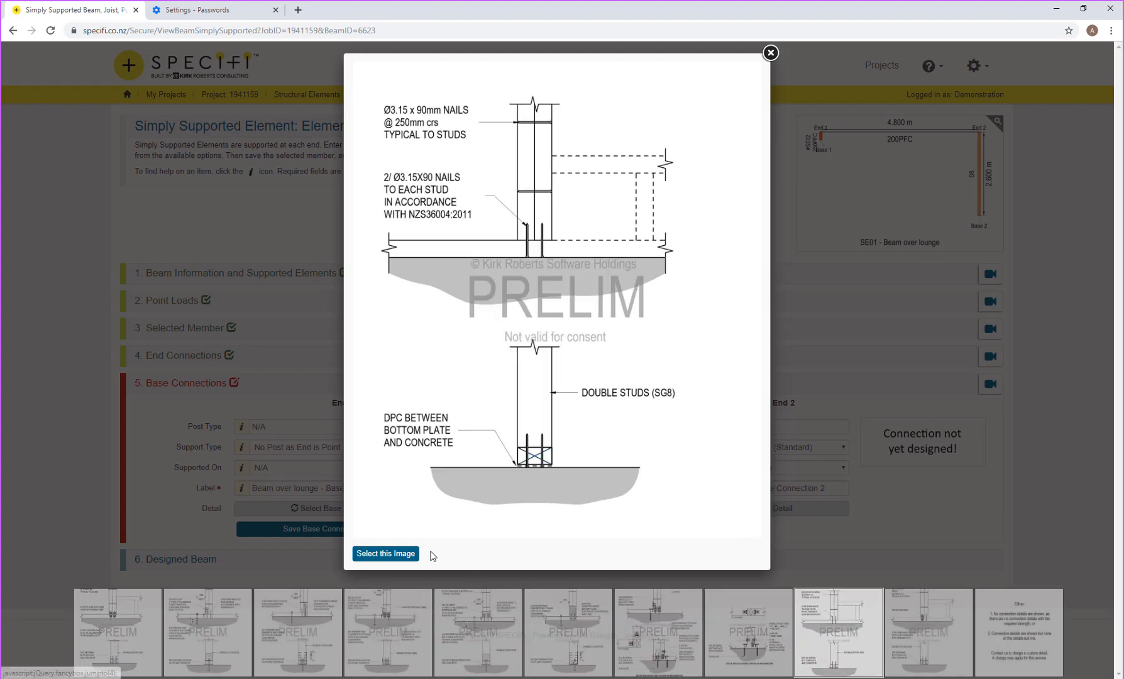
left_click(406, 555)
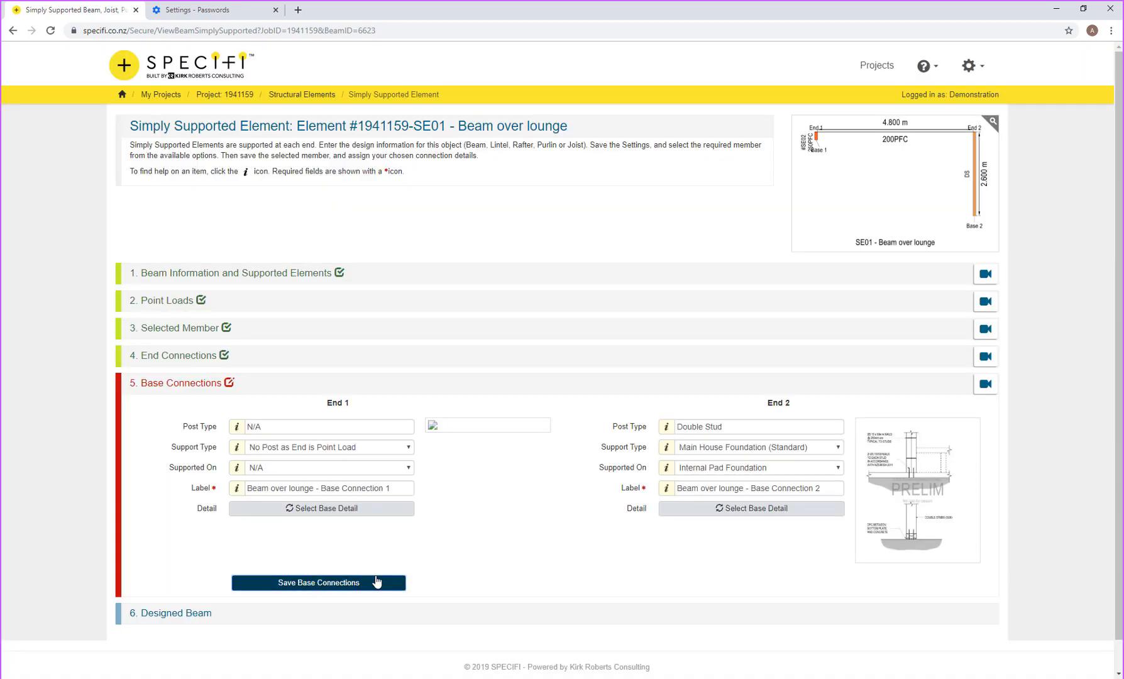
left_click(377, 581)
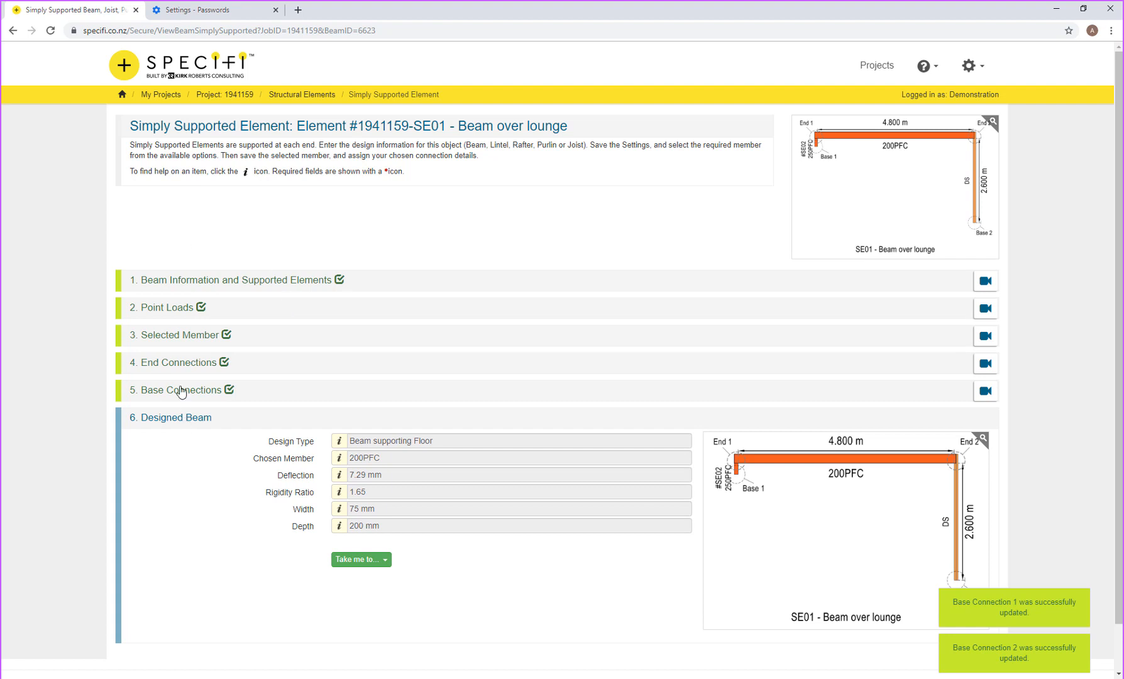
left_click(304, 96)
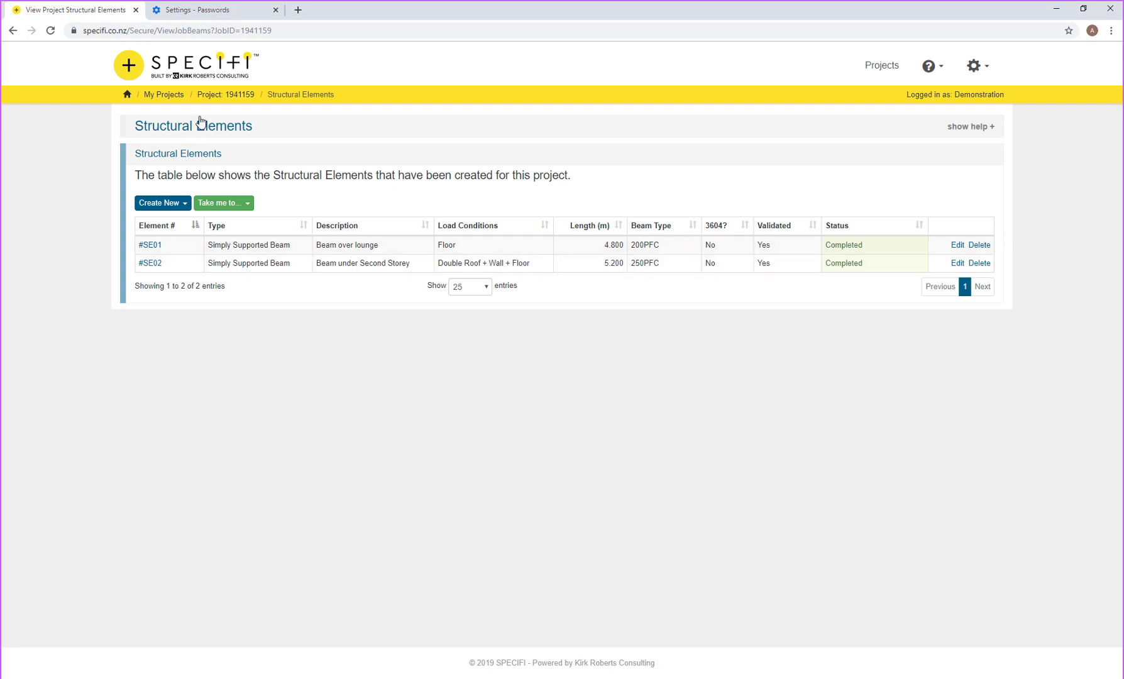
Step: Go to the project dashboard and open the PS1 Quality Assurance and Signoff summary
left_click(216, 97)
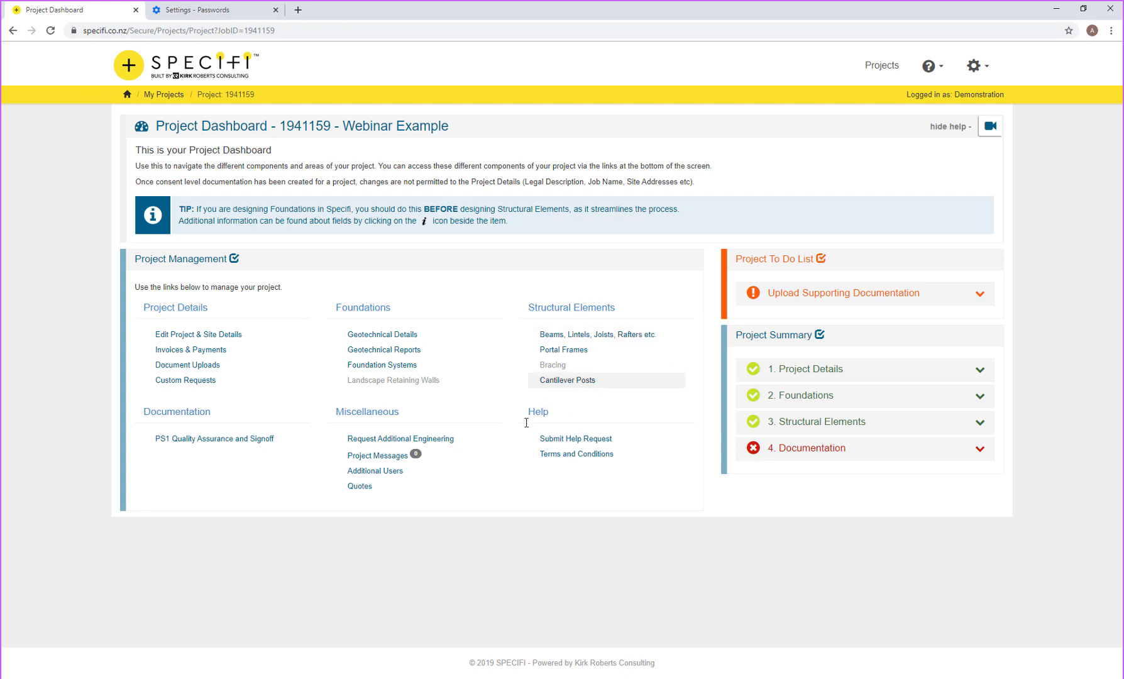
left_click(212, 443)
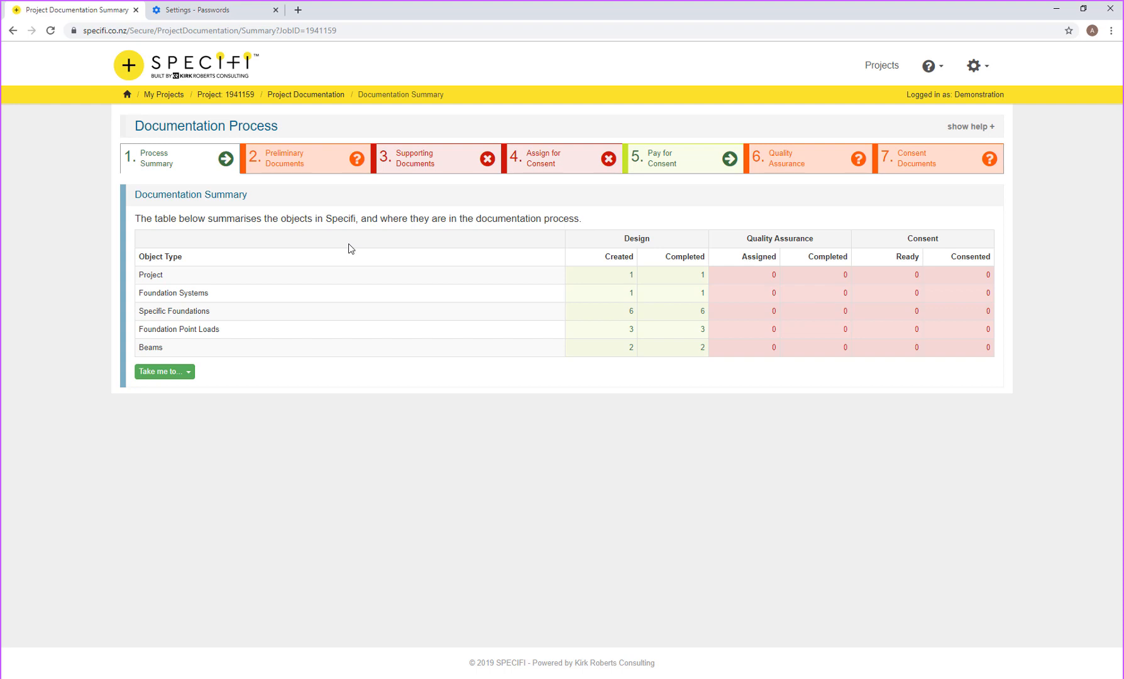
Step: Move on to step 2, Preliminary Documents, in the process bar
mouse_move(629, 297)
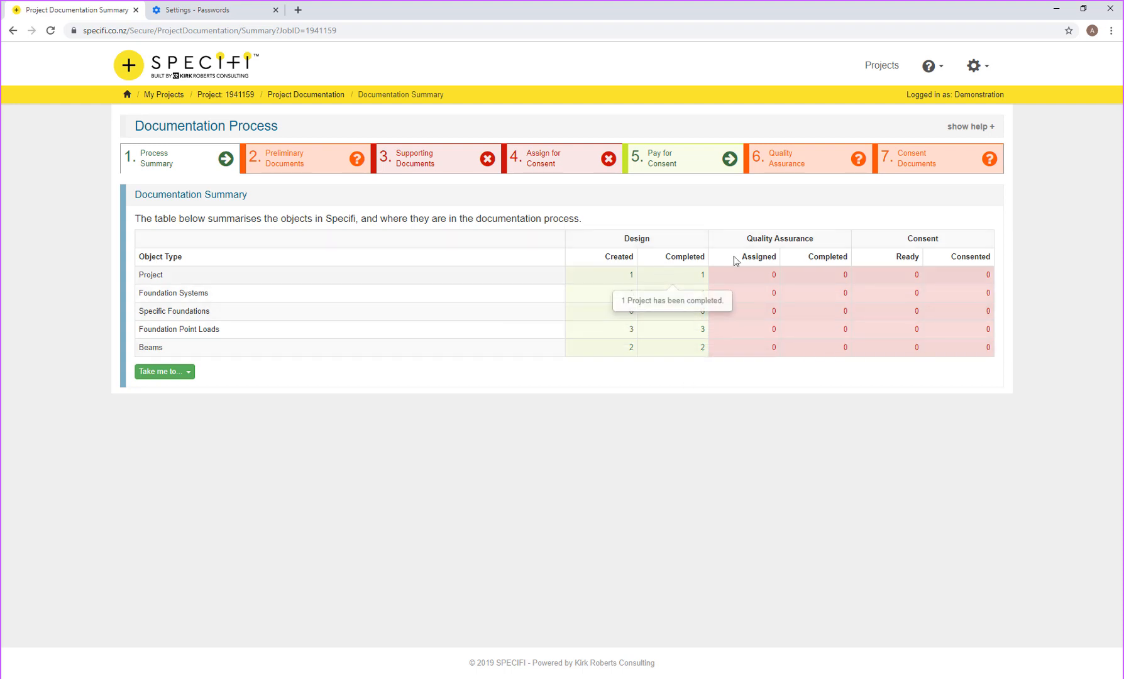
mouse_move(654, 318)
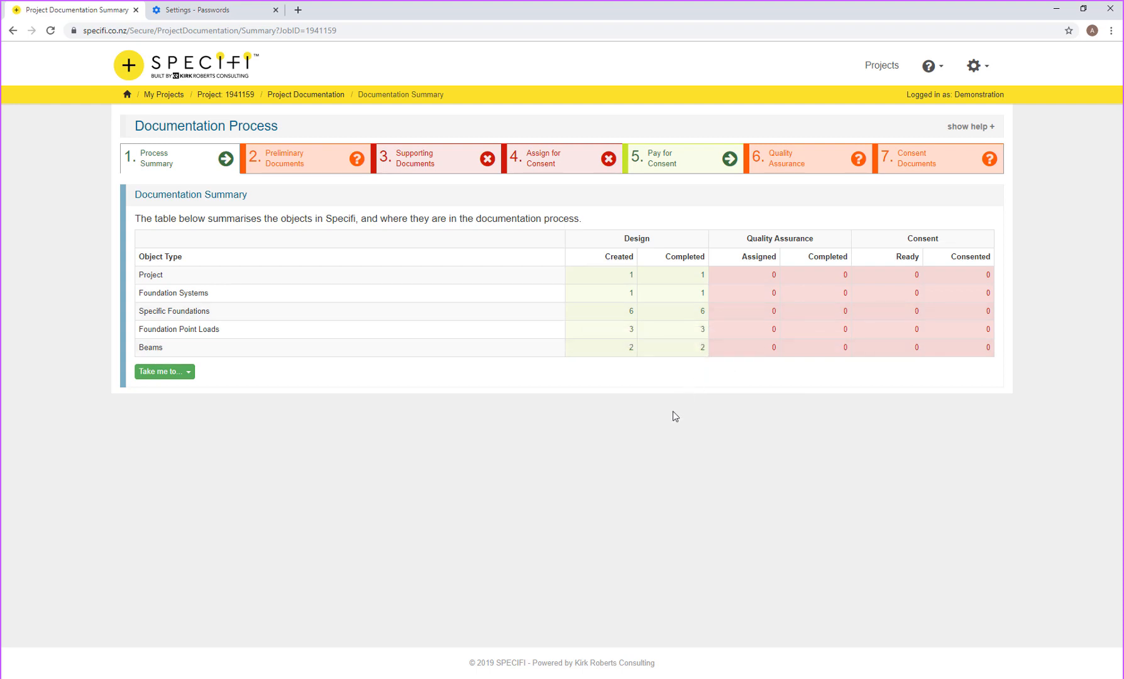
mouse_move(628, 336)
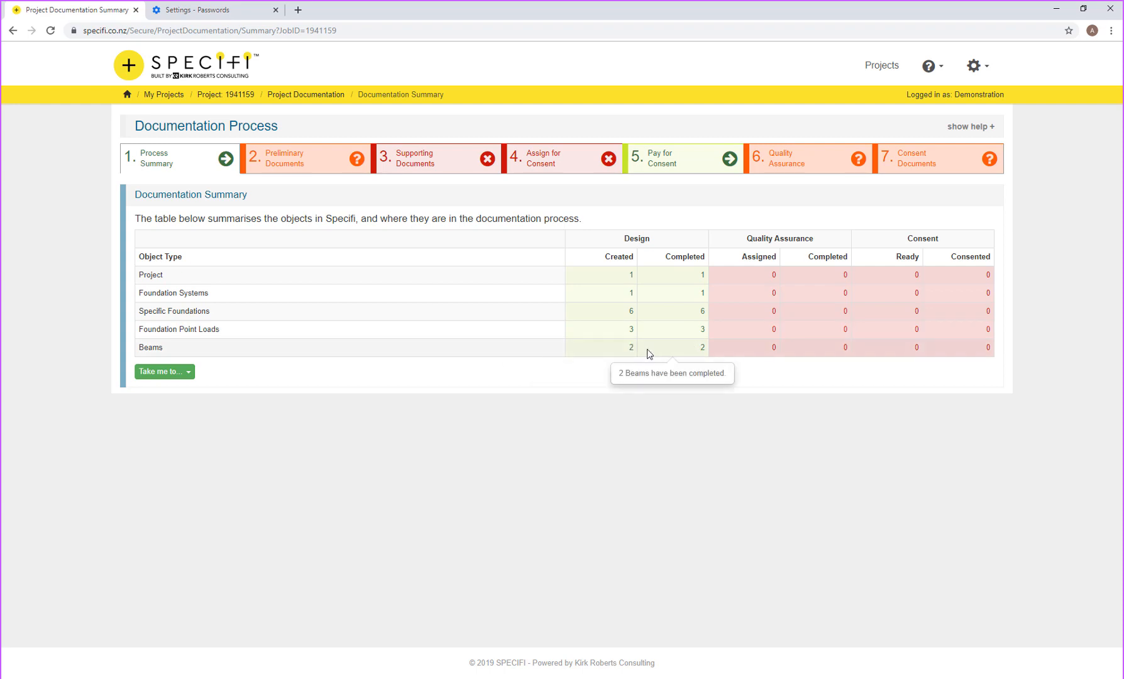
left_click(283, 163)
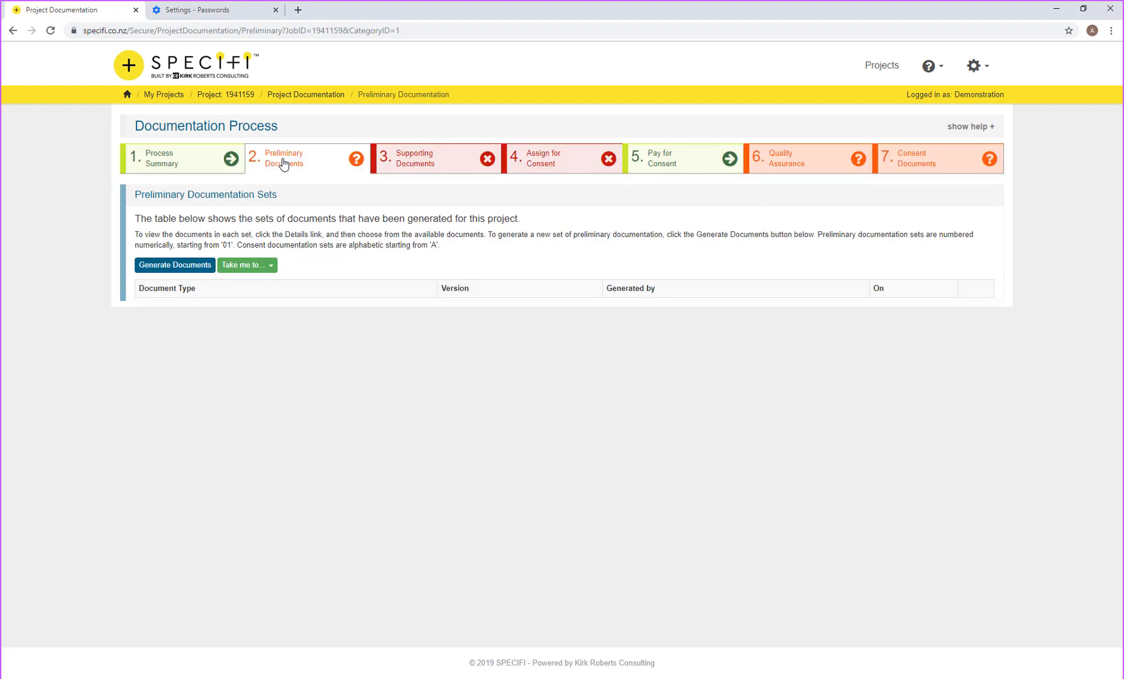
Step: Generate preliminary documentation set 01 and open its details
left_click(200, 269)
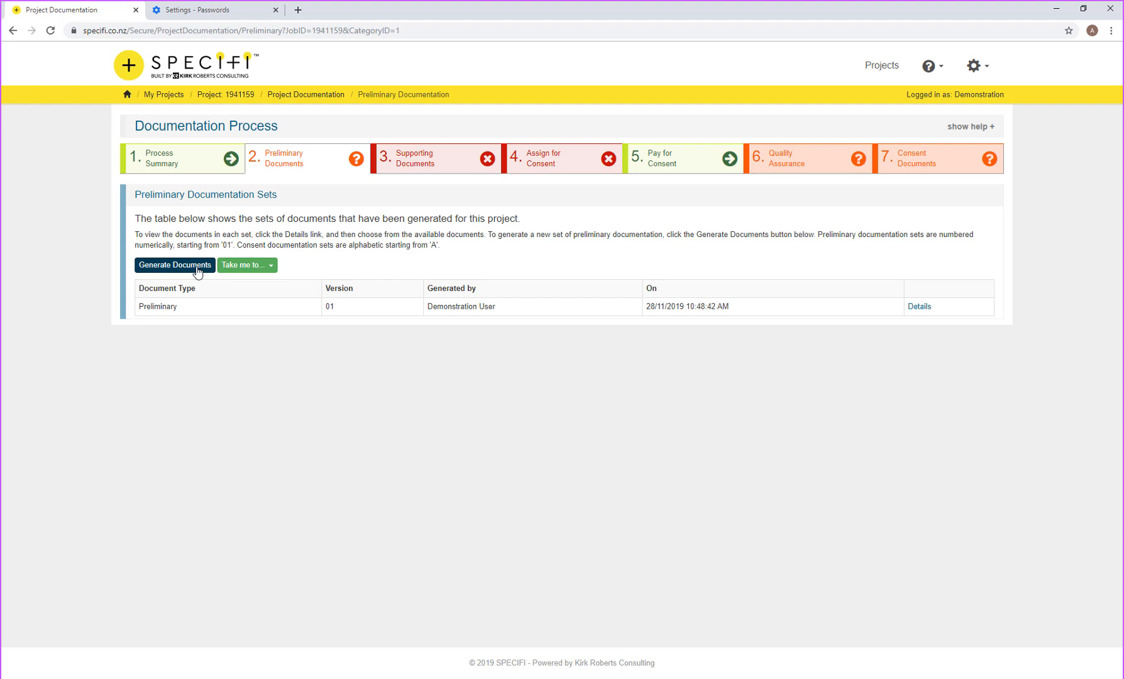
left_click(161, 306)
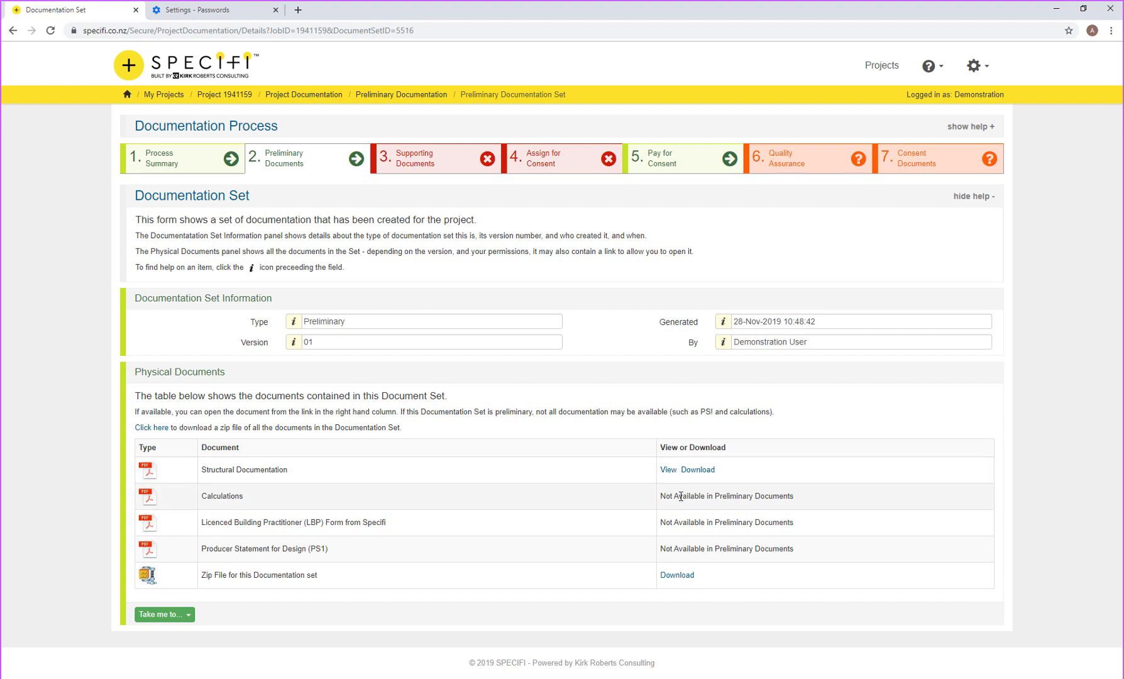
Step: Open the 12-page Preliminary Revision 01 Structural Documentation PDF for job 1941159
left_click_drag(666, 497, 696, 497)
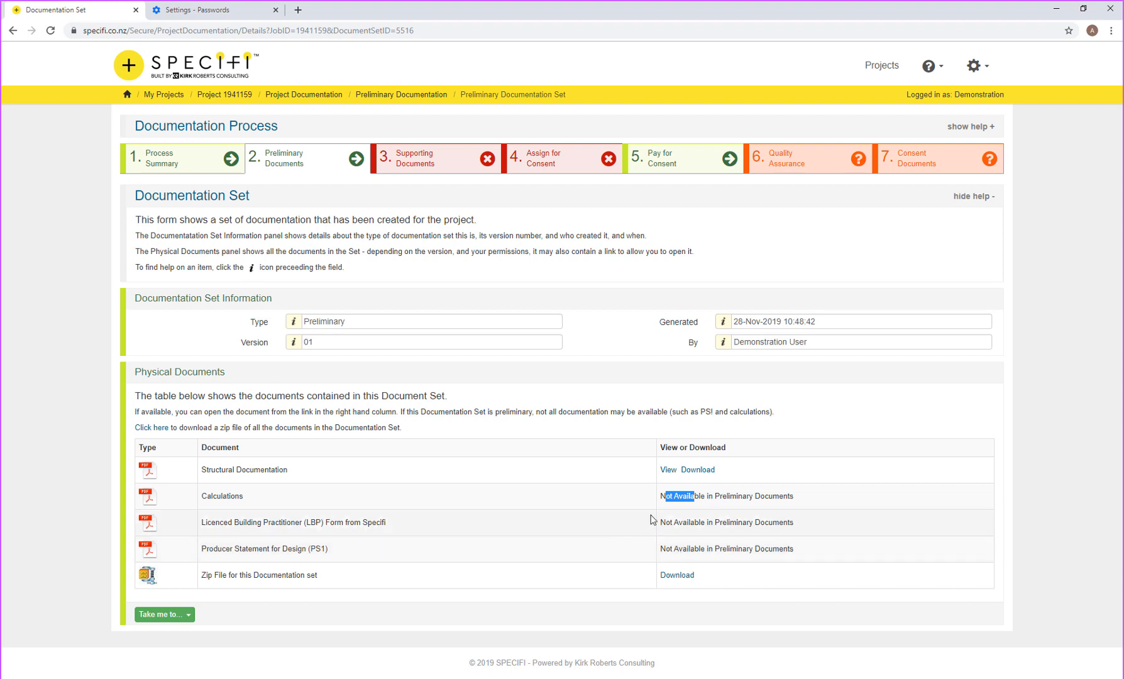
left_click(668, 471)
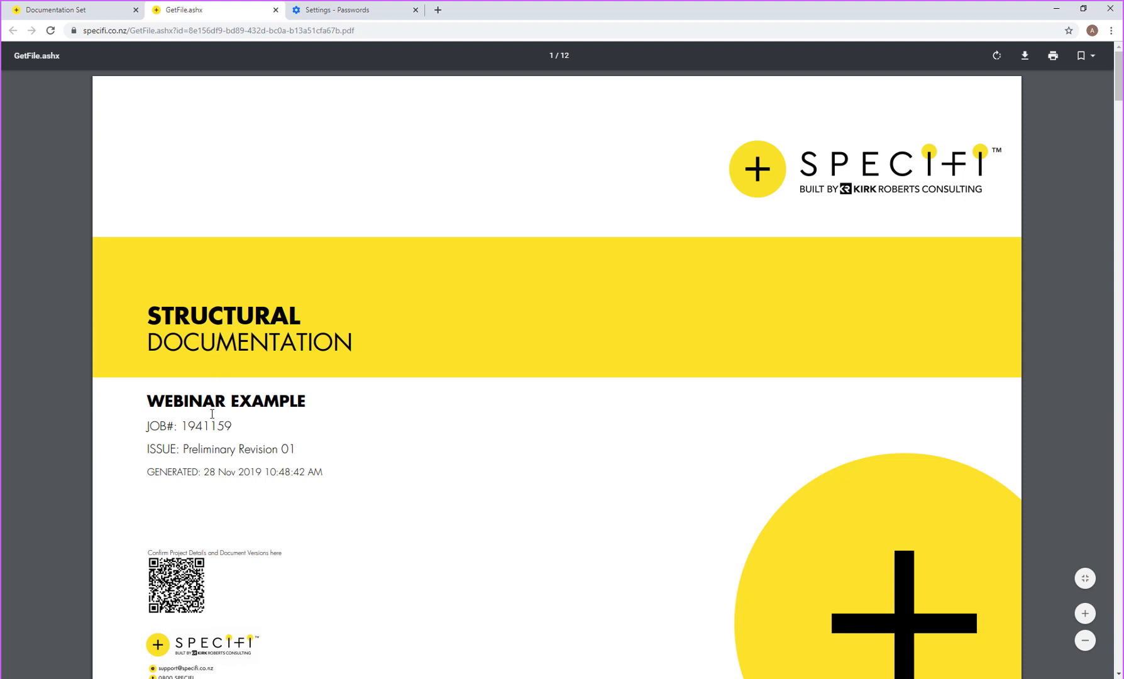
Step: Jump from the Structural Documentation table of contents to a listed drawing
scroll(216, 416, "down", 1)
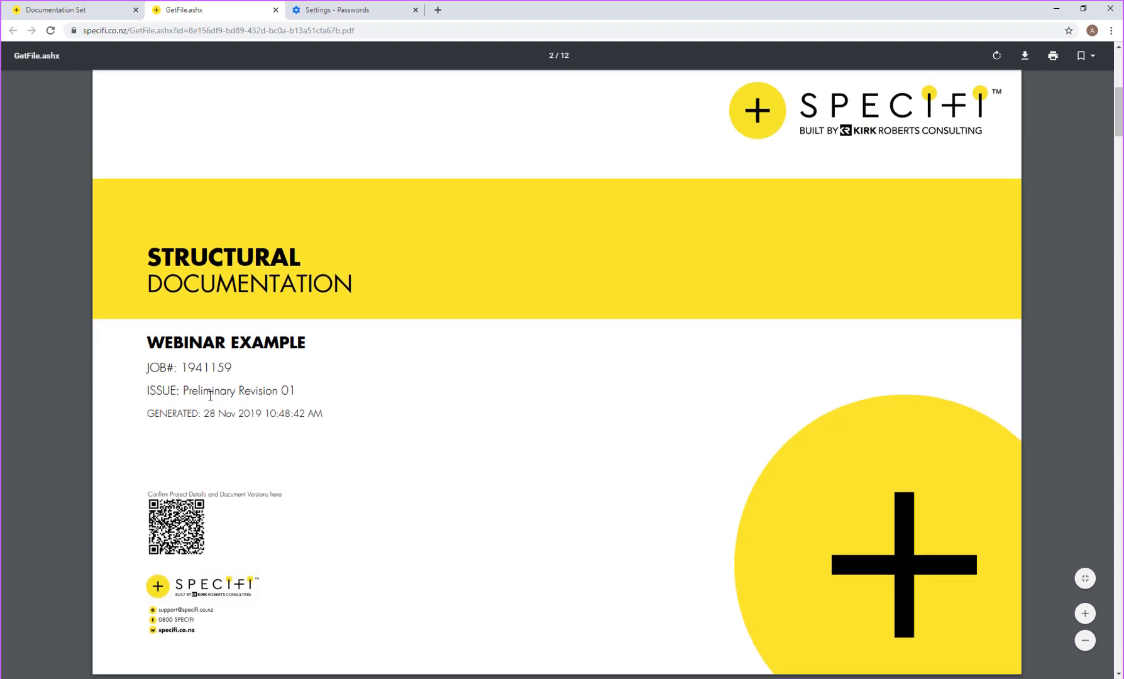
scroll(210, 396, "down", 7)
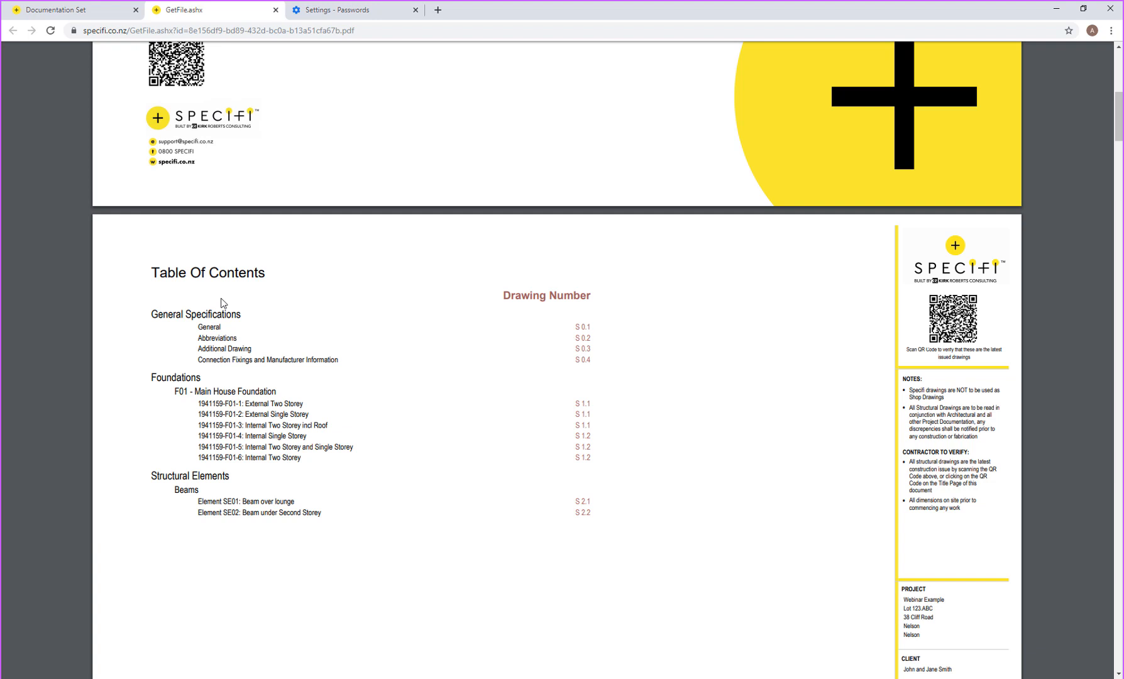
left_click(308, 366)
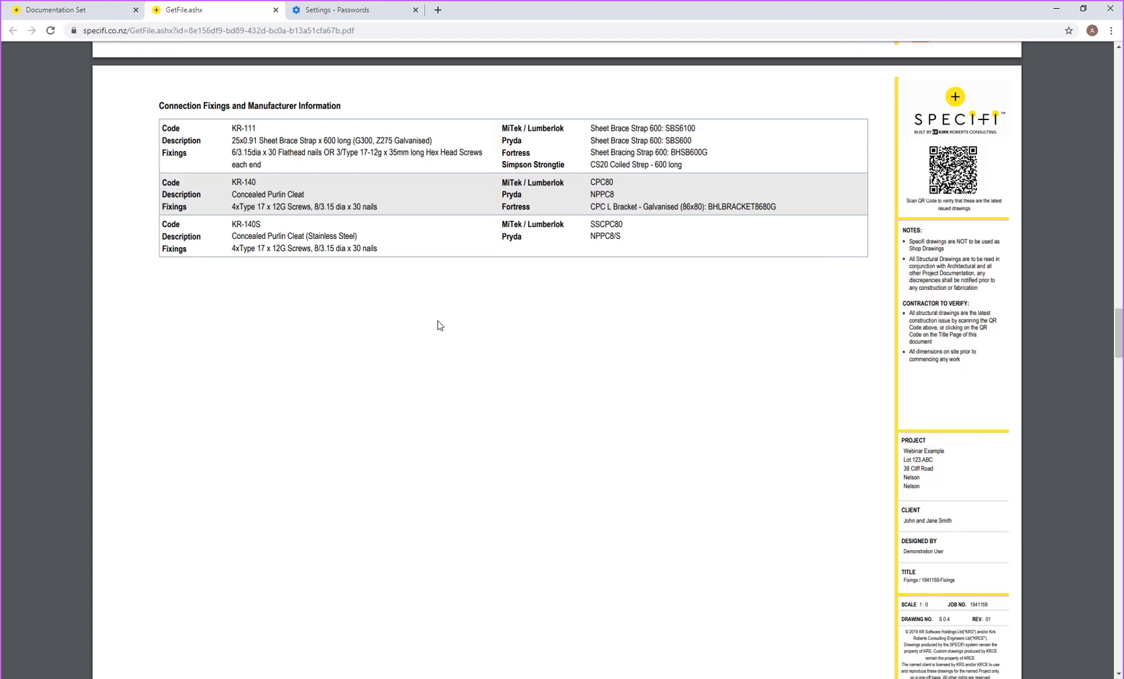
Step: Scroll through the fixings and footing pages to detail 1941159-F01-1 External Two Storey
scroll(471, 330, "up", 2)
scroll(471, 330, "up", 8)
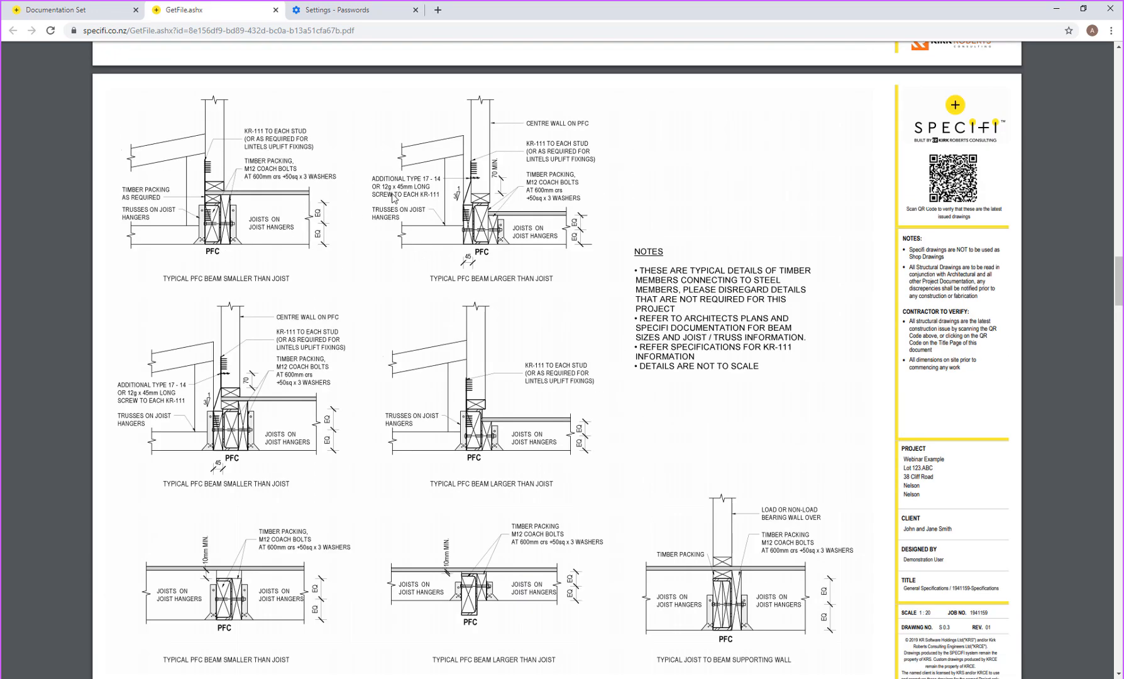
scroll(620, 264, "down", 1)
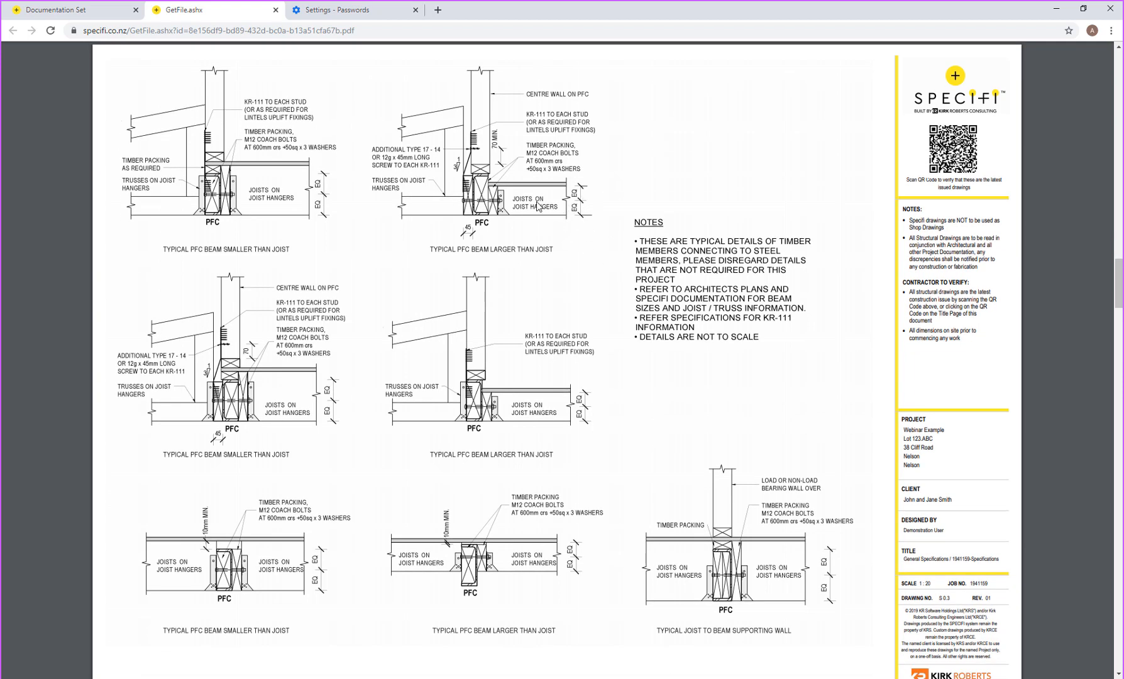
scroll(495, 202, "down", 6)
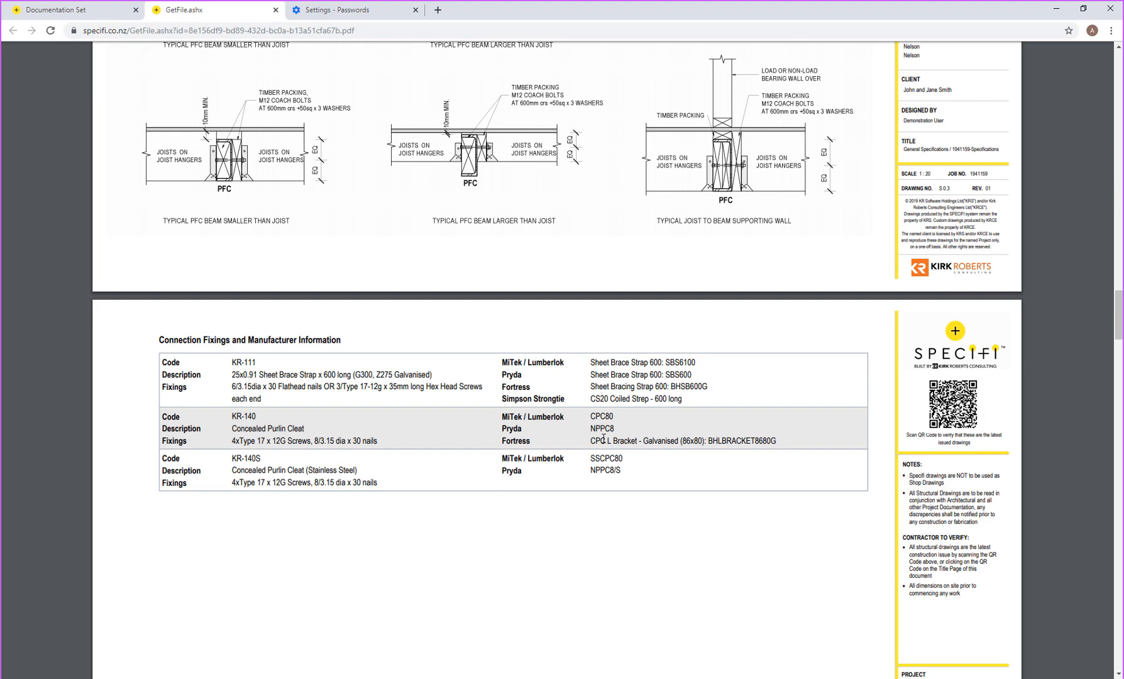
scroll(582, 621, "down", 8)
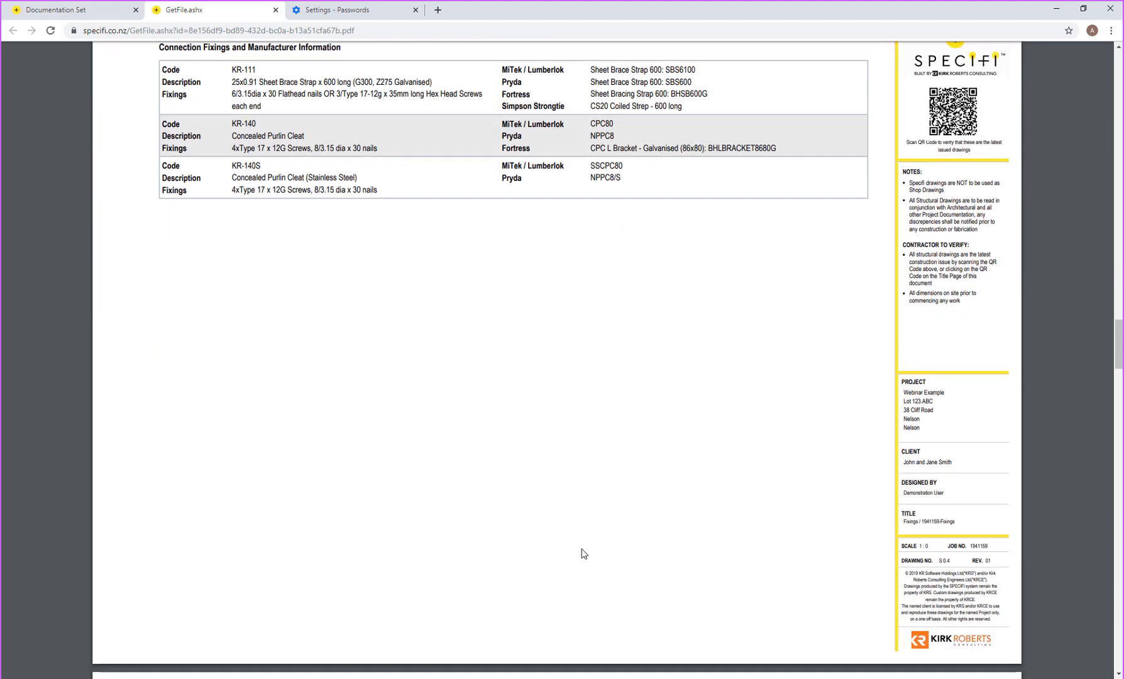
scroll(584, 553, "down", 3)
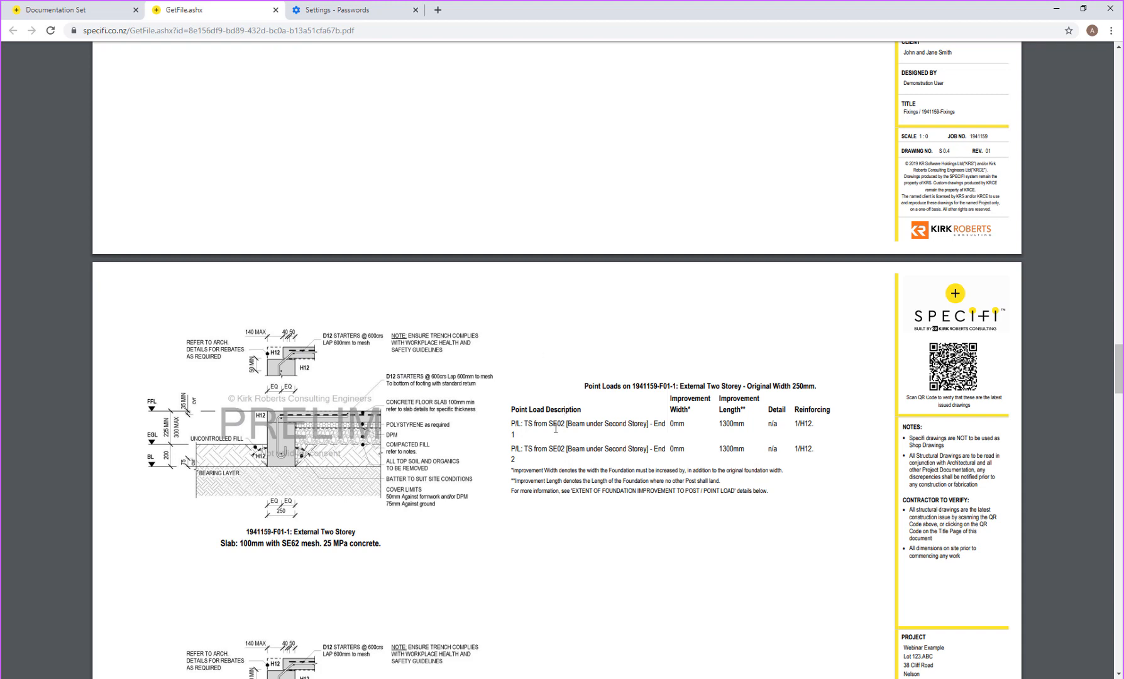
Step: Note the first point load's source beam, then scroll to sheet S2.1, SE01 Beam over lounge
left_click_drag(528, 424, 545, 423)
left_click(546, 423)
scroll(625, 444, "down", 3)
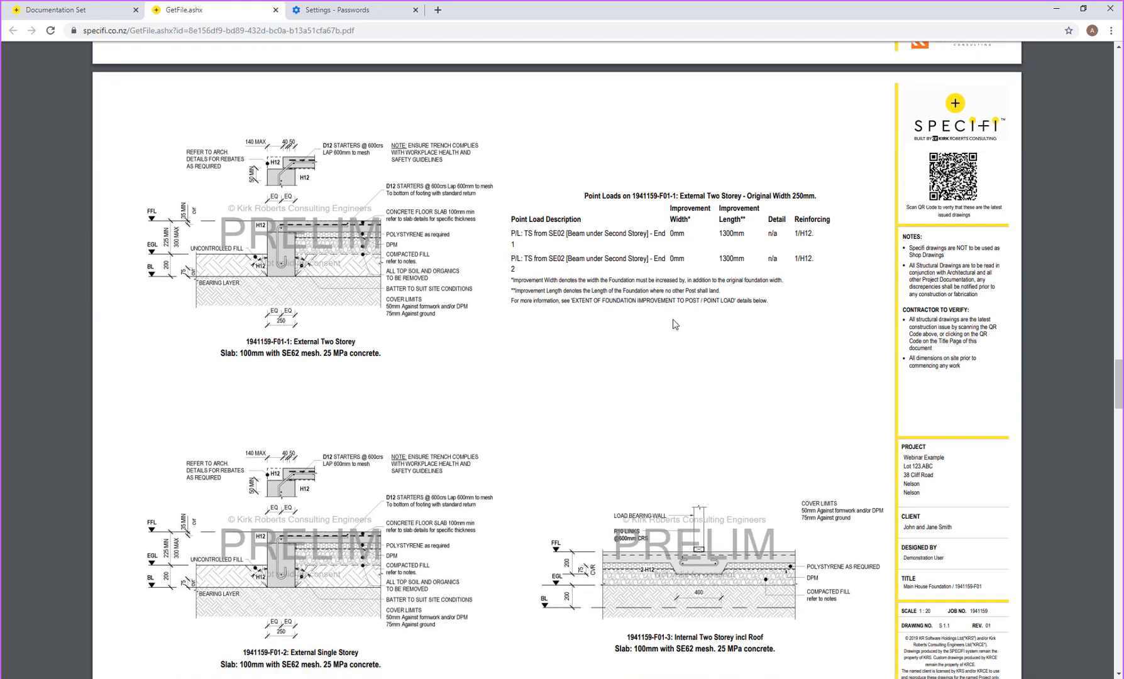
scroll(675, 325, "down", 9)
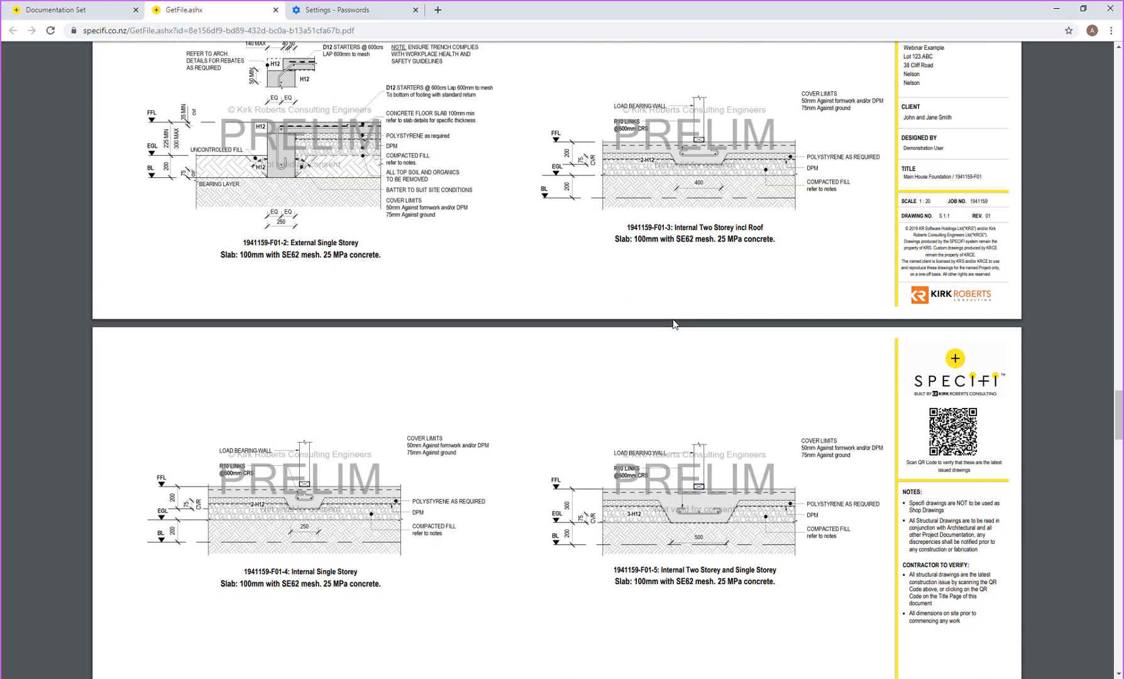
scroll(673, 321, "down", 9)
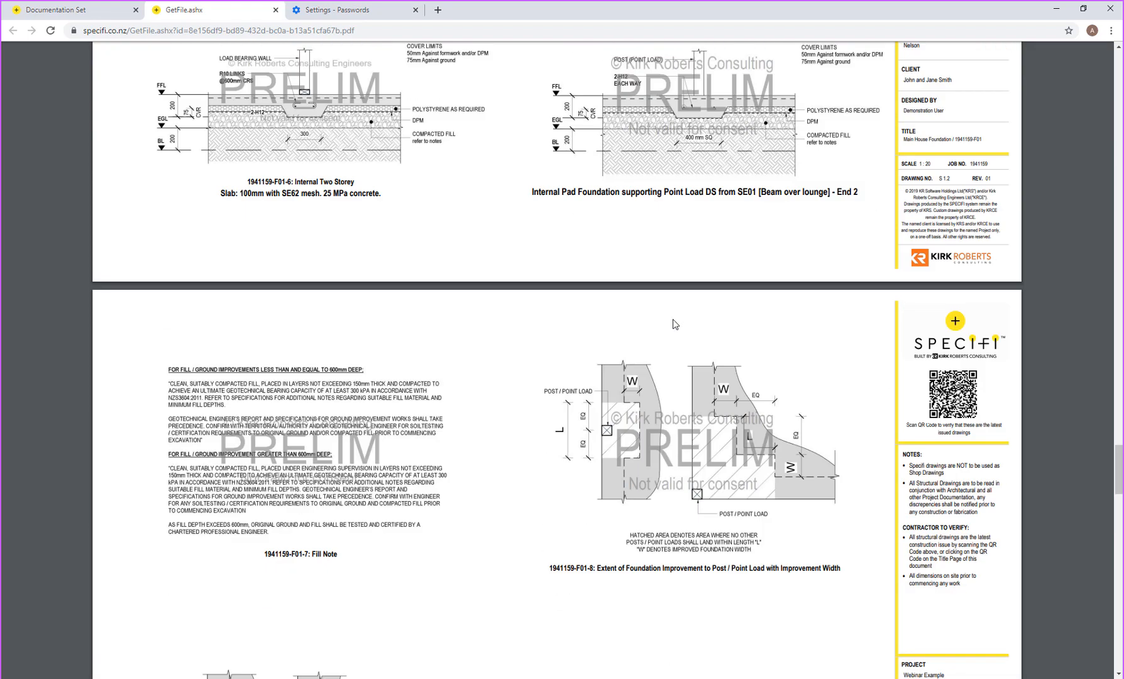
scroll(673, 323, "down", 7)
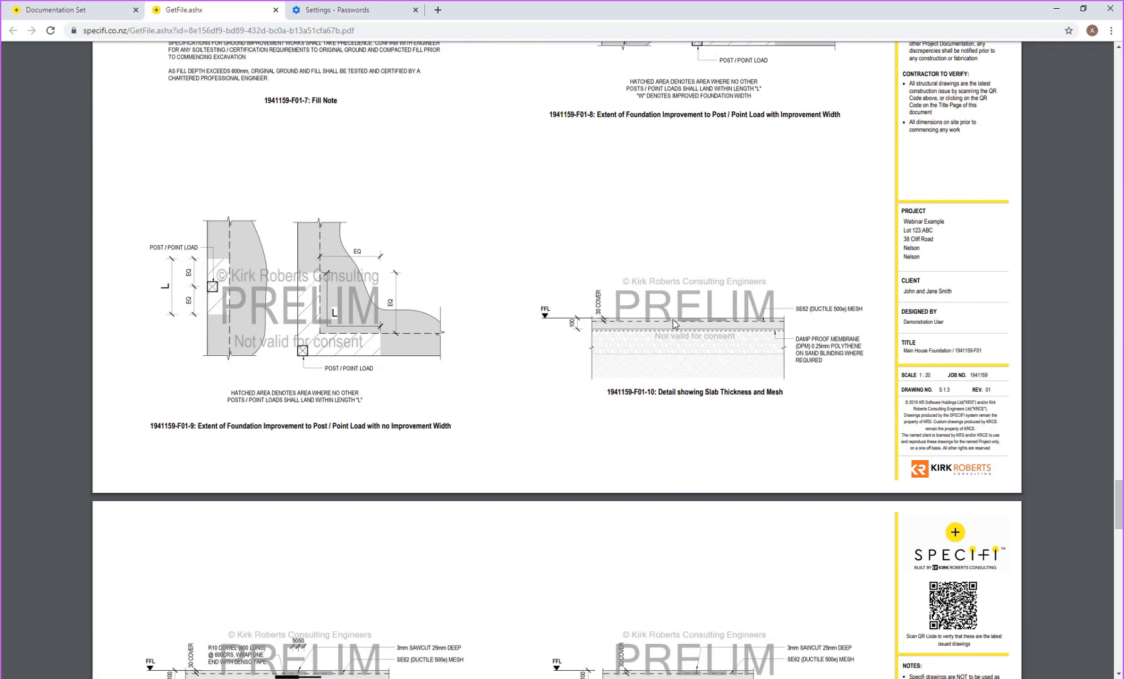
scroll(673, 325, "down", 3)
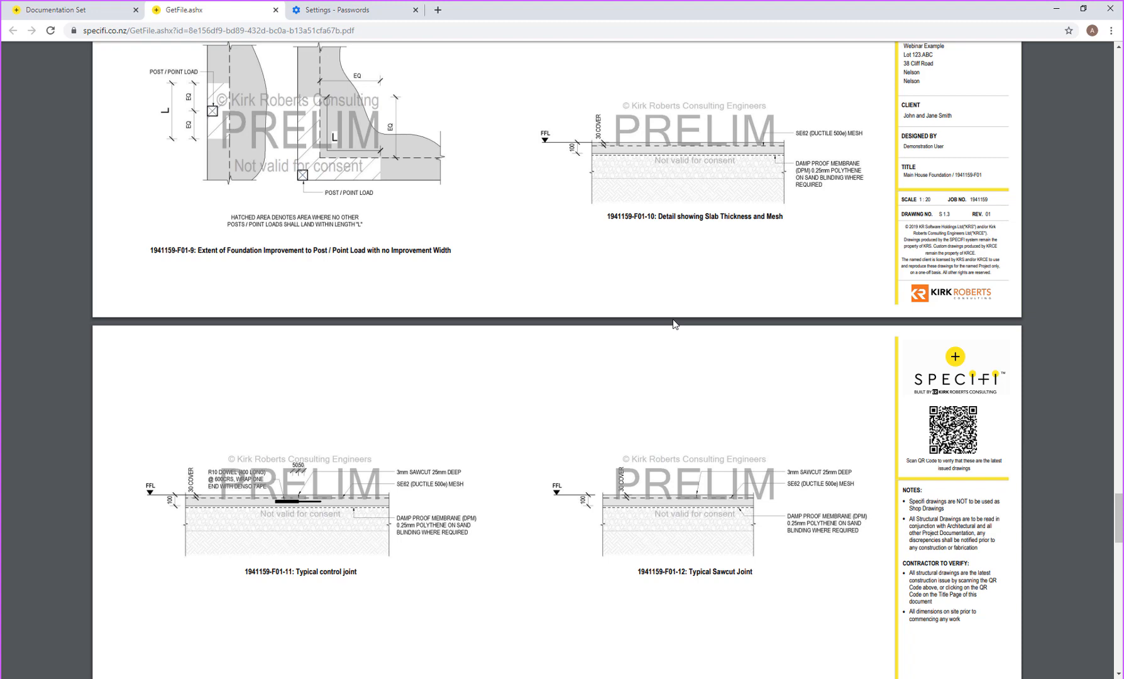
scroll(674, 324, "down", 3)
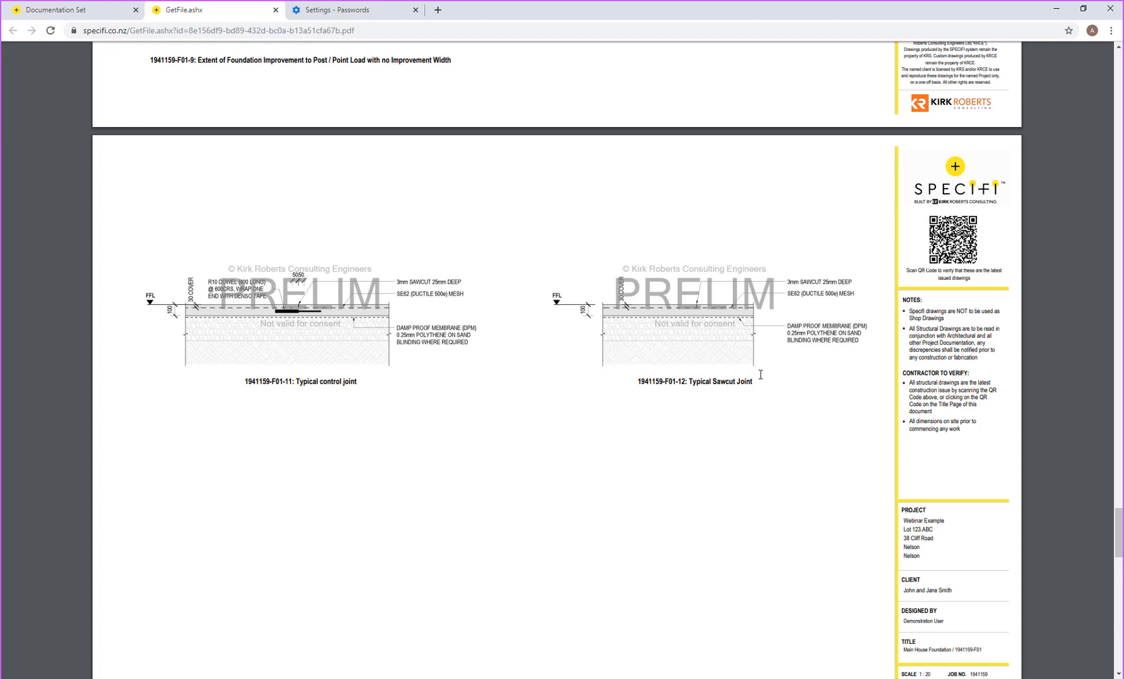
scroll(505, 420, "down", 7)
scroll(504, 415, "down", 4)
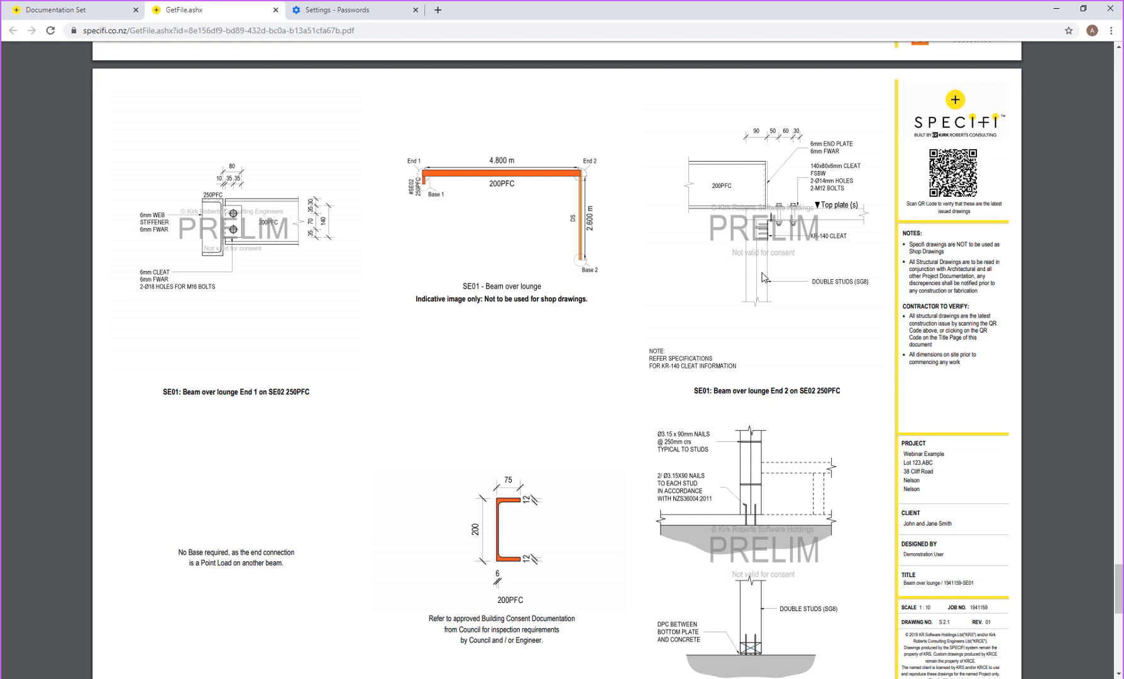
scroll(764, 277, "down", 2)
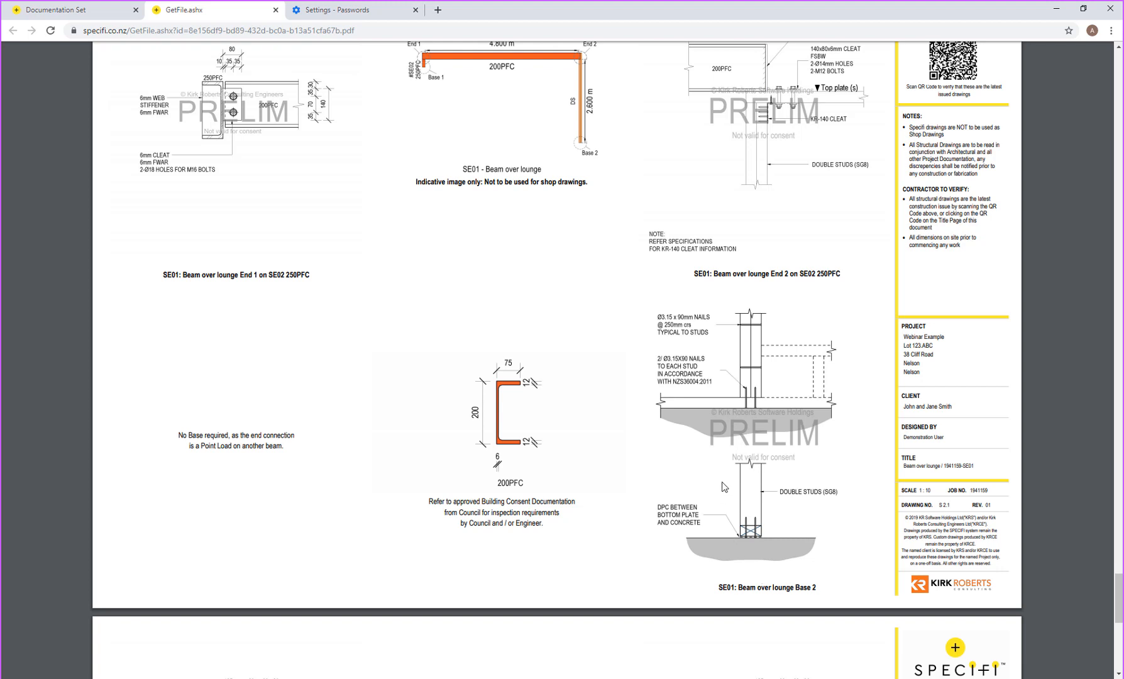
left_click_drag(197, 435, 258, 456)
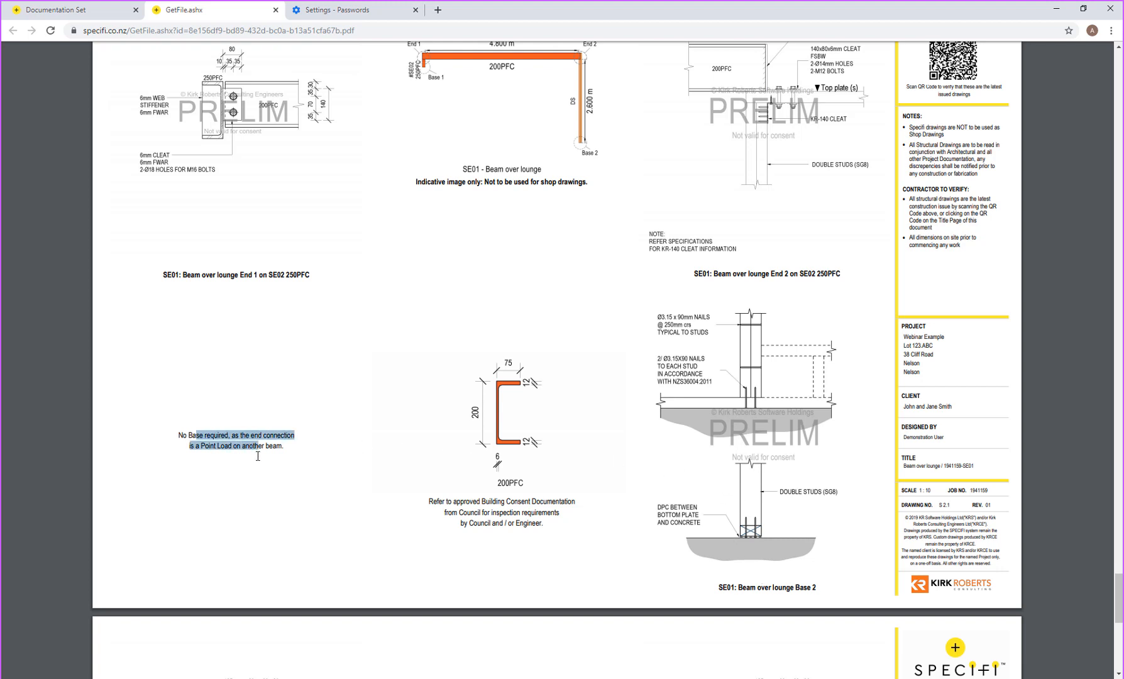
left_click(258, 456)
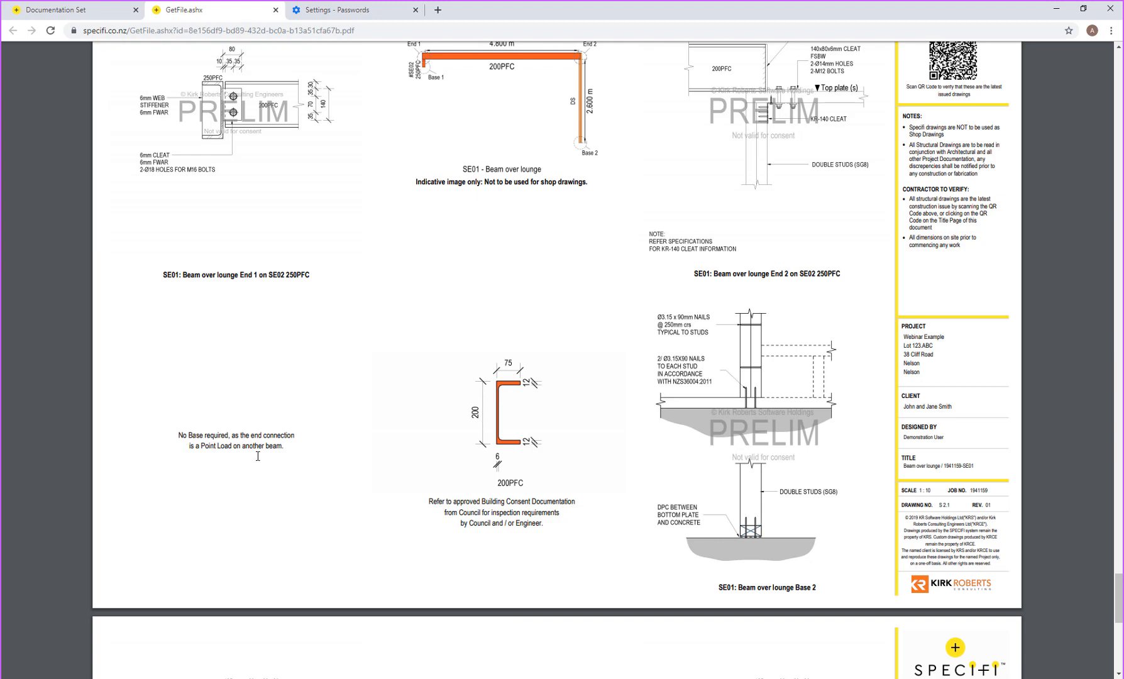
scroll(258, 454, "down", 8)
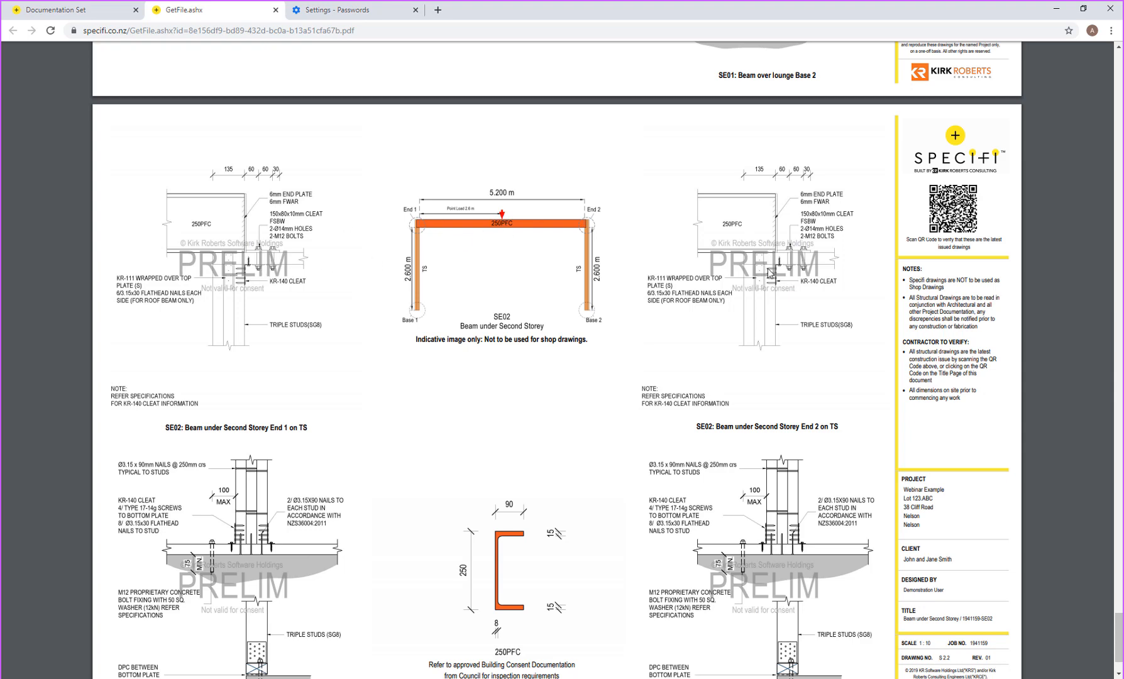
scroll(770, 282, "down", 1)
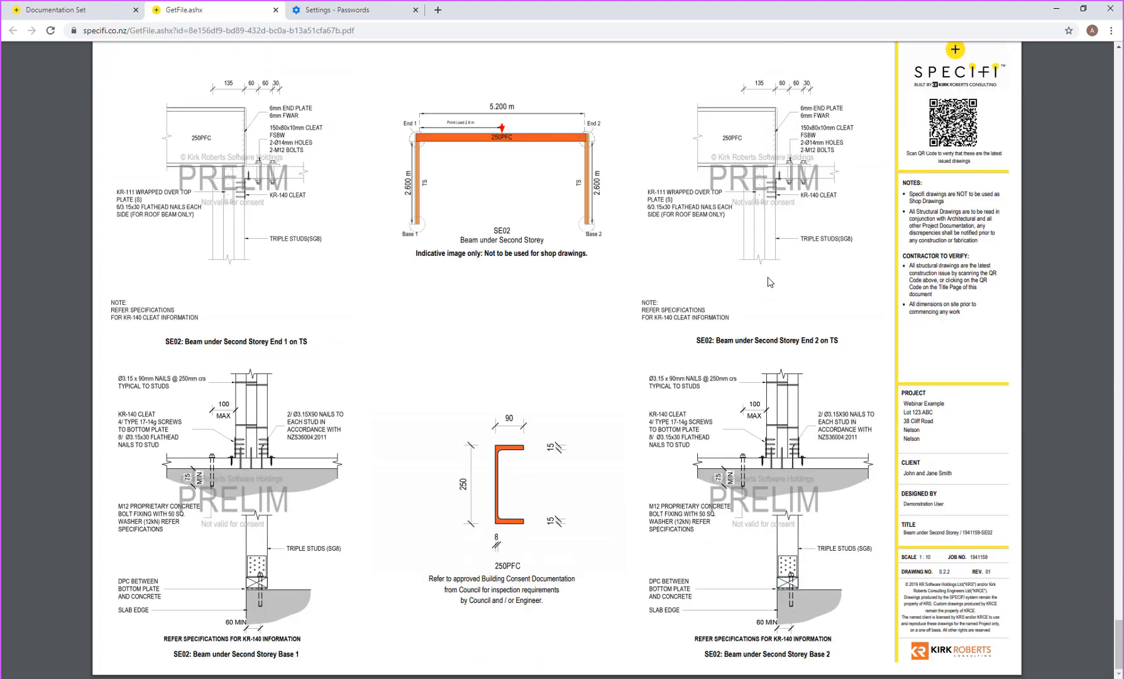
scroll(770, 282, "up", 15)
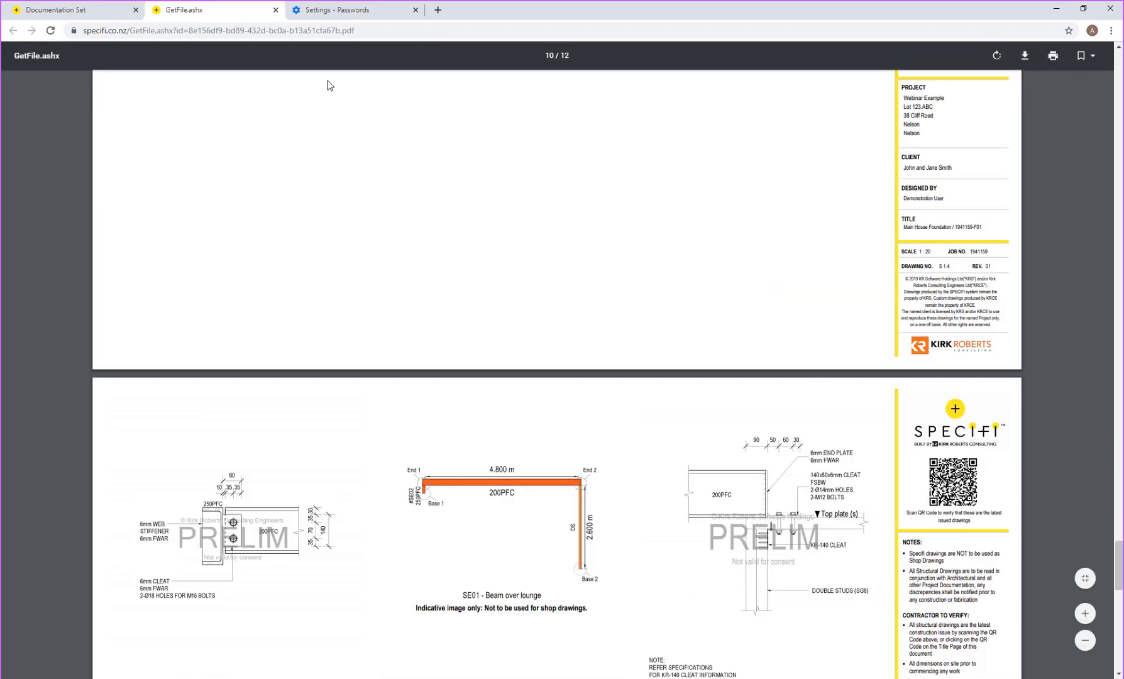
Step: Close the structural drawings PDF and move the architectural drawings window to the right edge
left_click(274, 10)
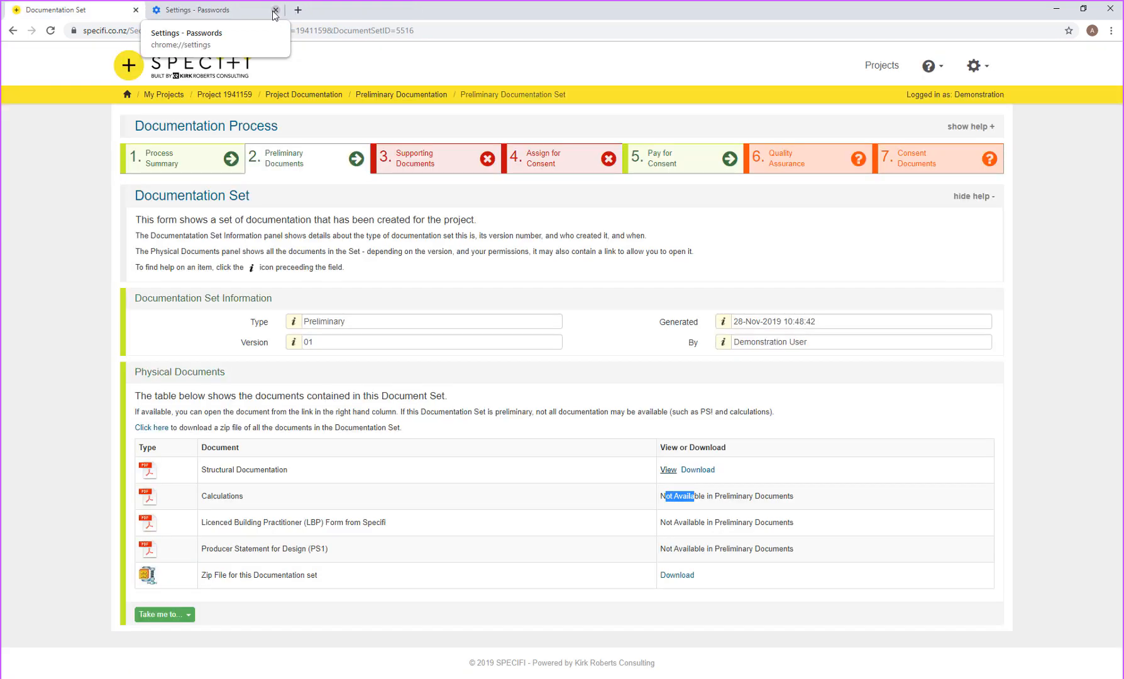
left_click(286, 678)
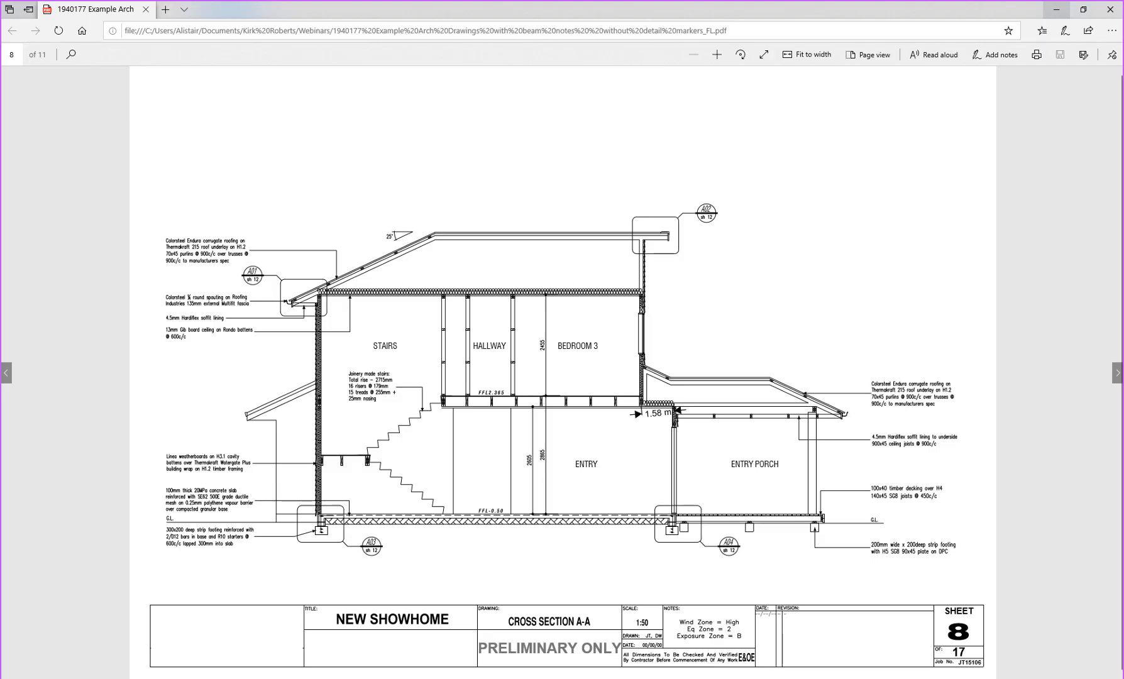
left_click_drag(394, 2, 1123, 69)
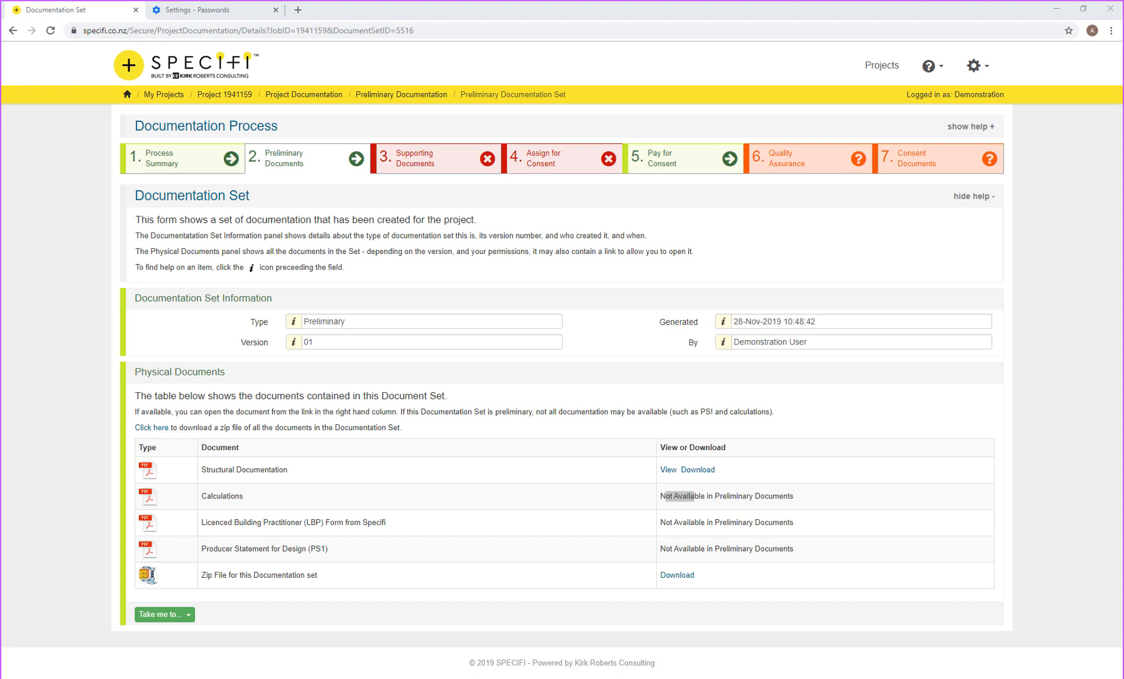
Step: Open the 40-page preliminary Calculations PDF from Documentation Set 01 of Webinar Example
left_click_drag(1123, 104, 764, 5)
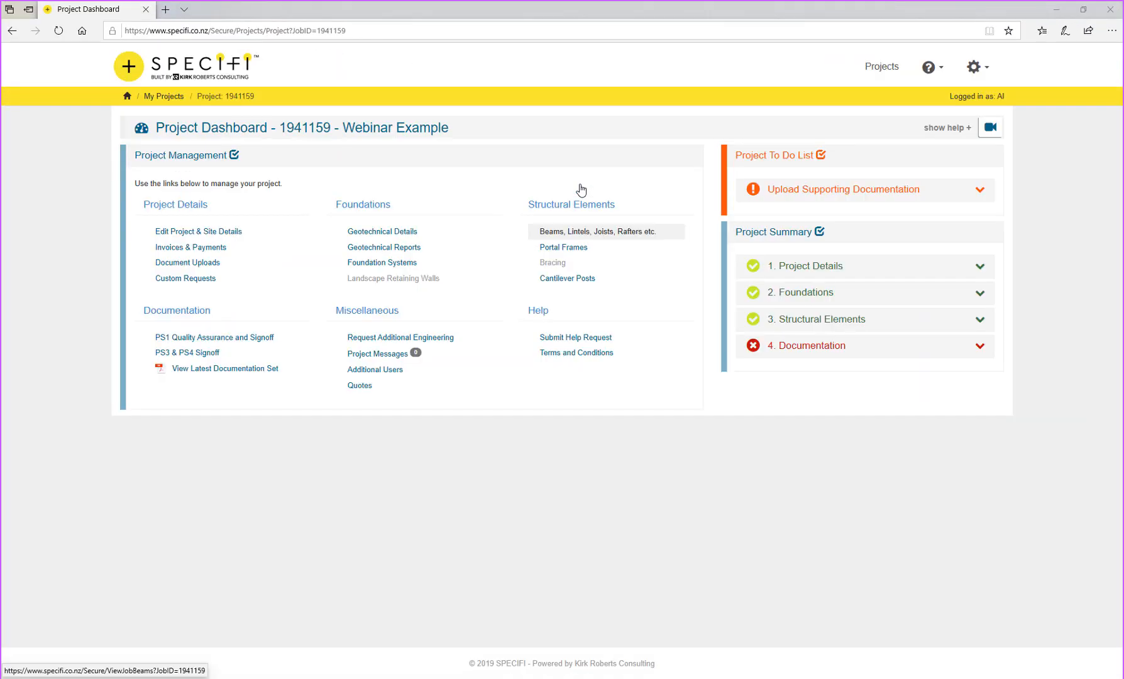
left_click(203, 342)
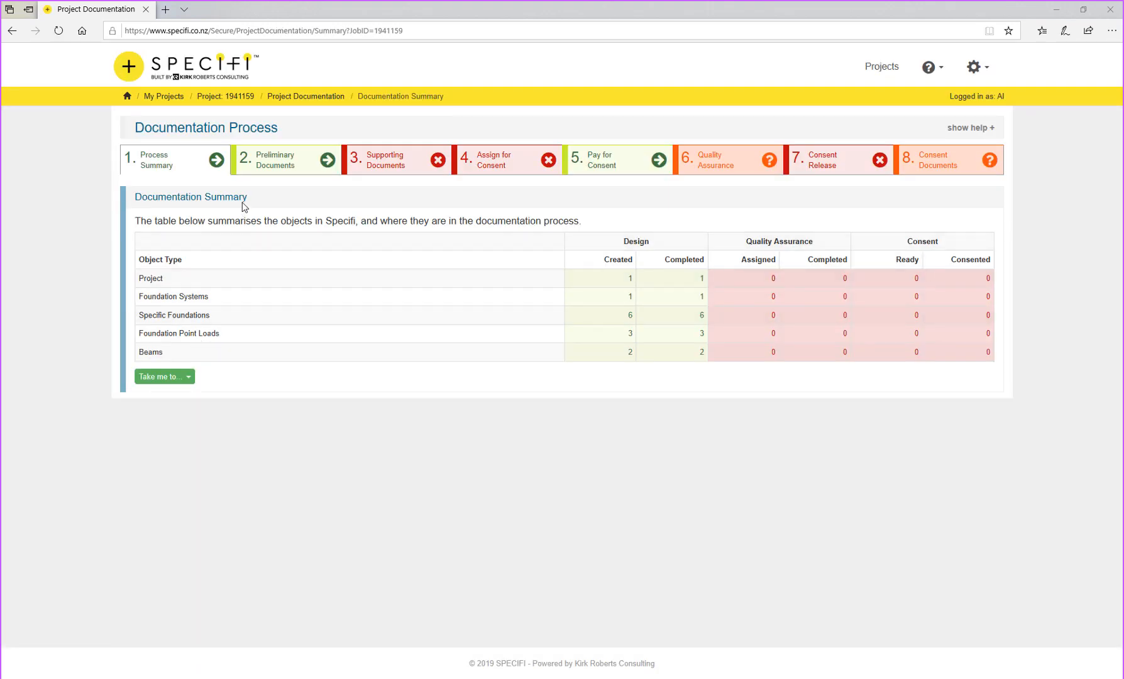
left_click(286, 168)
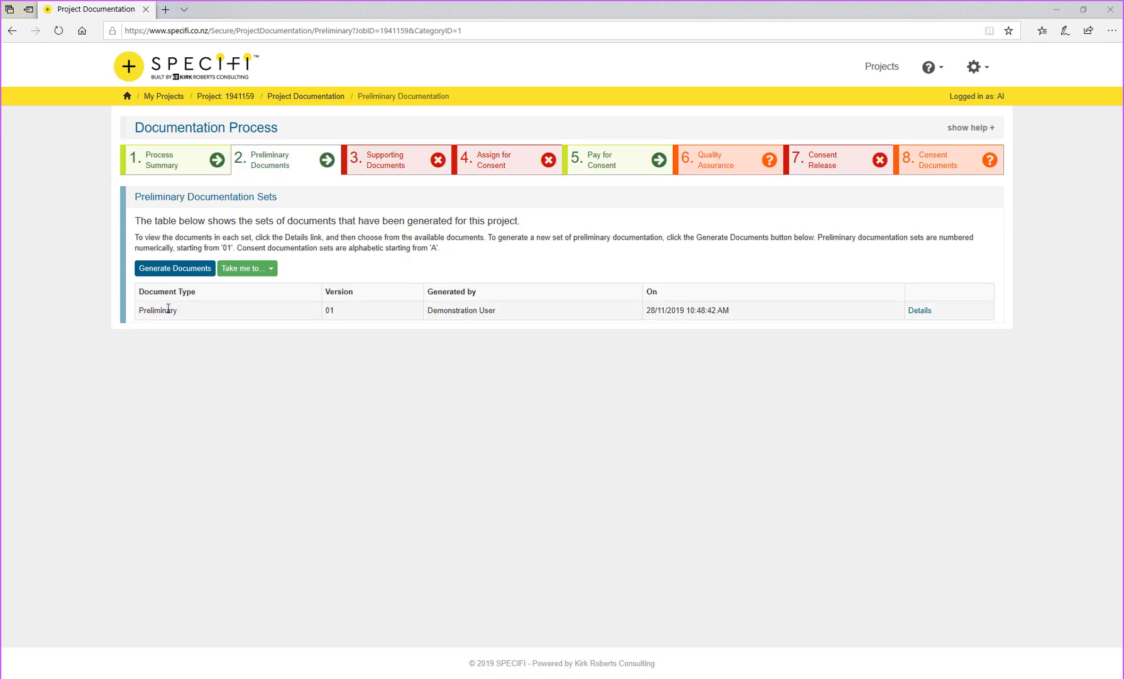
left_click(157, 311)
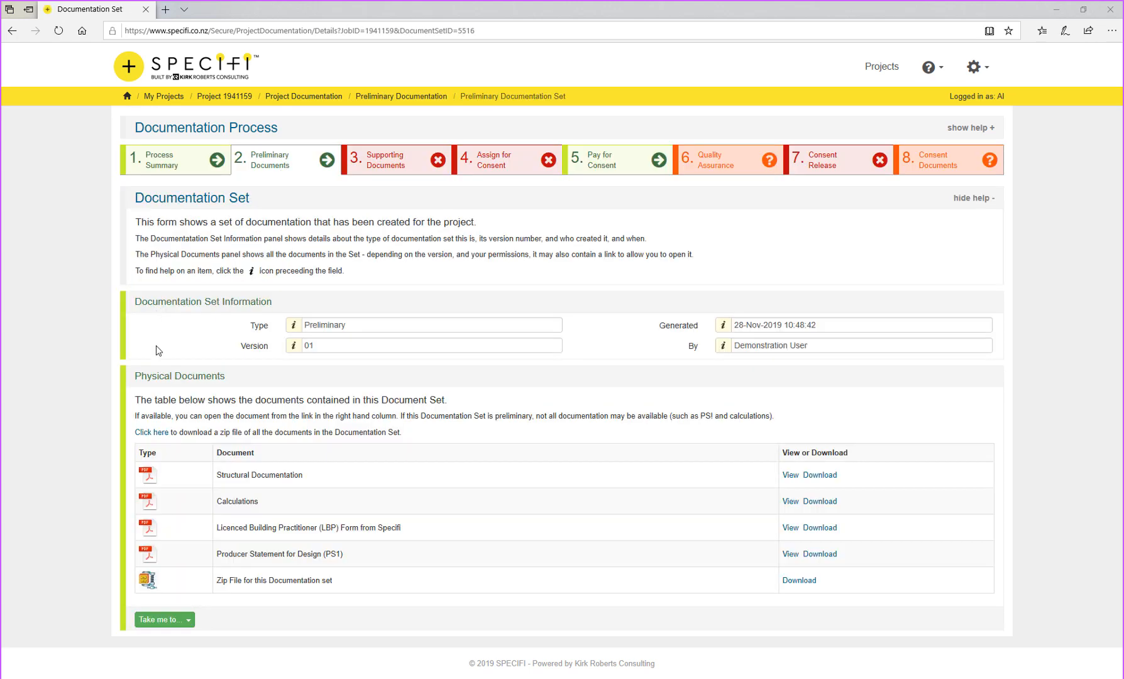
left_click(224, 501)
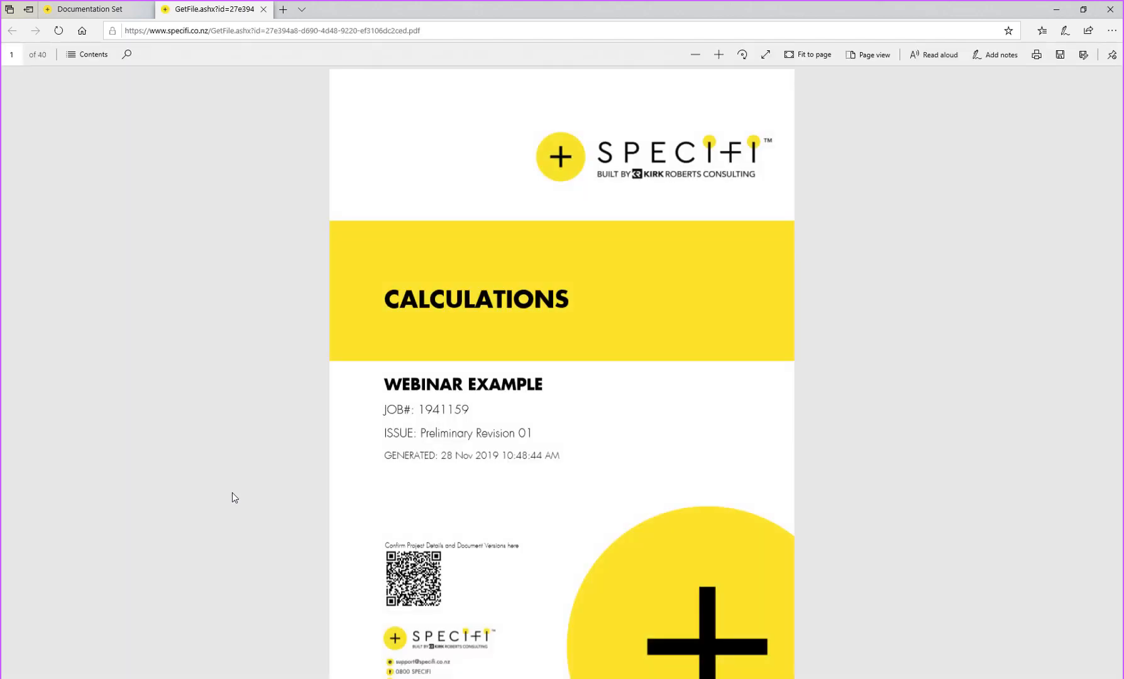
Step: Jump from the Calculations table of contents to the SE01 Beam over lounge design summary
scroll(289, 466, "down", 5)
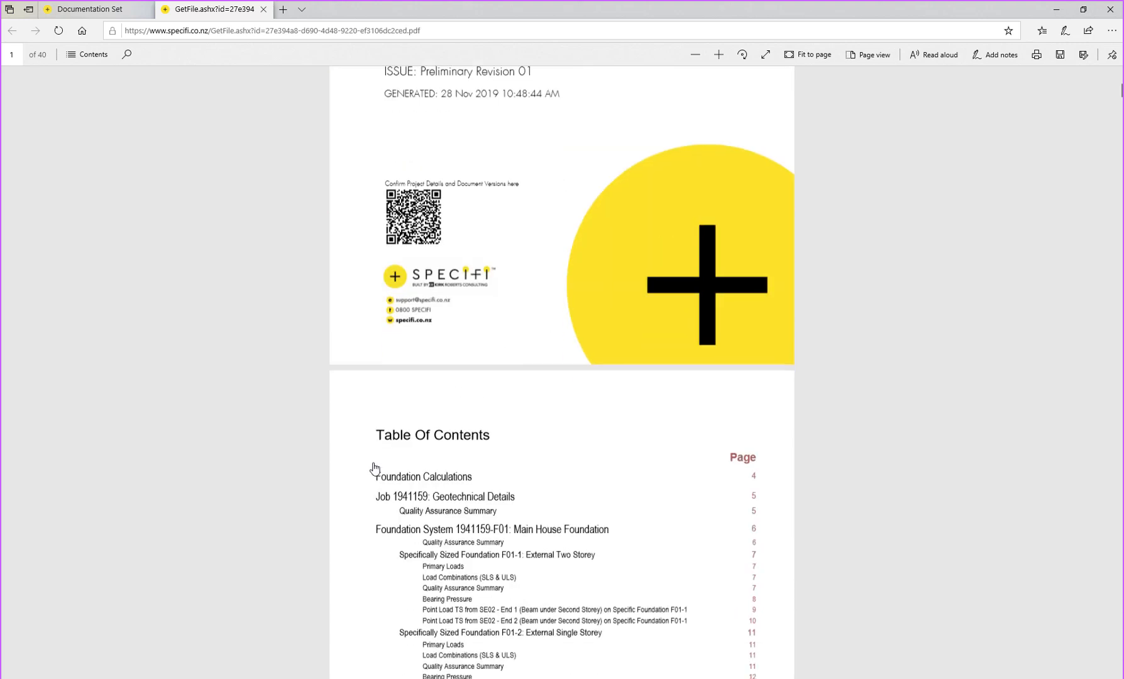
scroll(374, 469, "down", 3)
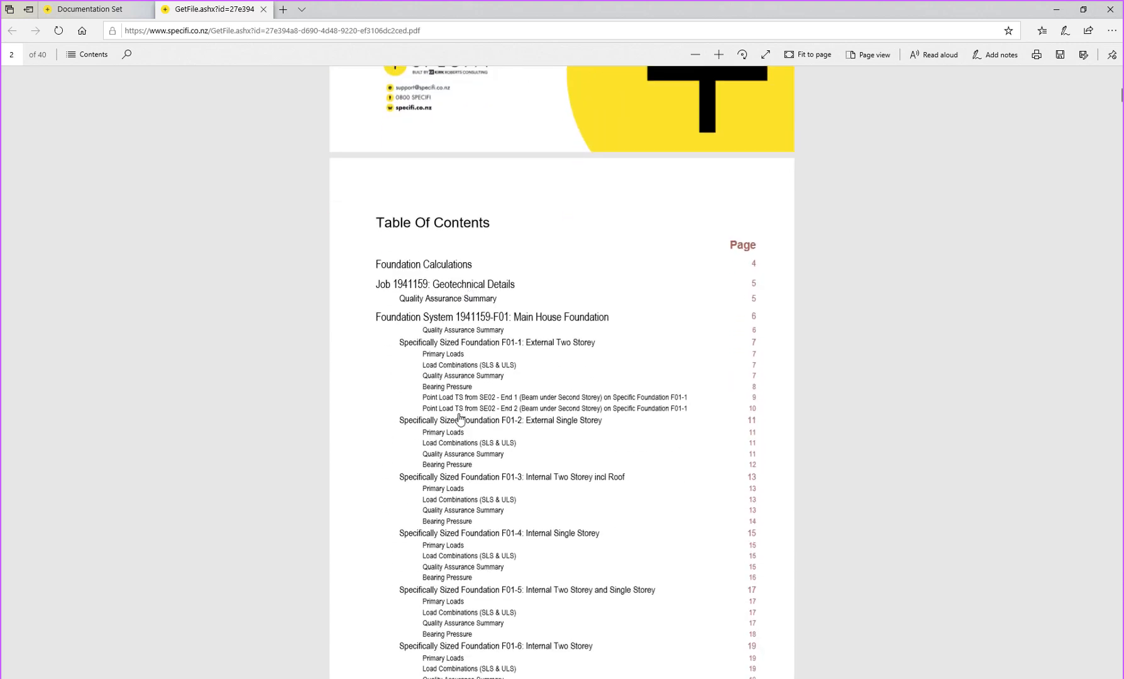
scroll(465, 400, "down", 2)
scroll(466, 400, "down", 4)
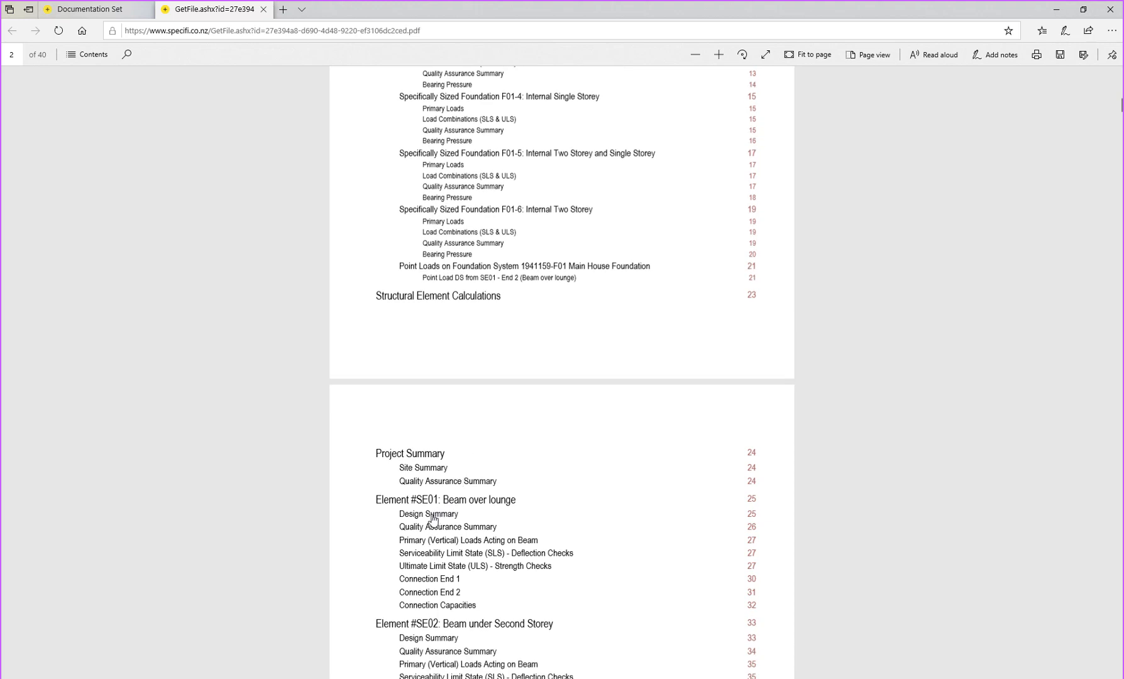
left_click(432, 516)
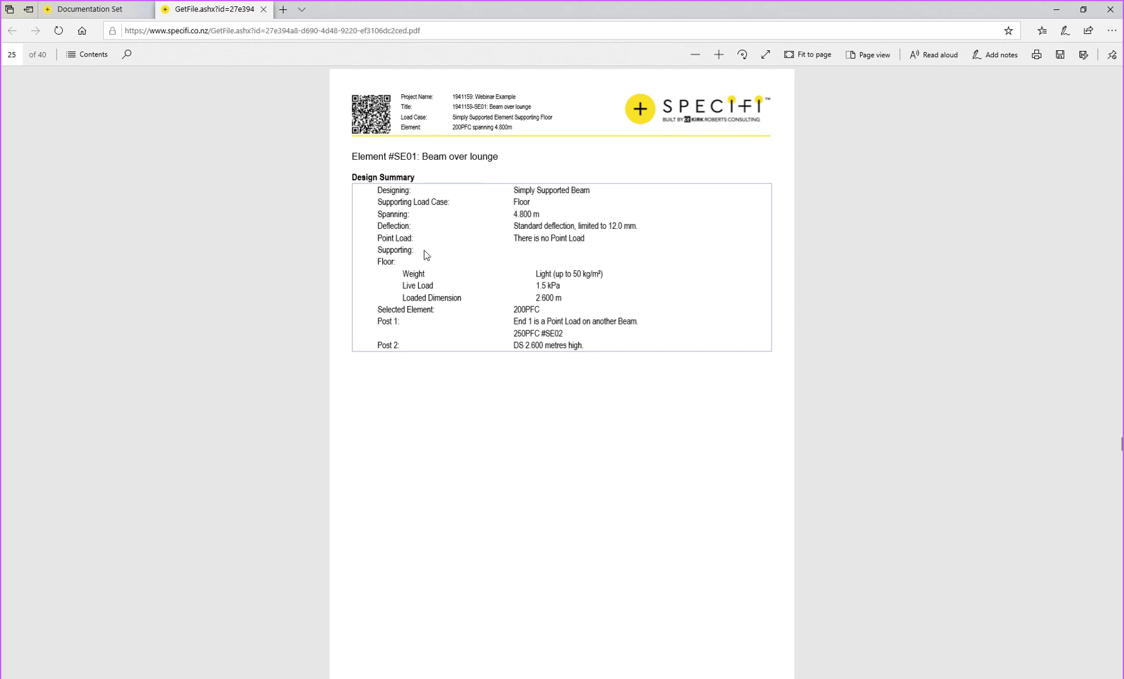
Step: Review the SE01 quality assurance design options and check pages, then close the Calculations PDF
scroll(429, 250, "down", 9)
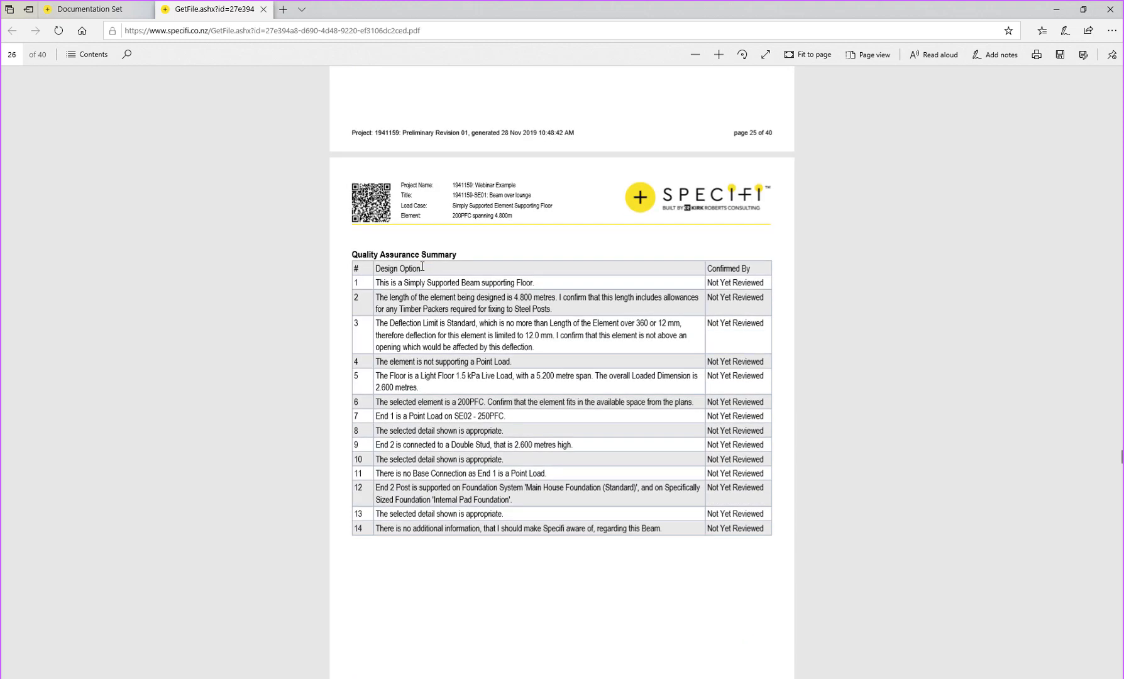
left_click_drag(404, 283, 498, 407)
left_click(499, 405)
scroll(637, 498, "down", 3)
scroll(640, 500, "down", 6)
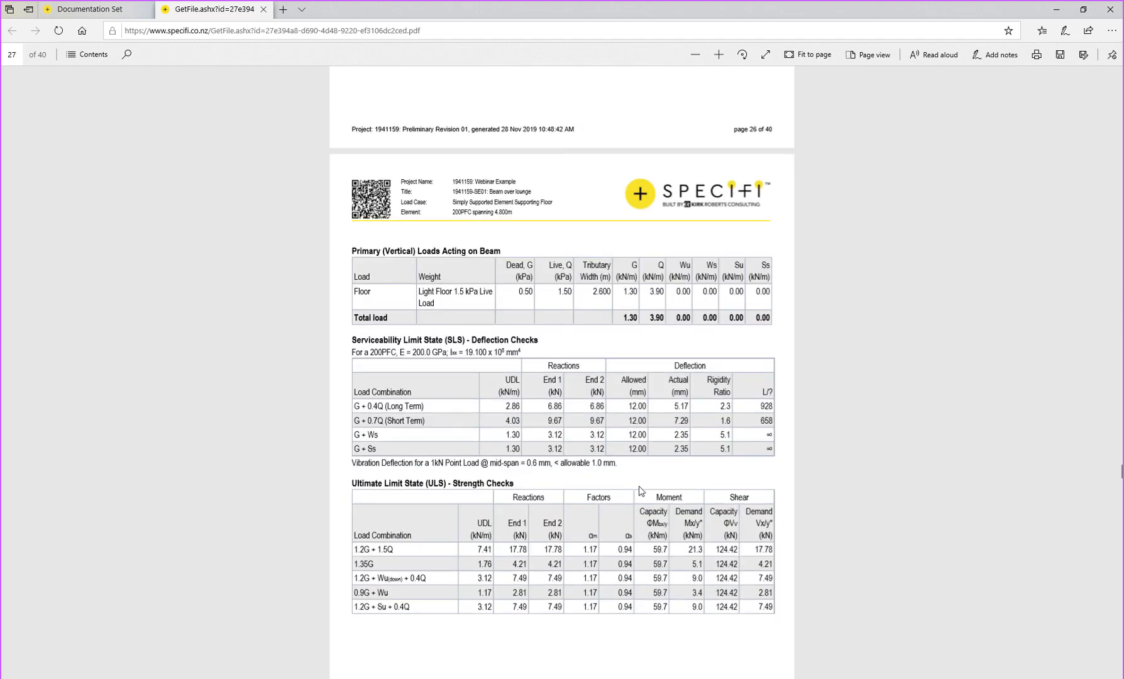
scroll(640, 491, "down", 8)
scroll(640, 485, "down", 5)
scroll(639, 487, "up", 10)
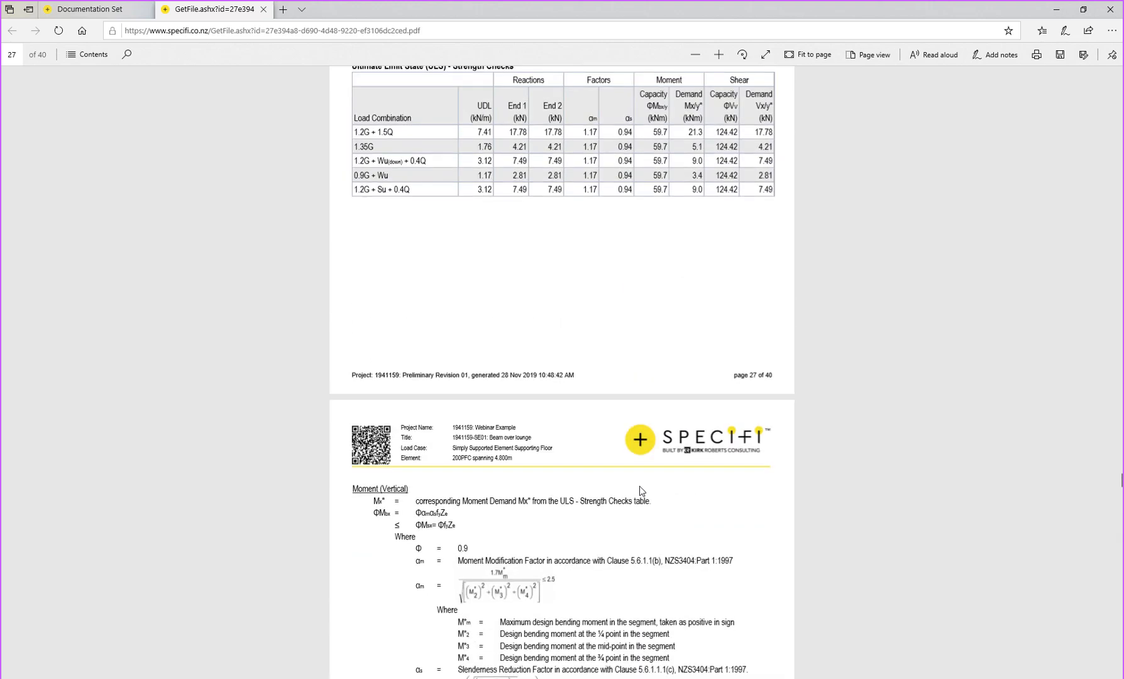
scroll(639, 490, "down", 3)
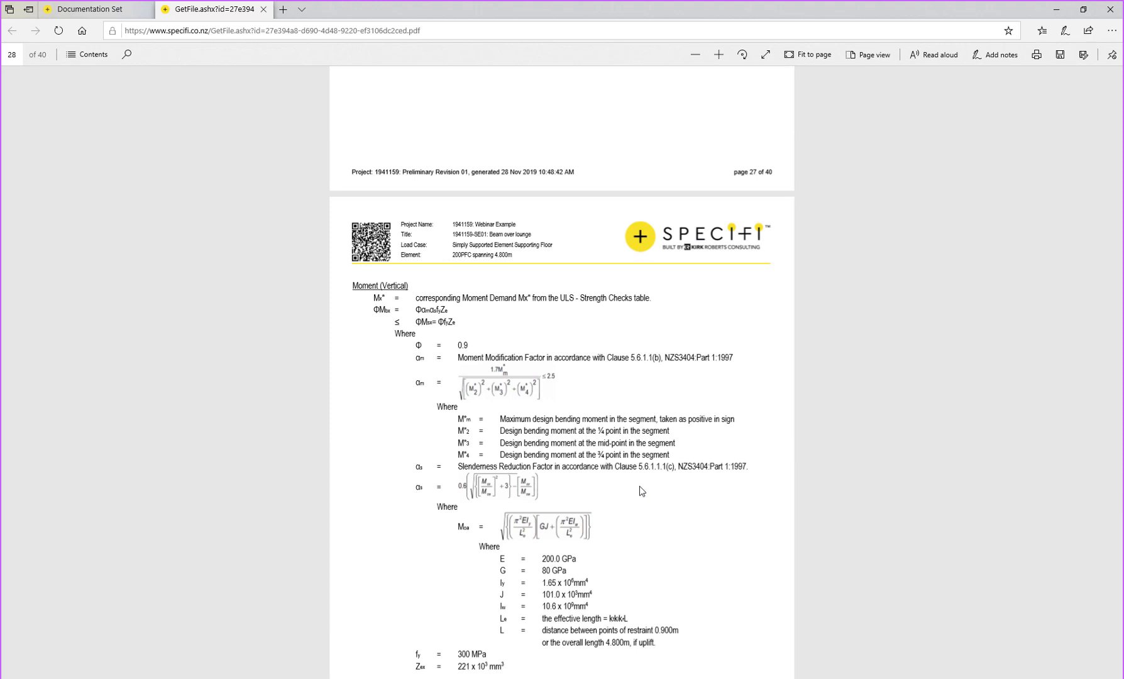
left_click(264, 8)
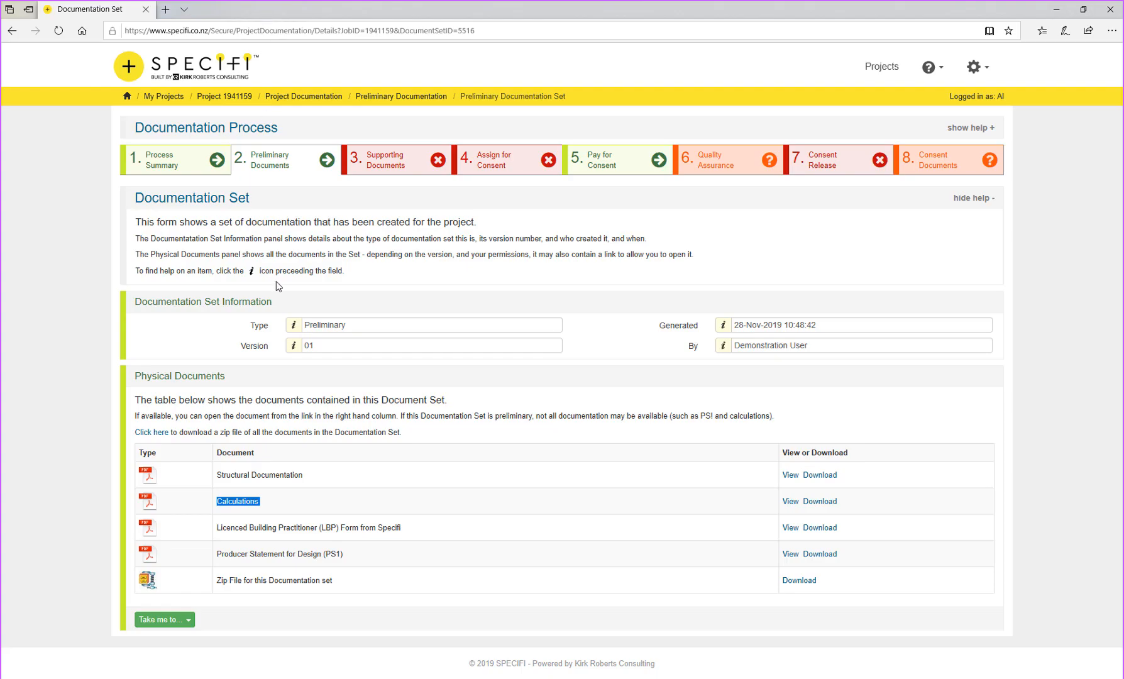
Step: Open the Licenced Building Practitioner form and note its red preliminary warning
double_click(274, 531)
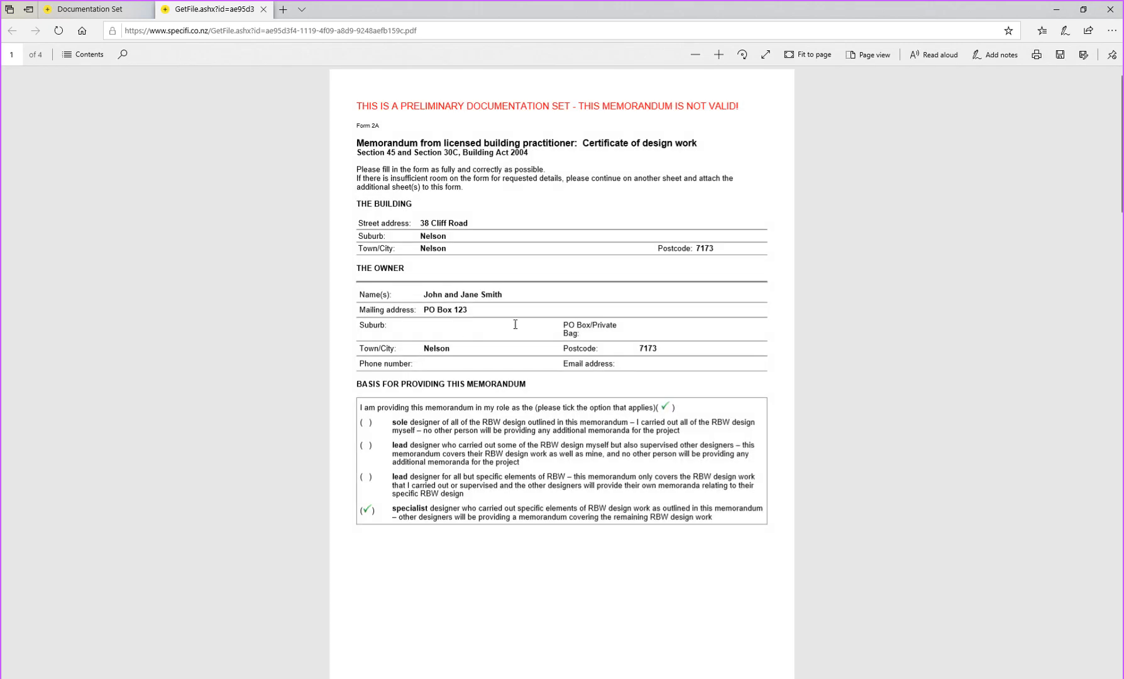
left_click_drag(452, 104, 552, 105)
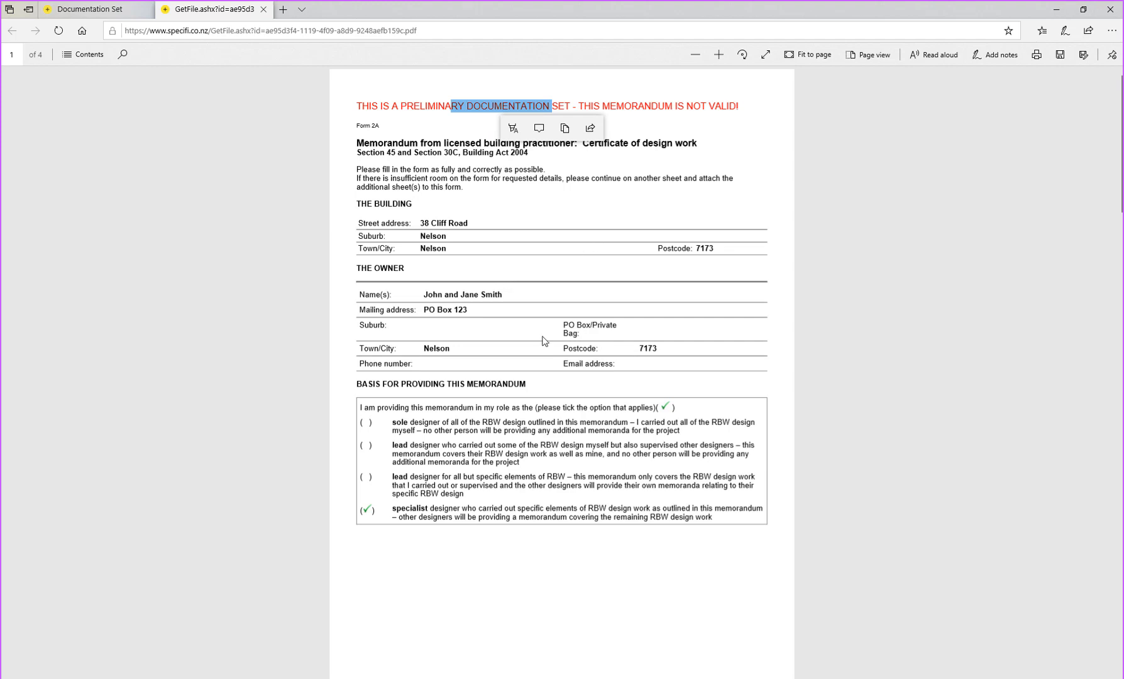
scroll(419, 403, "down", 1)
scroll(419, 413, "down", 10)
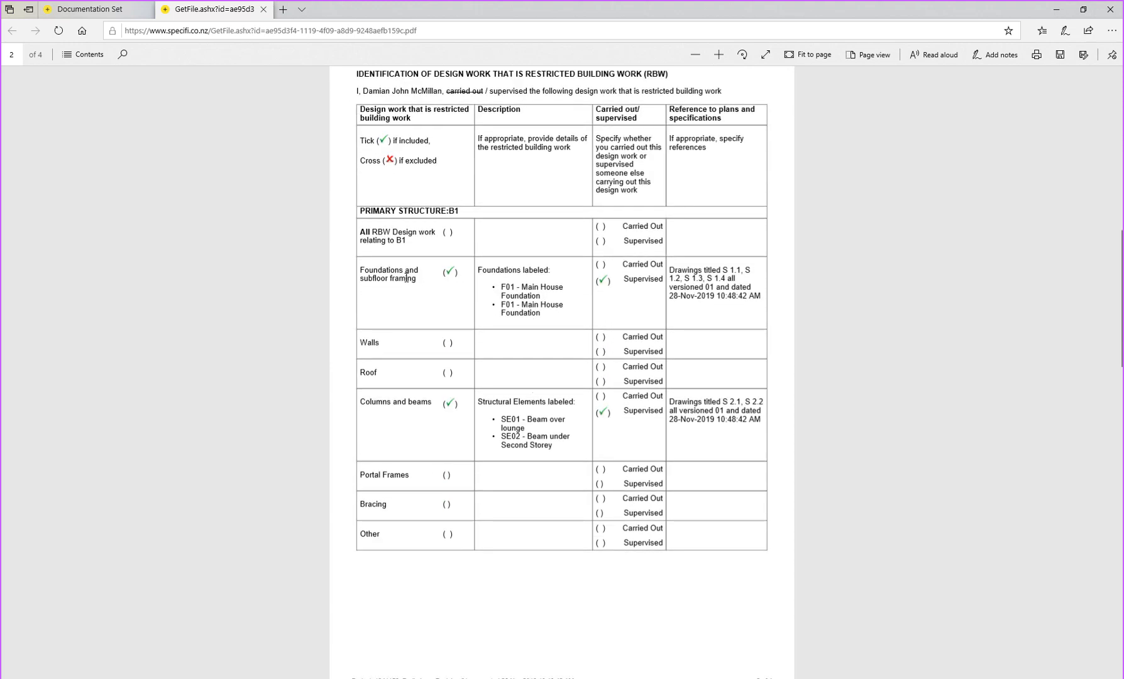
Step: Check the foundation and columns-and-beams drawing references, then close the LBP form
left_click_drag(695, 271, 704, 289)
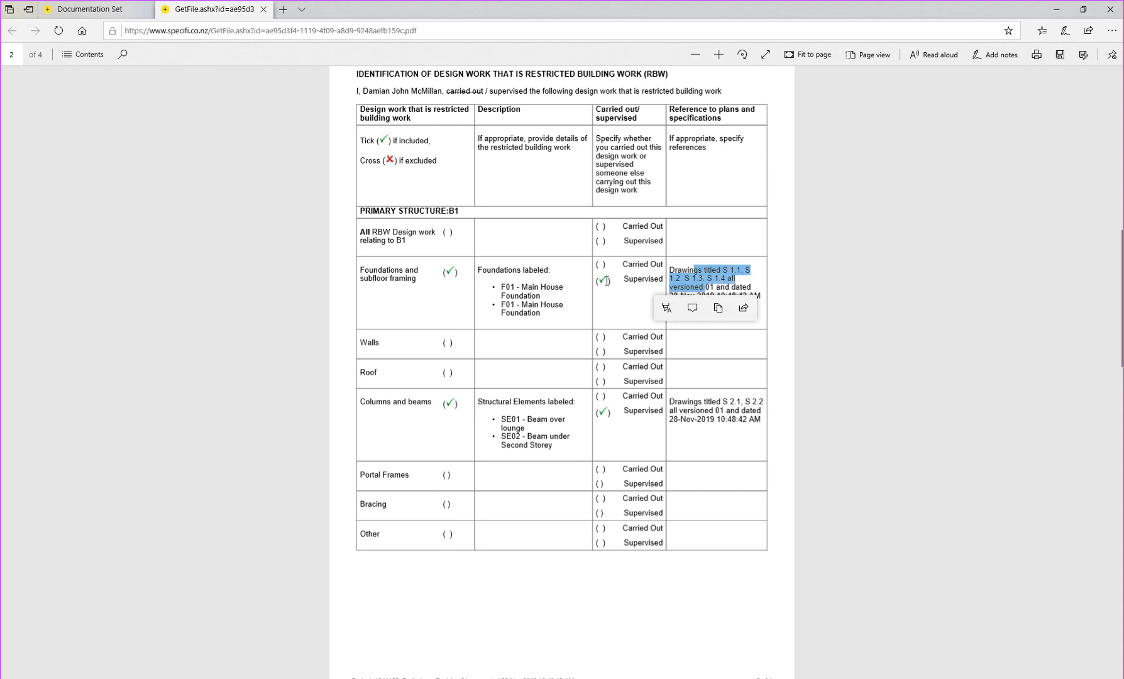
scroll(596, 358, "down", 3)
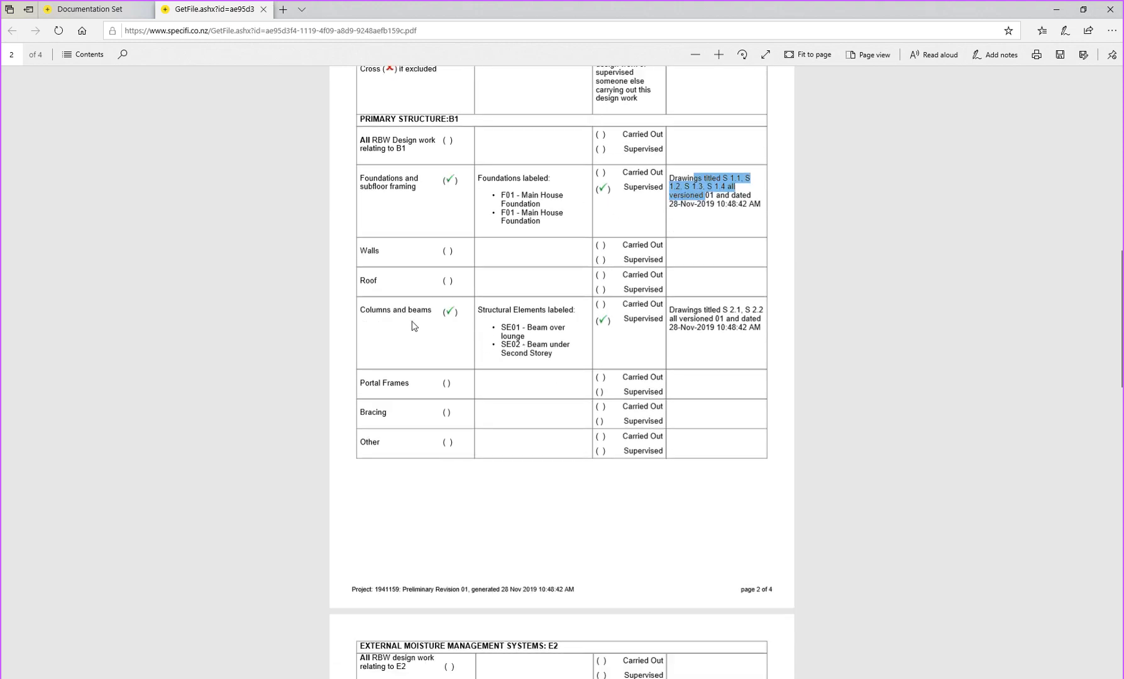
left_click_drag(702, 309, 708, 326)
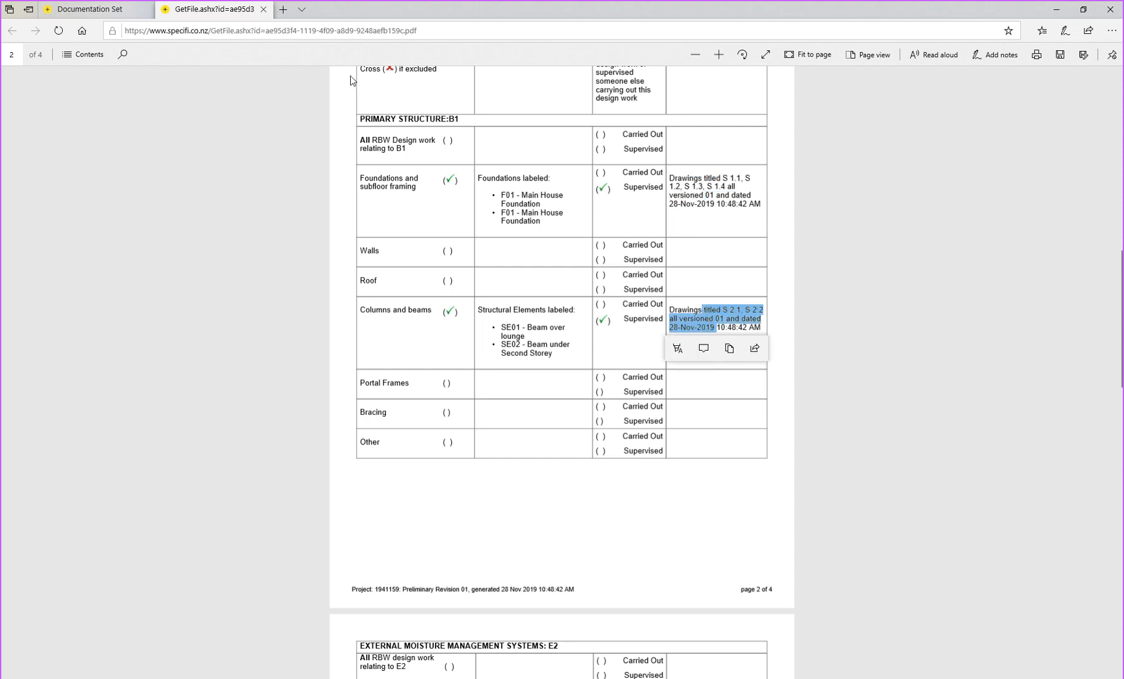
scroll(399, 354, "down", 5)
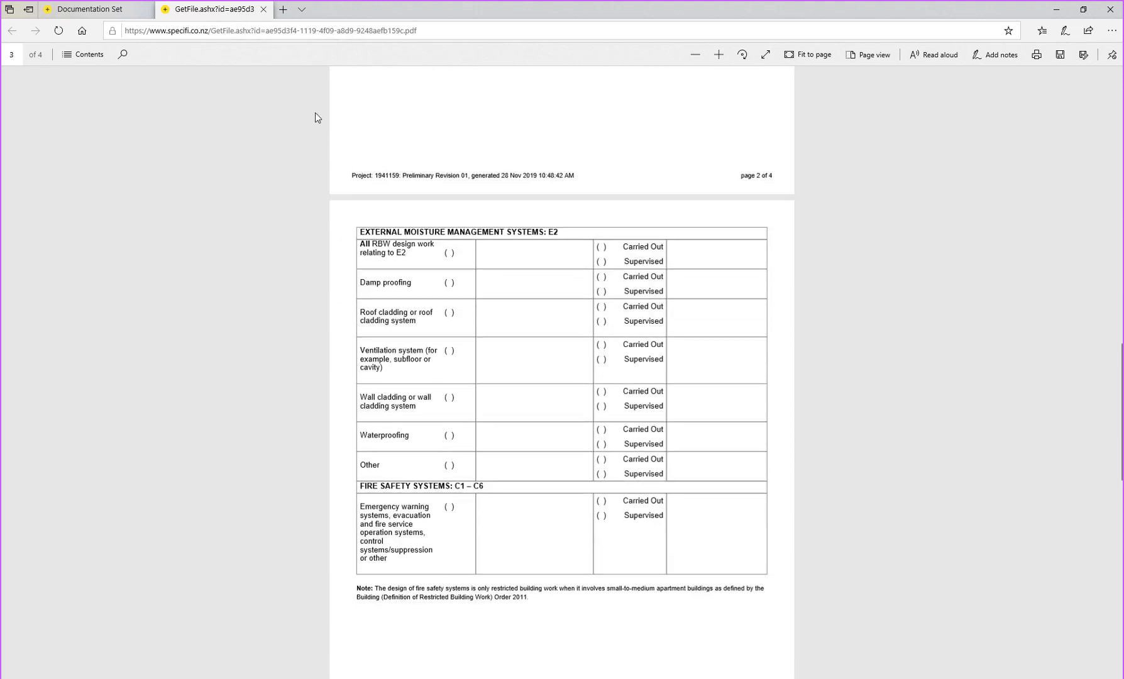
left_click(264, 10)
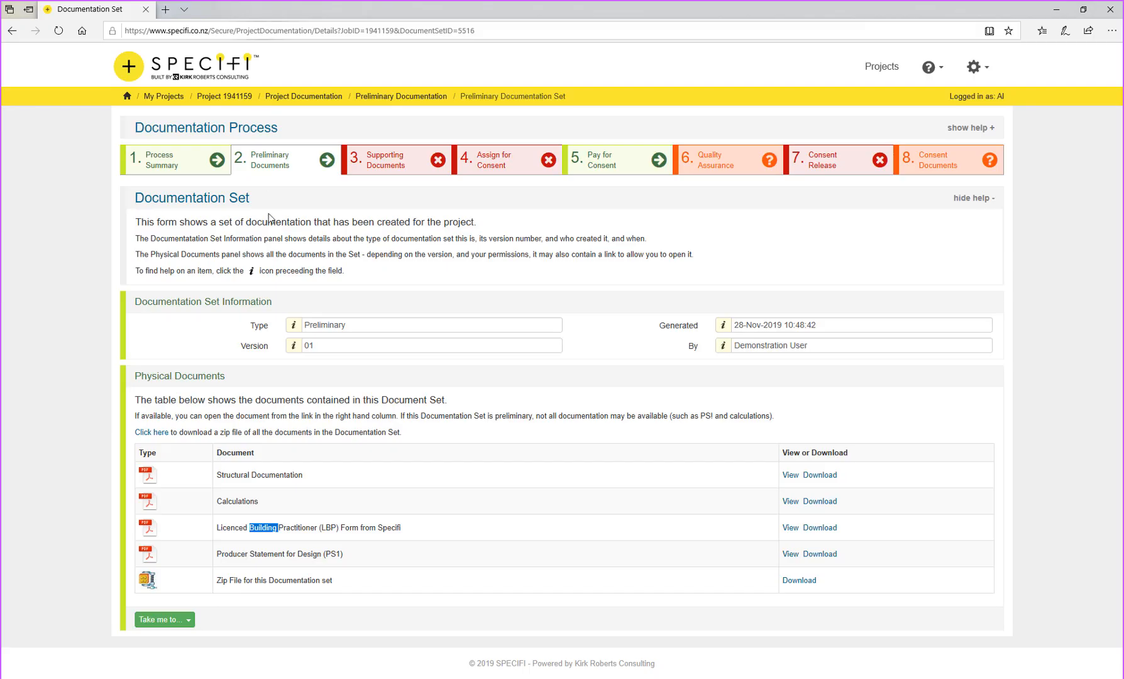
double_click(266, 553)
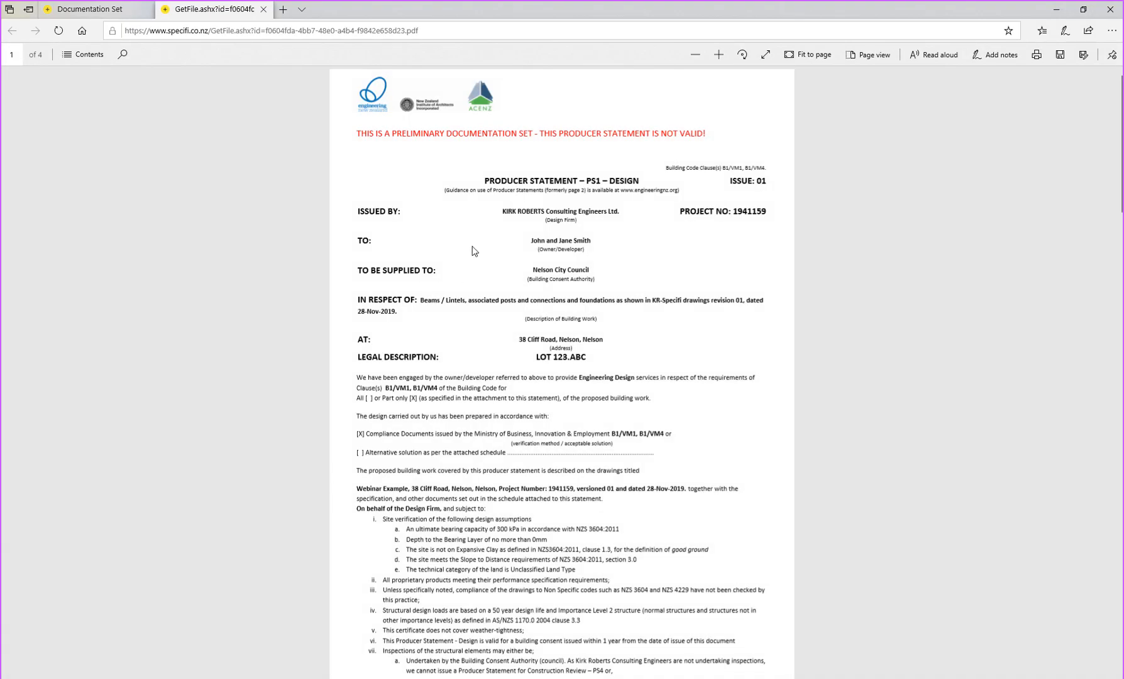
scroll(511, 233, "down", 8)
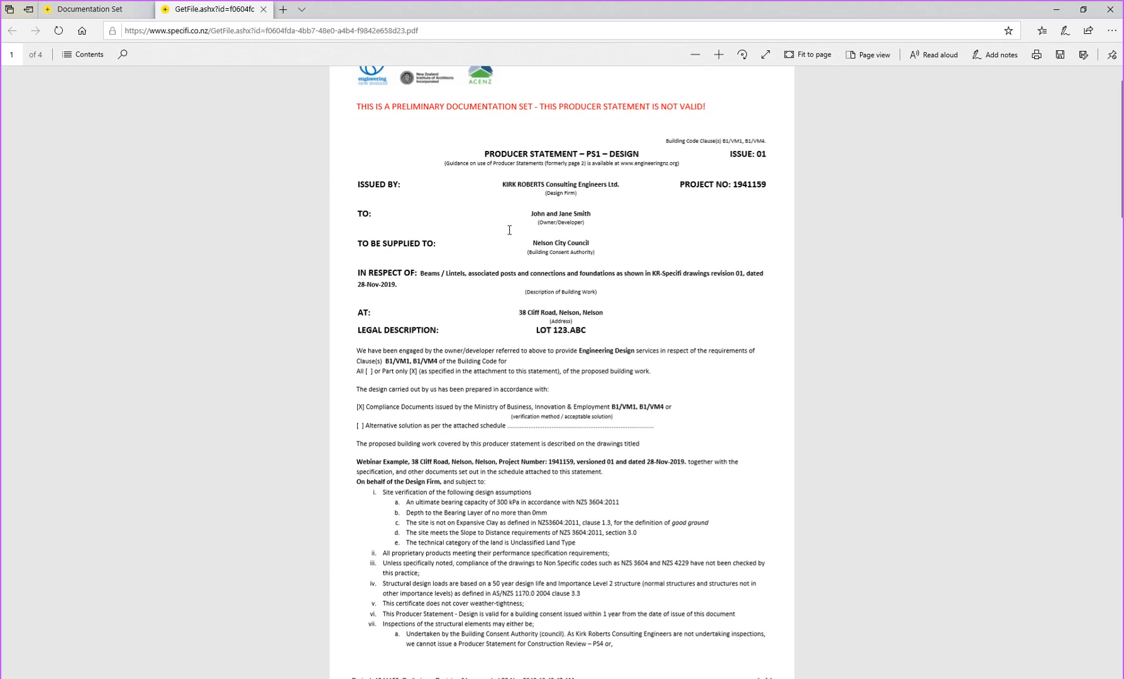
scroll(509, 230, "up", 5)
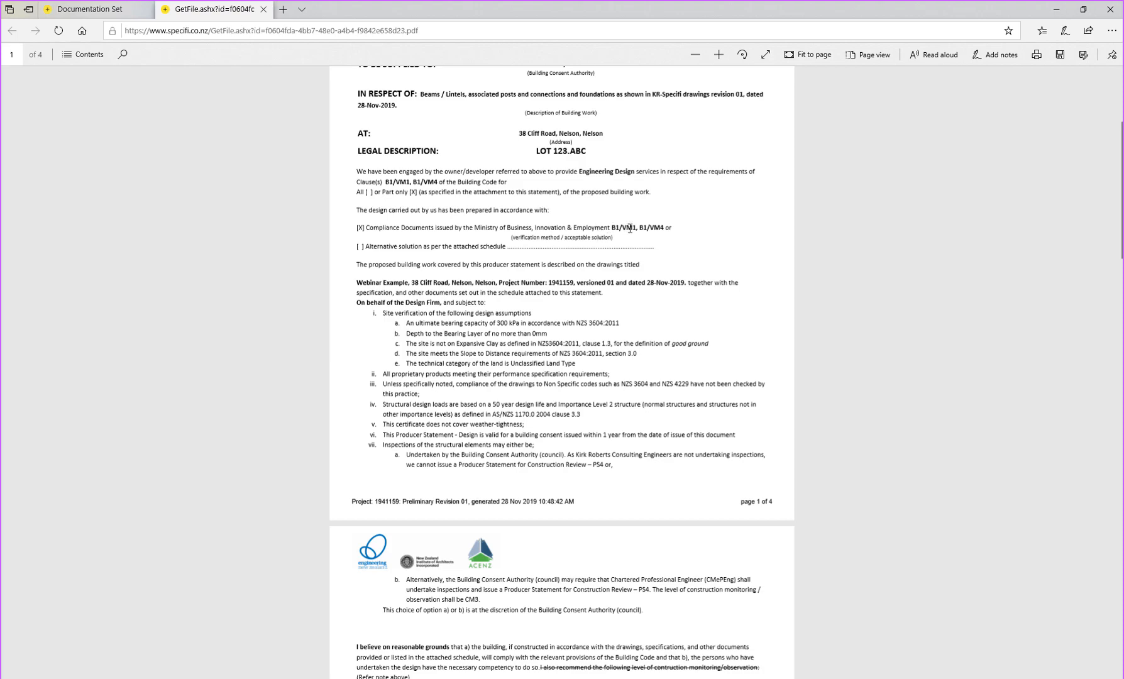
scroll(650, 232, "down", 9)
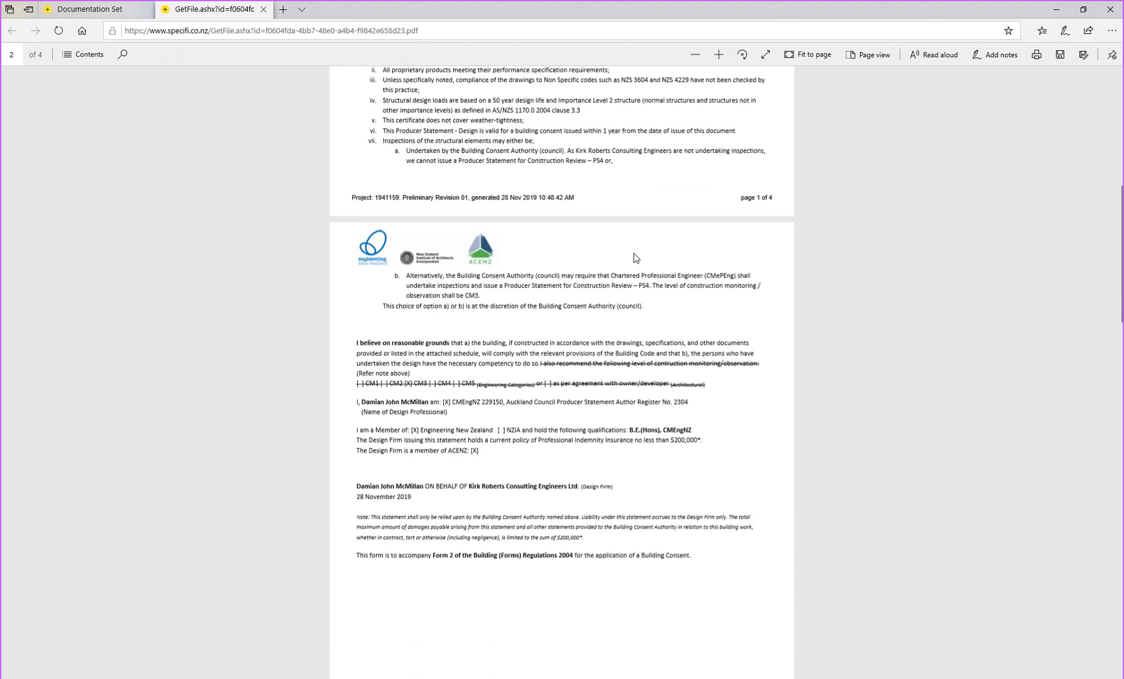
scroll(635, 258, "down", 11)
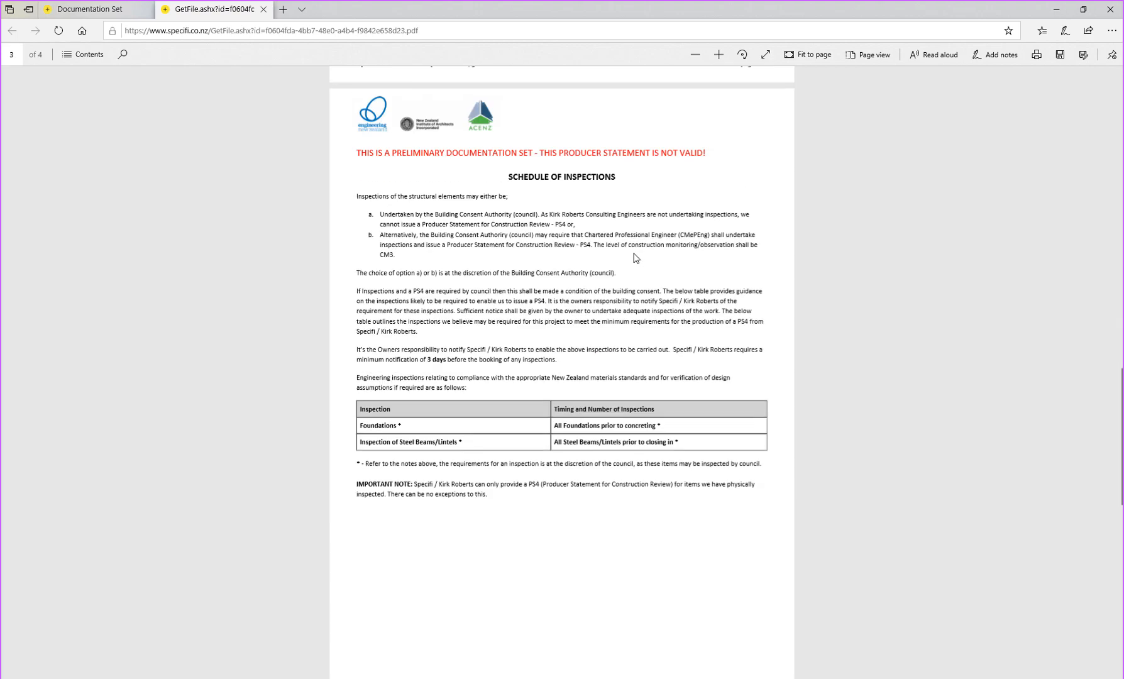
left_click_drag(446, 290, 478, 301)
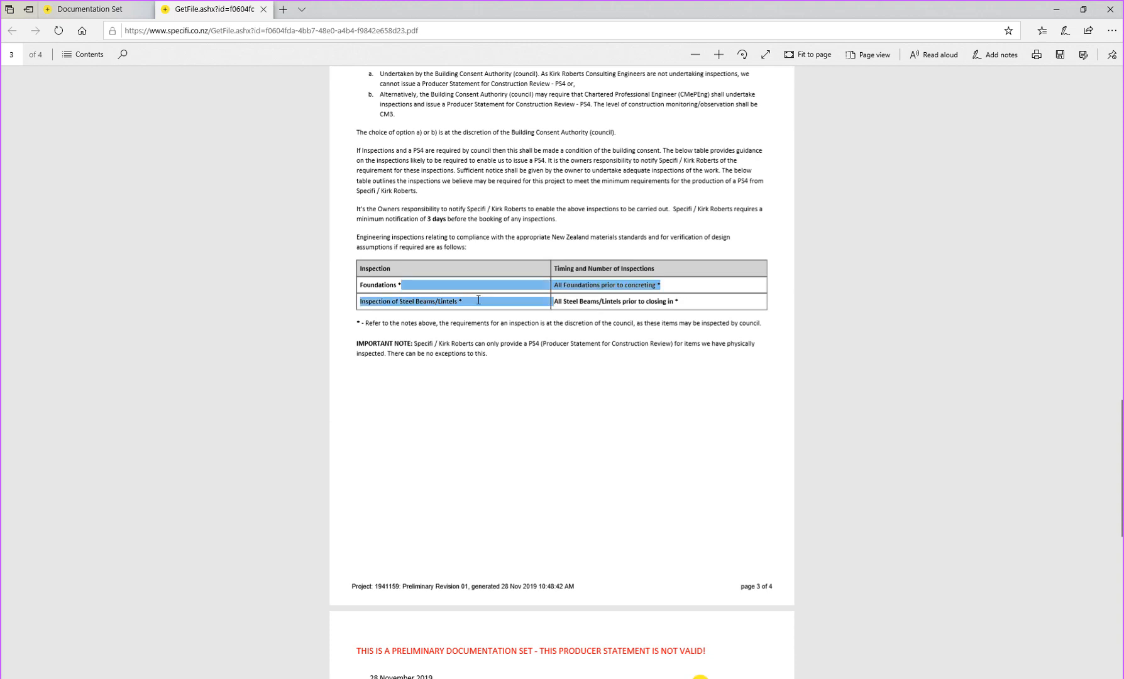
left_click(479, 300)
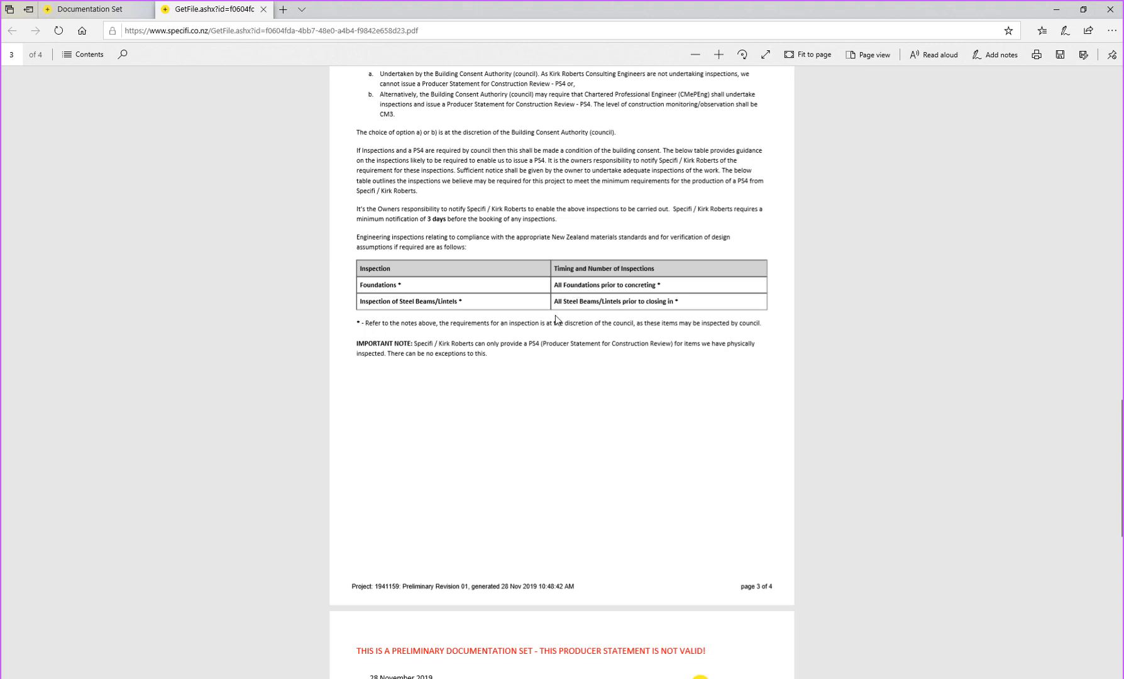
left_click_drag(389, 325, 447, 324)
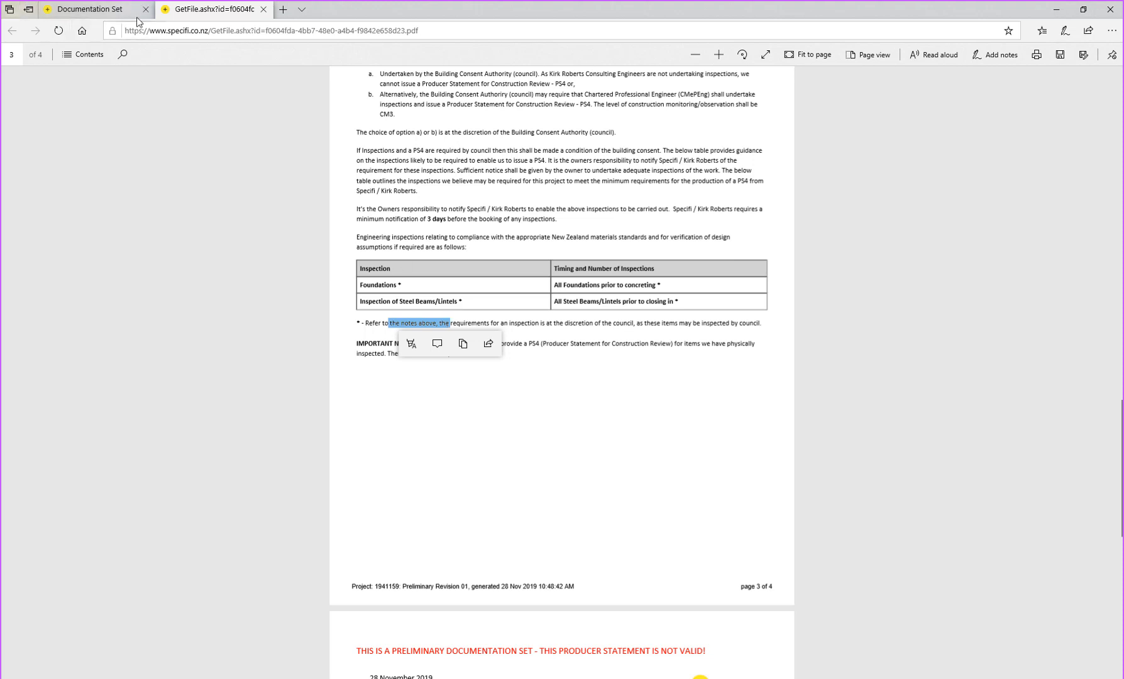
left_click(263, 10)
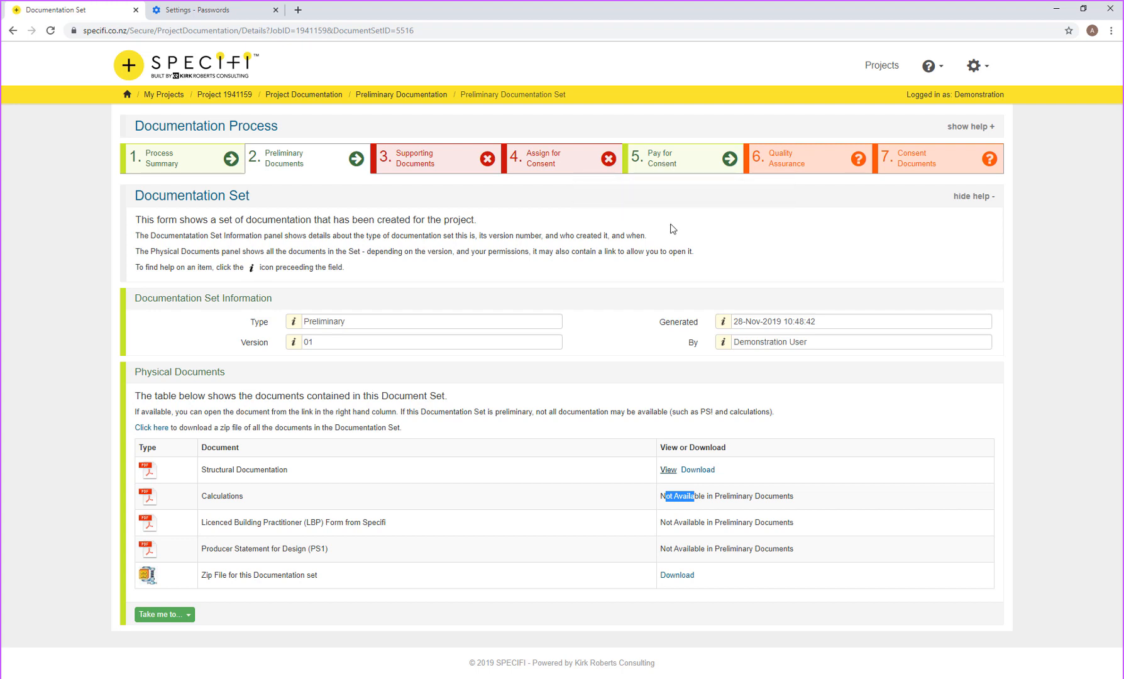
Step: Go from Process Summary through Preliminary Documents to the Supporting Documents step for 1941159
left_click(161, 167)
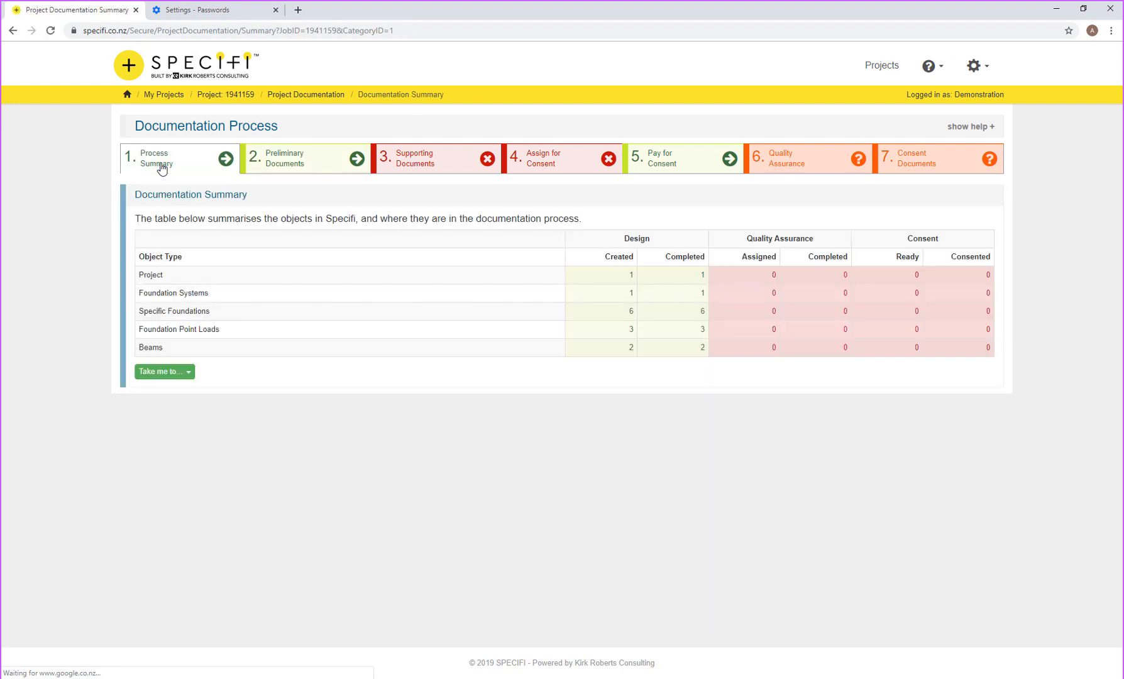
left_click(298, 162)
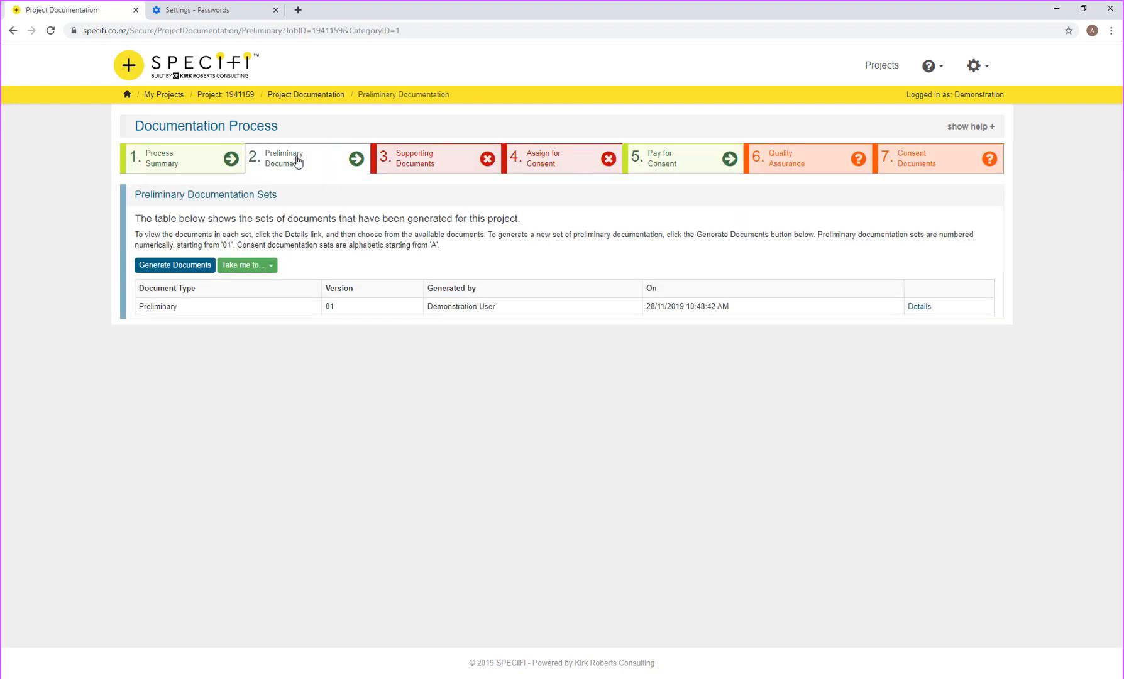
left_click(424, 168)
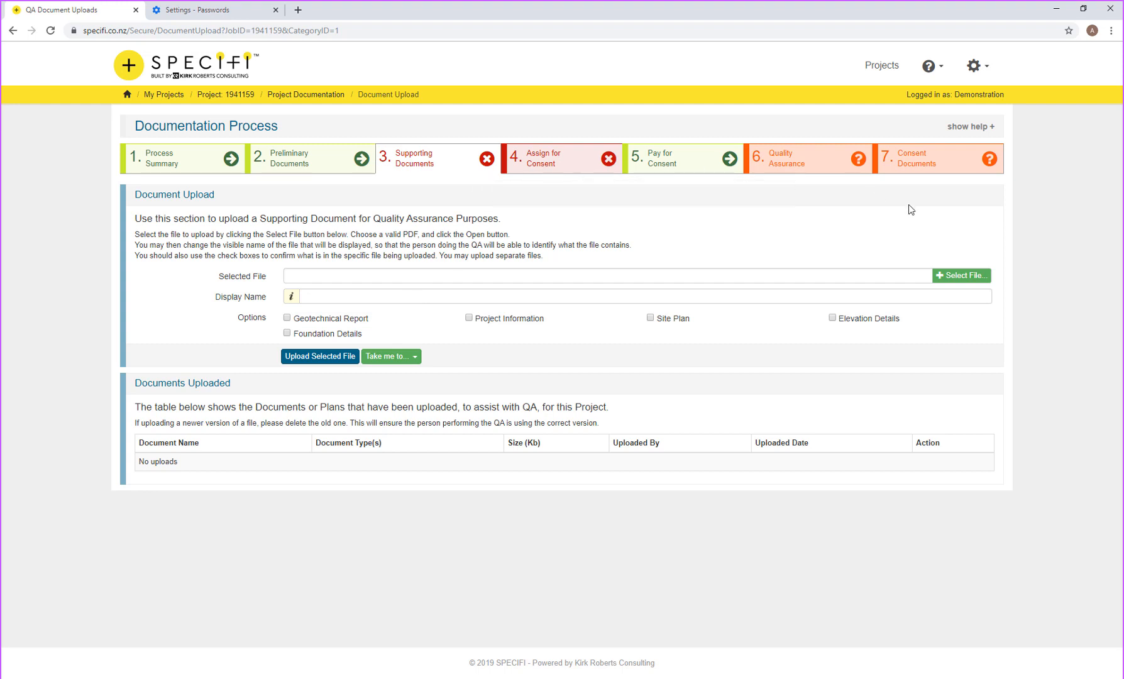
Step: Select the Example Arch Drawings PDF and give it the display name 'Full Plans'
left_click(953, 281)
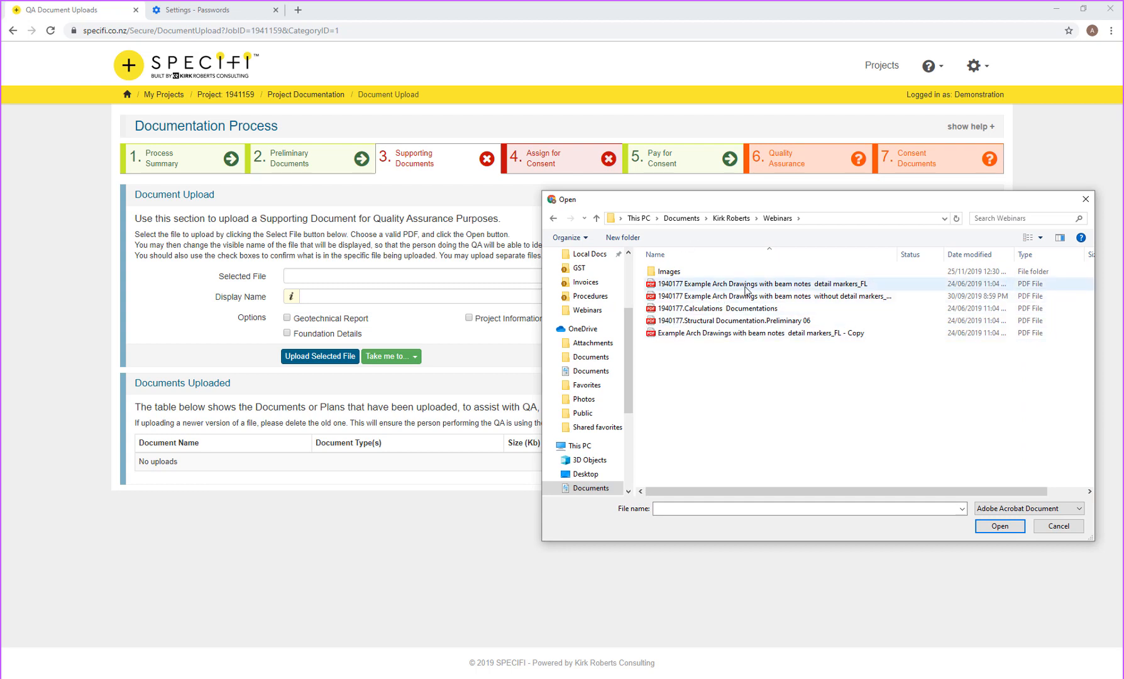
double_click(777, 282)
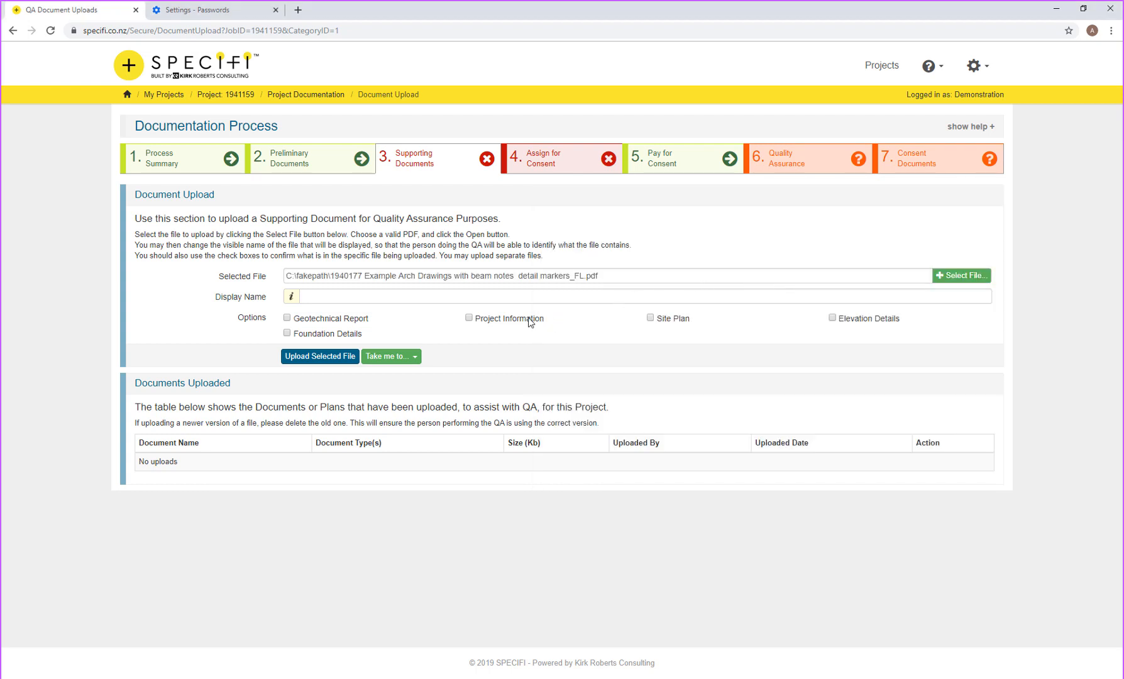
left_click(421, 293)
type("Full Plans")
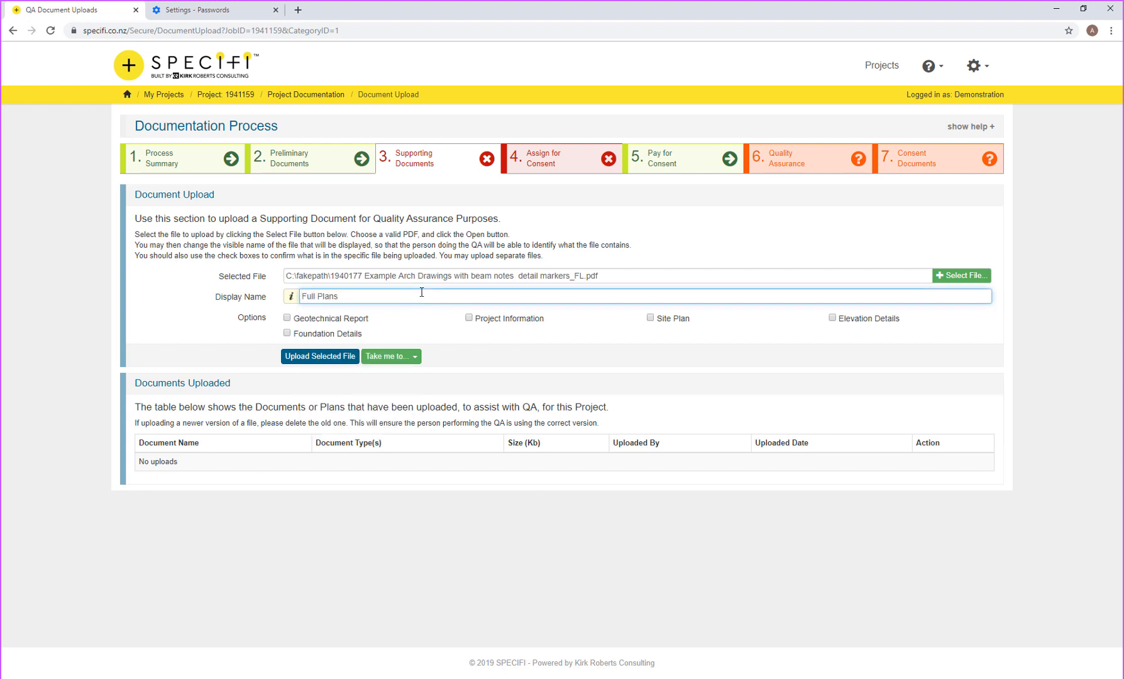
left_click(486, 330)
Step: Tag it Project Information, Site Plan and Elevation Details, upload it, and go to Assign for Consent
left_click(485, 322)
left_click(668, 320)
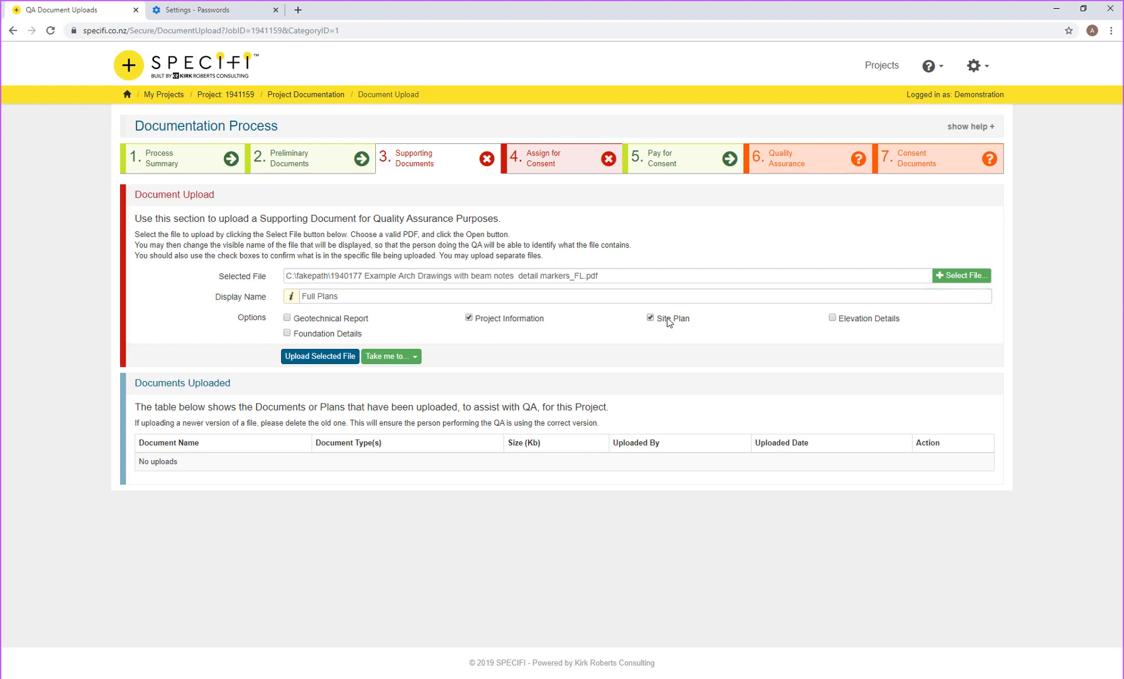
left_click(832, 318)
left_click(333, 359)
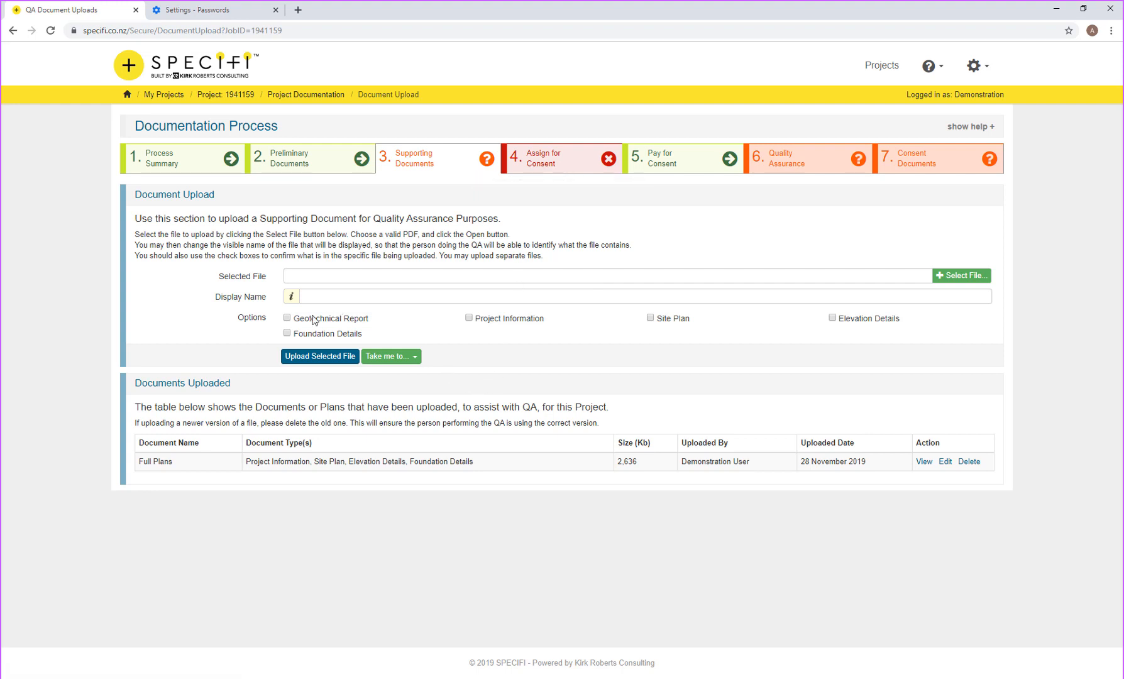
left_click(544, 157)
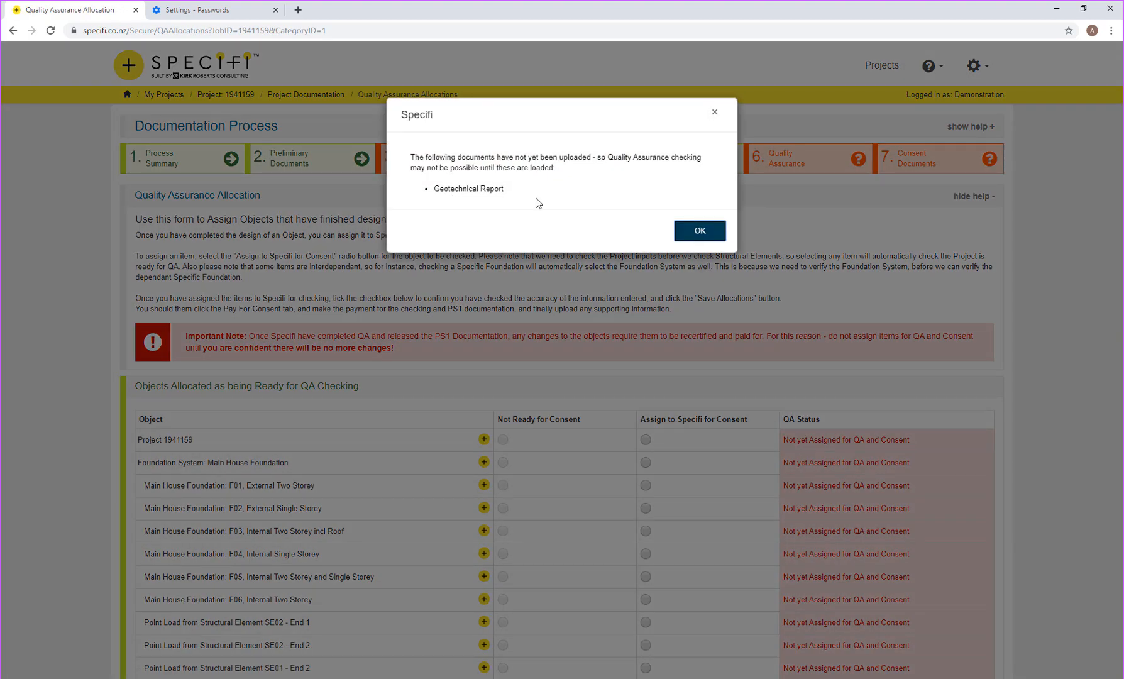
Step: Assign Project 1941159, the foundation system, SE01 and SE02 to Specifi, then confirm the information is checked
left_click(698, 231)
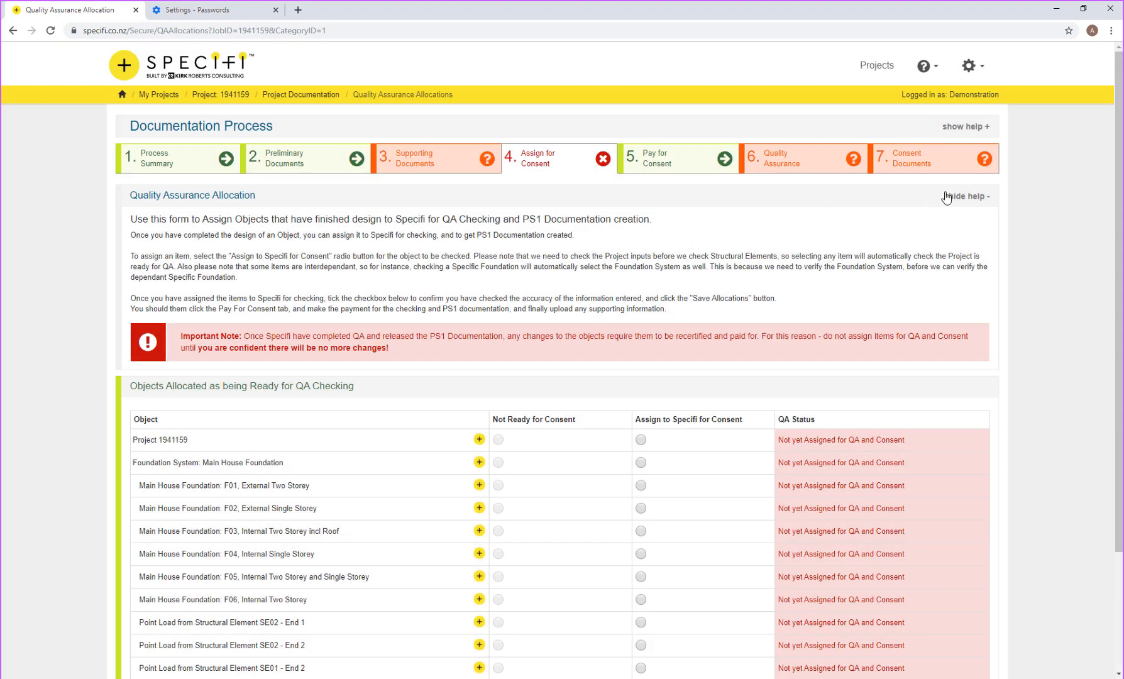
left_click(957, 197)
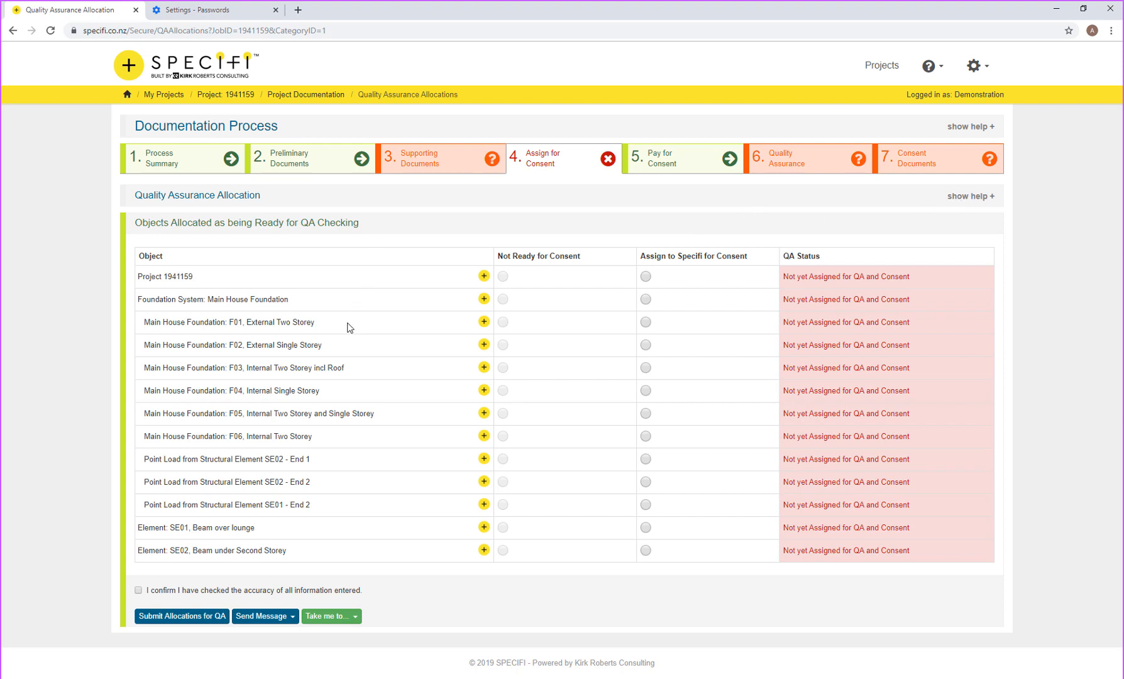
left_click(645, 278)
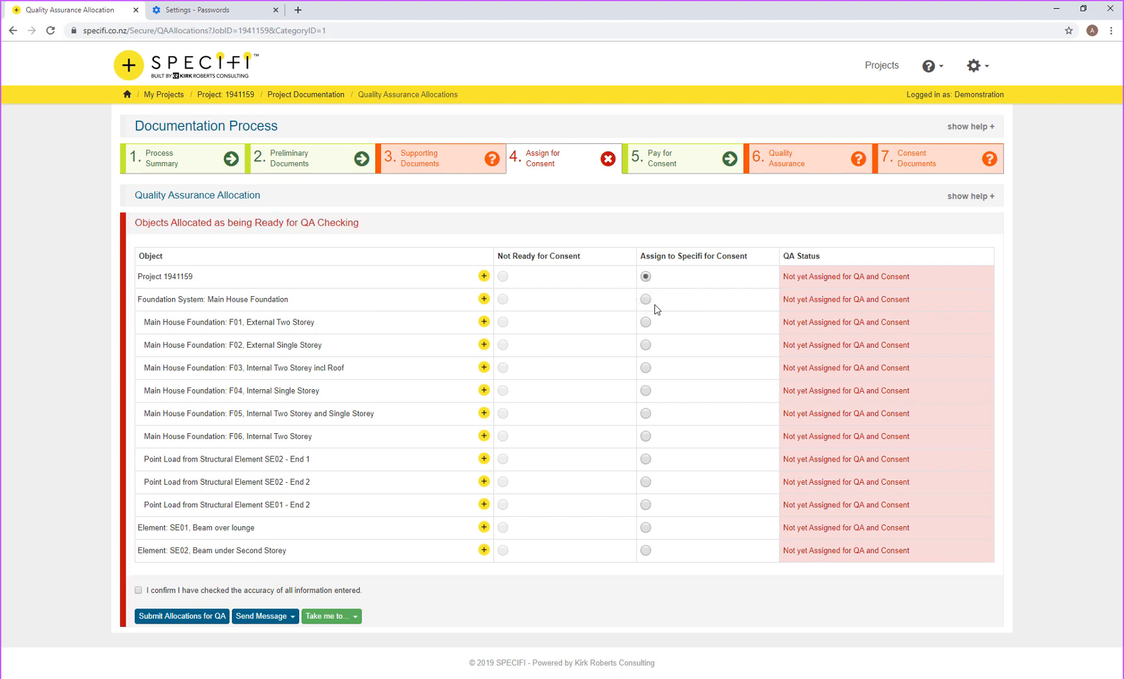
left_click(646, 300)
left_click(648, 528)
left_click(647, 551)
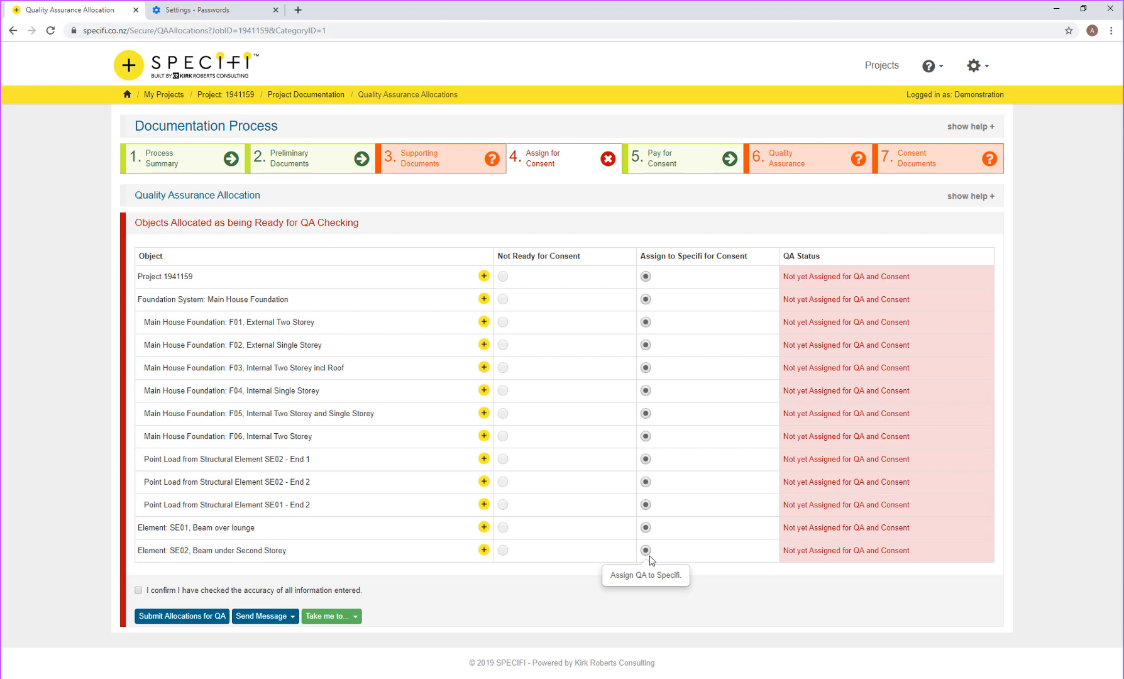
left_click(161, 594)
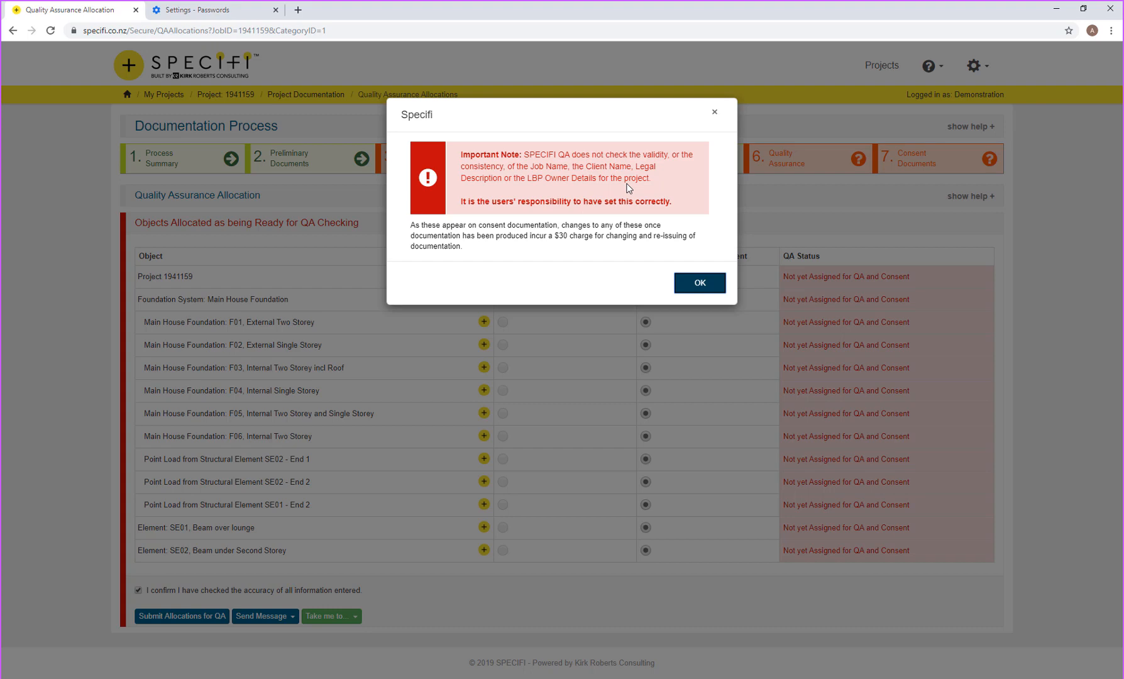
Step: Acknowledge the QA notice, submit the allocations for QA checking, and go to Pay for Consent
left_click(691, 282)
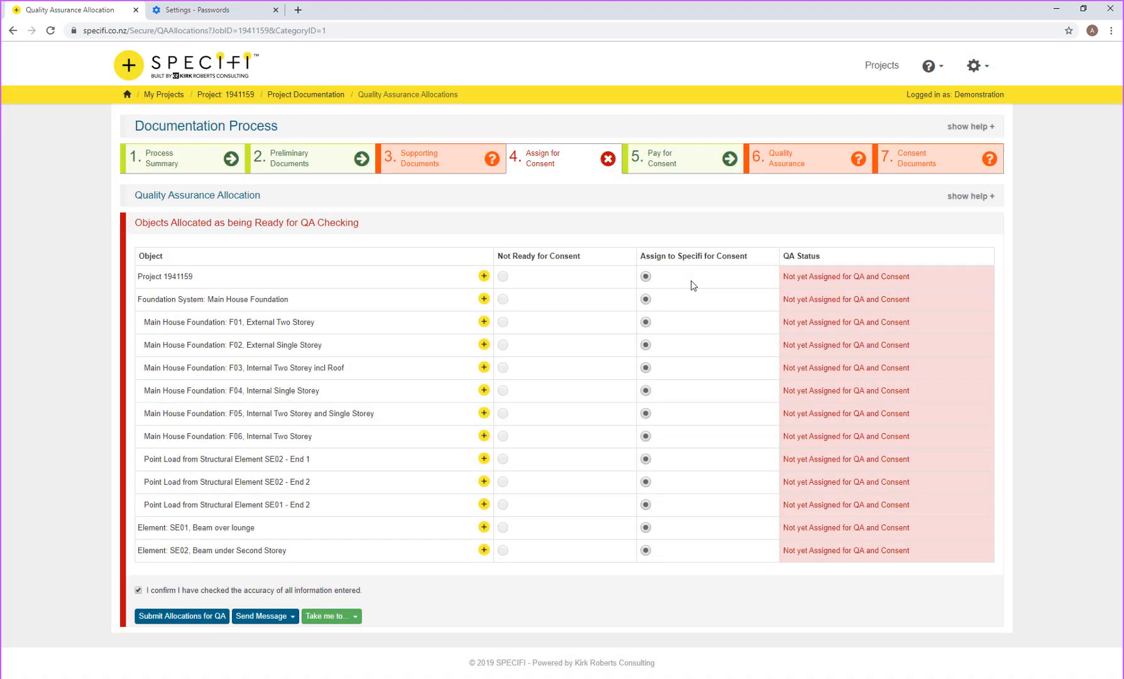
left_click(179, 618)
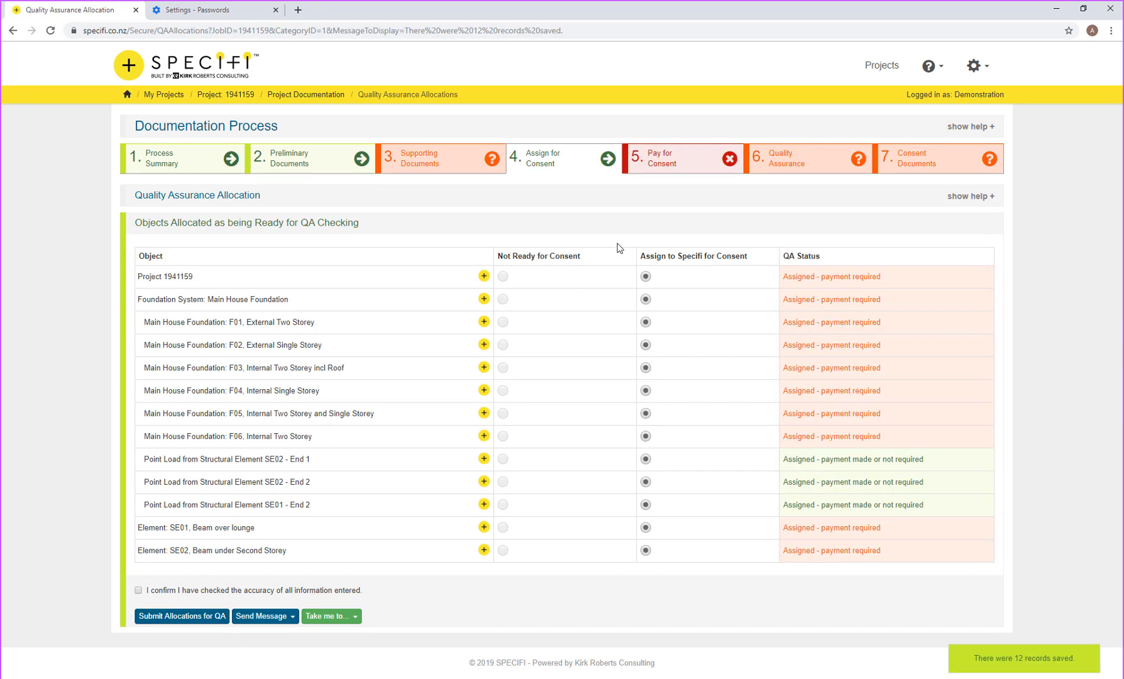
left_click(665, 168)
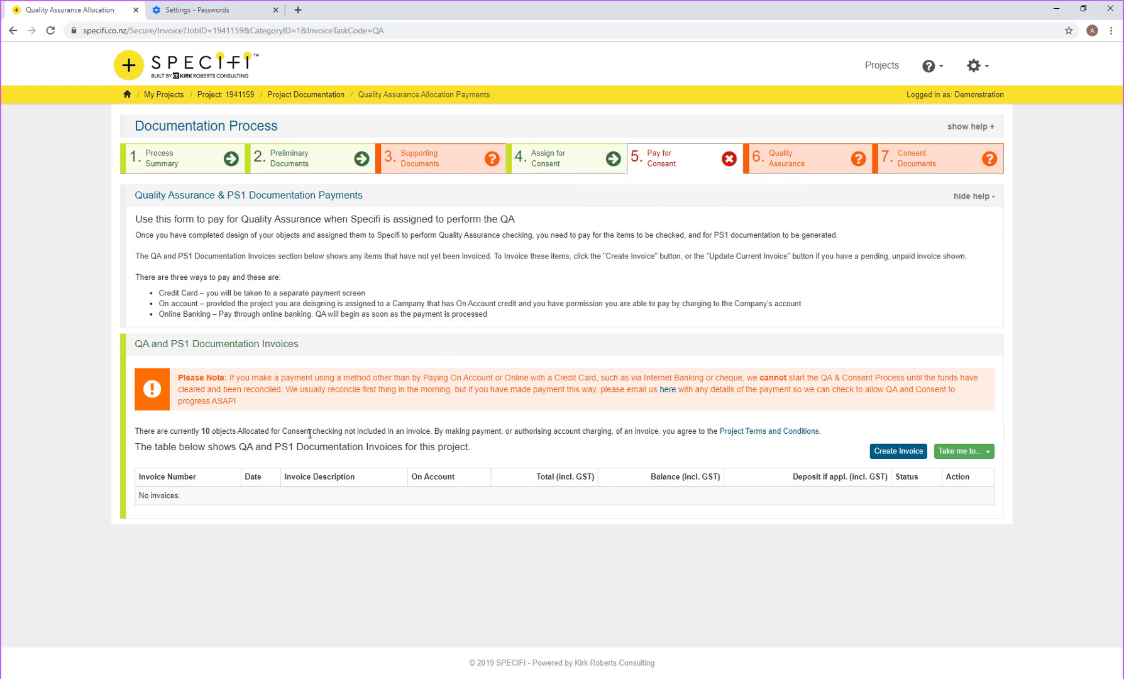
Step: Create the $592.25 QA and PS1 documentation invoice and begin paying it
left_click(898, 451)
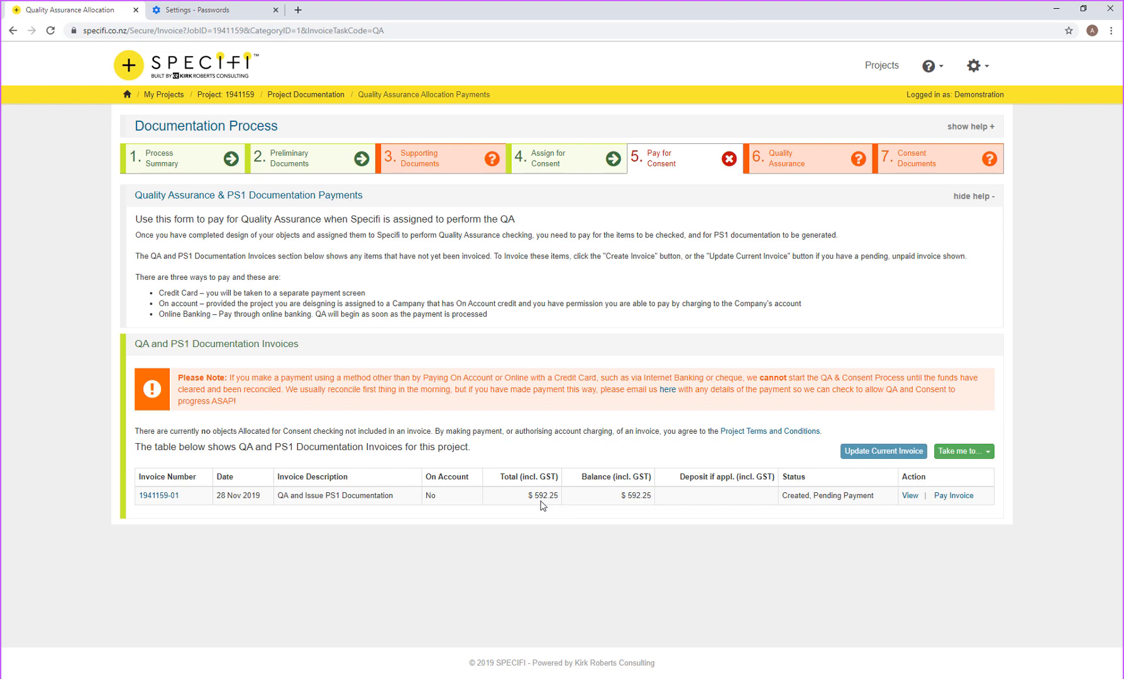
left_click(954, 497)
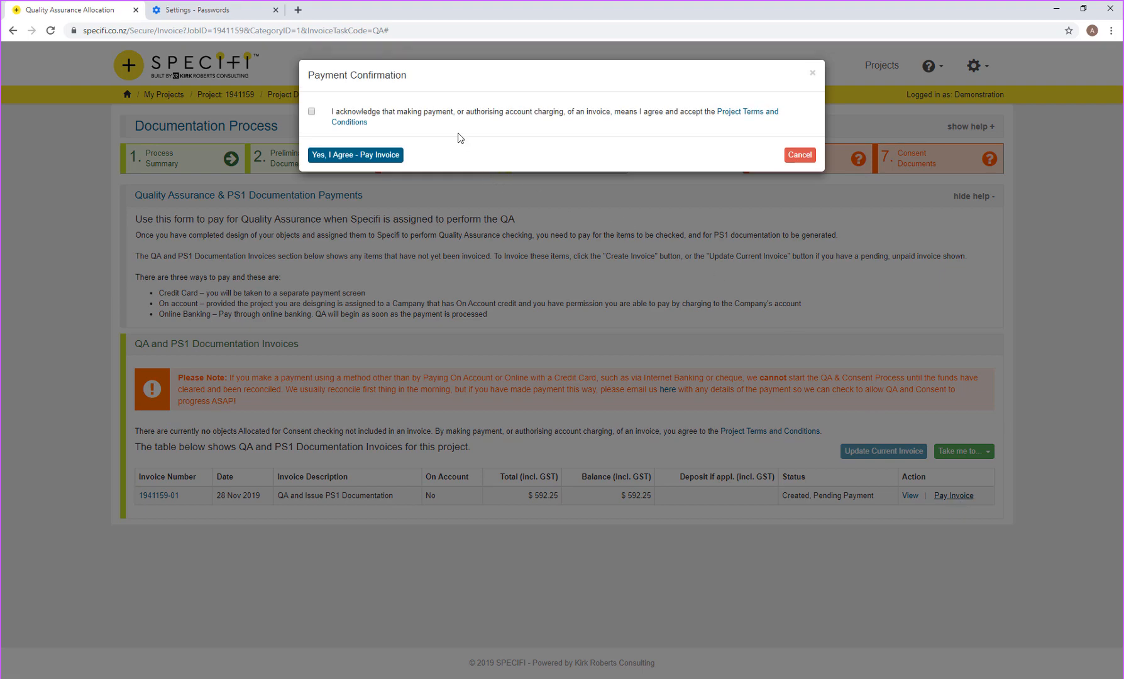
Step: Agree to the payment terms, then back out of the Windcave checkout without paying
left_click(459, 116)
left_click(372, 156)
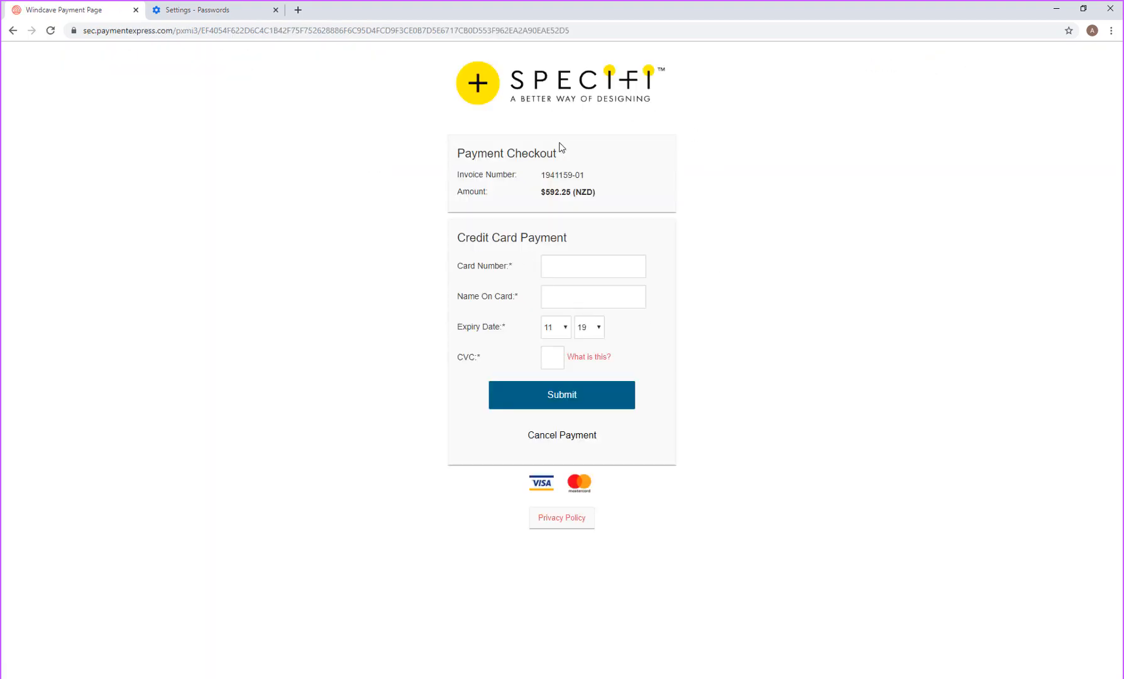
left_click(13, 30)
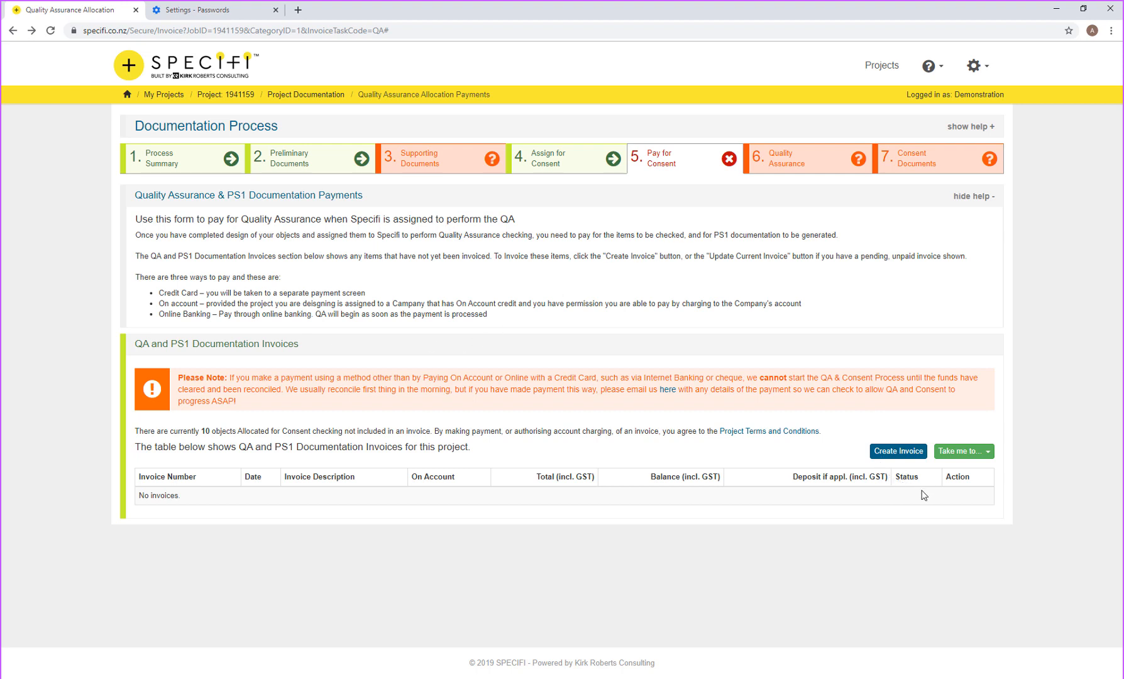
Step: Return to the Project 1941159 dashboard through its breadcrumb link
mouse_move(774, 171)
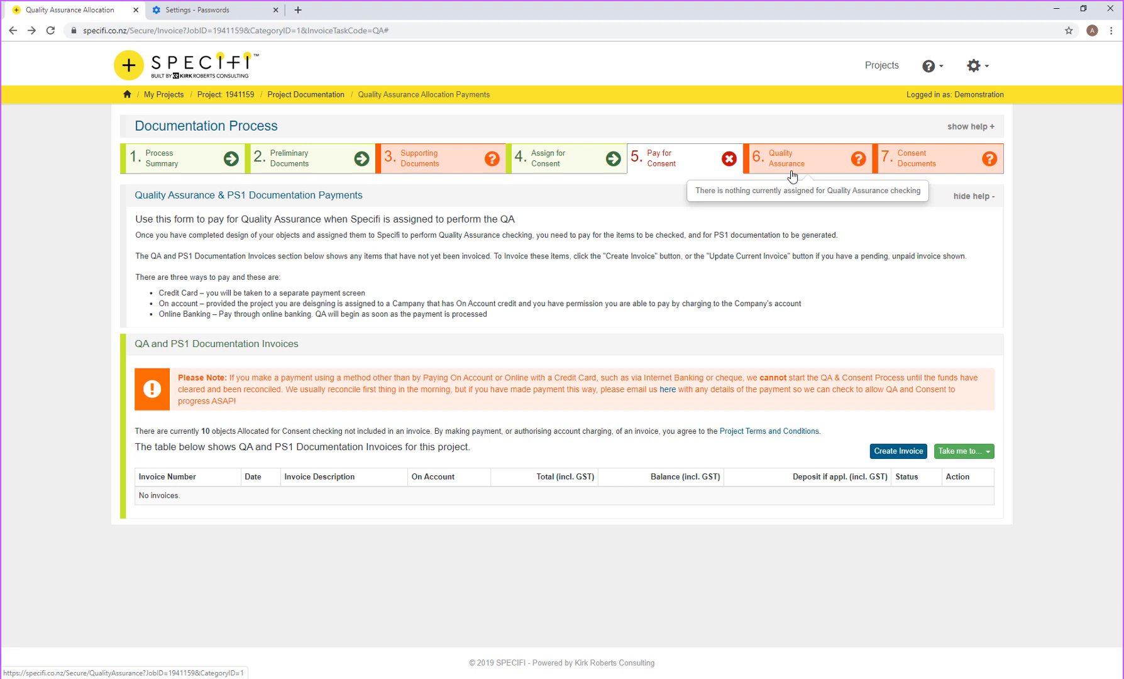
left_click(222, 95)
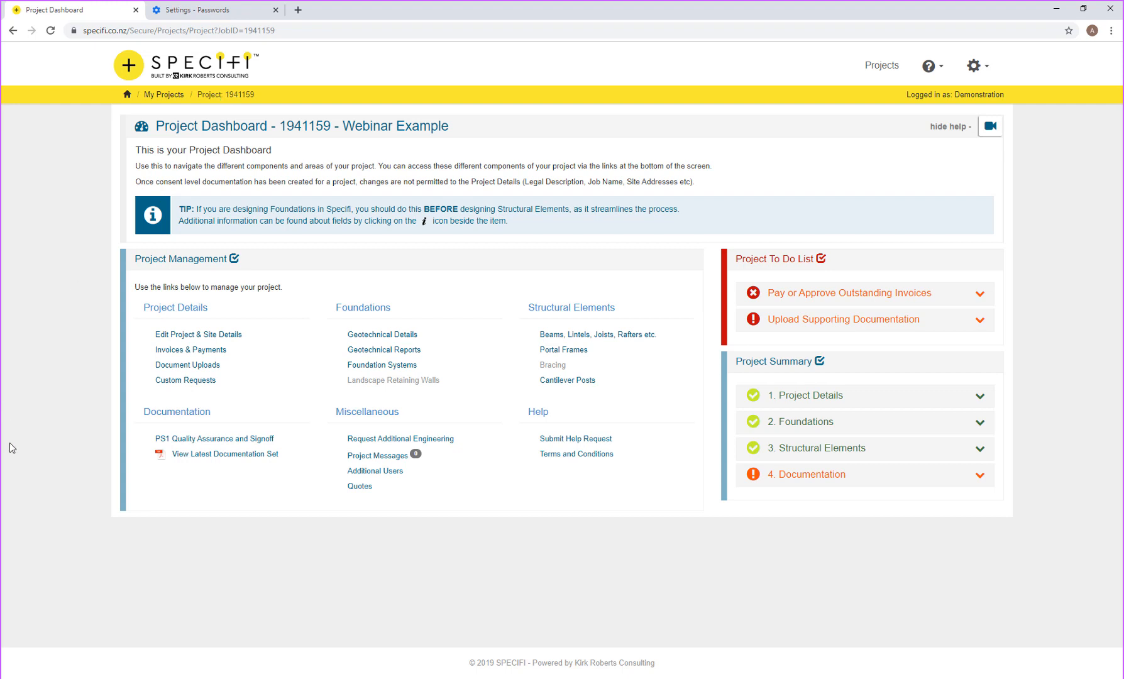
Step: Open Quotes under Miscellaneous to reach the Fee / Cost Projections page
left_click(360, 488)
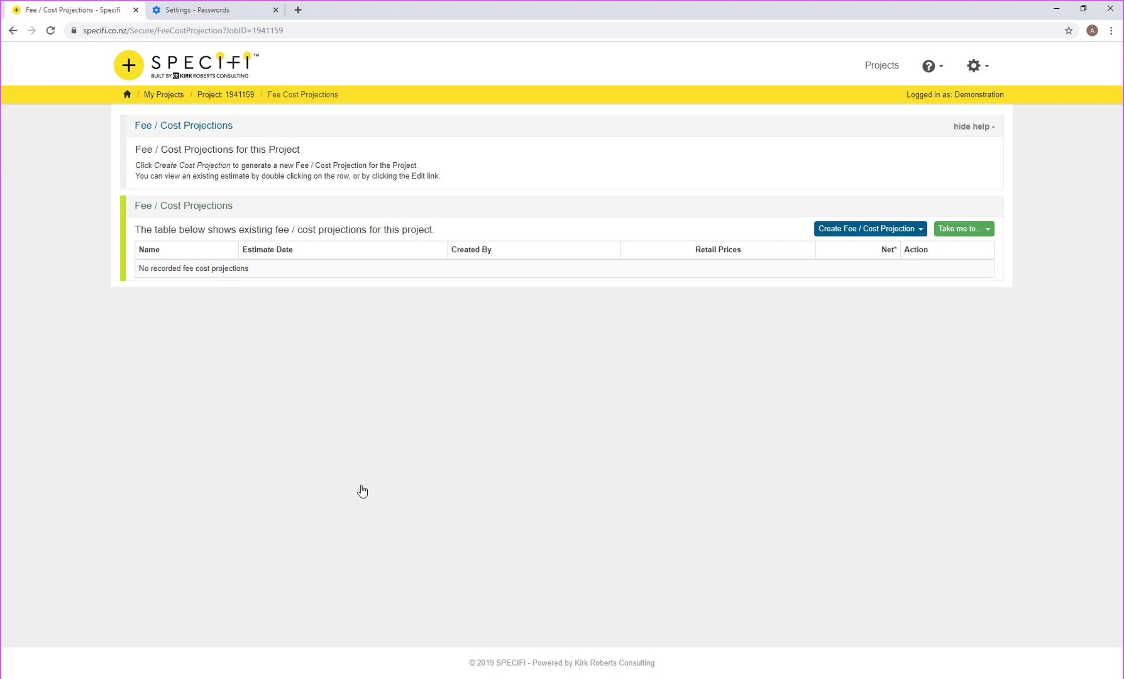
Step: Create a Wholesale Manual Cost Projection from the Create Fee / Cost Projection menu
left_click(865, 229)
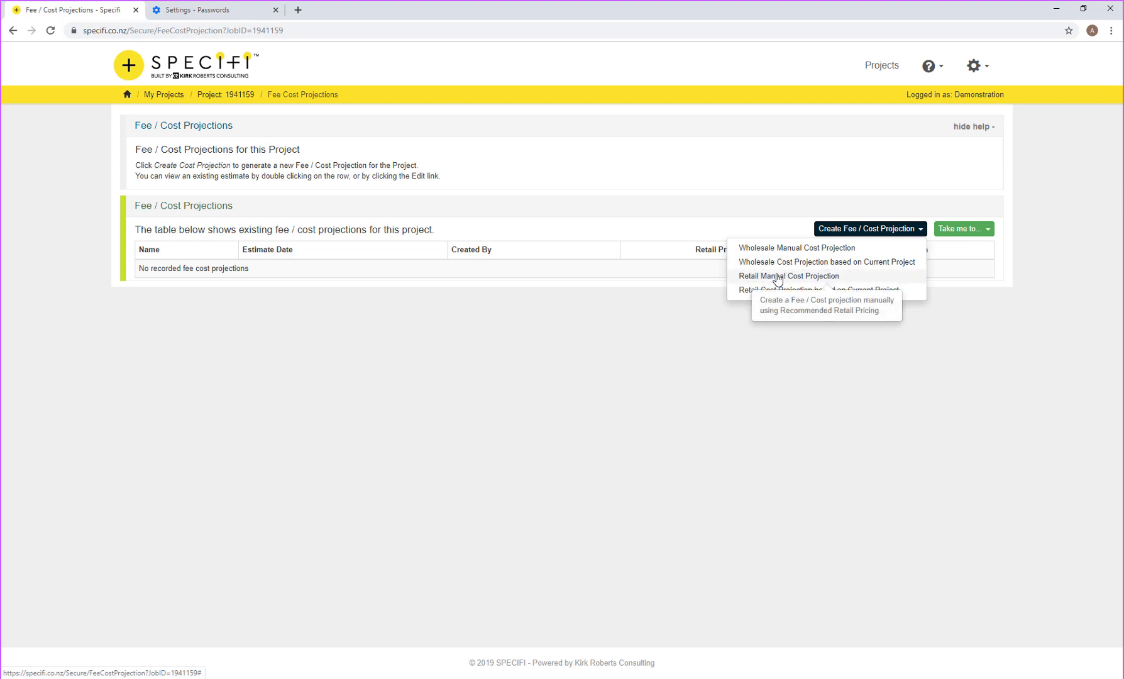
left_click(824, 249)
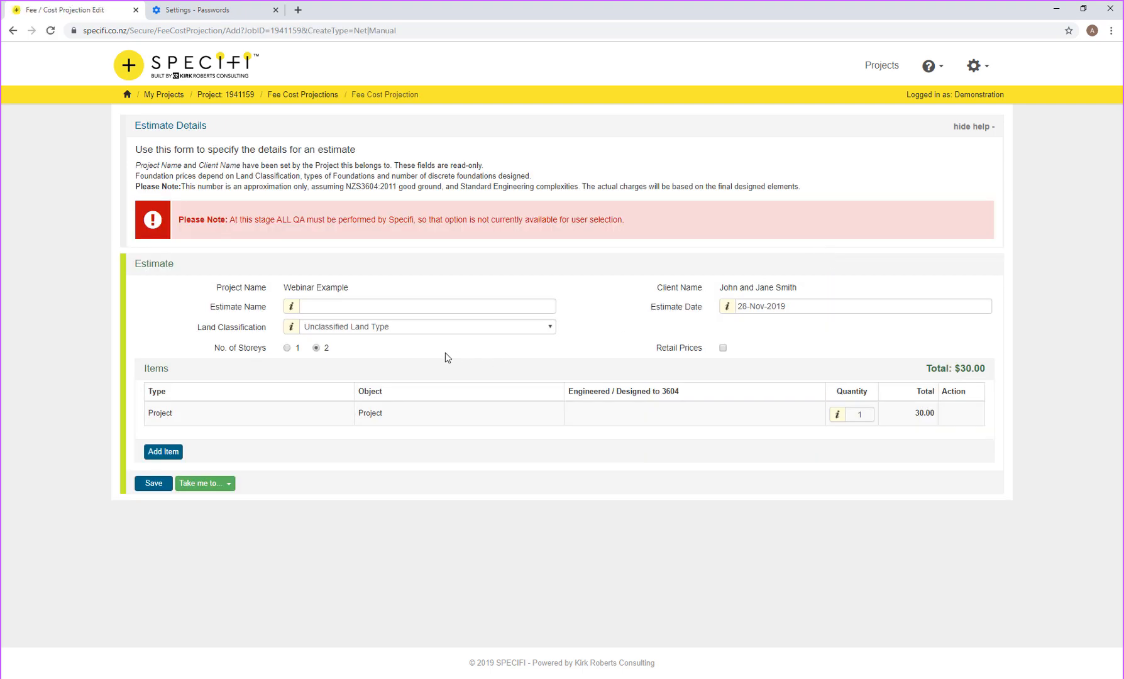
Step: Enter 'Quote for my client' as the estimate name and choose TC1 - Land Type
left_click(323, 301)
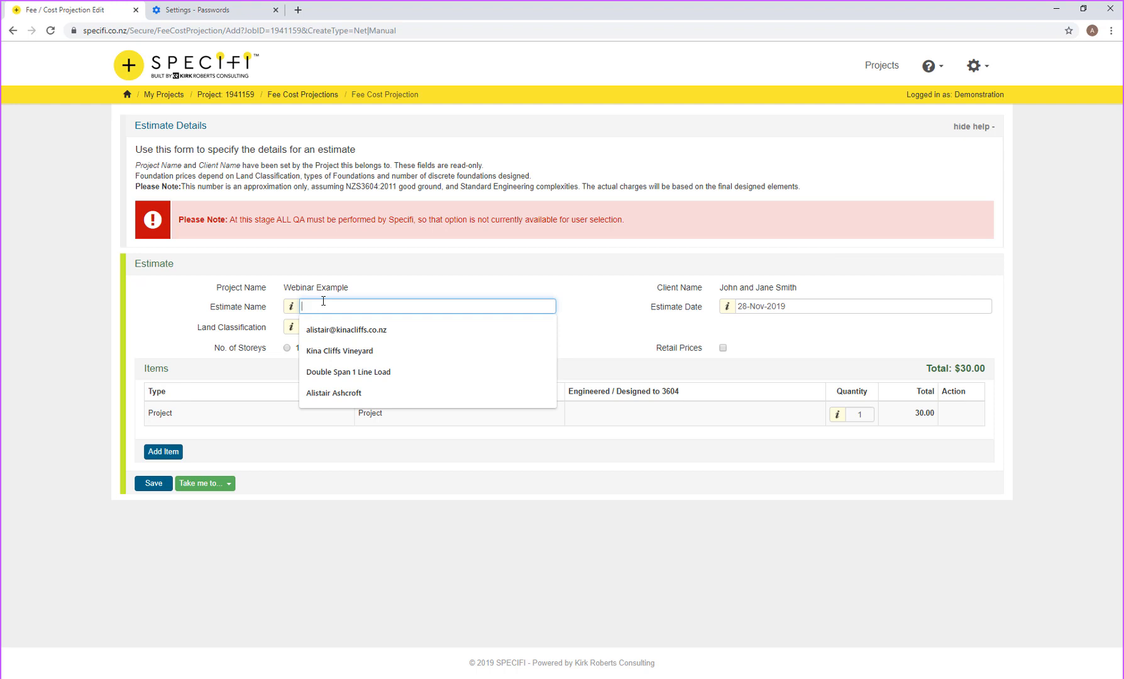
type("Quote for my client")
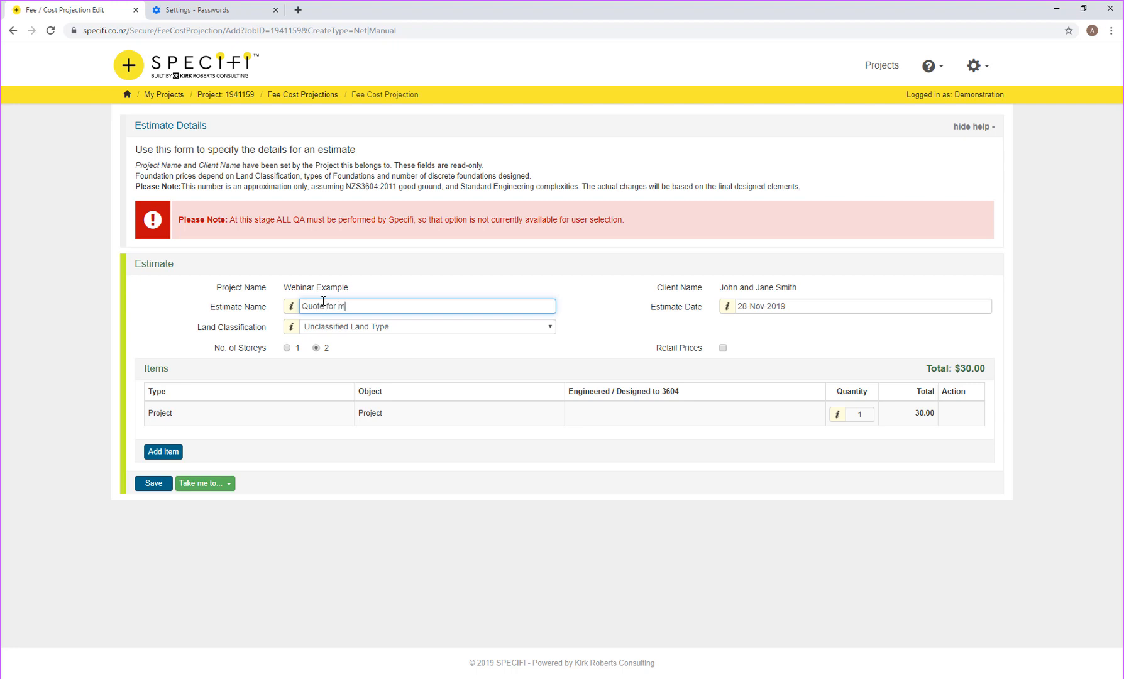
key("Tab")
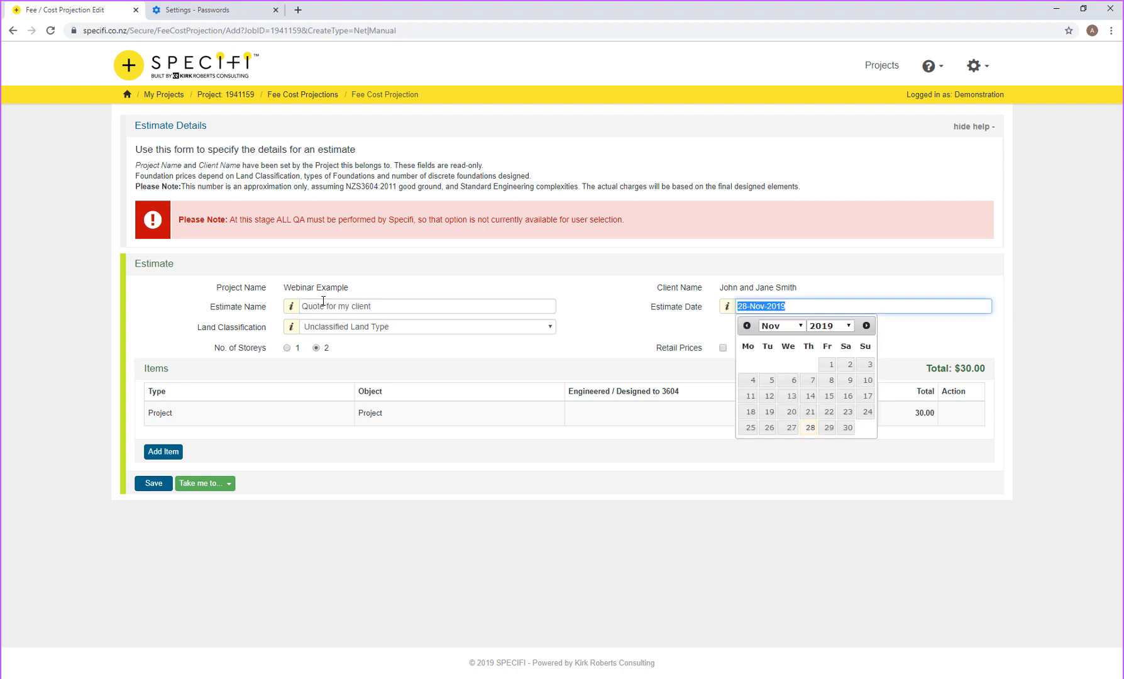
left_click(336, 327)
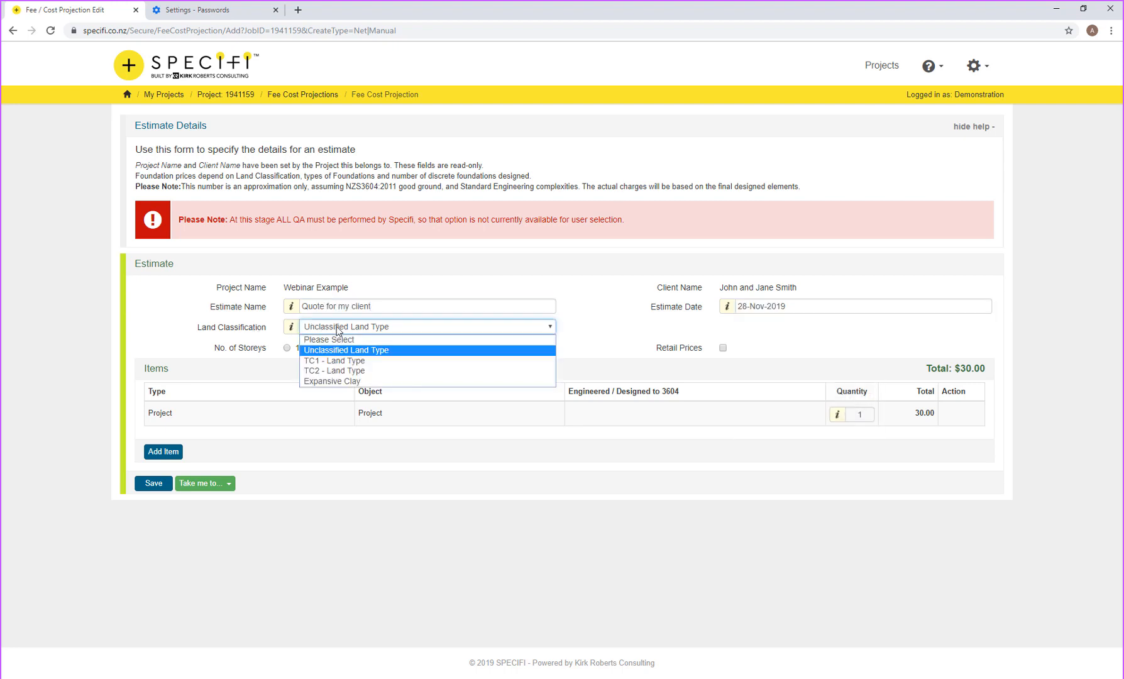
left_click(344, 360)
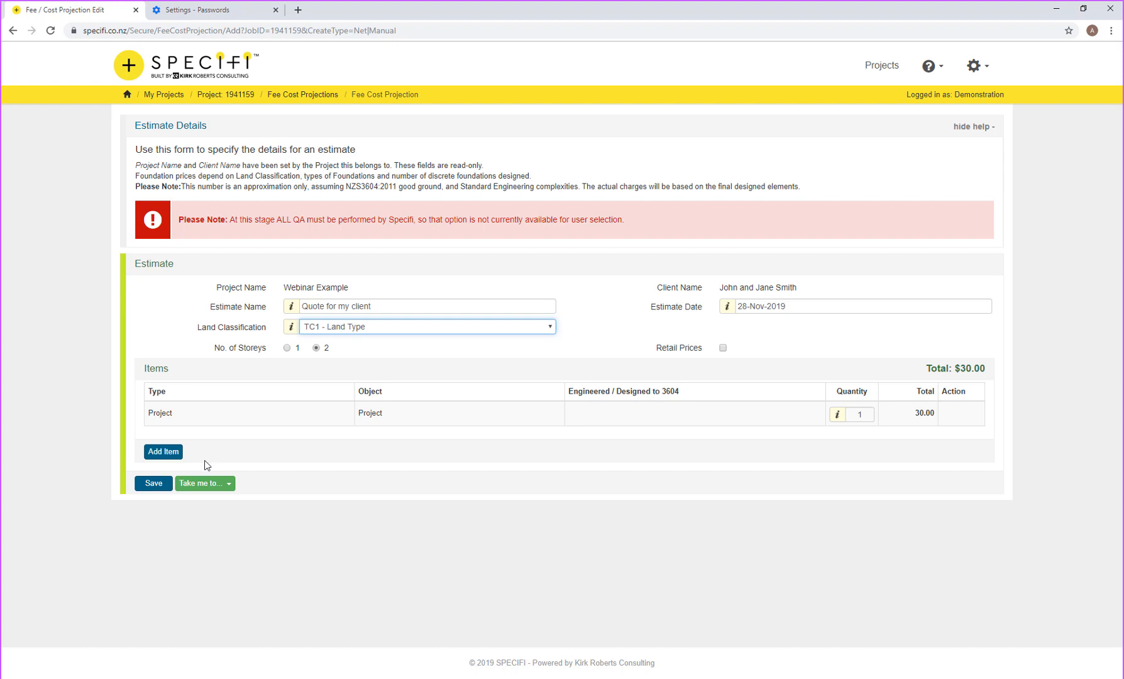
Step: Add a Foundation Systems line item set to Standard Foundation
left_click(163, 452)
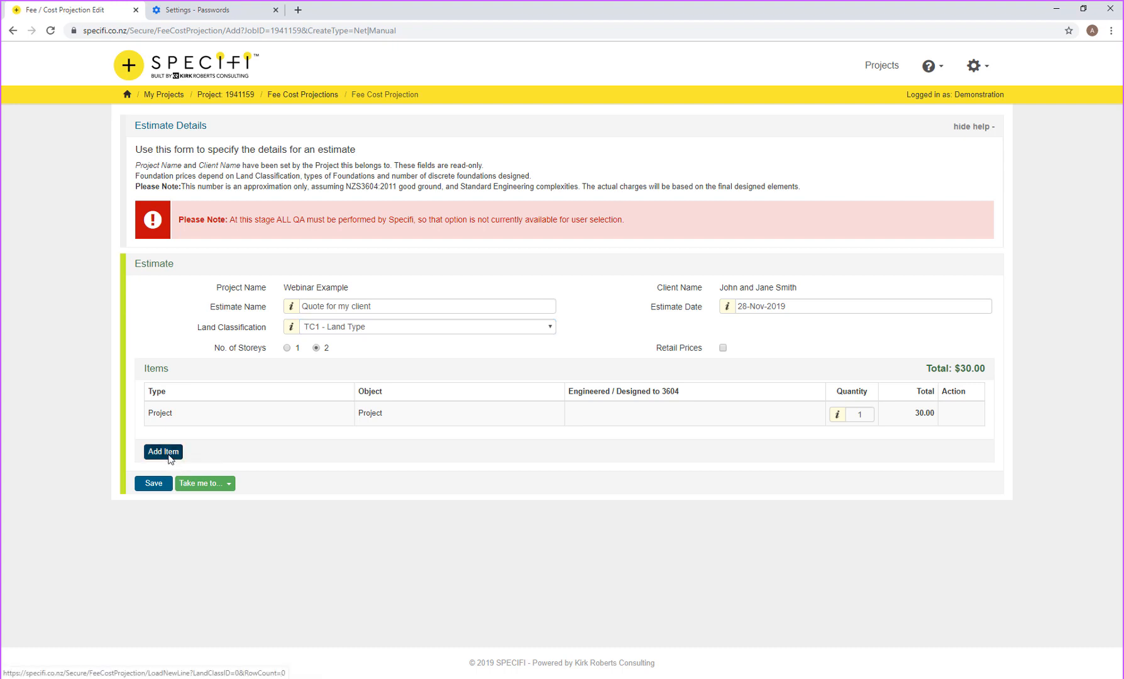
left_click(245, 442)
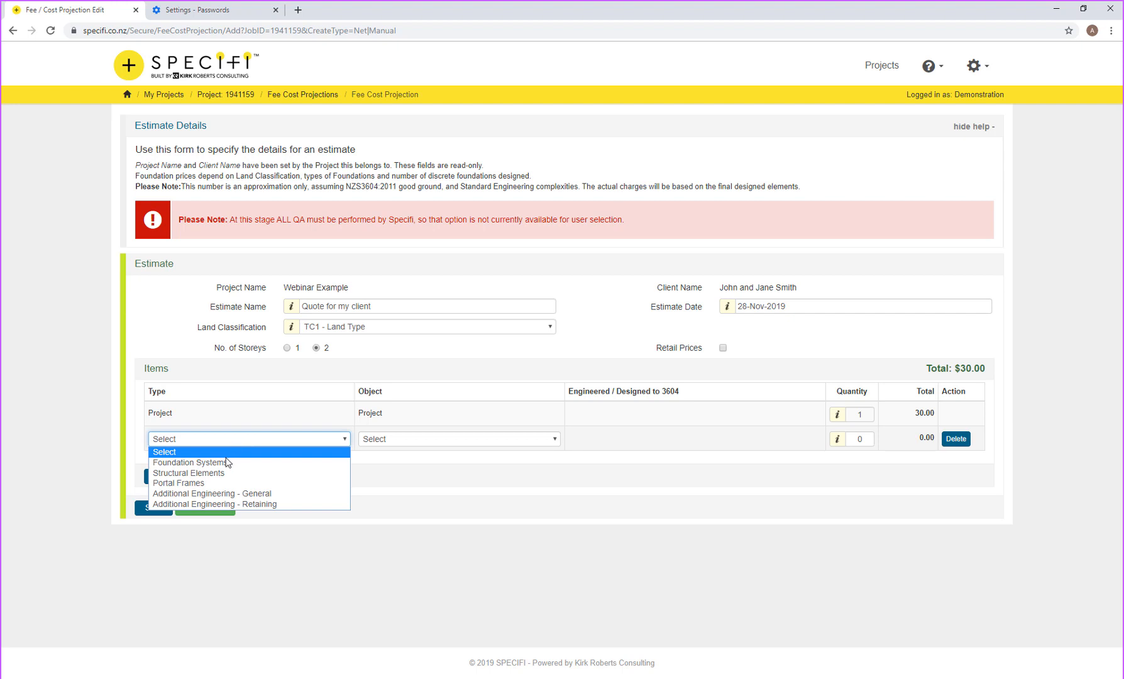
left_click(223, 463)
left_click(374, 440)
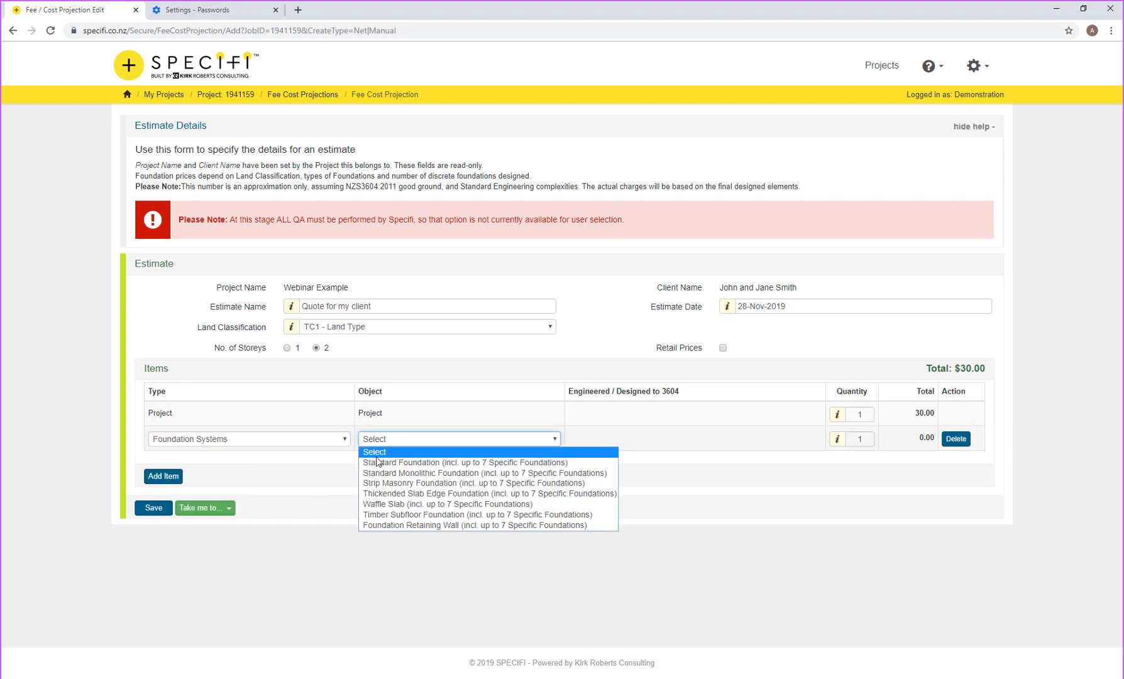
left_click(379, 462)
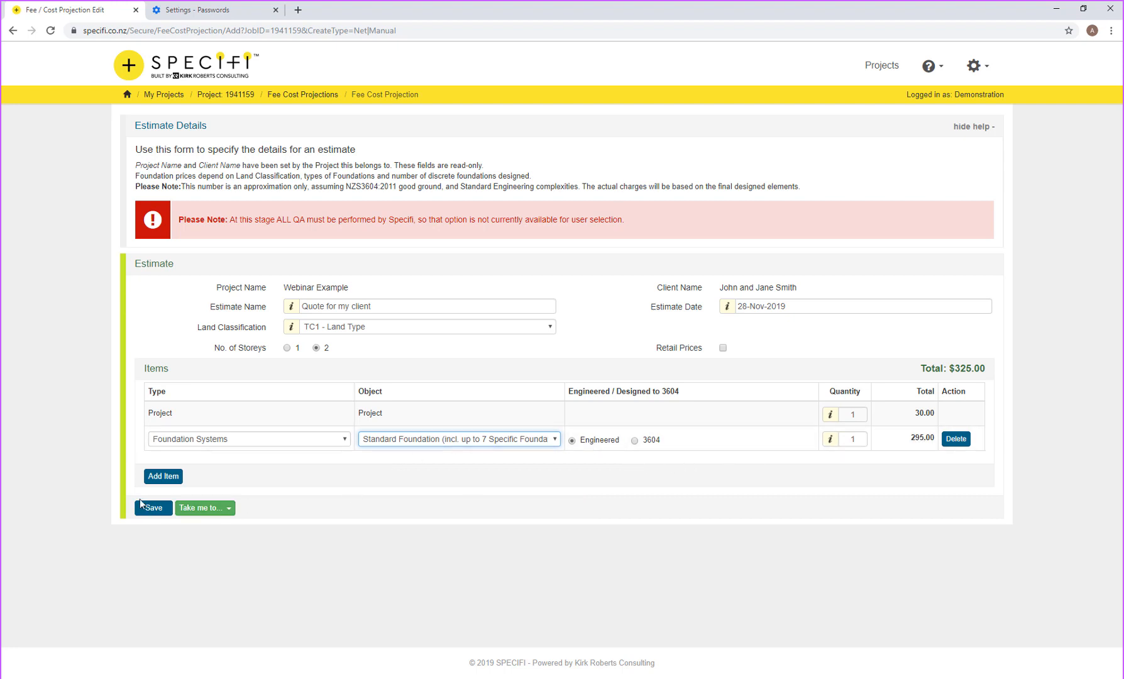
Step: Add a Structural Elements item of two Simply Supported Beams, making the total $515.00
left_click(170, 477)
left_click(192, 464)
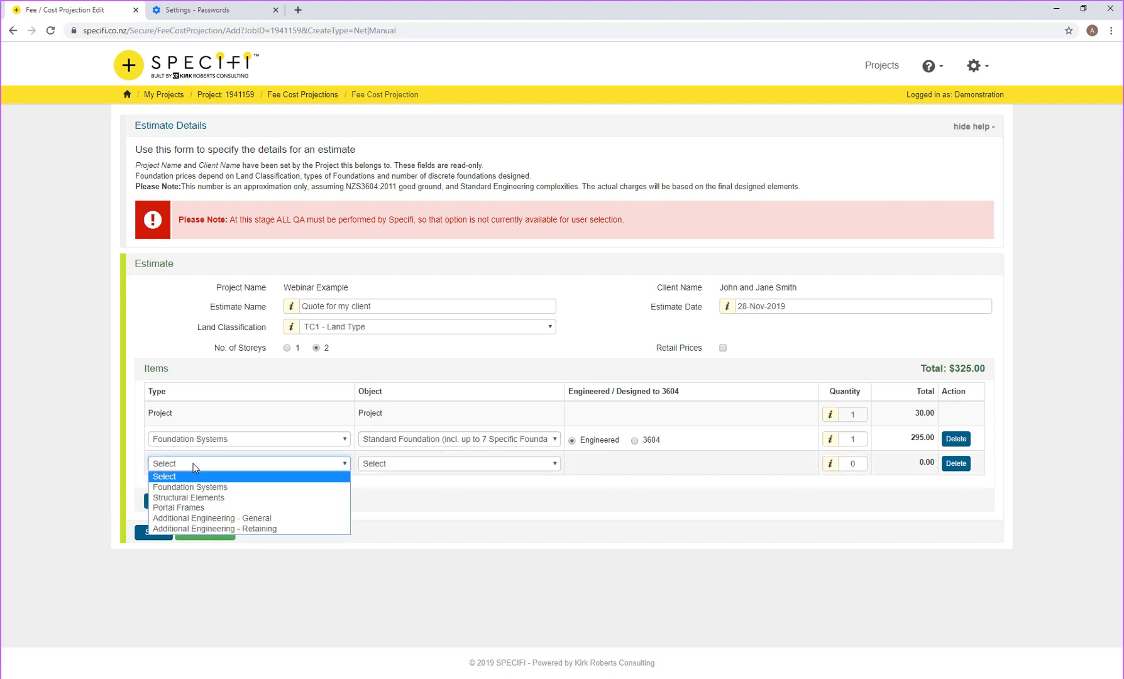
left_click(190, 501)
left_click(410, 465)
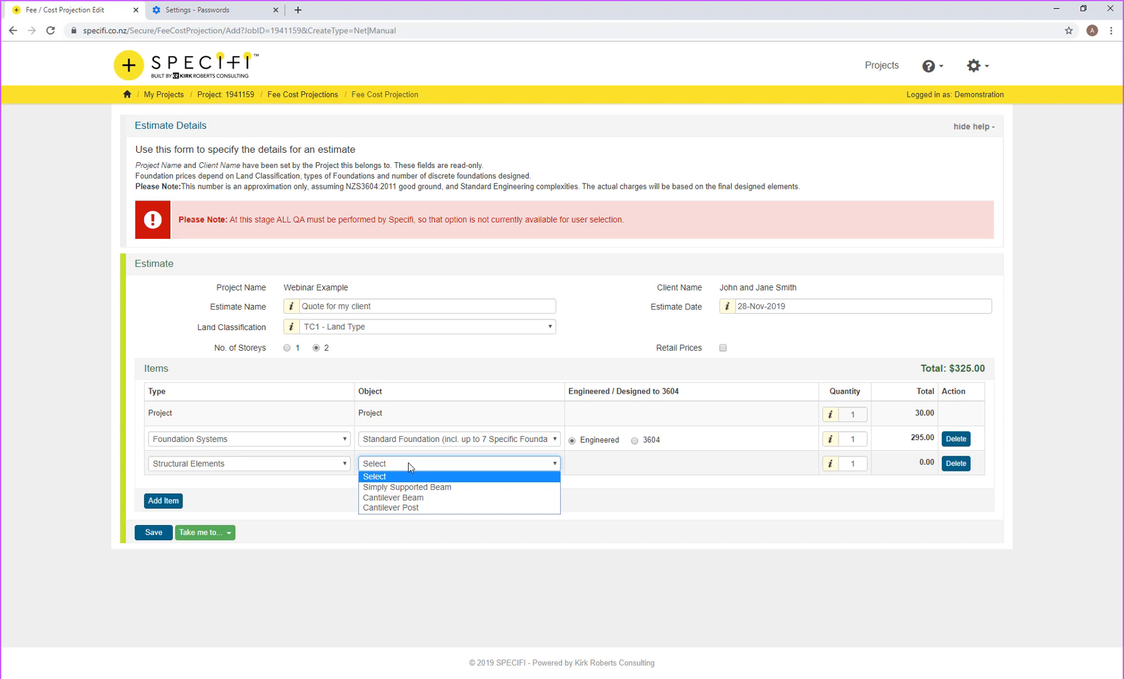
left_click(429, 487)
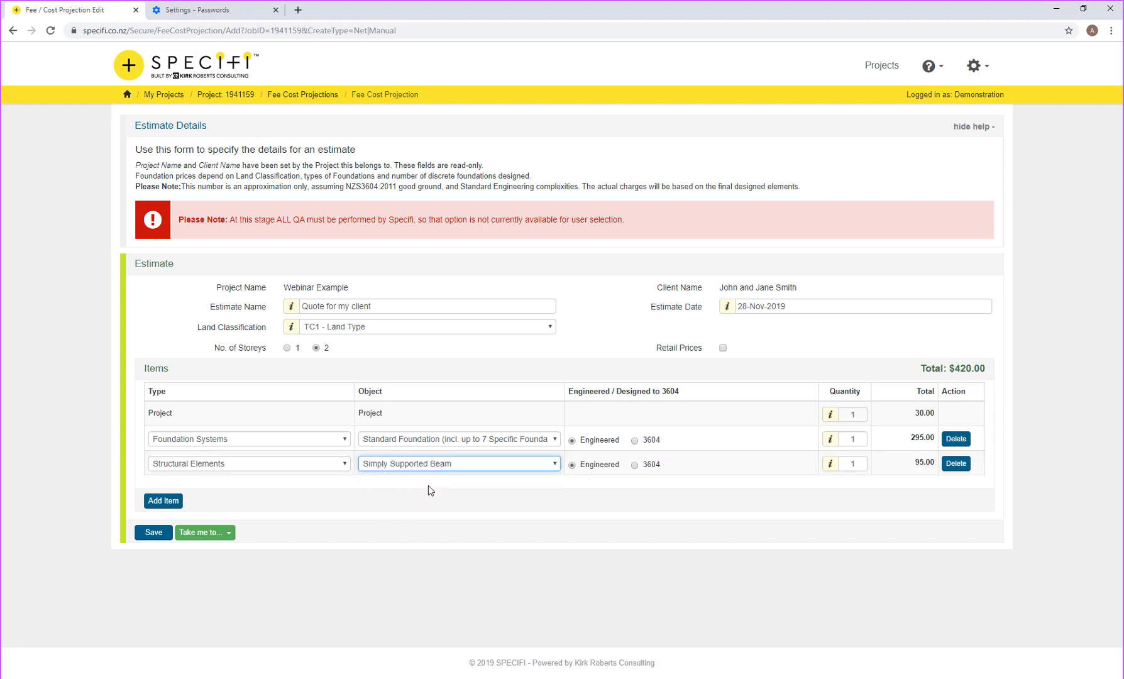
double_click(864, 465)
type("2")
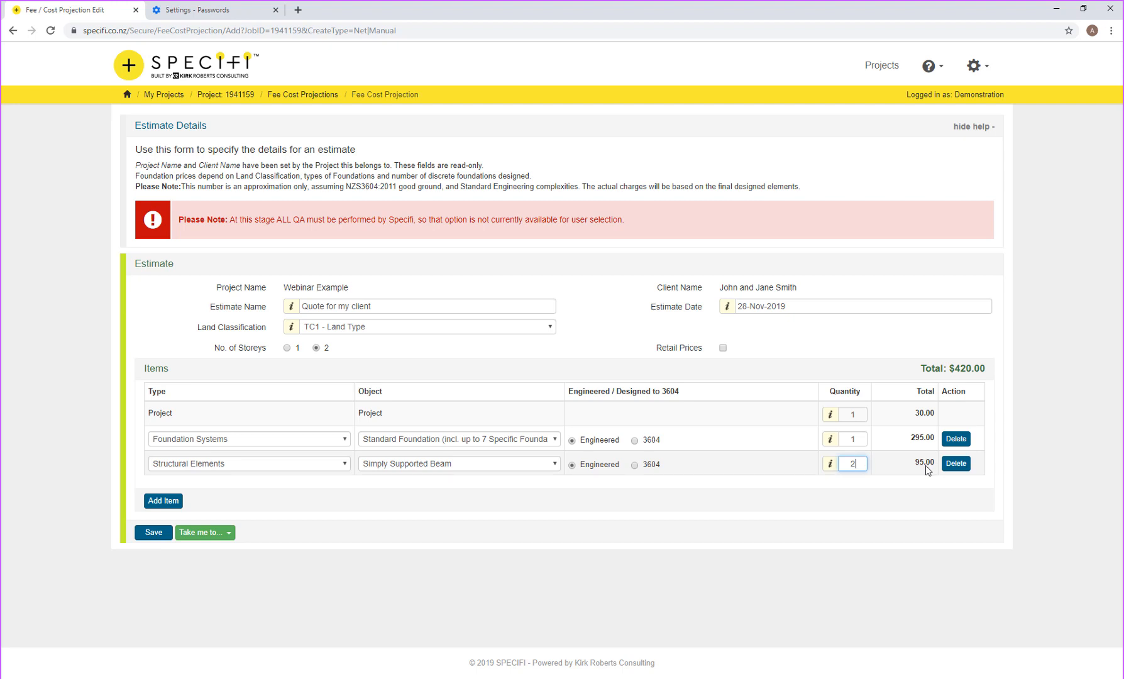
left_click(165, 503)
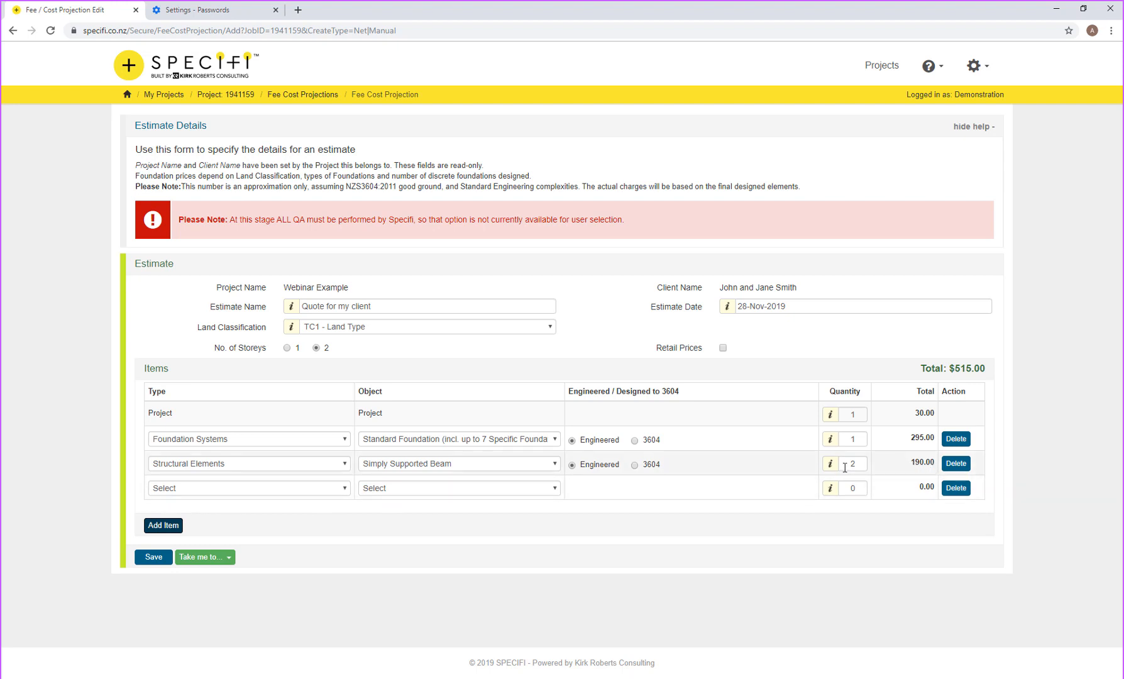
Step: Set the fourth row to Additional Engineering - Retaining, then head back to the project page
left_click(331, 490)
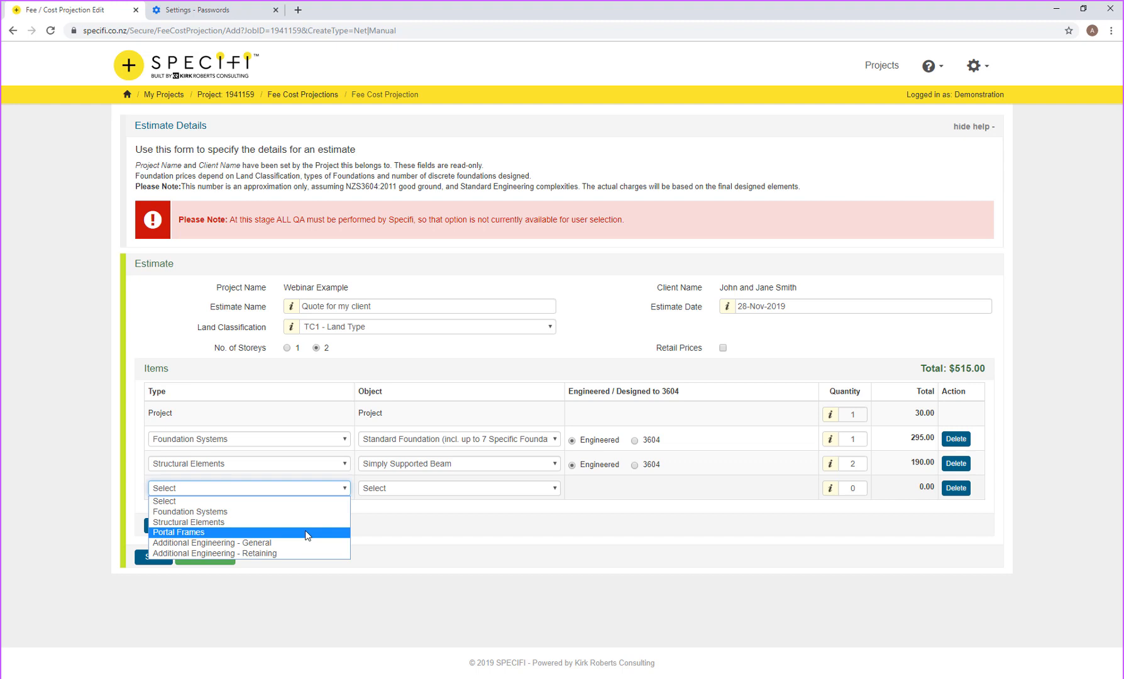
left_click(208, 545)
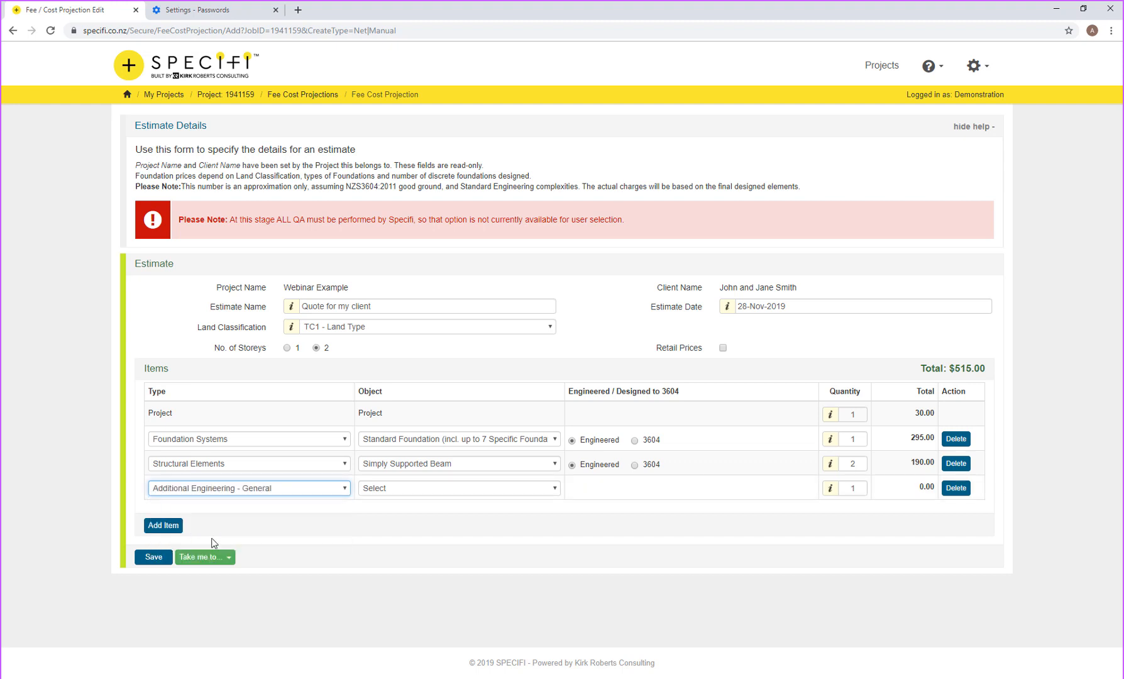
left_click(394, 488)
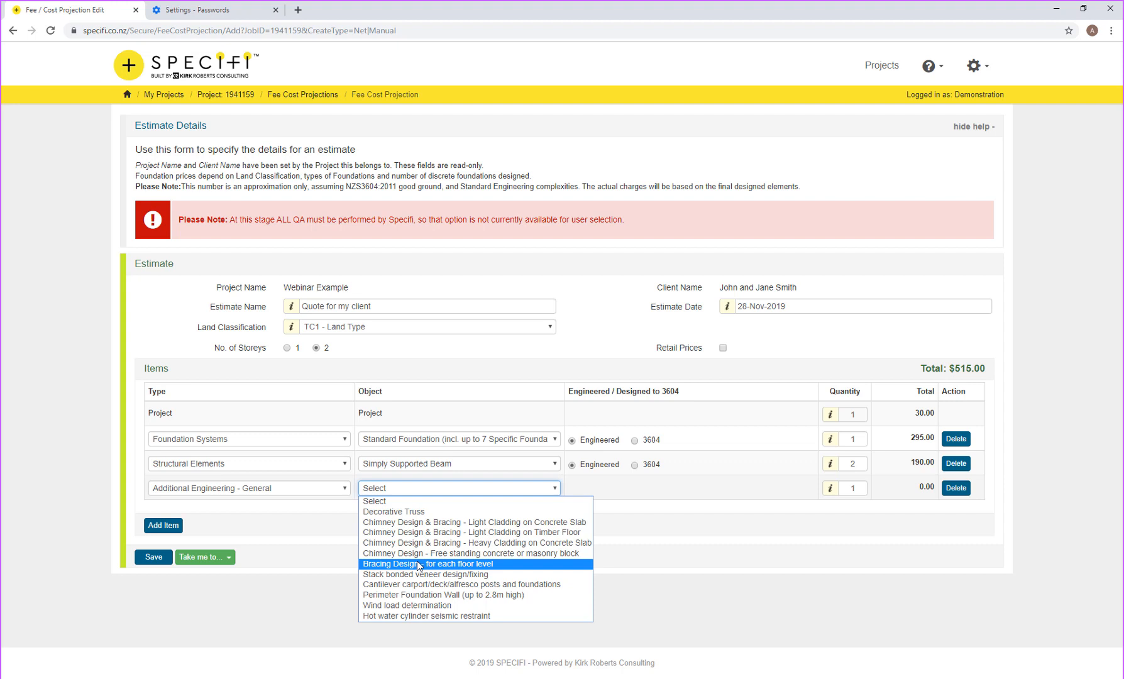
left_click(248, 490)
left_click(247, 554)
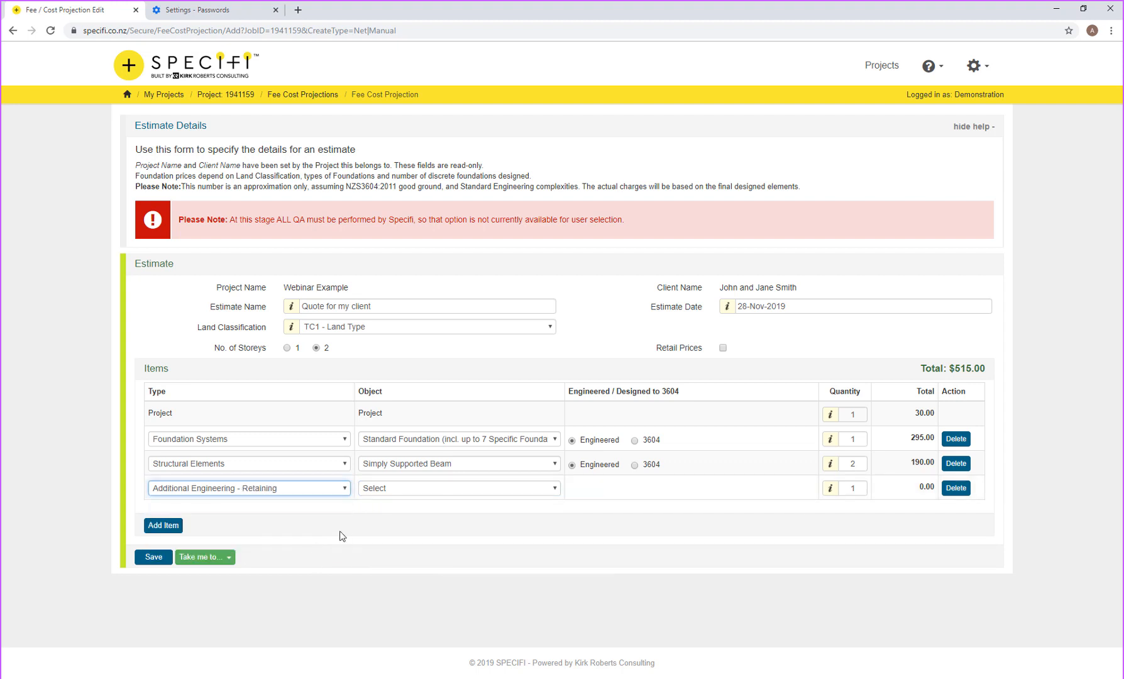
left_click(410, 490)
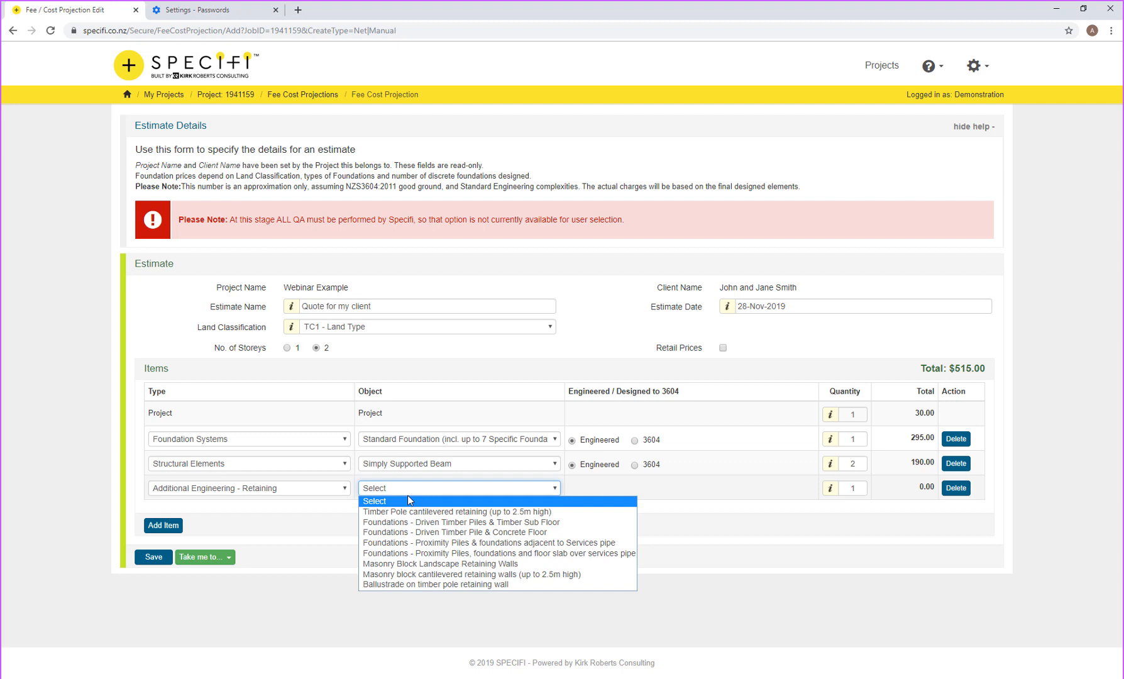
left_click(230, 95)
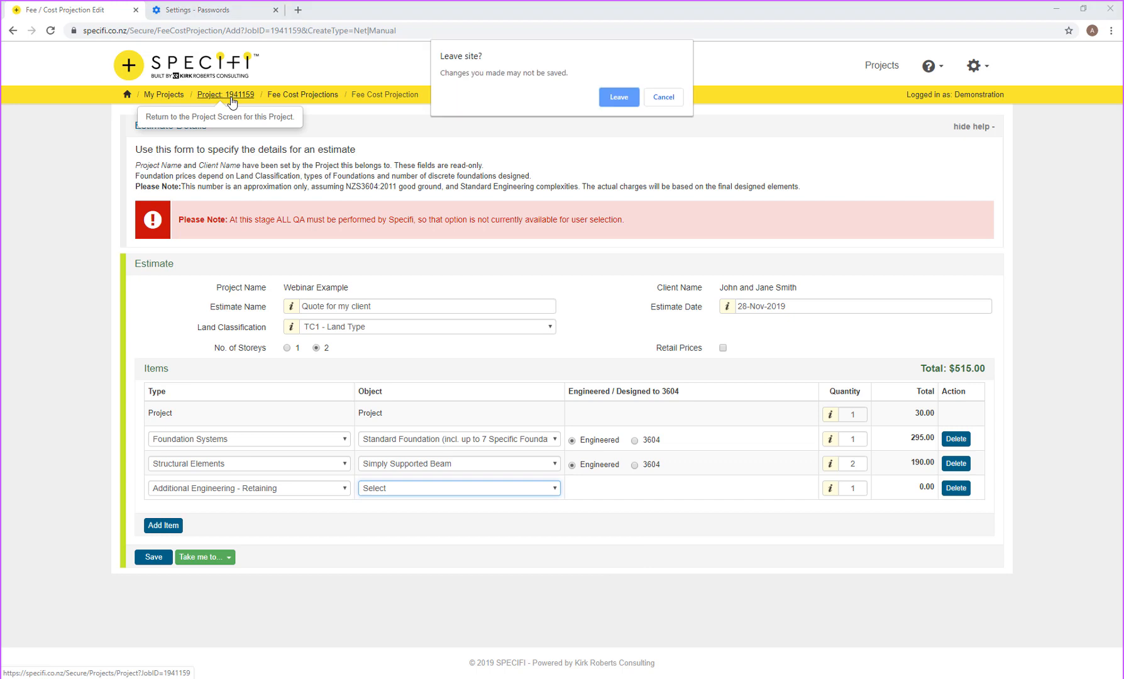
Step: Leave the page without saving, then choose Request Additional Engineering on the dashboard
left_click(621, 97)
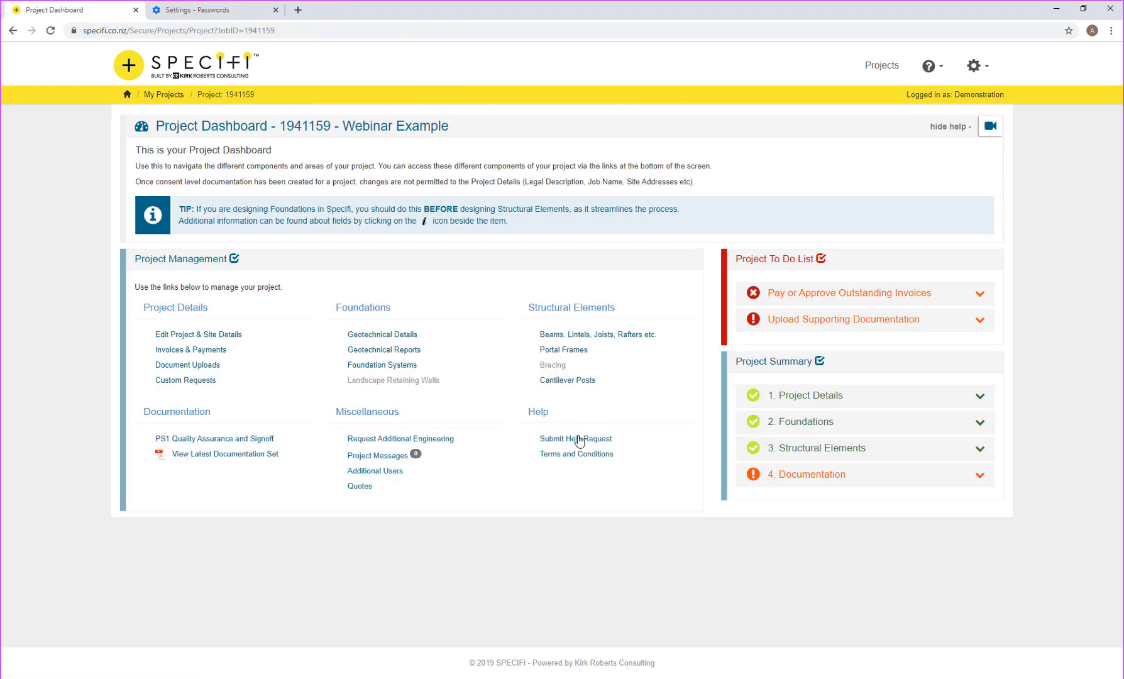
left_click(420, 441)
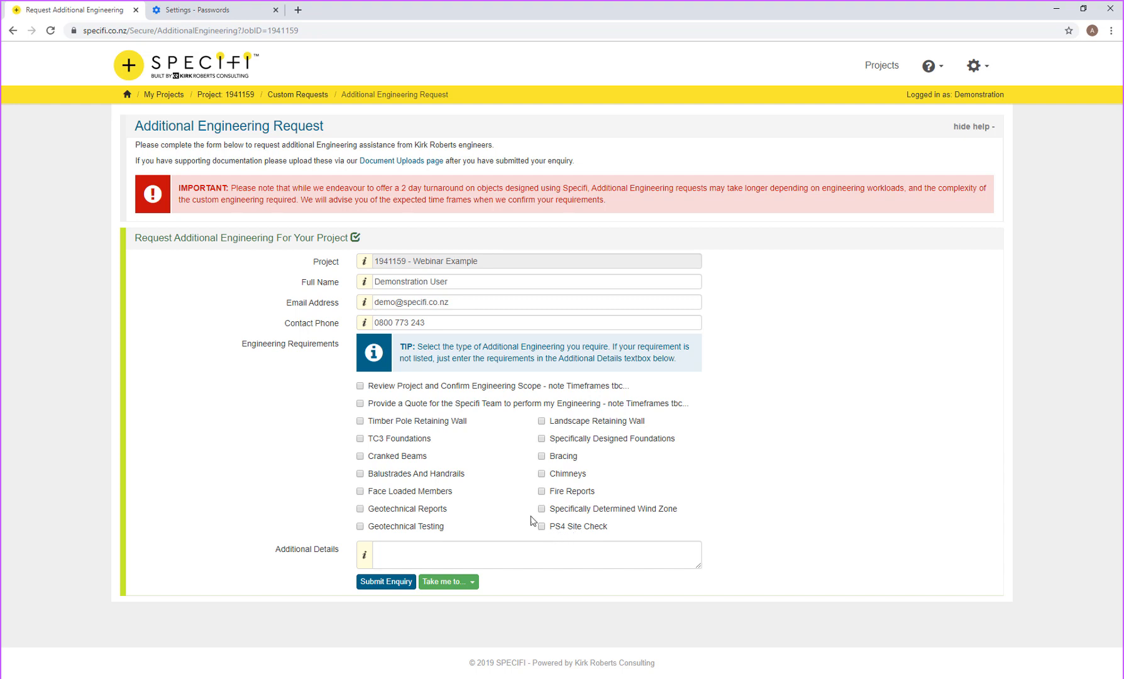
Step: Leave the Additional Engineering Request unsubmitted and go back to the 1941159 Webinar Example dashboard
left_click(387, 411)
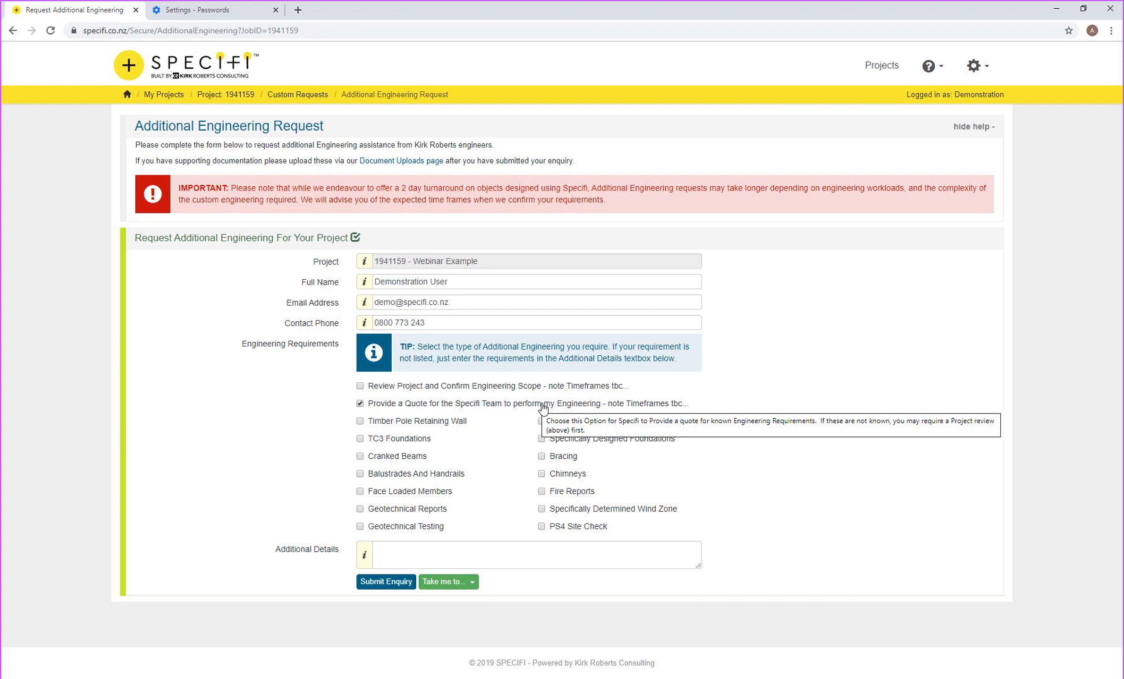
left_click(244, 100)
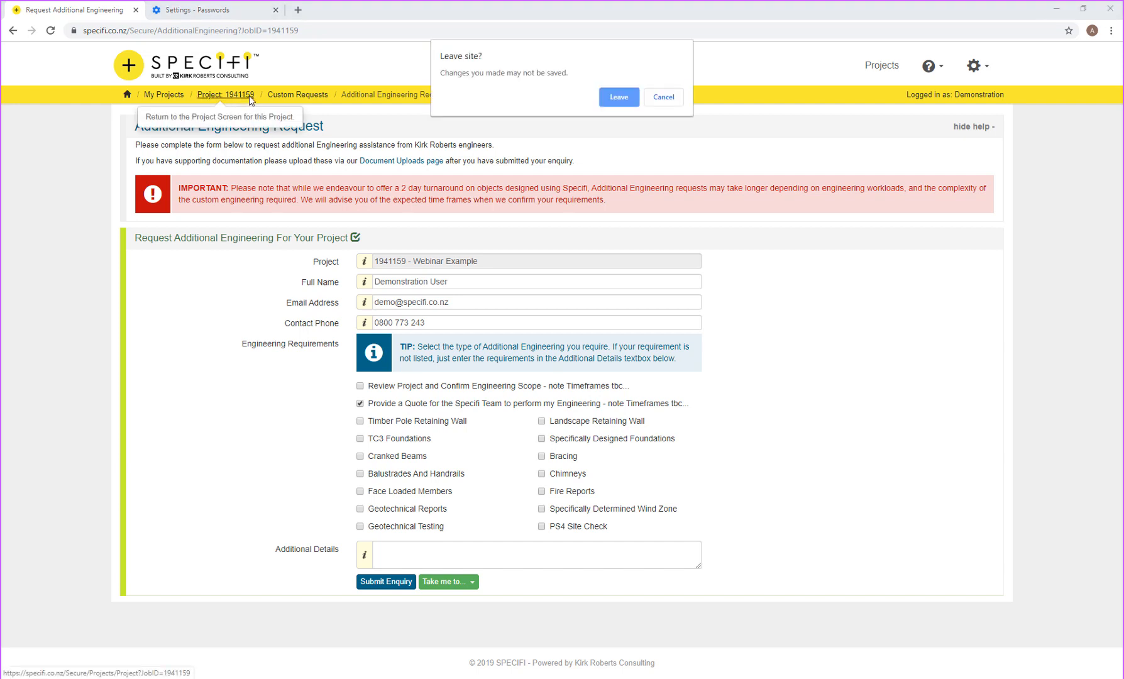
left_click(620, 99)
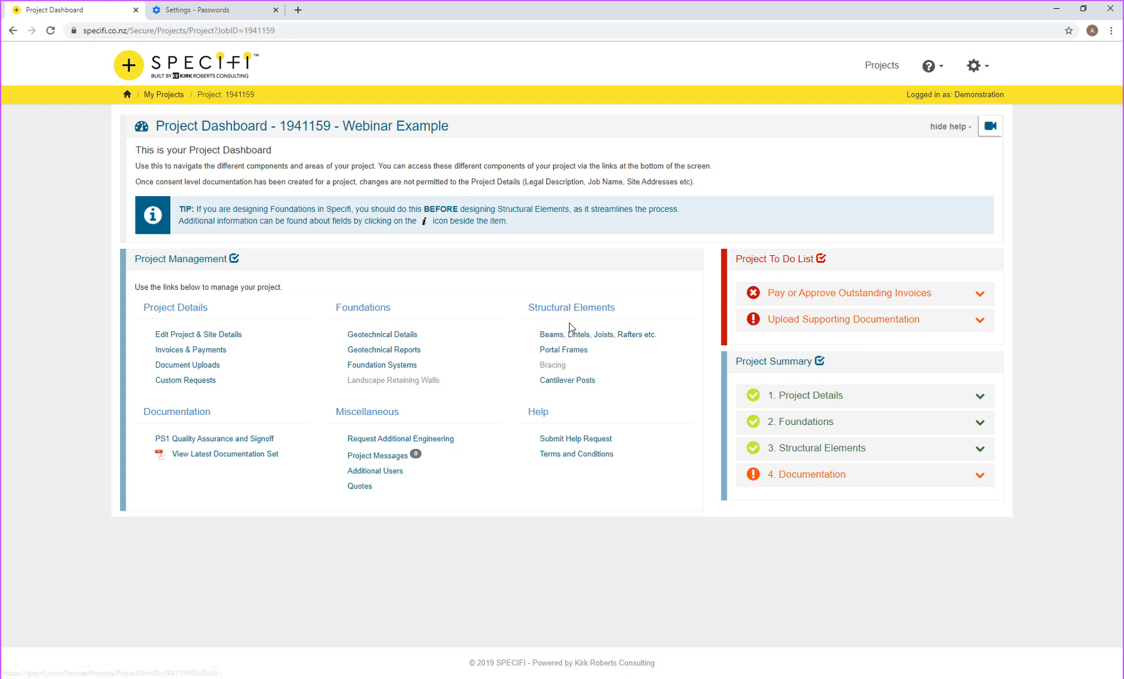
Step: Create a new portal frame element from the project's Portal Frames list
left_click(569, 351)
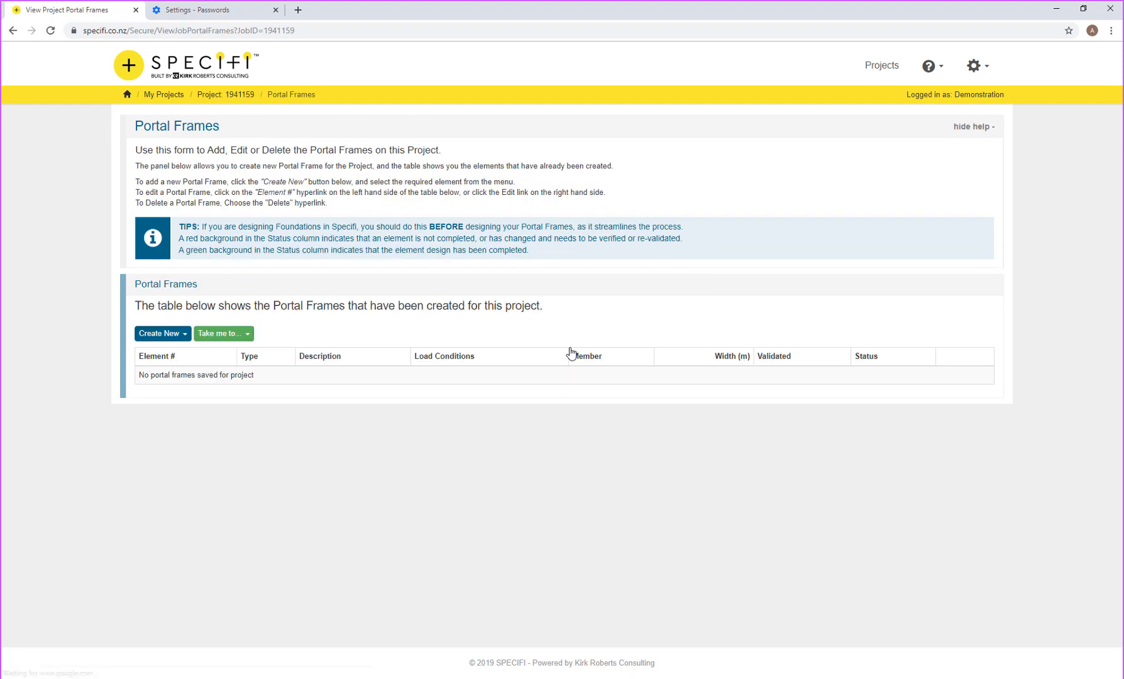
left_click(177, 337)
left_click(179, 354)
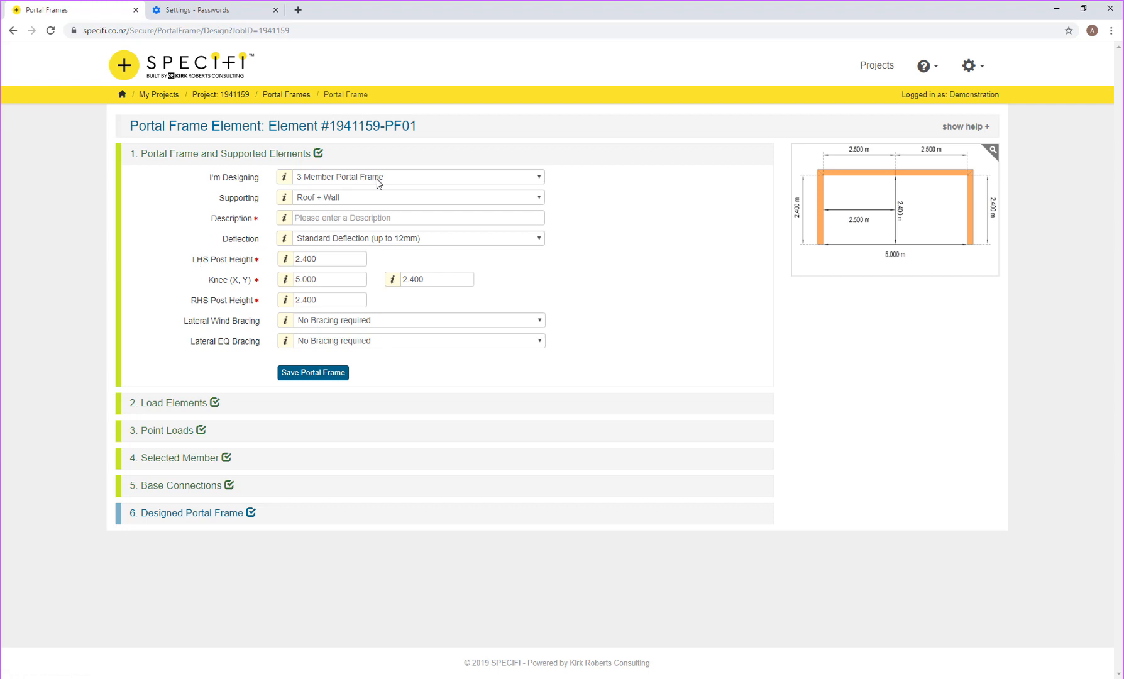
Step: Make the frame 4 Member supporting Roof, described as 'Gable End Portal'
left_click(376, 178)
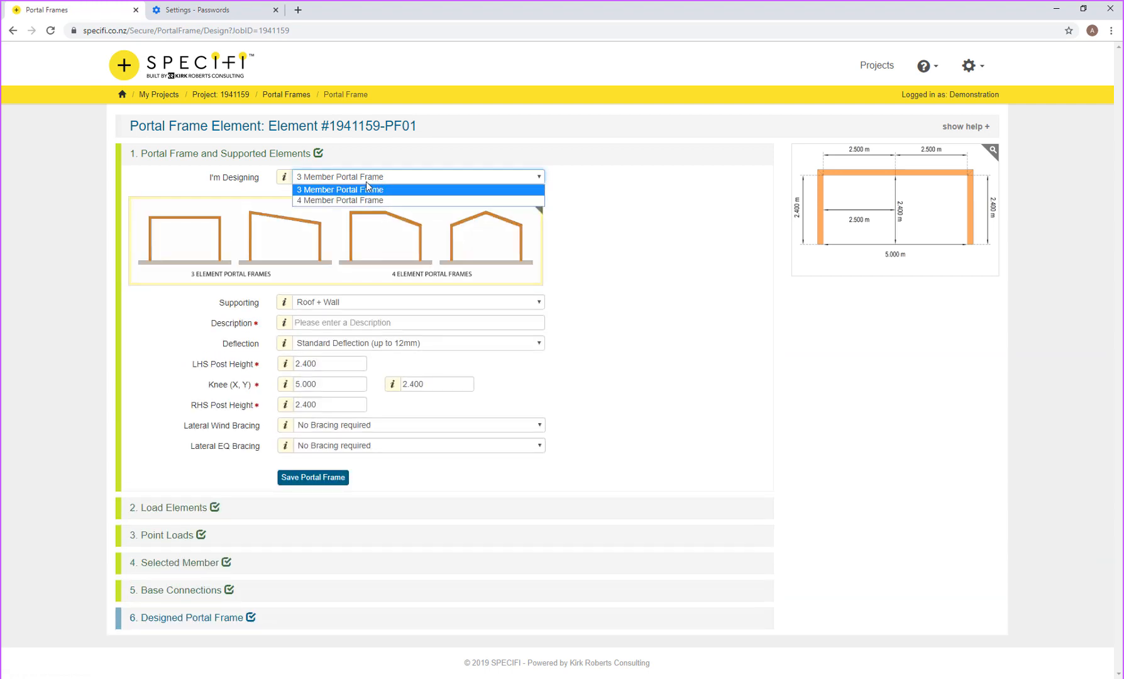
left_click(346, 201)
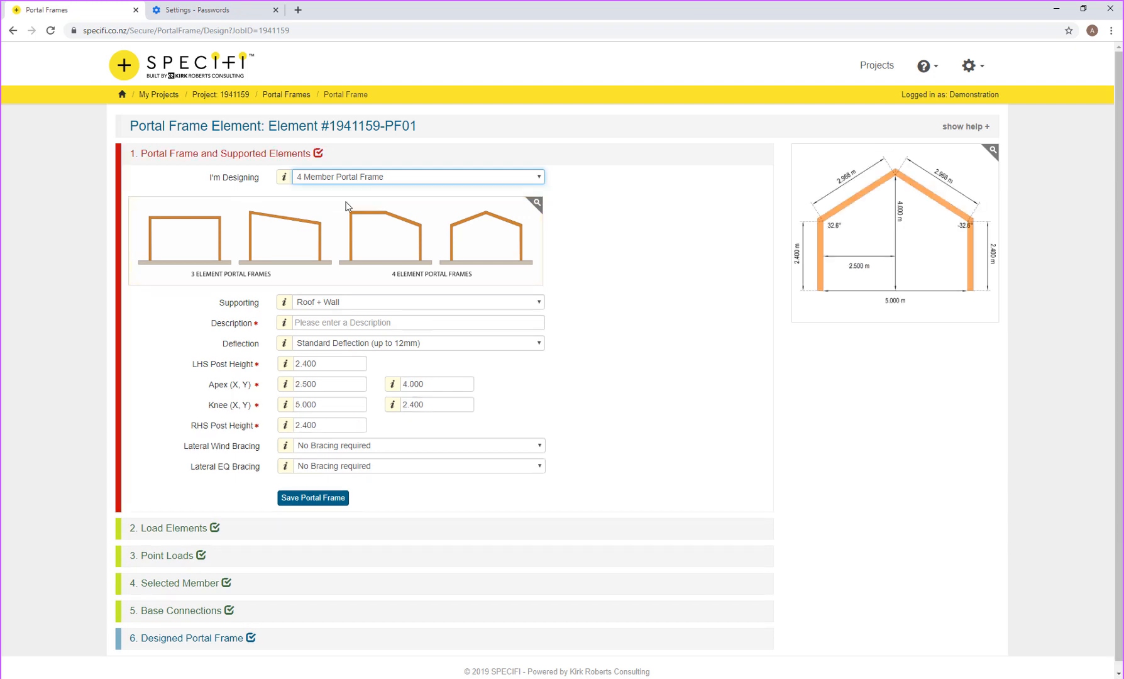
left_click(323, 303)
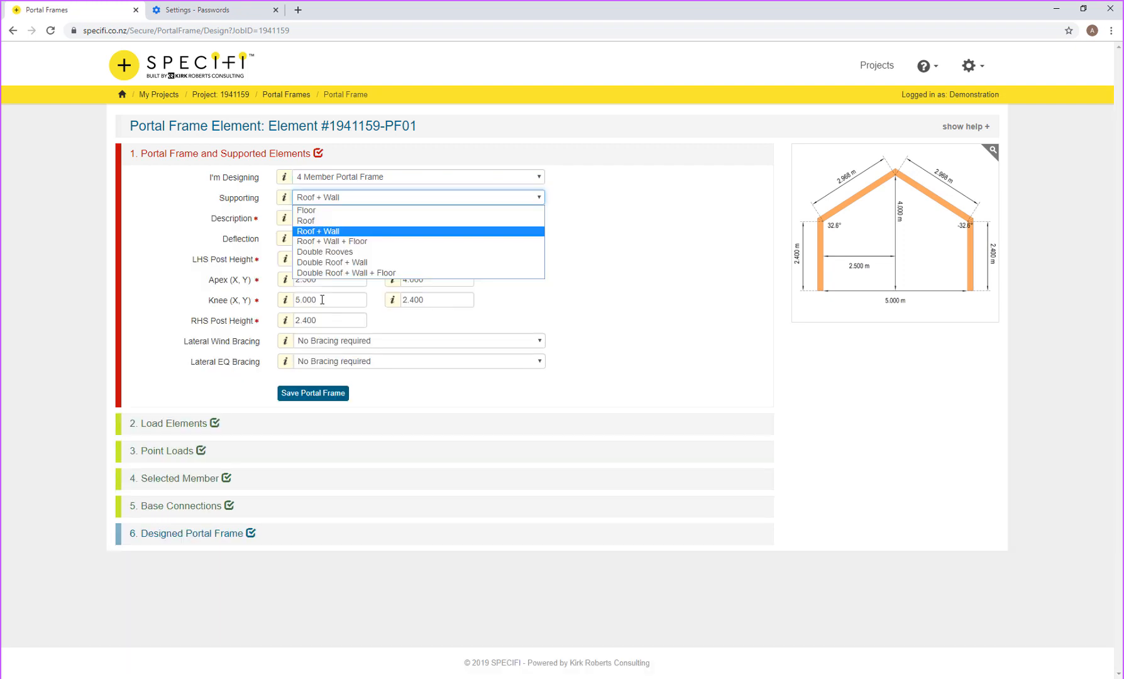
left_click(310, 221)
left_click(317, 215)
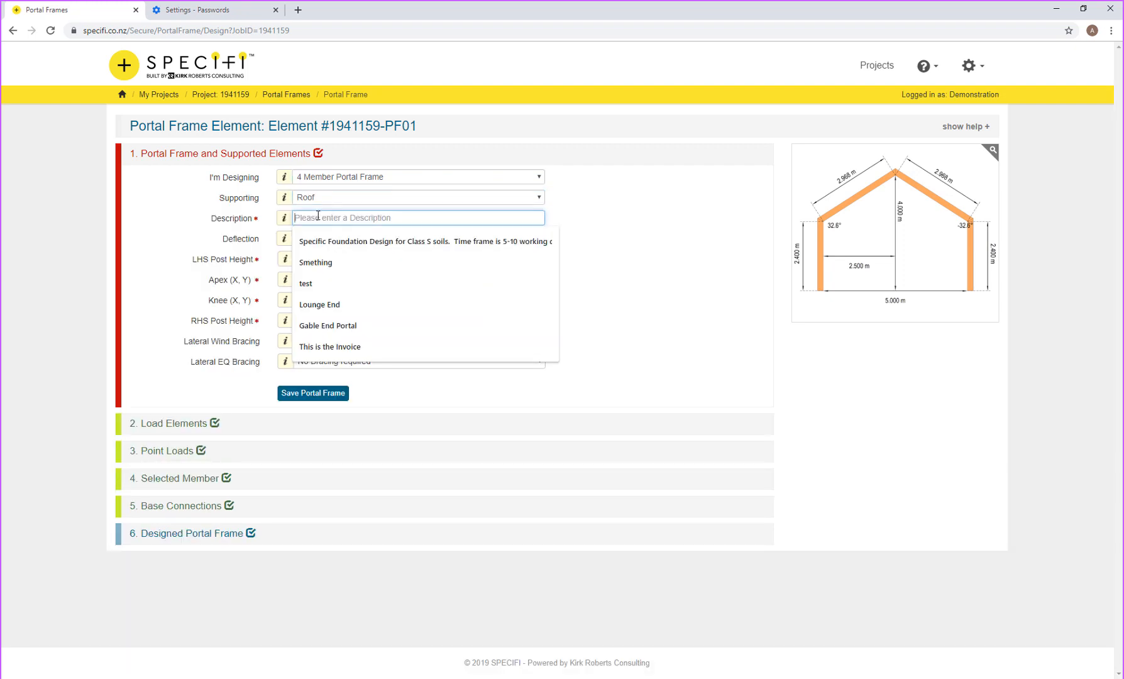
type("Gab")
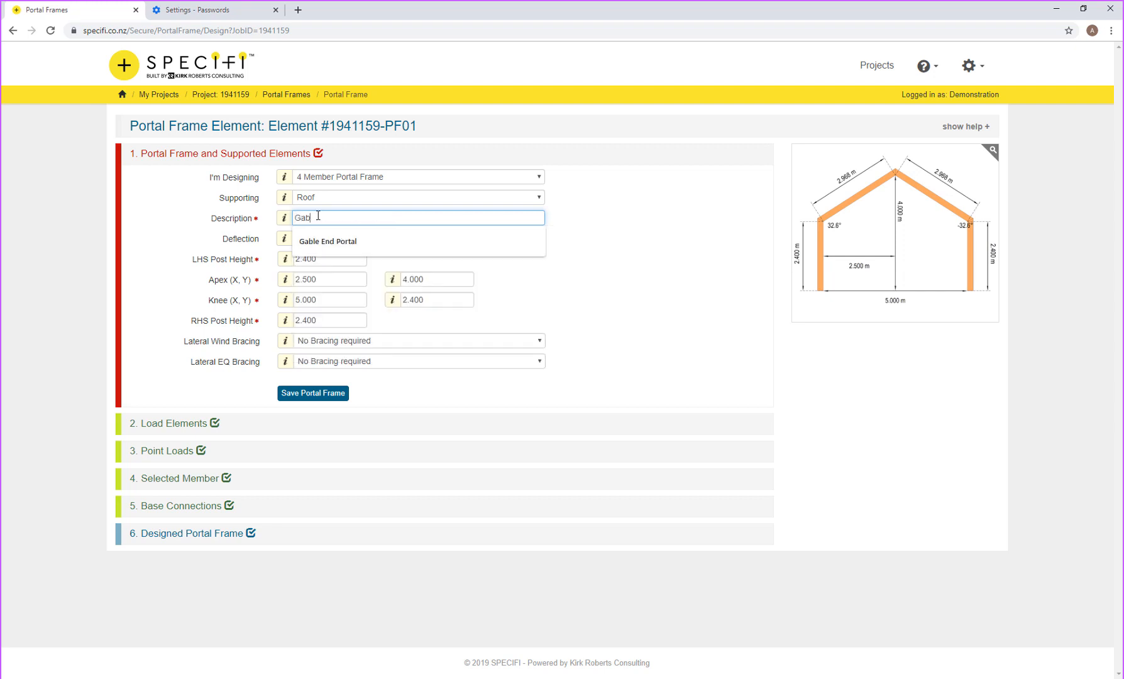
type("le End Portal")
key("Tab")
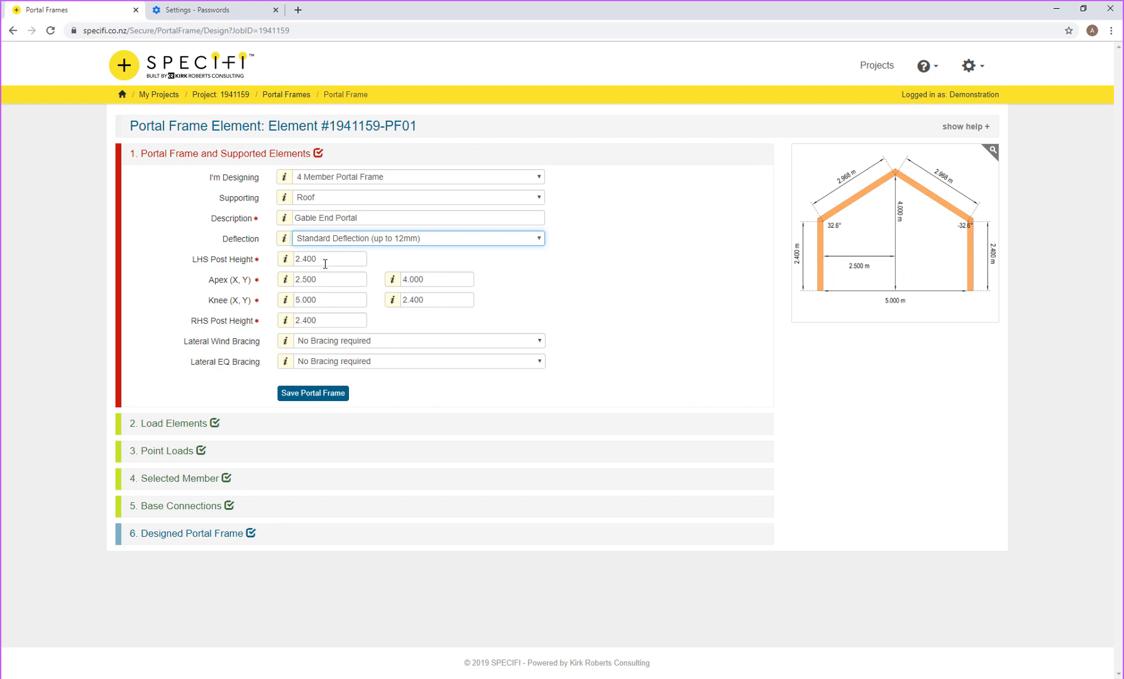
Step: Set the left post height to 3.2 m, replacing the out-of-range 6.200
left_click_drag(325, 262, 293, 252)
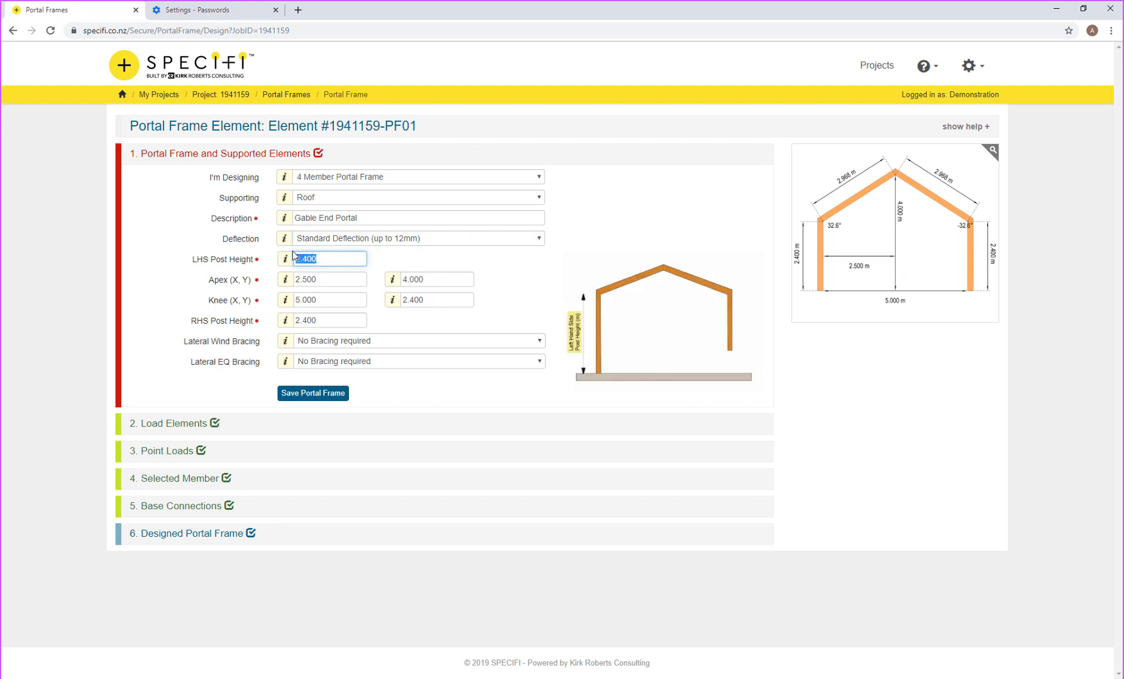
type("6.200")
key("Tab")
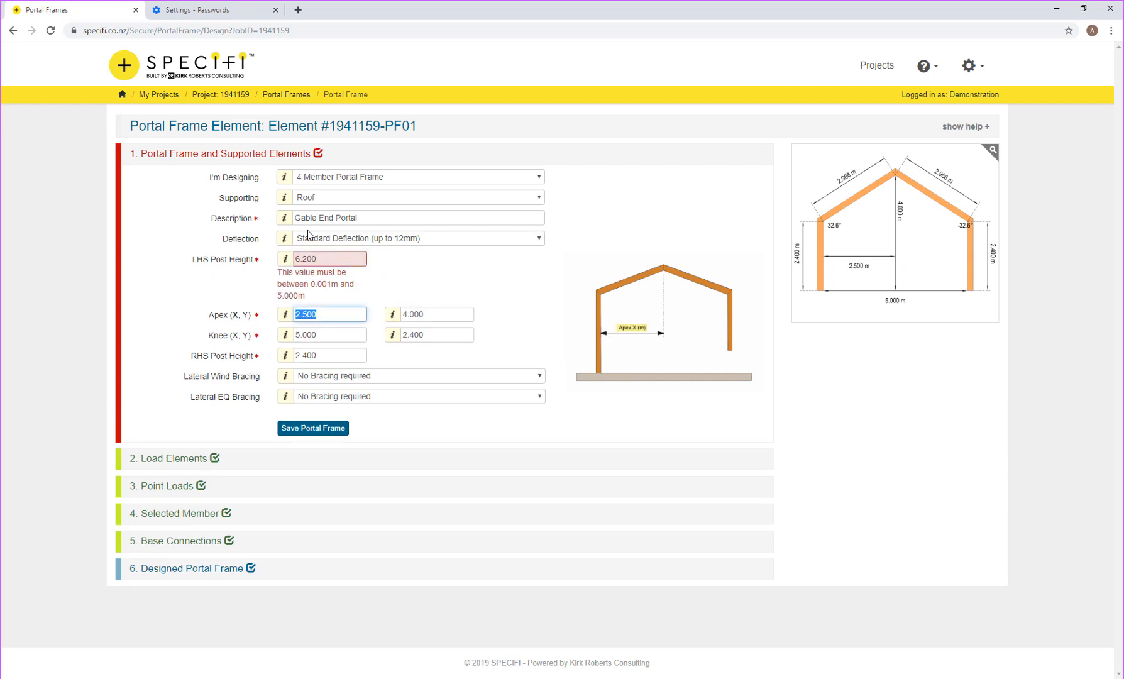
left_click(316, 257)
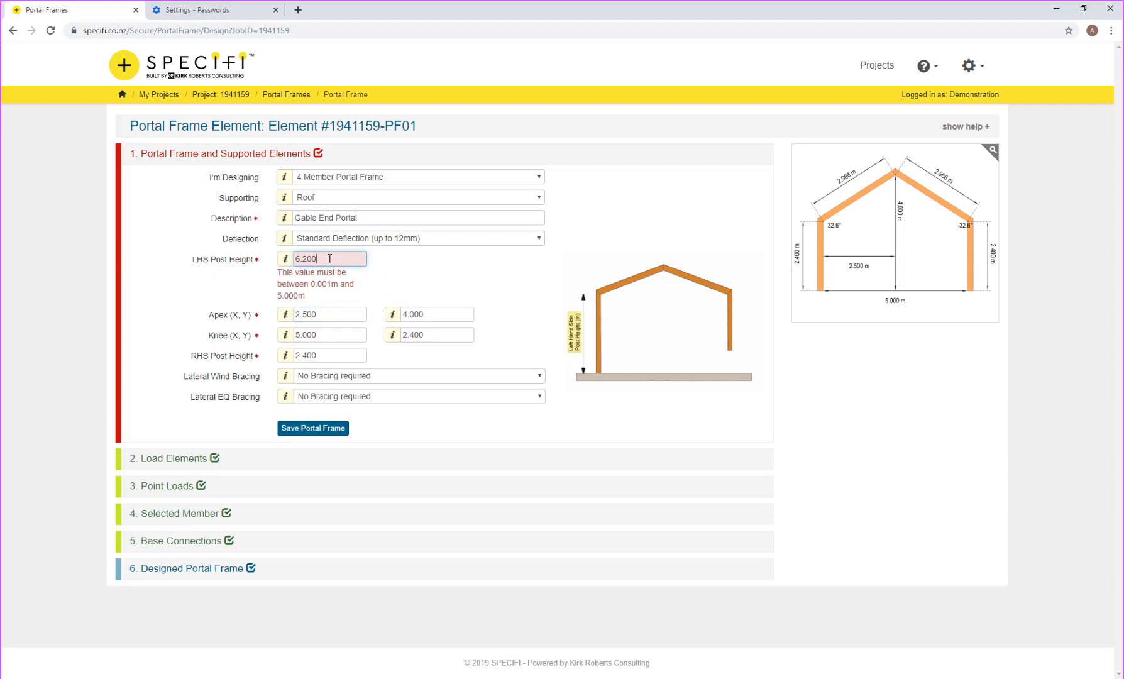
left_click_drag(343, 257, 297, 258)
key("BackSpace")
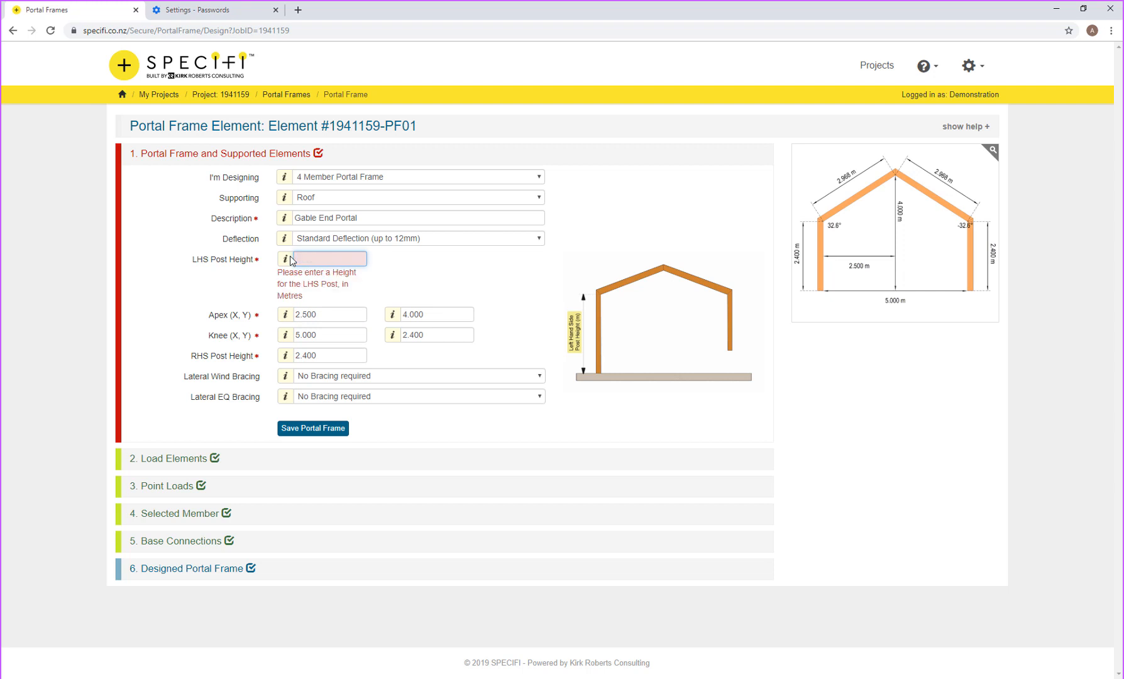
type("3.2")
key("Tab")
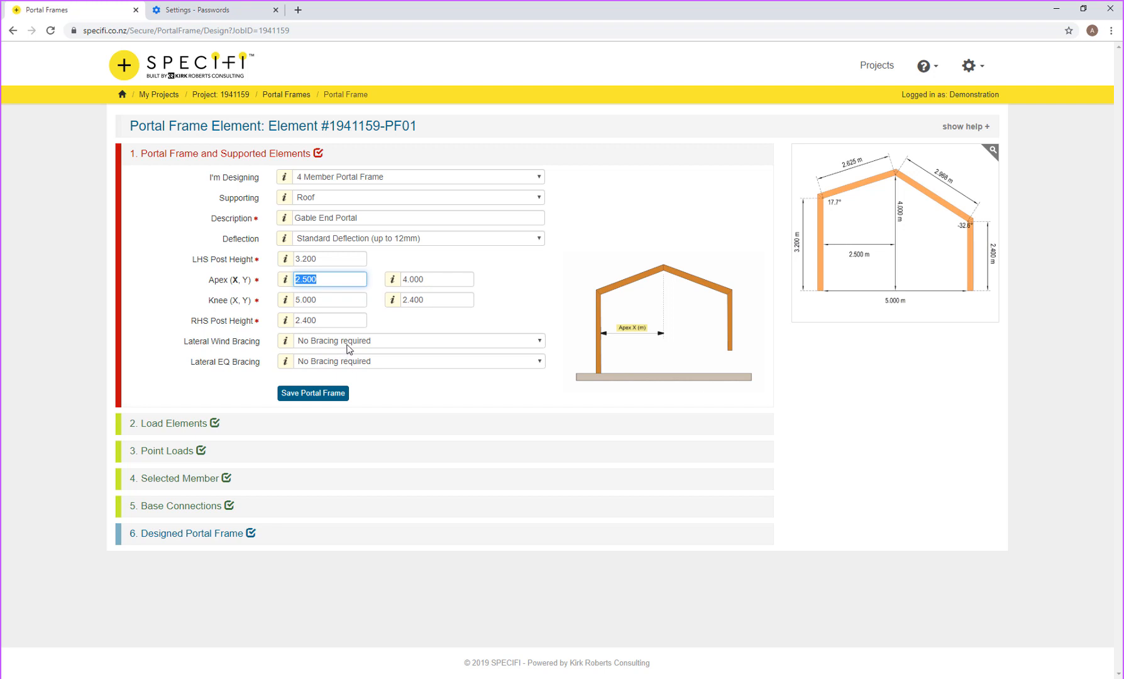
Step: Switch to a 3 member frame with 3.2 m knee and right post heights, knee at 6 m
left_click(350, 178)
left_click(345, 186)
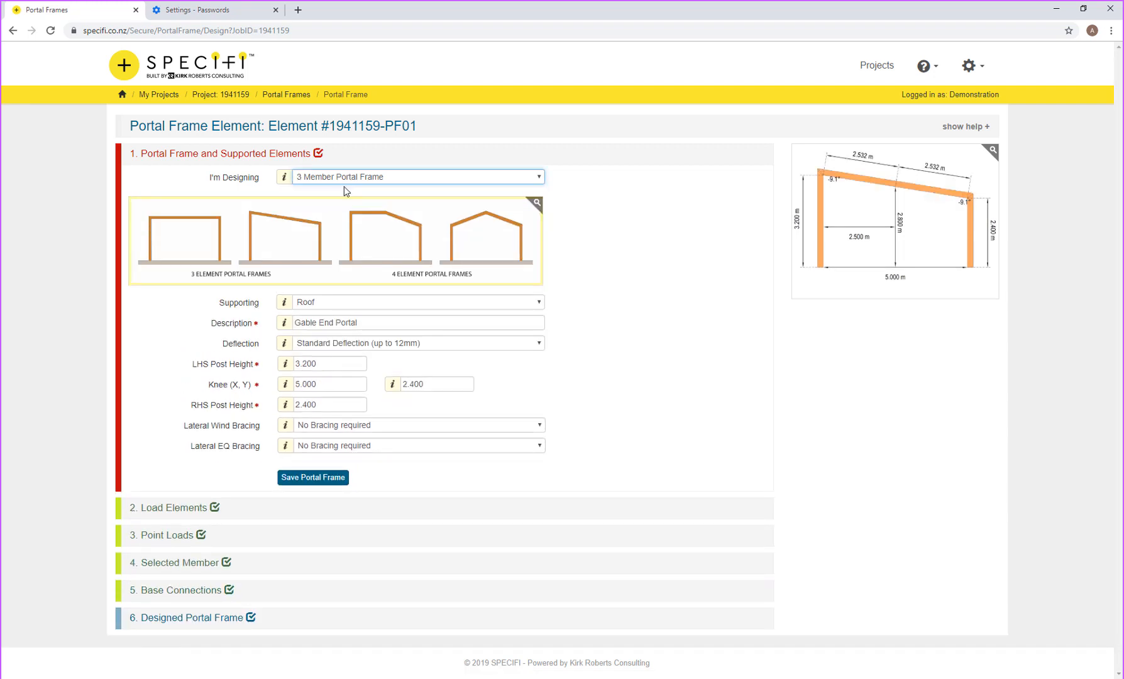
left_click_drag(329, 406, 302, 400)
left_click_drag(315, 298, 303, 295)
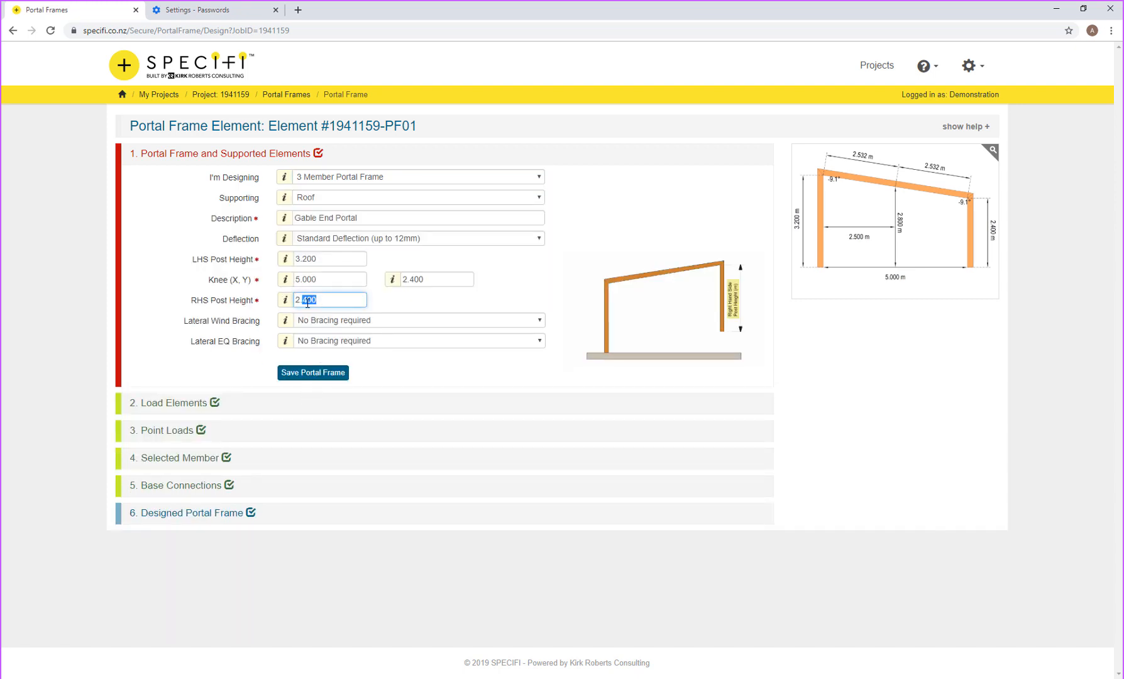
left_click(322, 300)
key("shift+Tab")
type("3.2")
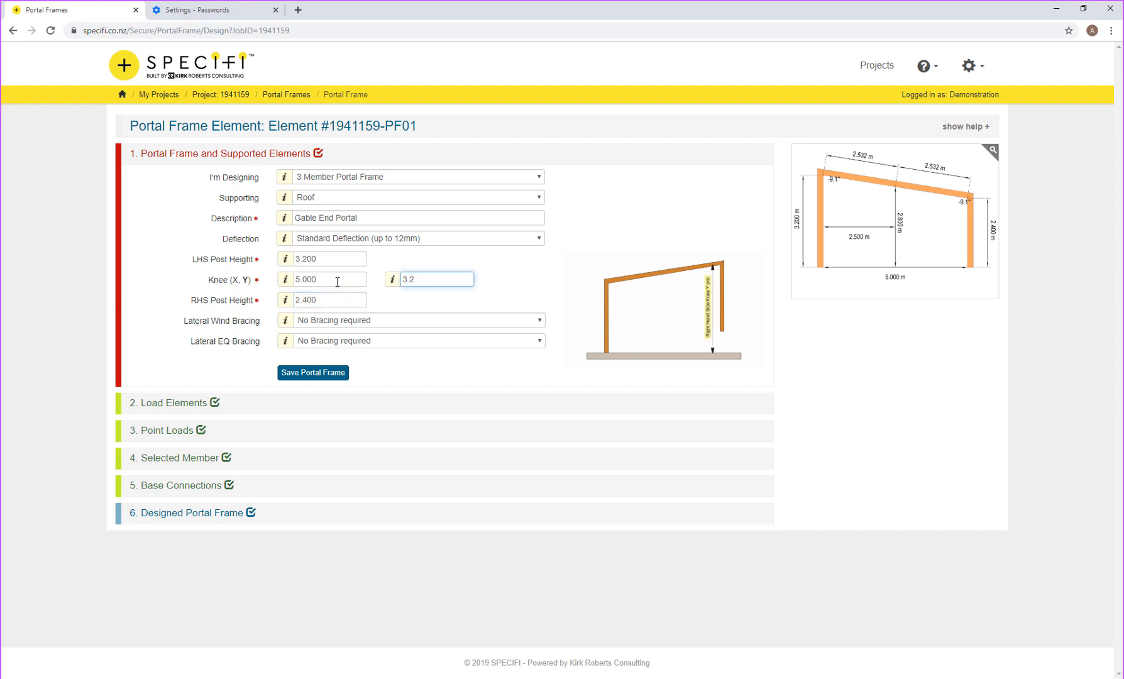
key("Tab")
type("3.2")
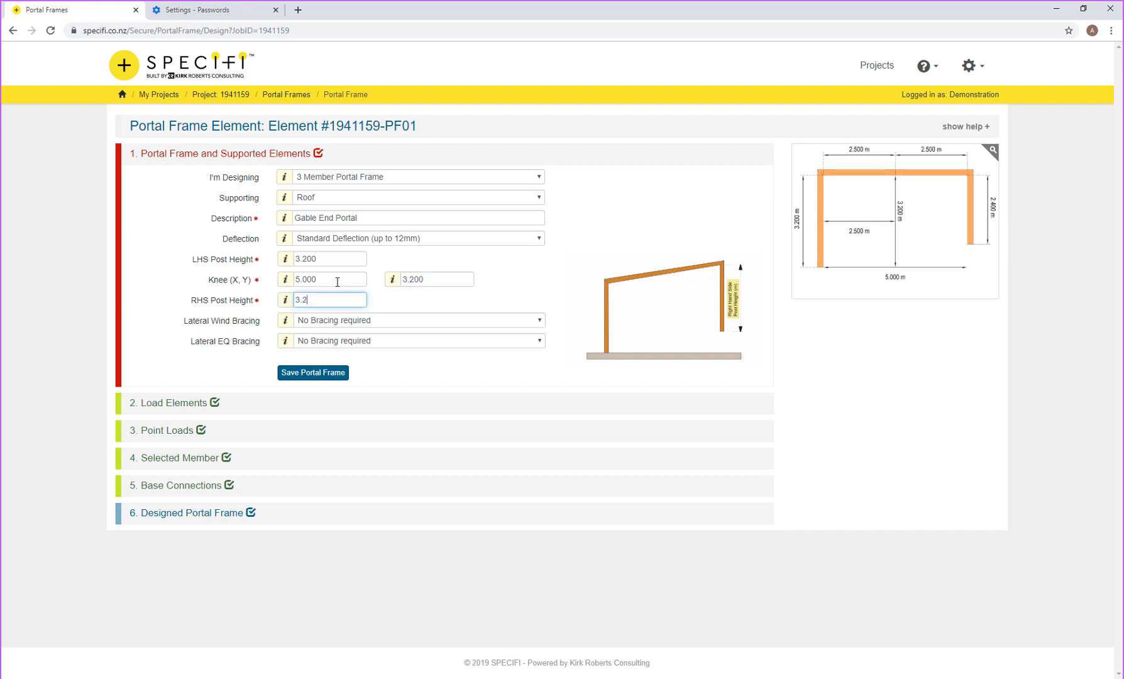
key("Tab")
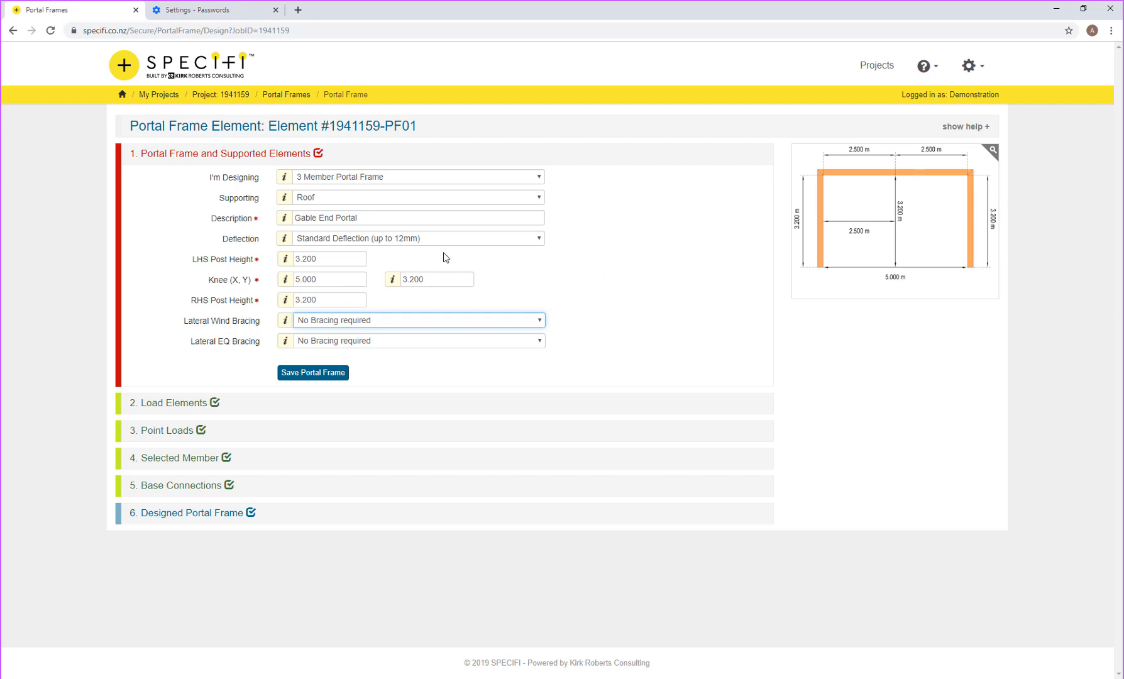
left_click(283, 281)
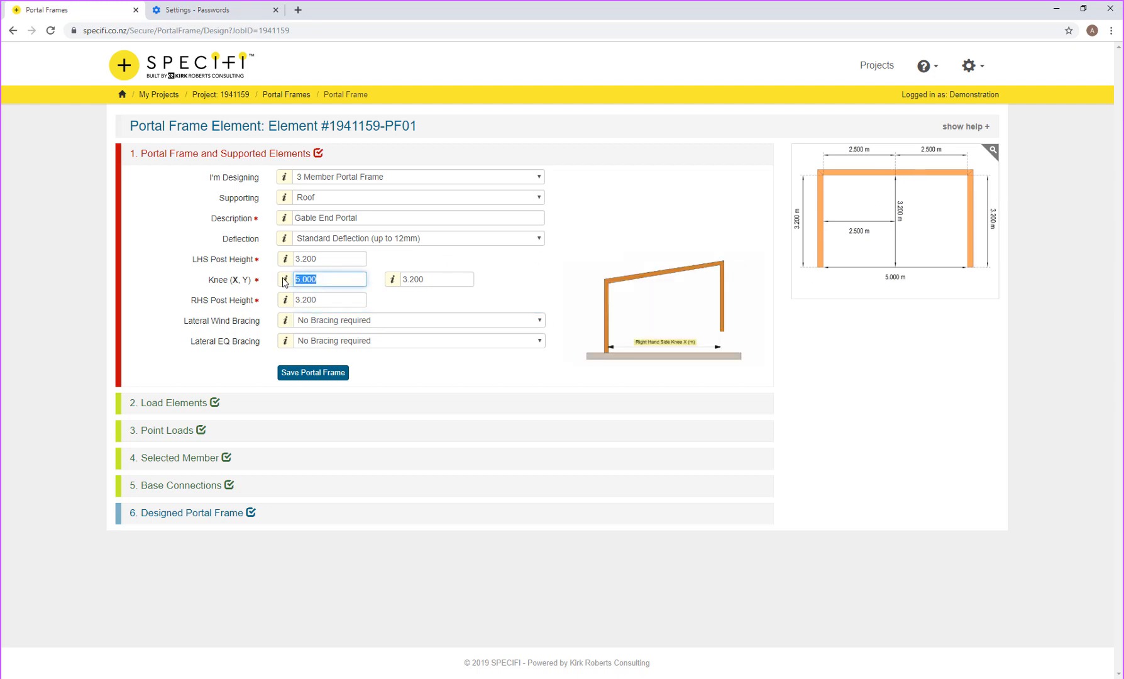
type("6")
key("Tab")
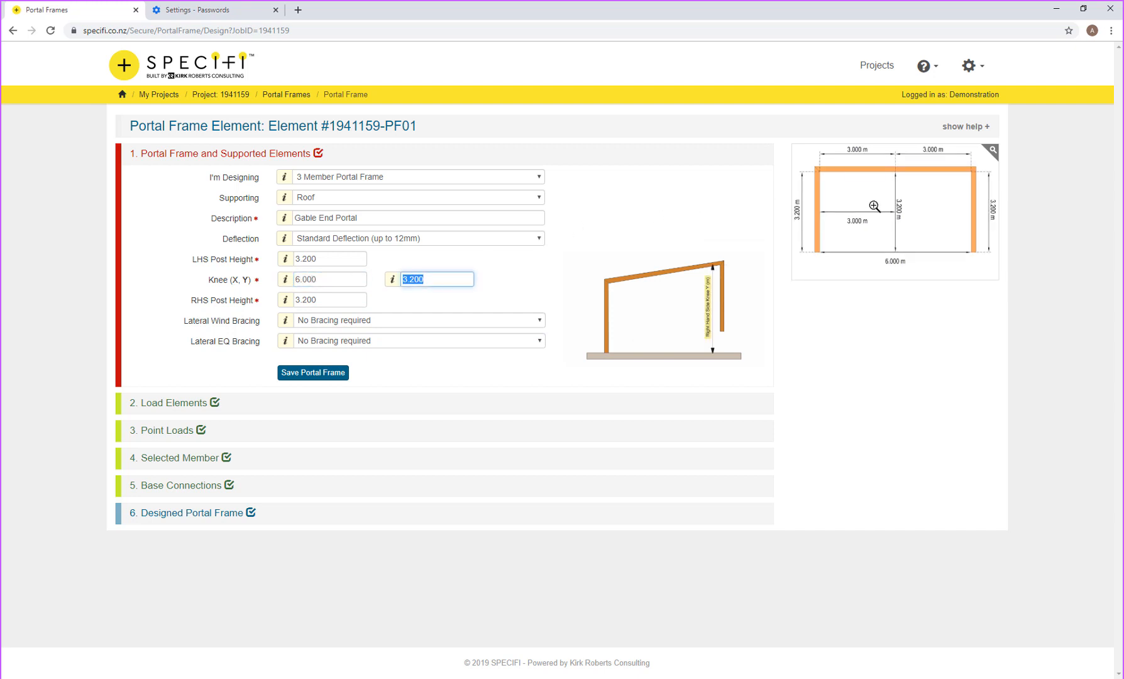
Step: Choose 360 wind and 180 earthquake bracing units
left_click(432, 321)
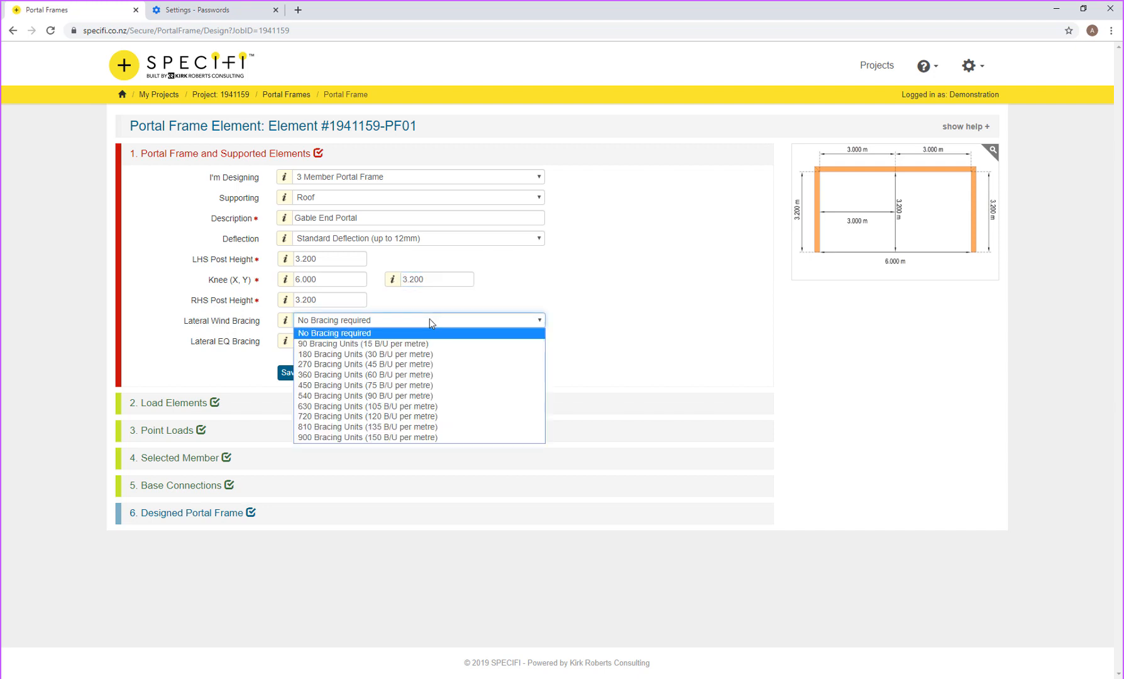
left_click(394, 376)
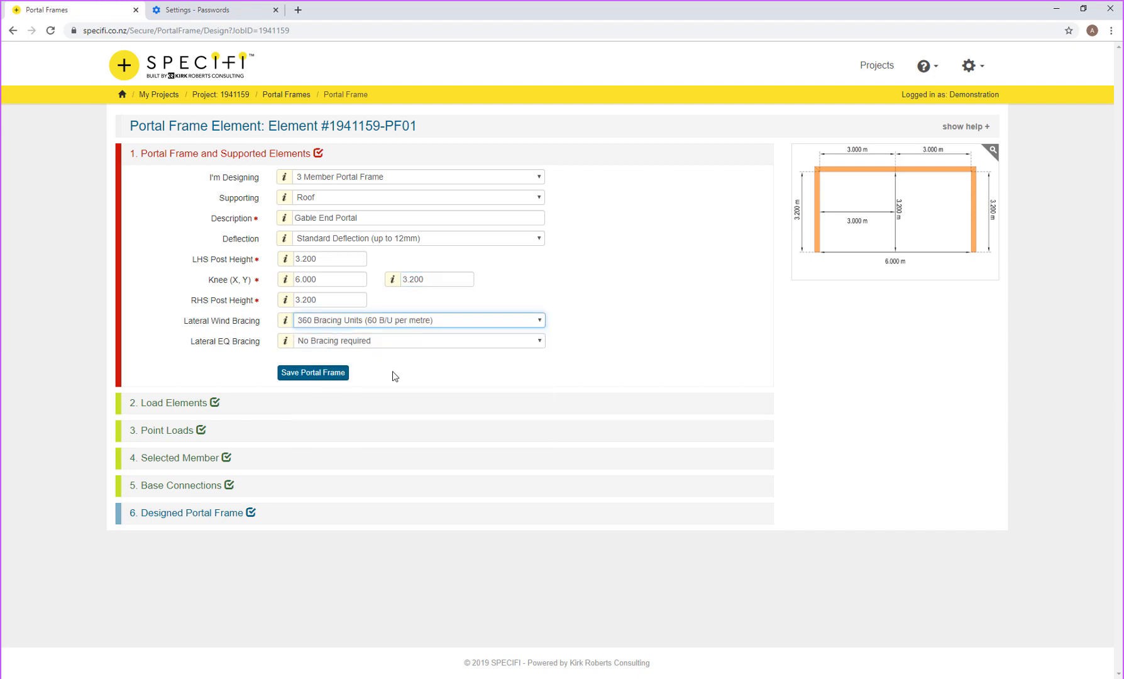
left_click(382, 341)
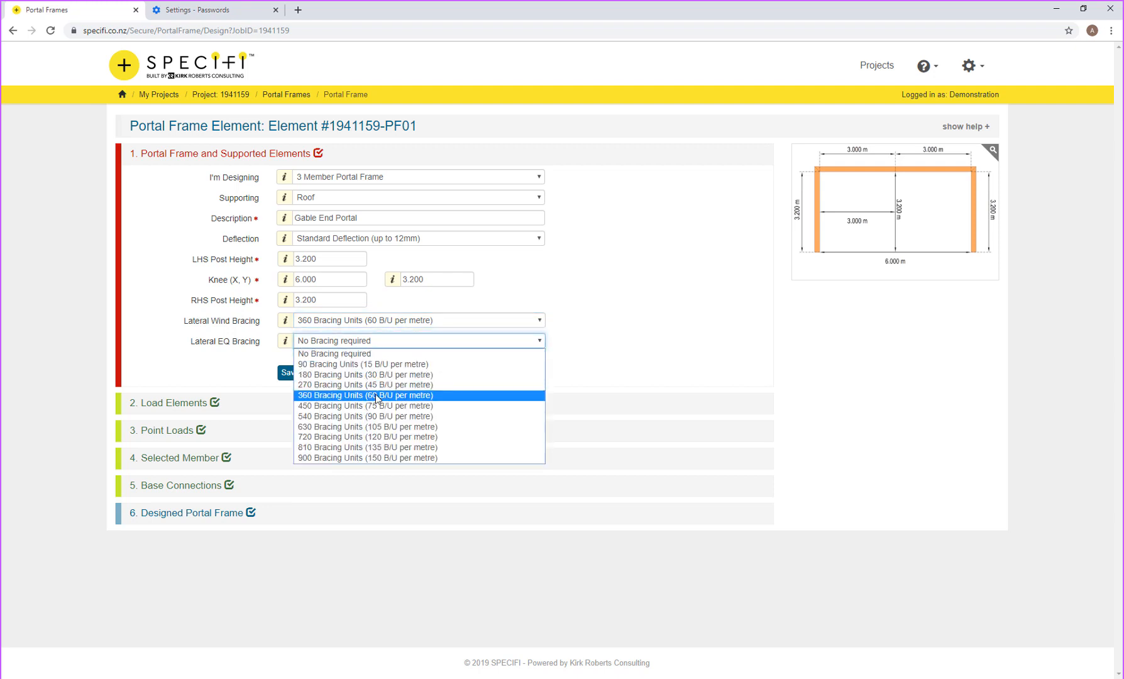
left_click(329, 373)
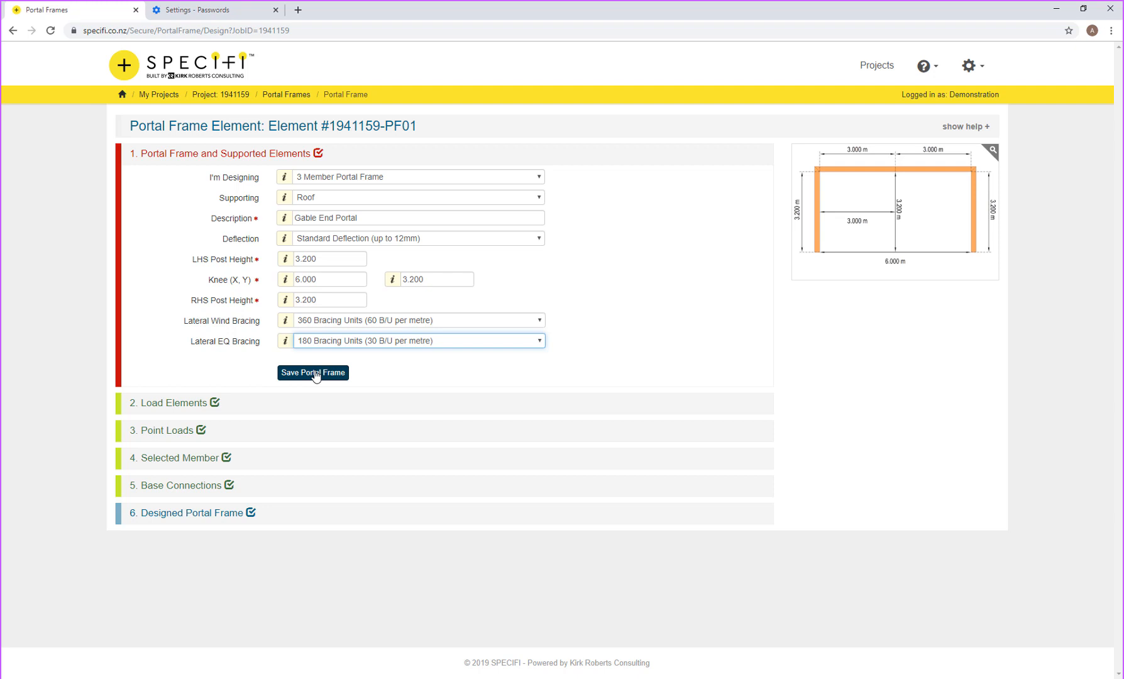
Step: Save the frame geometry, then set a Light roof with a 1.2 m span
left_click(316, 374)
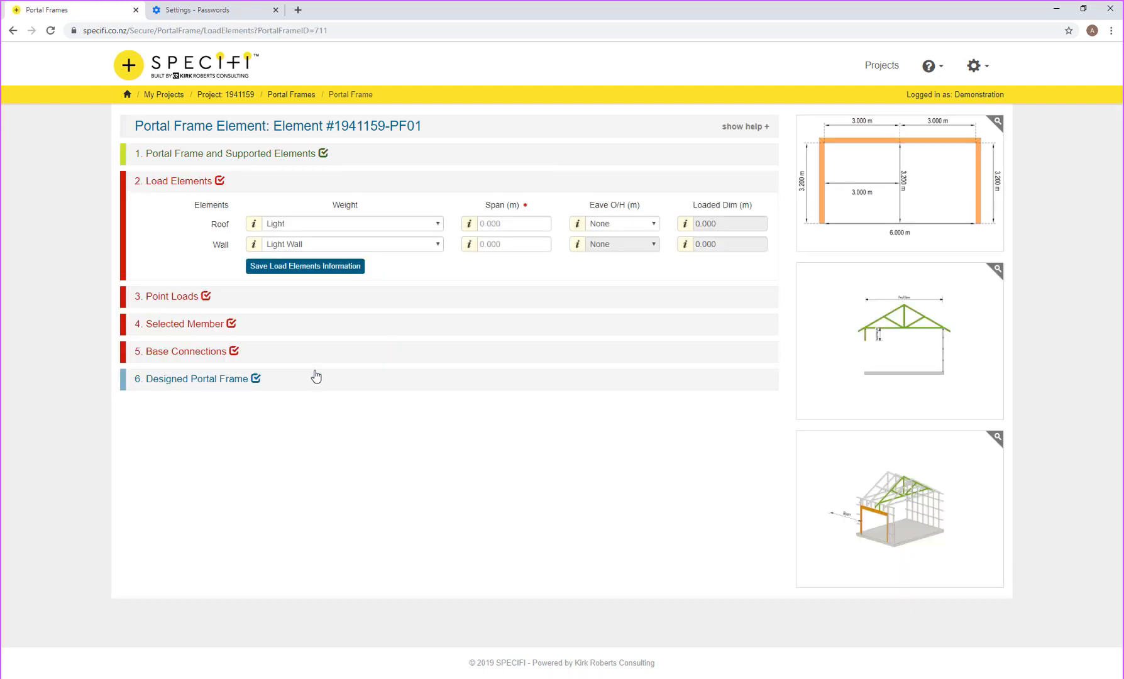
left_click(300, 228)
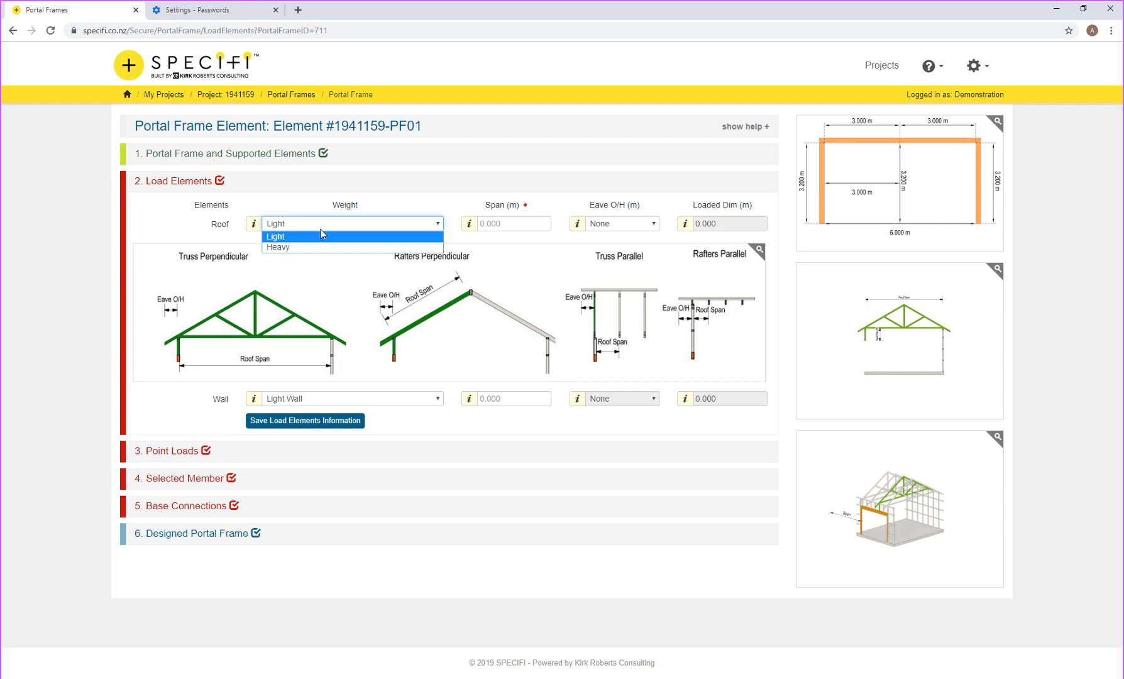
left_click(321, 236)
left_click(505, 223)
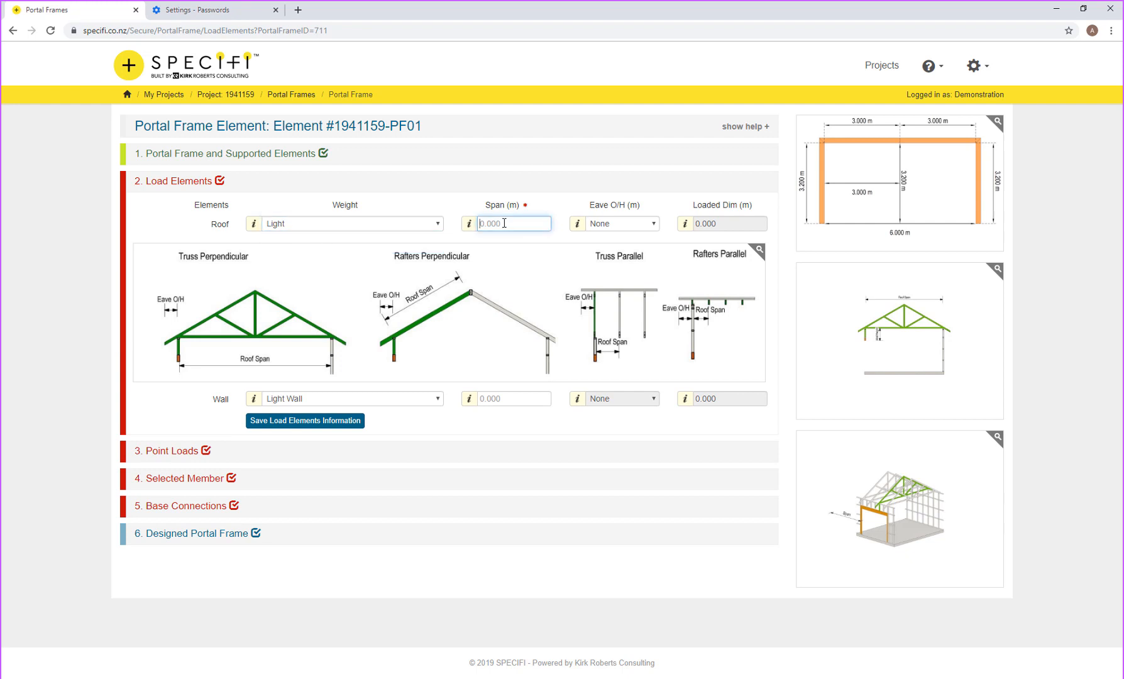
type("1.2")
key("Tab")
key("Tab")
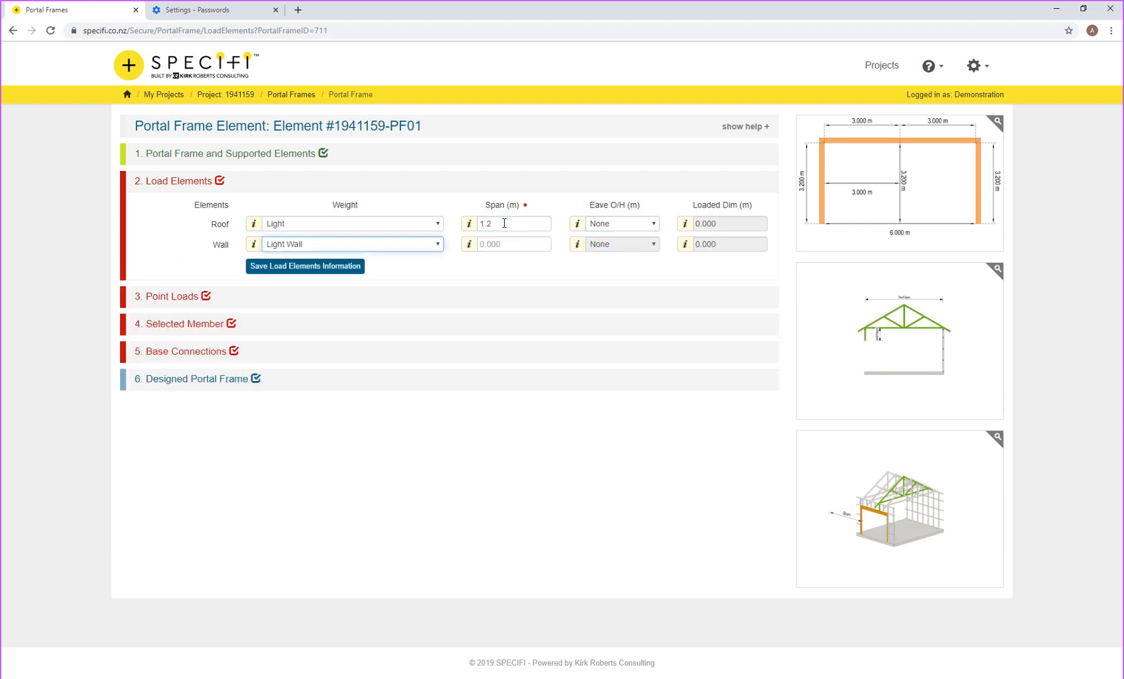
Step: Enter a 0.4 m wall span and save the load elements
left_click(494, 245)
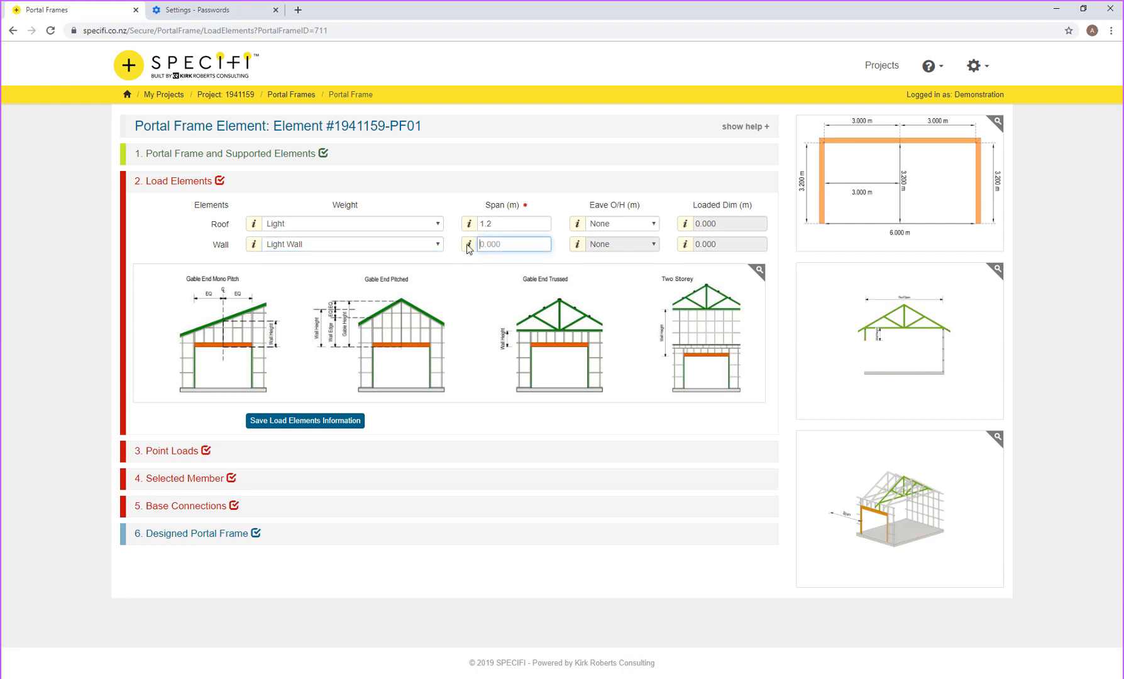
type("0.4")
key("Return")
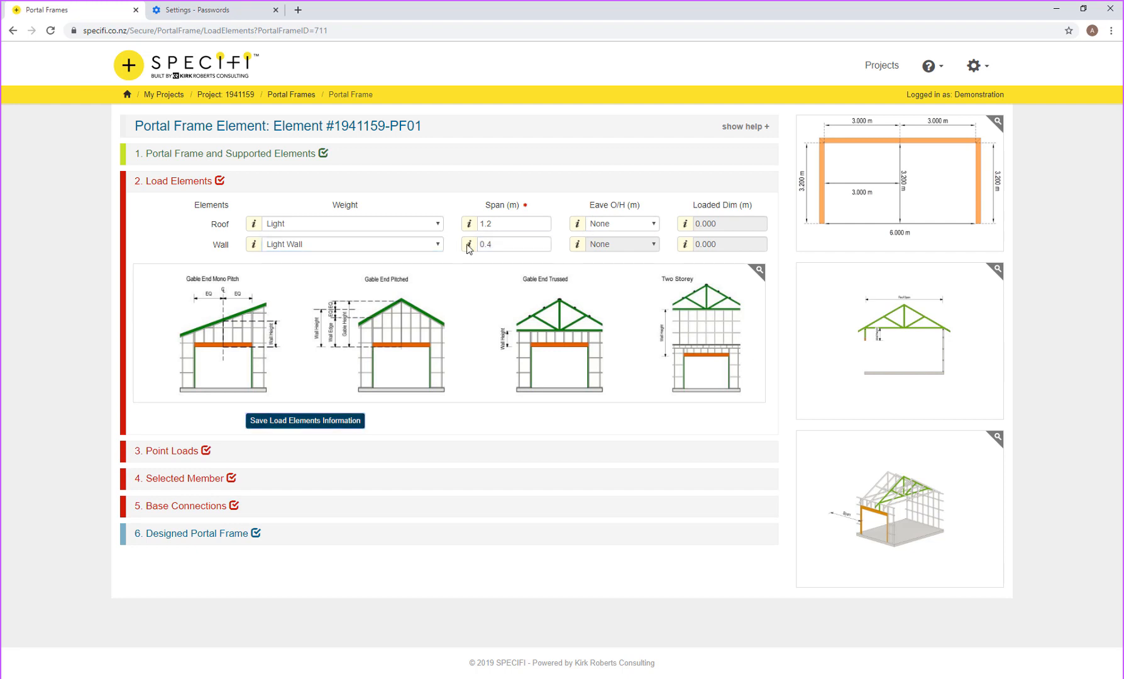
left_click(307, 420)
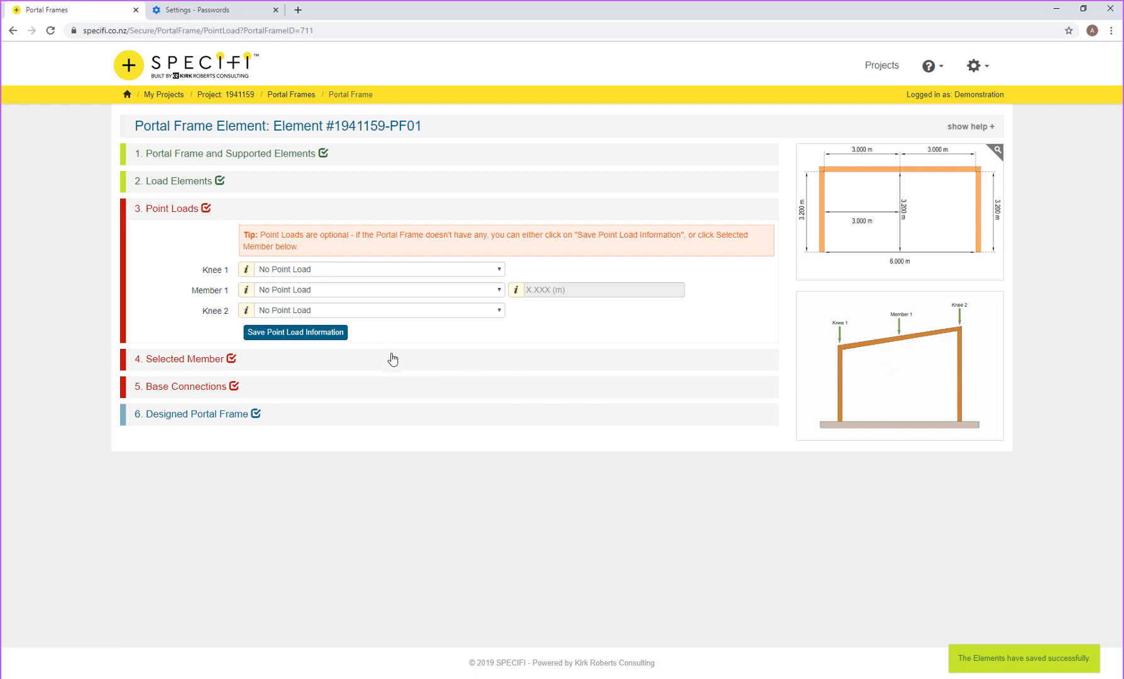
Step: Save with no point loads and select 250PFC as the portal frame member
left_click(328, 336)
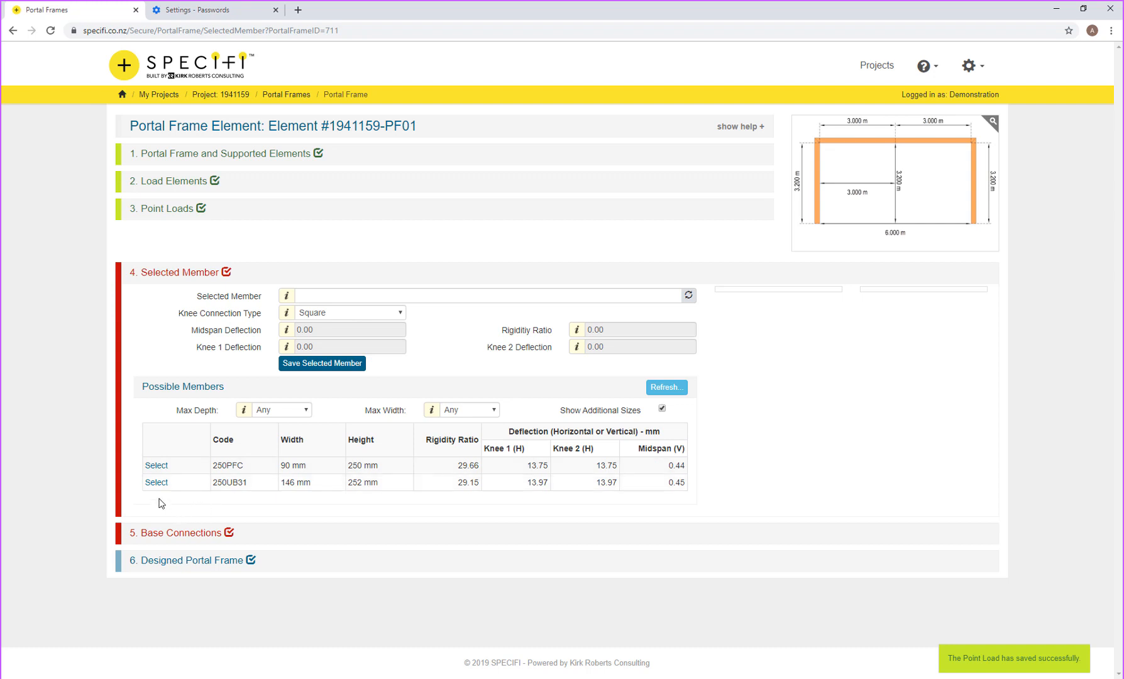
left_click(157, 466)
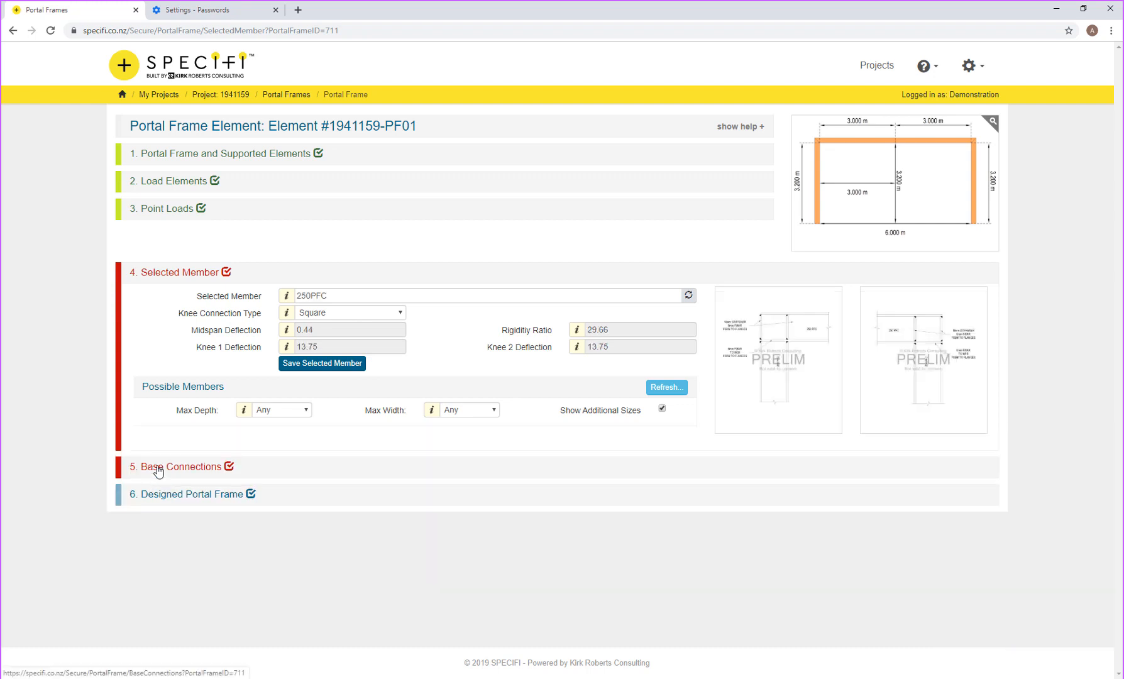
left_click(327, 370)
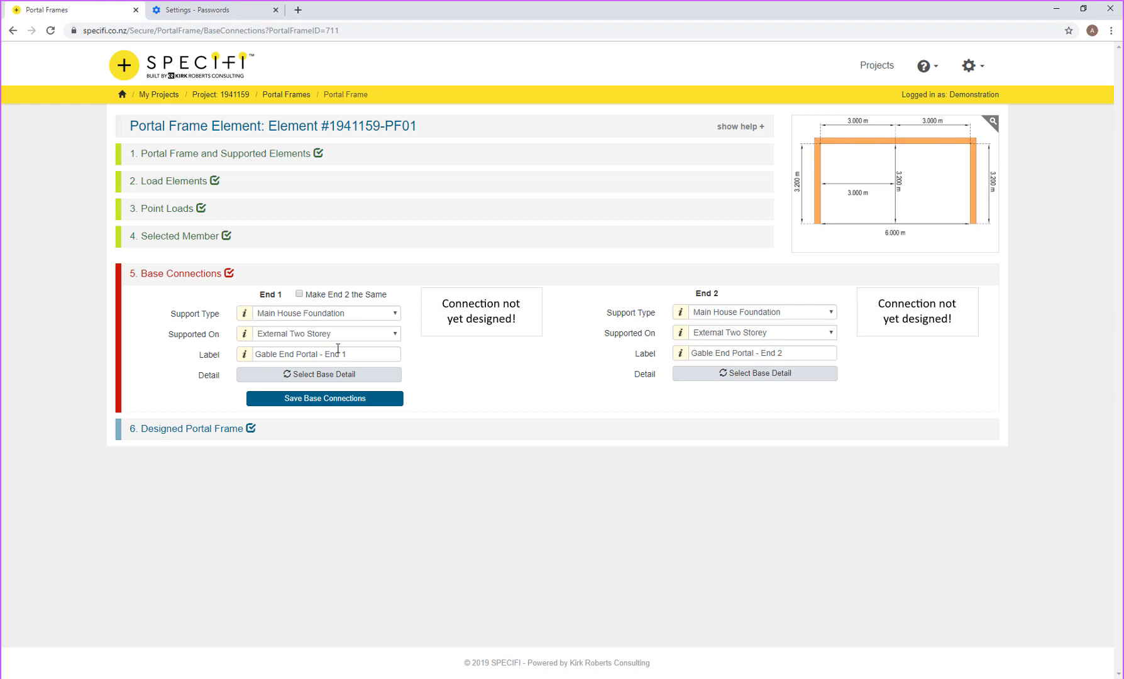
Step: Keep External Two Storey as End 1's support and make End 2 match End 1
left_click(322, 338)
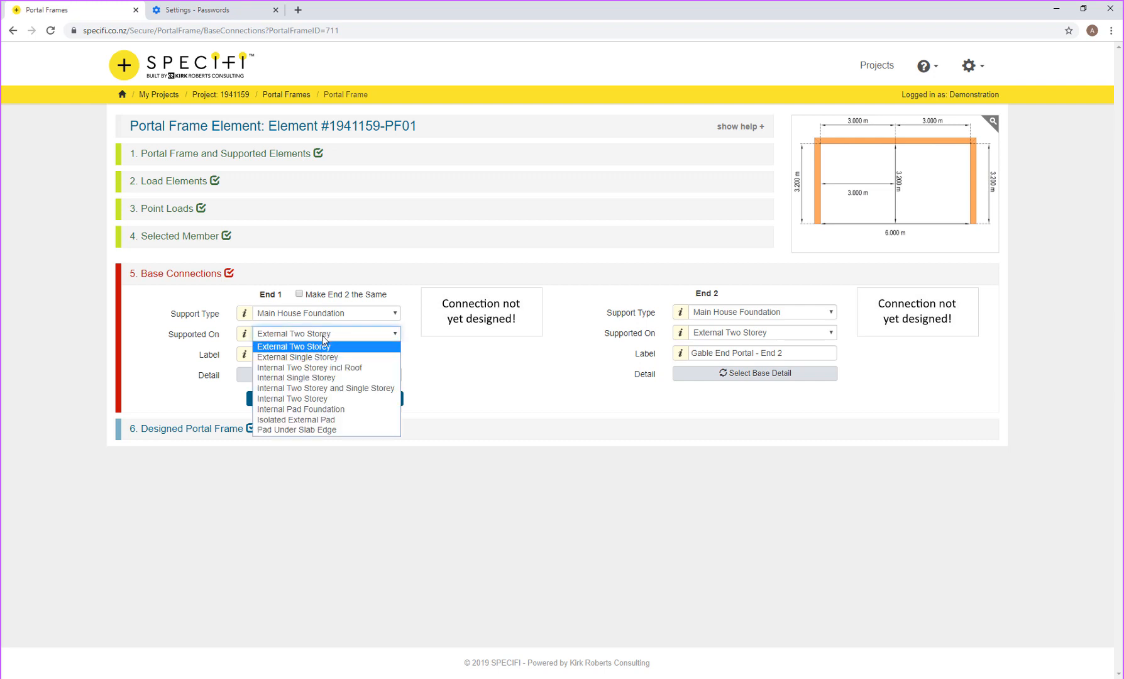
left_click(322, 336)
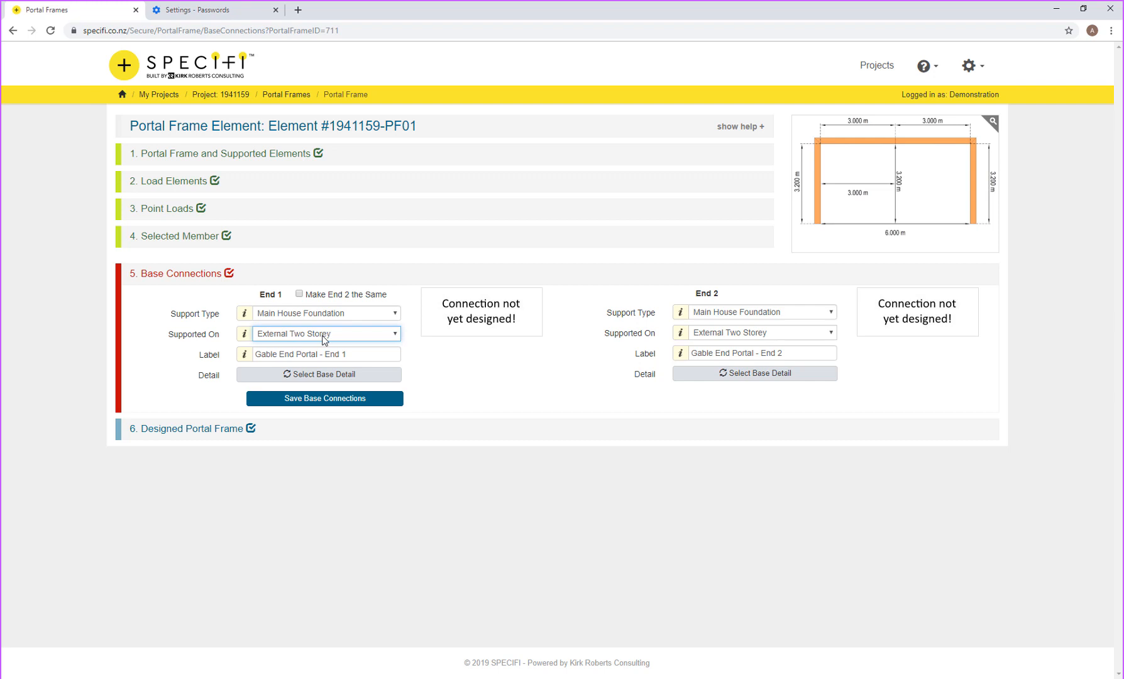
left_click(321, 294)
left_click(323, 375)
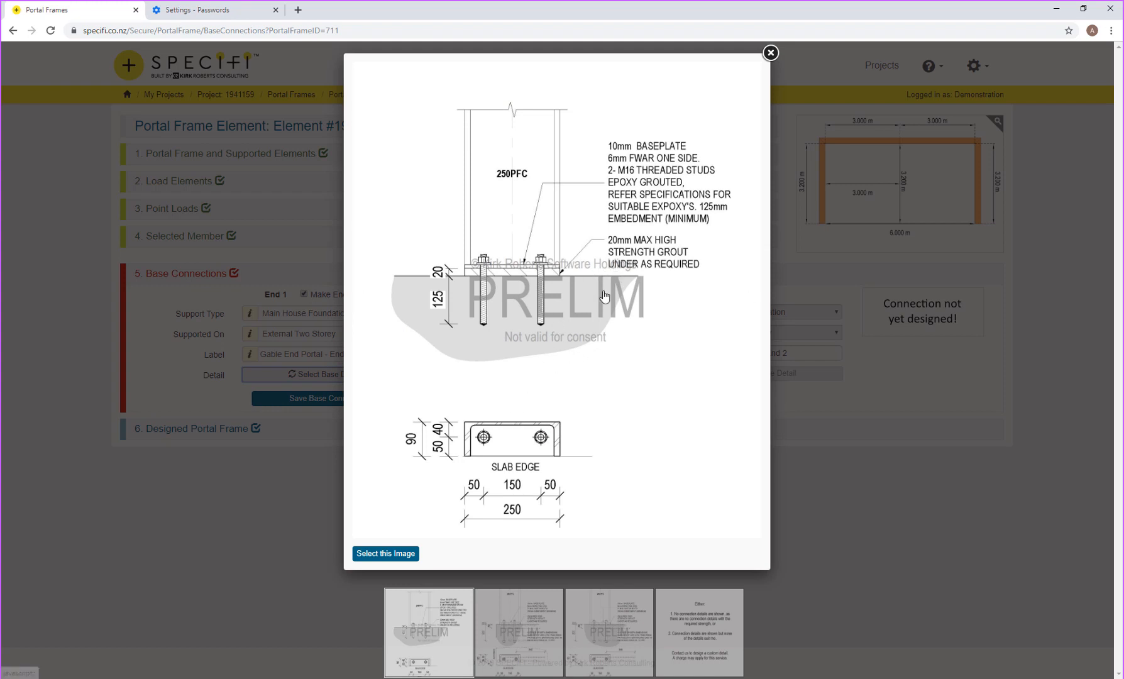
Step: Compare the baseplate details, then save the threaded-stud baseplate as the base connection
left_click(527, 617)
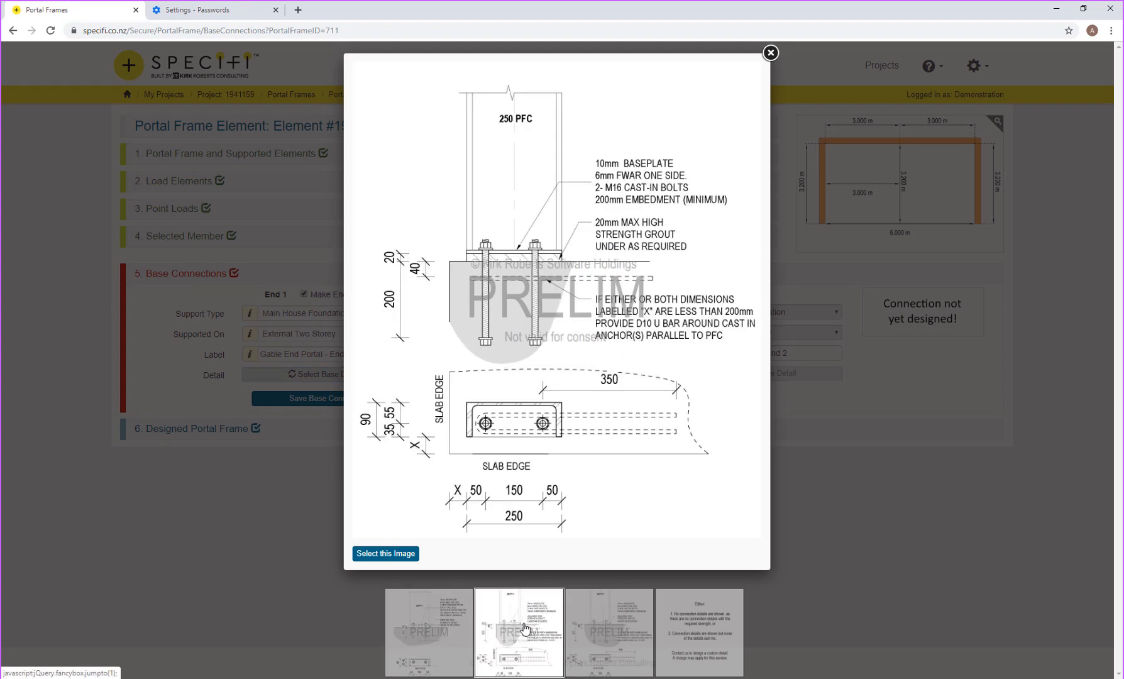
left_click(607, 636)
left_click(443, 642)
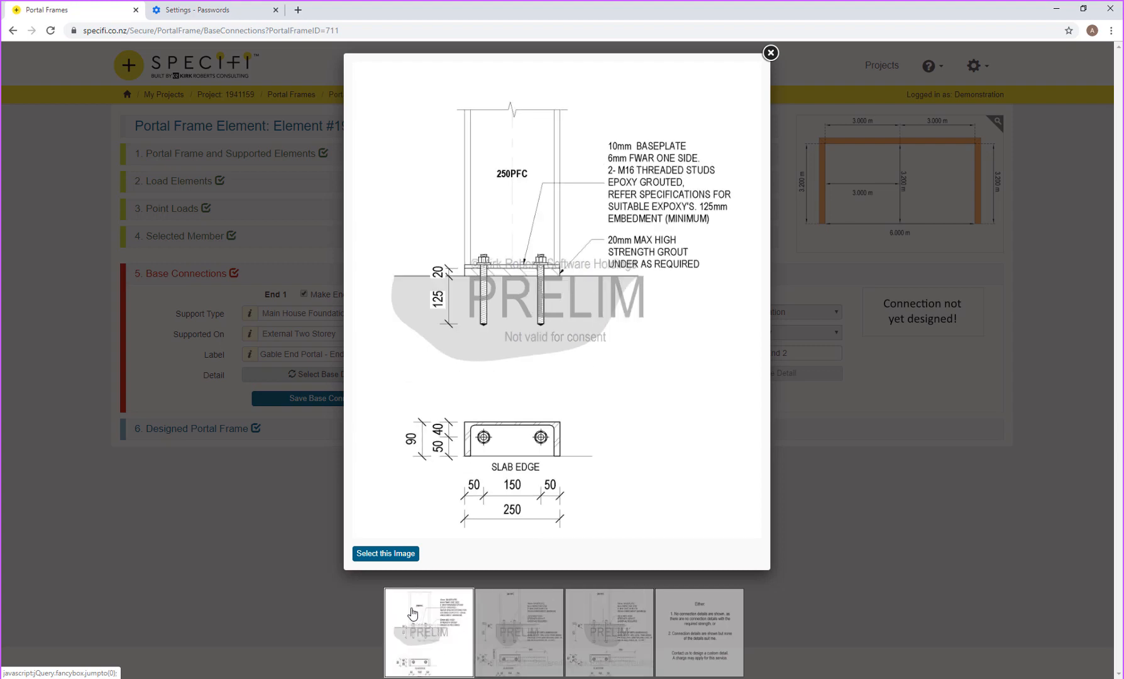
left_click(401, 556)
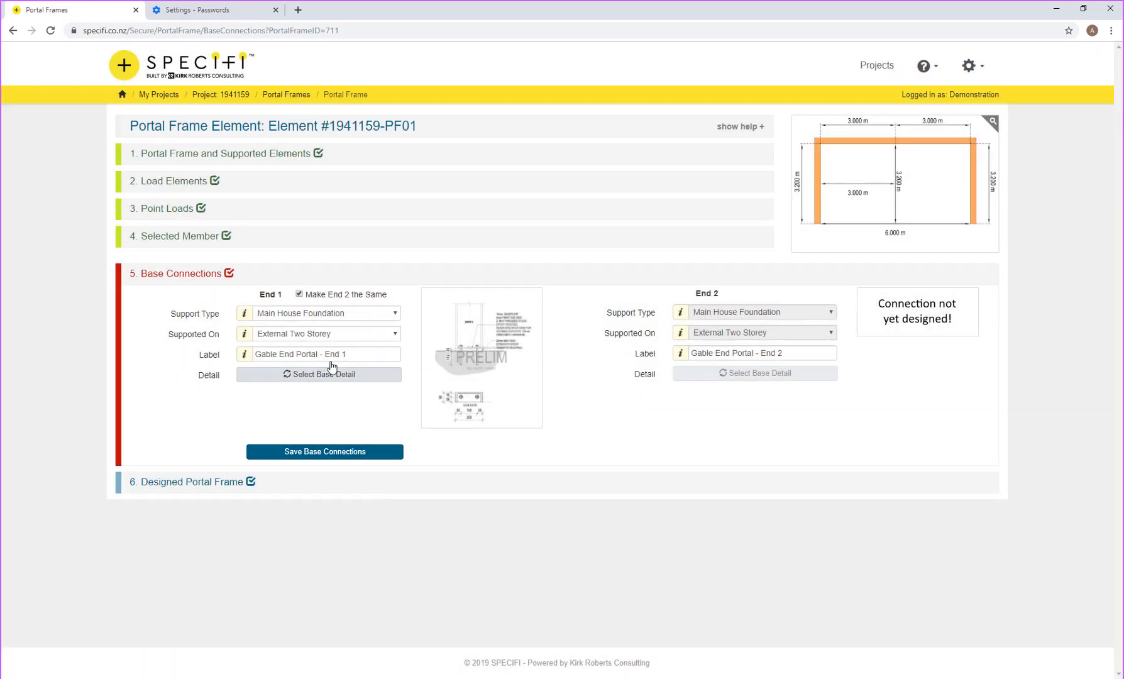
left_click(334, 452)
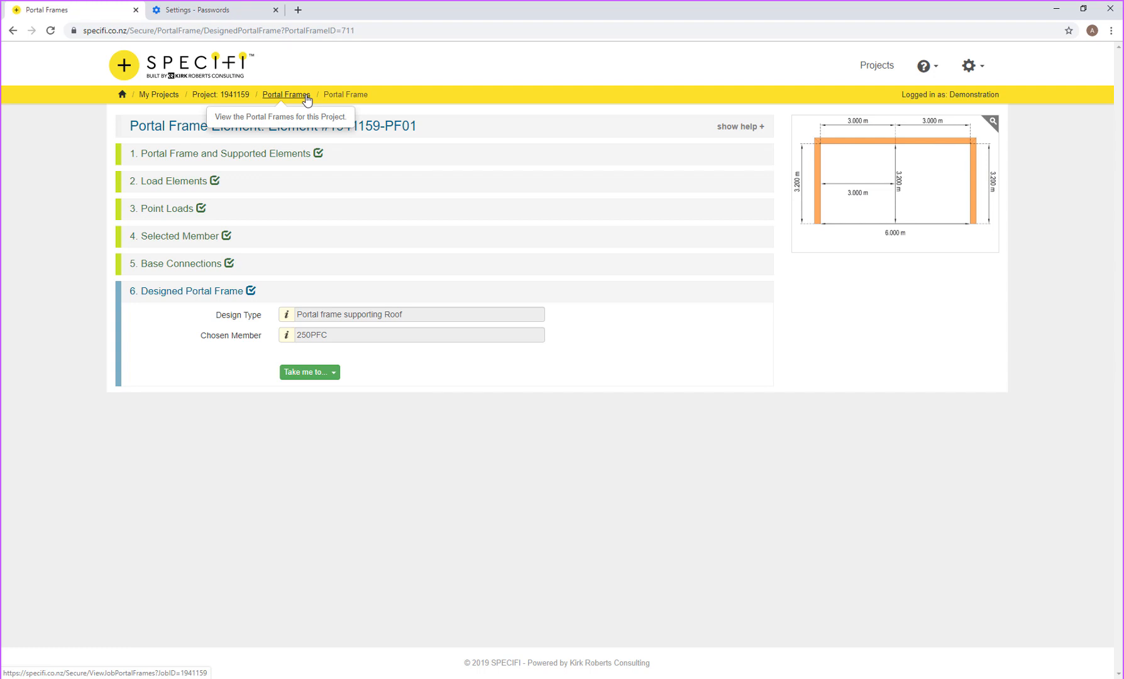
Step: Open the Main House Foundation system and scroll through foundations F01-1 to F01-6
left_click(306, 97)
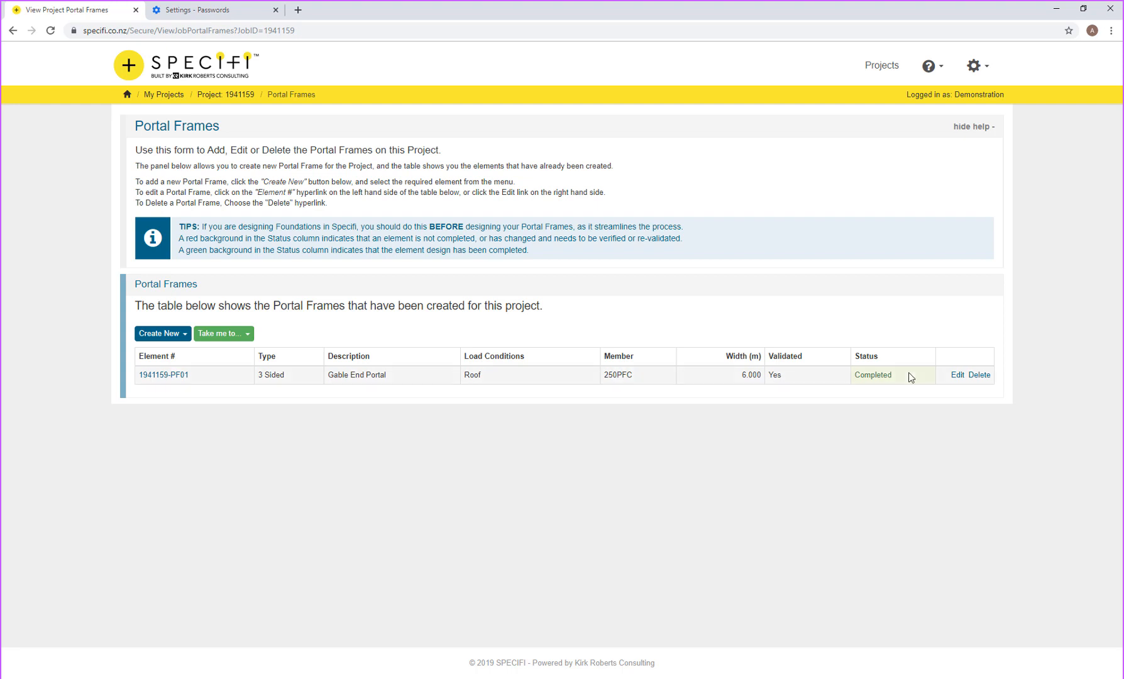
left_click(244, 95)
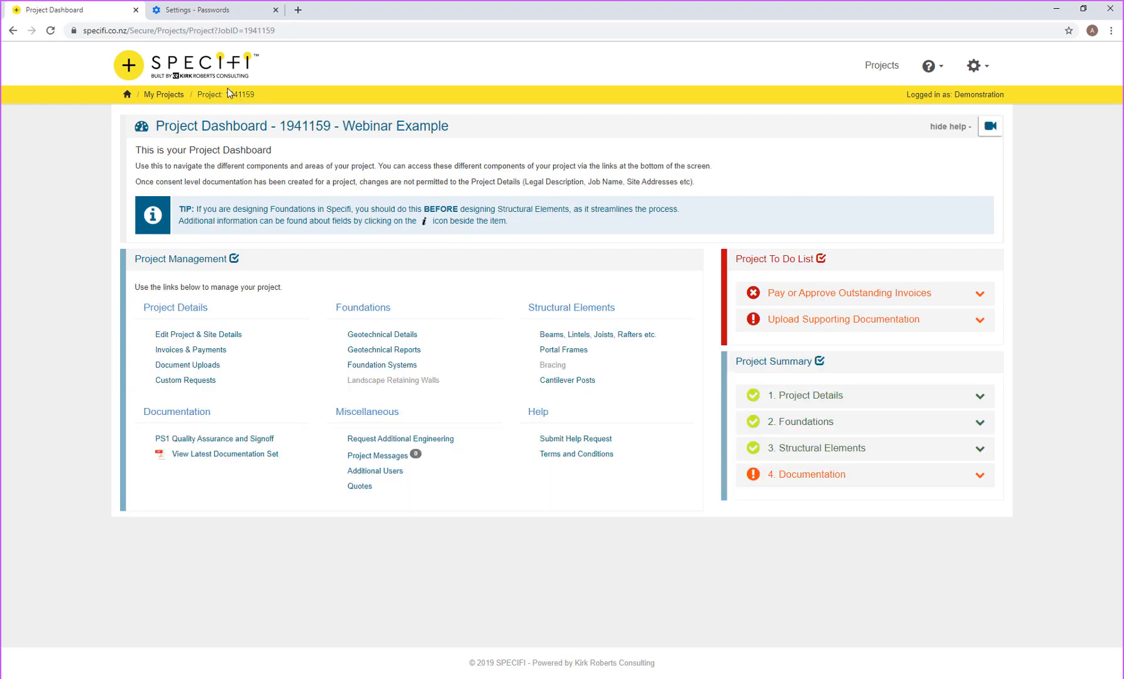
left_click(363, 368)
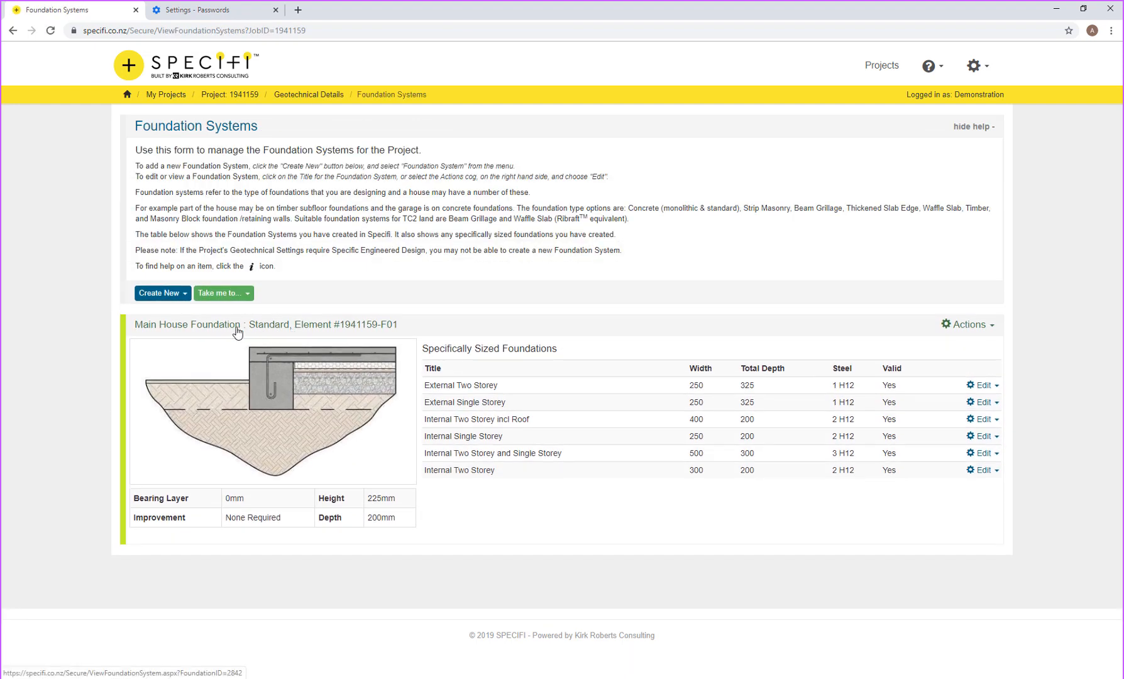
left_click(236, 329)
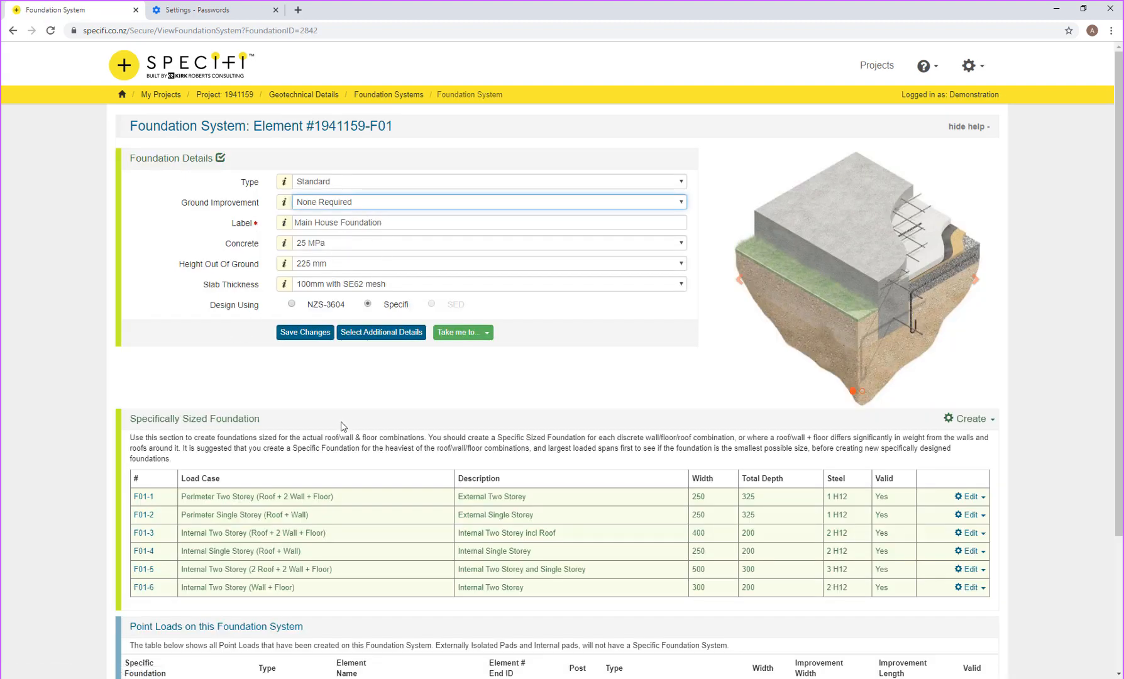
scroll(358, 466, "down", 2)
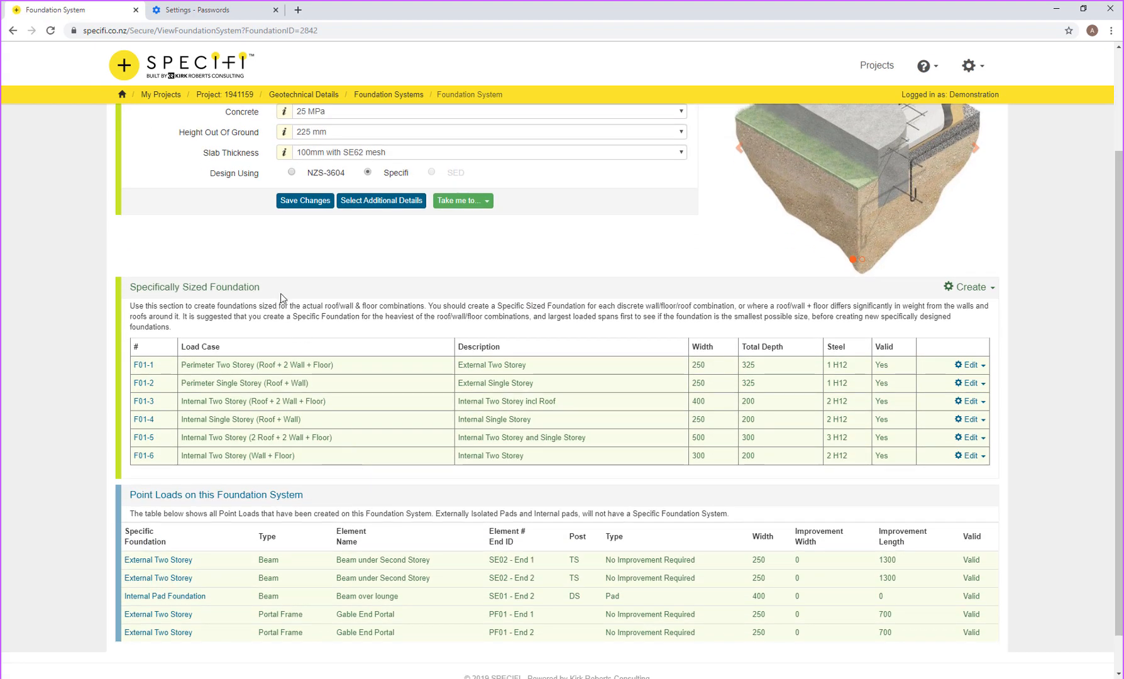
scroll(342, 386, "down", 1)
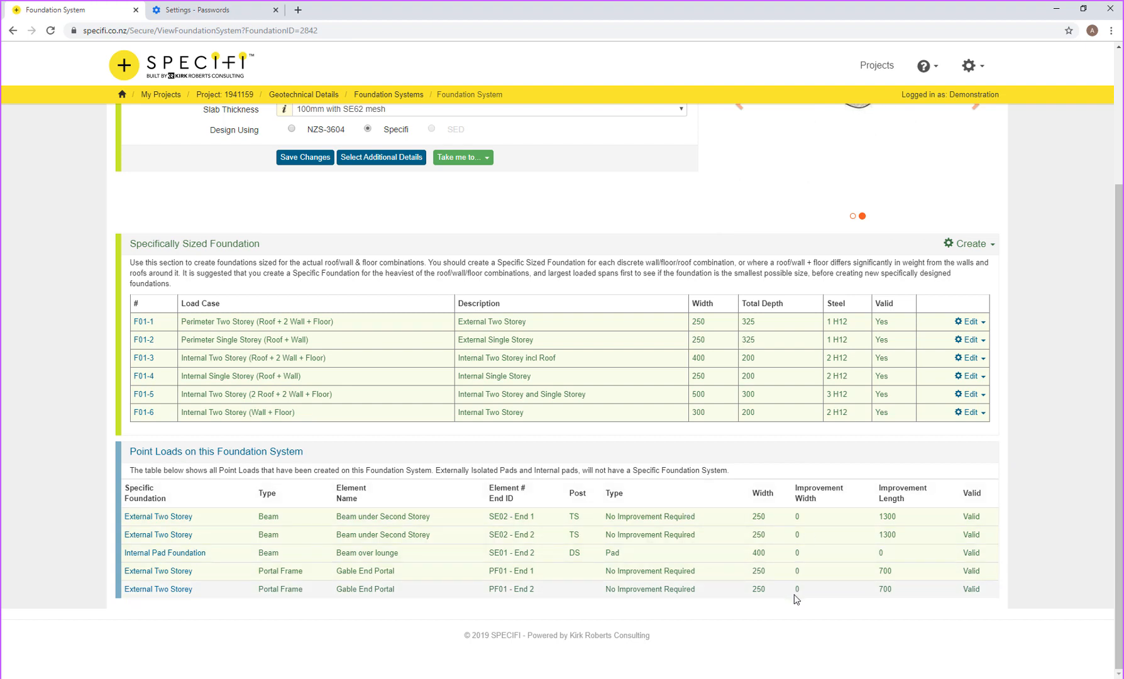
scroll(780, 600, "up", 2)
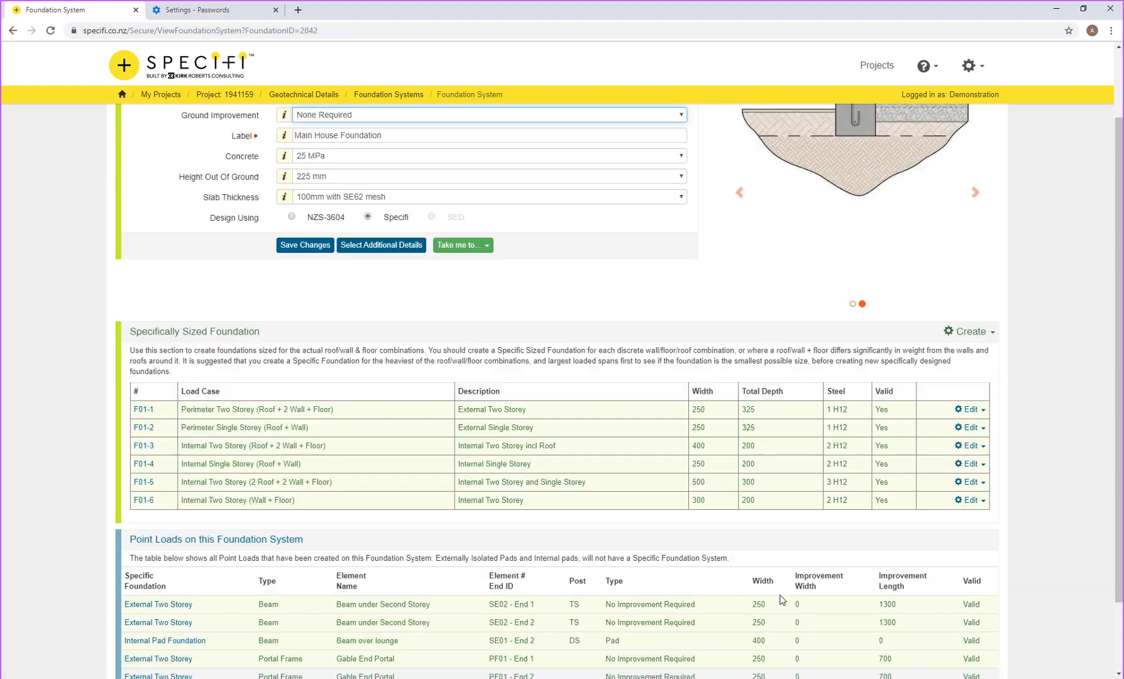
scroll(781, 599, "up", 1)
scroll(781, 598, "down", 2)
scroll(782, 596, "up", 2)
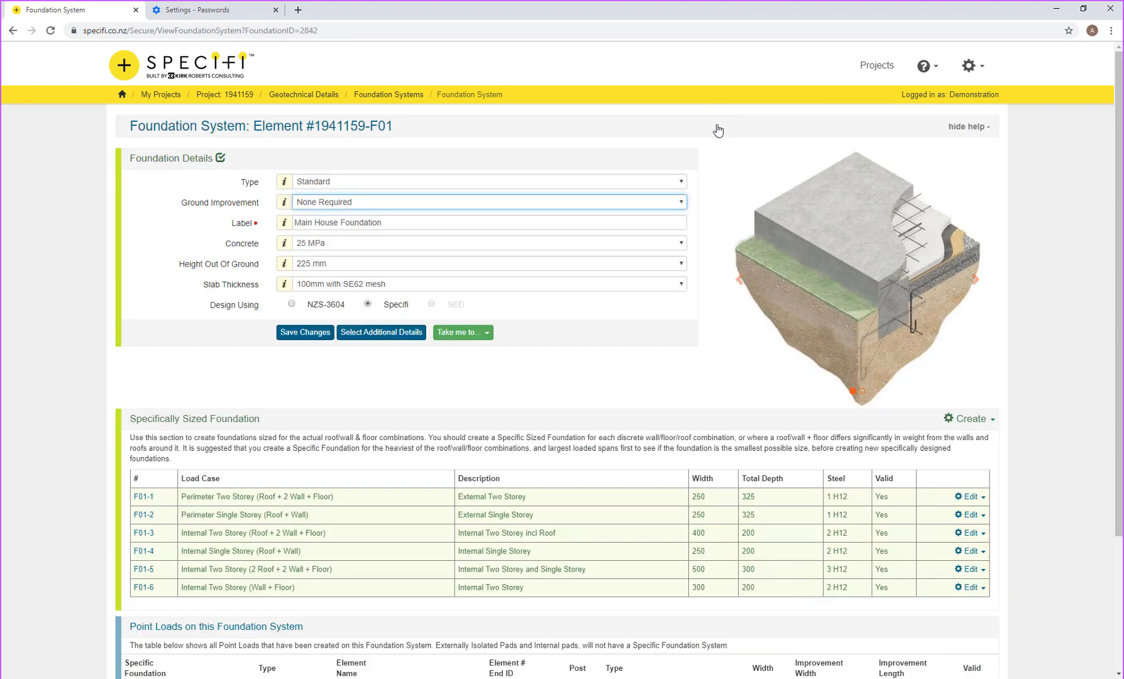
Step: Preview the Shower Internal and Shower Perimeter Edge drawings, leaving both details excluded
left_click(363, 336)
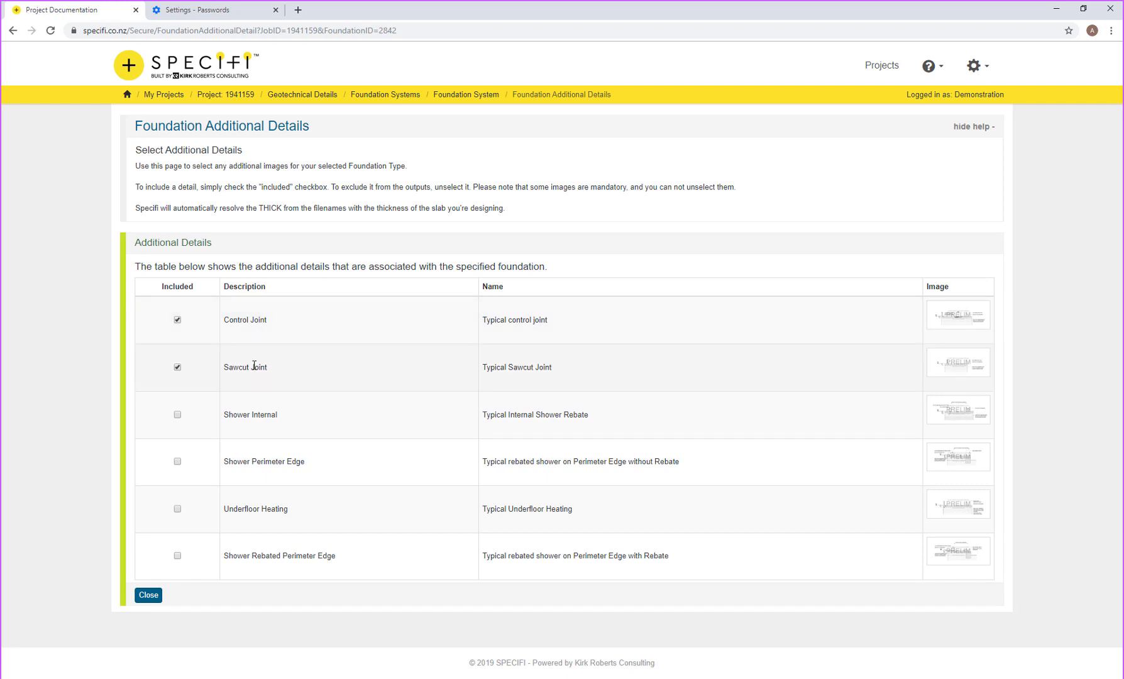
left_click(957, 410)
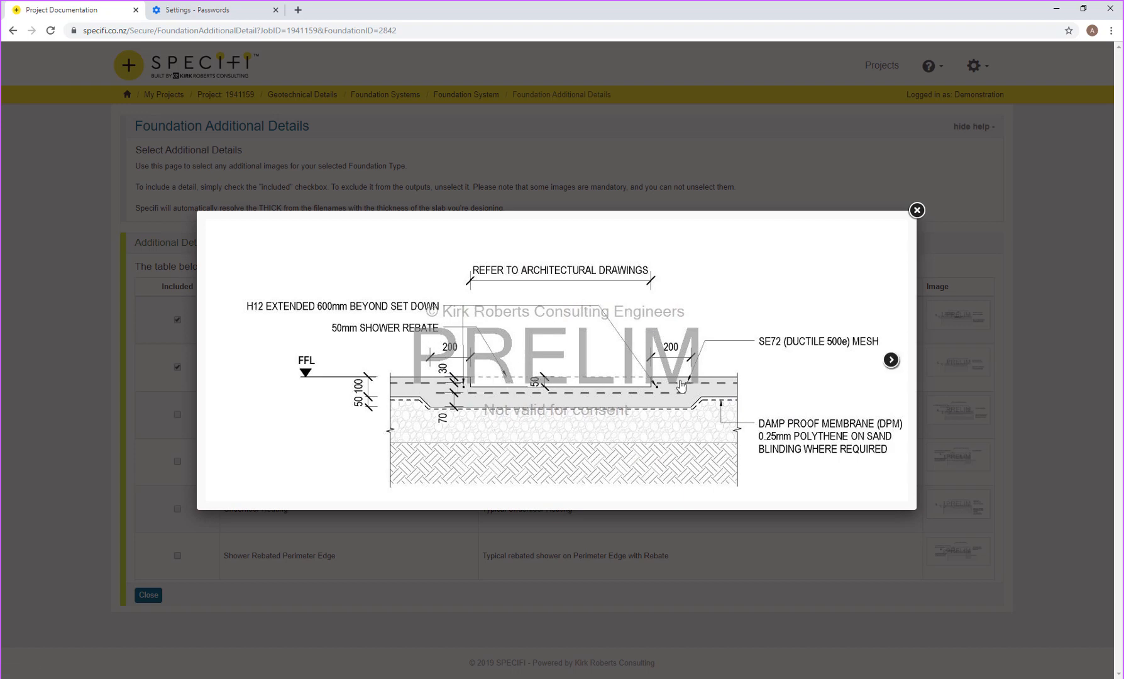
left_click(916, 210)
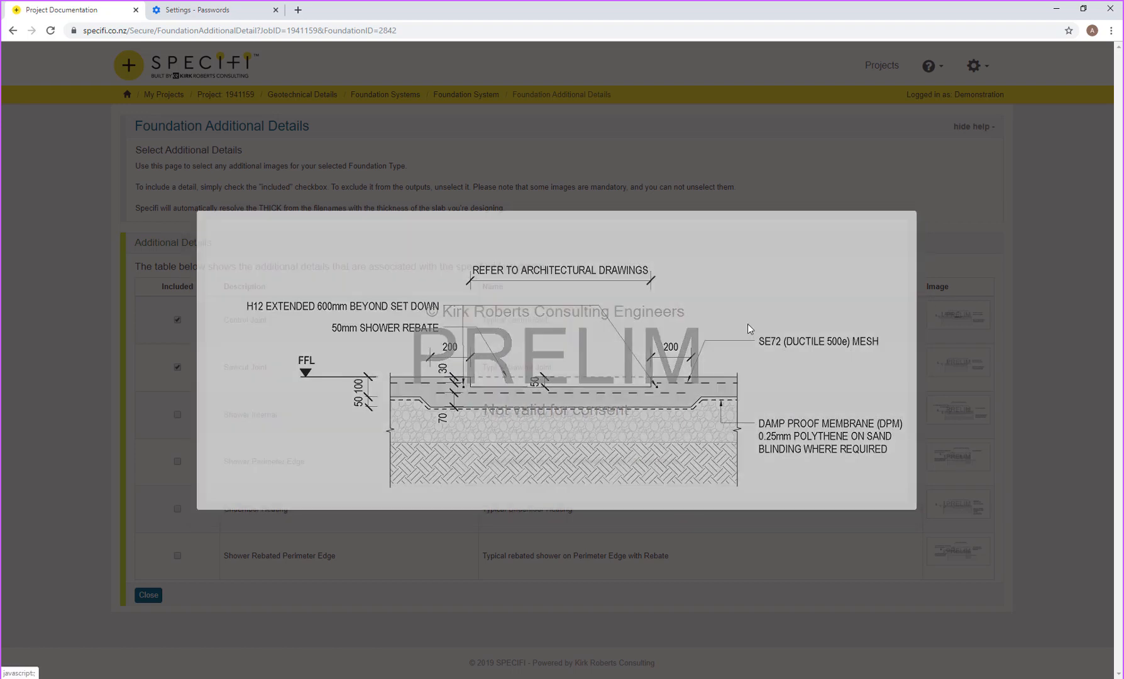
left_click(972, 462)
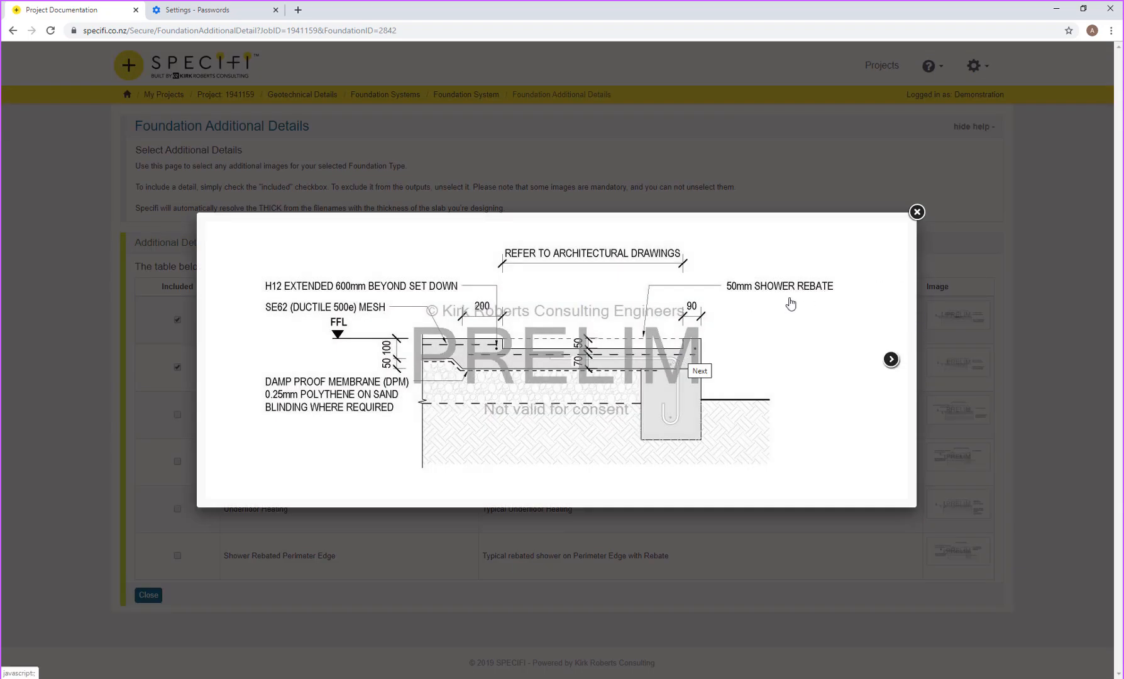
left_click(916, 213)
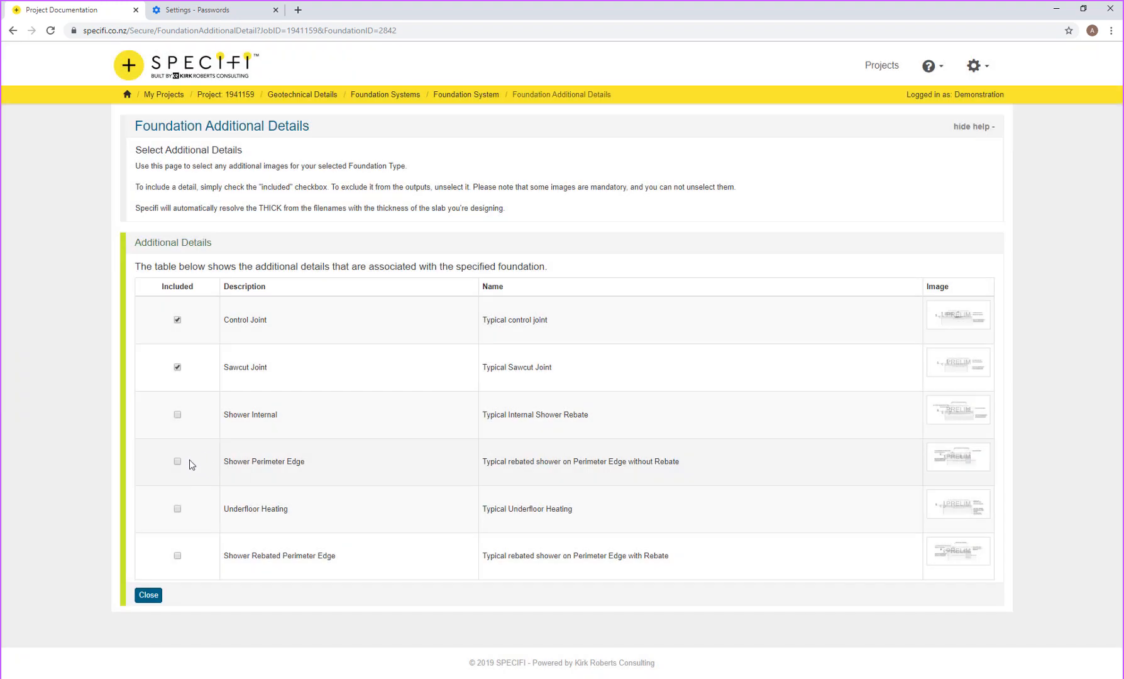
left_click(178, 462)
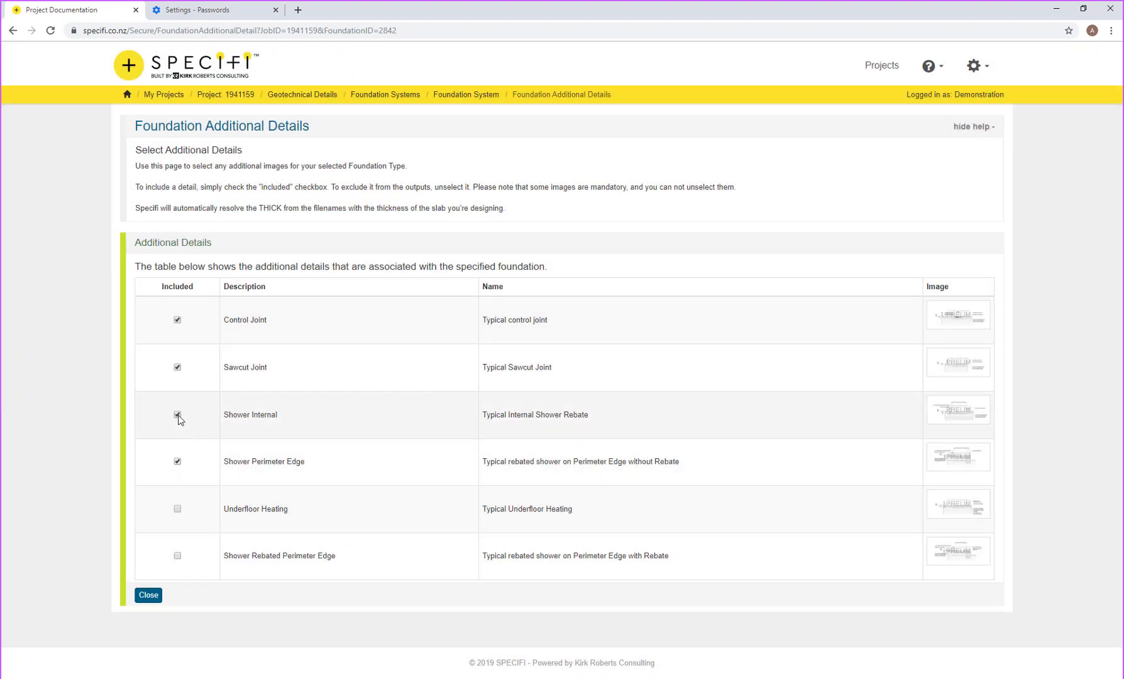
left_click(177, 463)
left_click(241, 95)
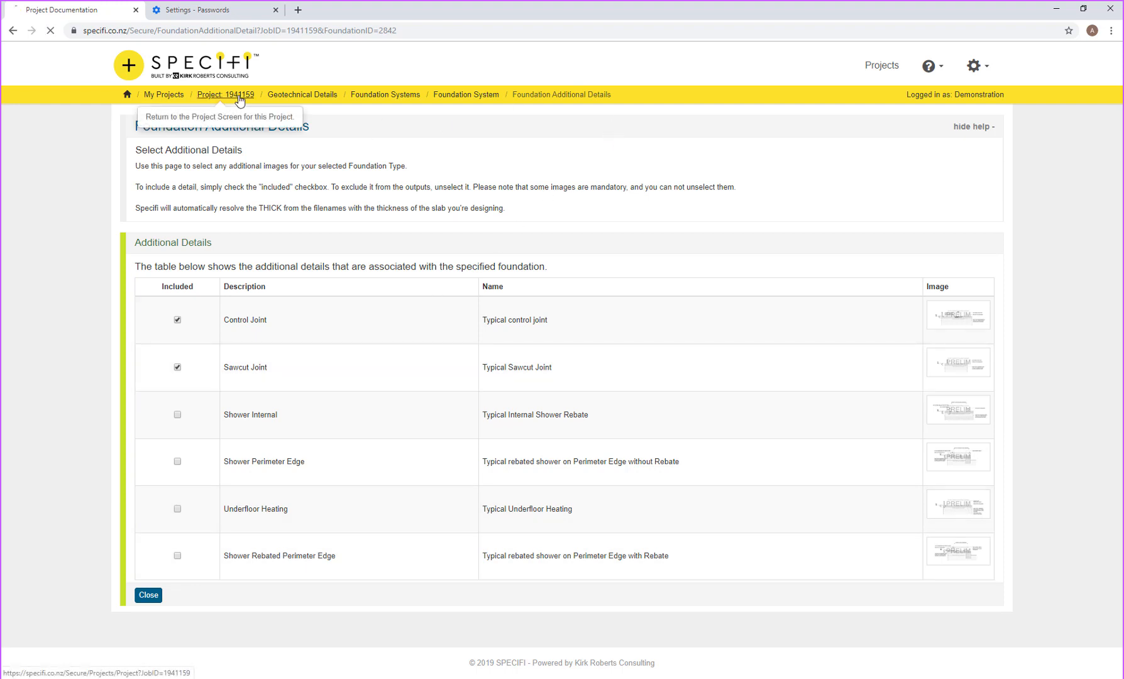